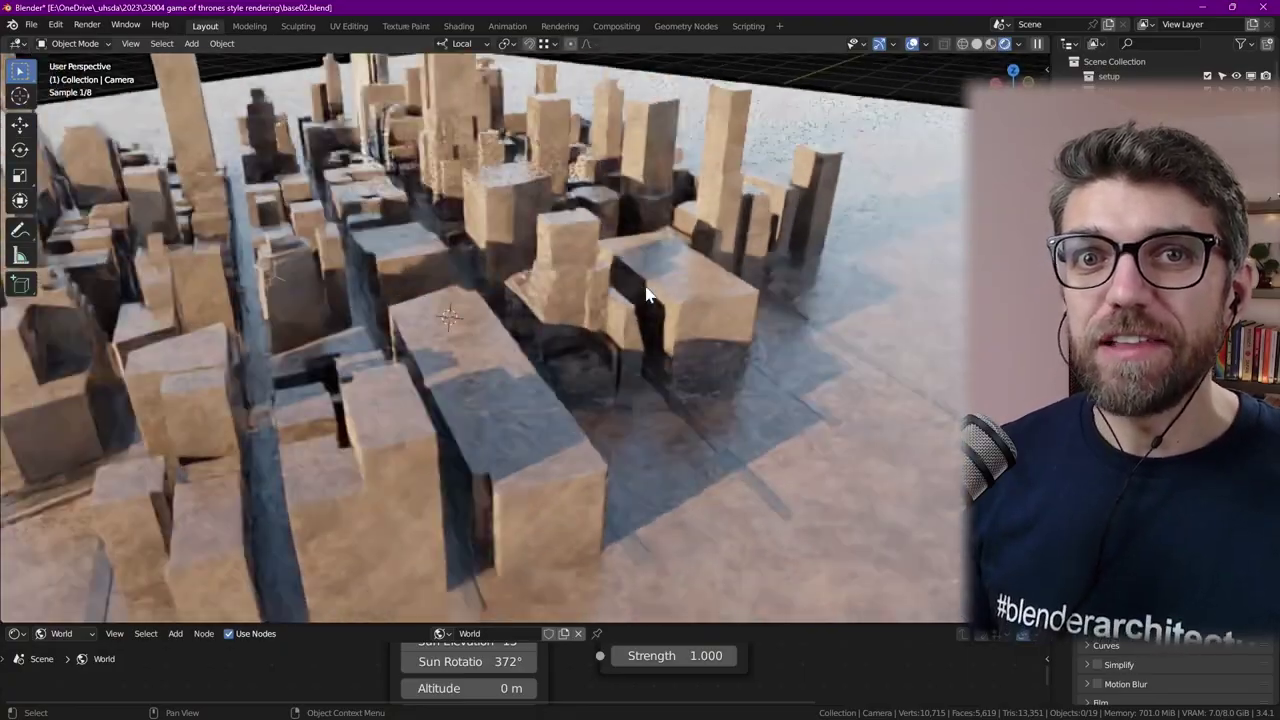
pyautogui.scroll(-6, 645, 290)
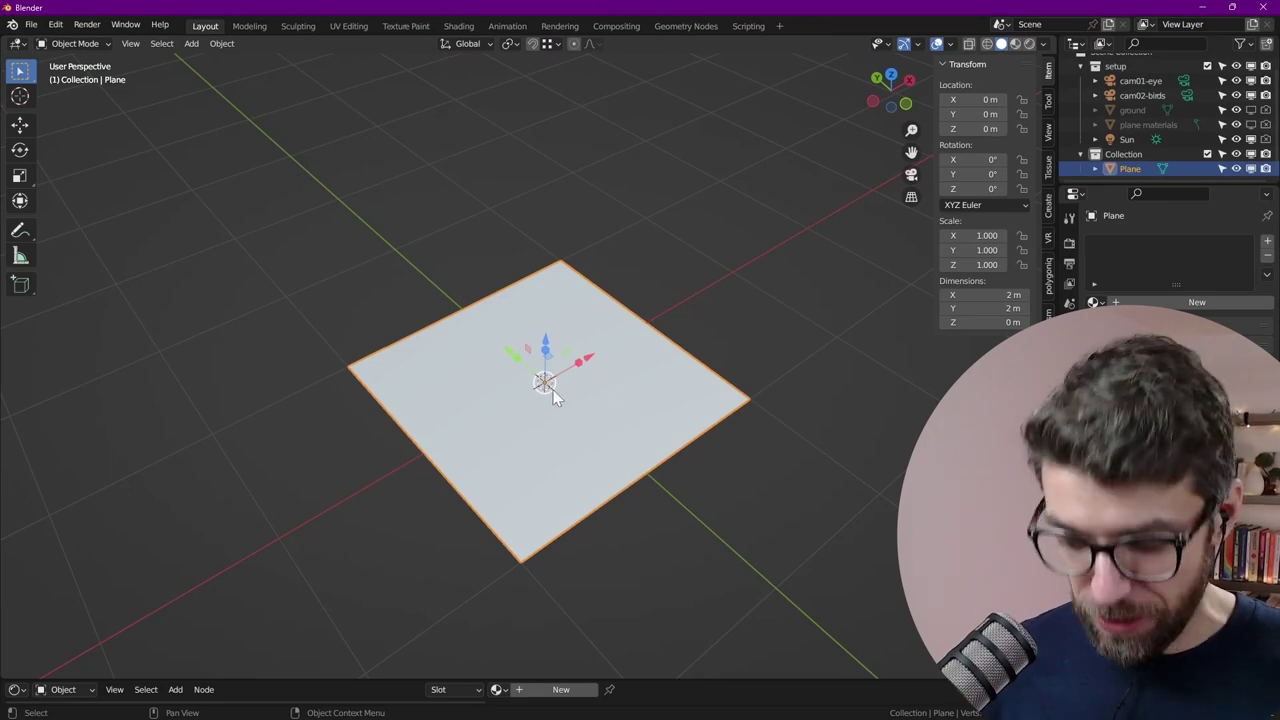
# Delete the plane and import the set OpenStreetMap extent through blender-osm in 3D simple mode
pyautogui.press('Delete')
pyautogui.click(923, 300)
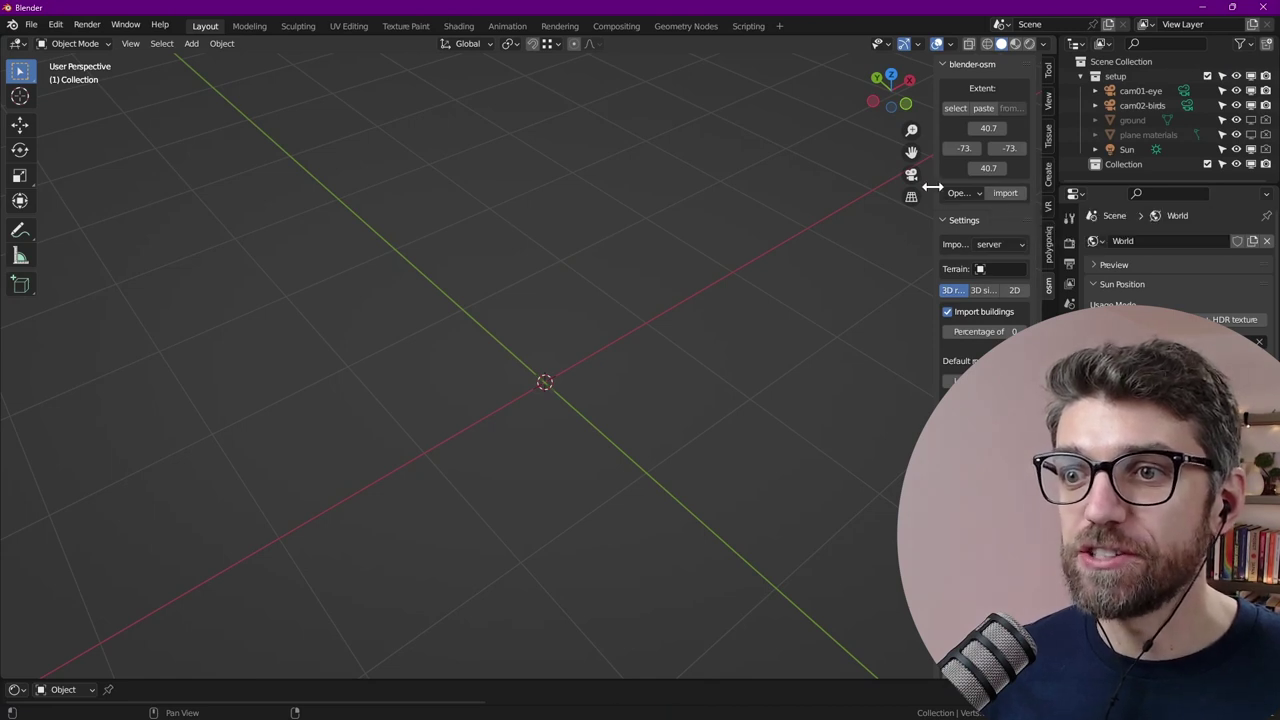
pyautogui.moveTo(931, 187); pyautogui.dragTo(880, 190)
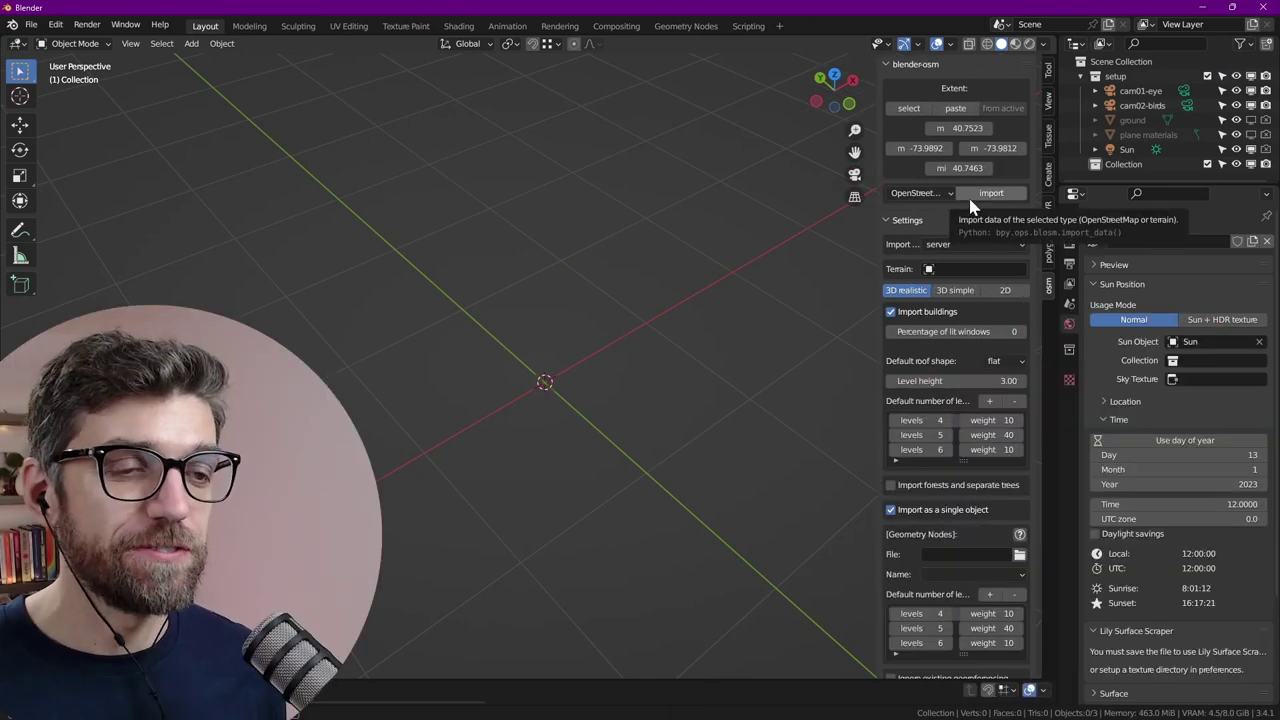
pyautogui.click(959, 290)
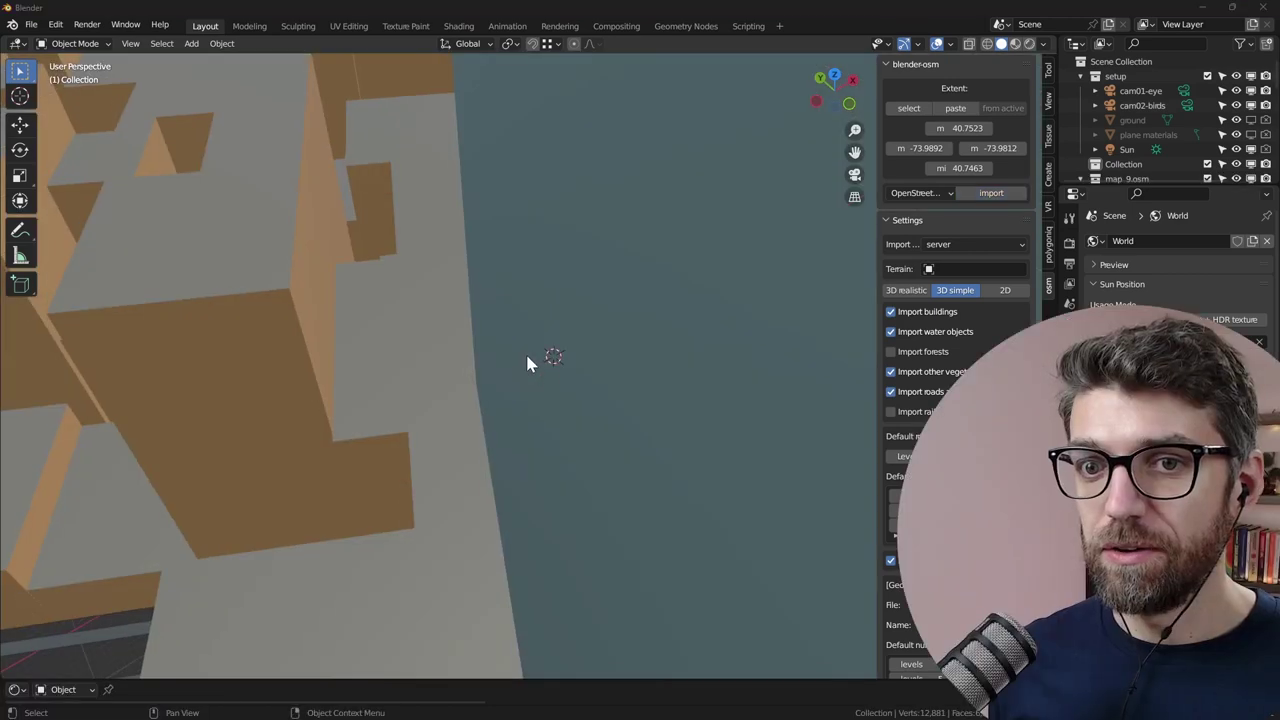
# Select the imported buildings object and inspect its geometry and overall dimensions
pyautogui.moveTo(529, 363); pyautogui.dragTo(514, 363, button='middle')
pyautogui.scroll(5, 513, 362)
pyautogui.scroll(-4, 519, 364)
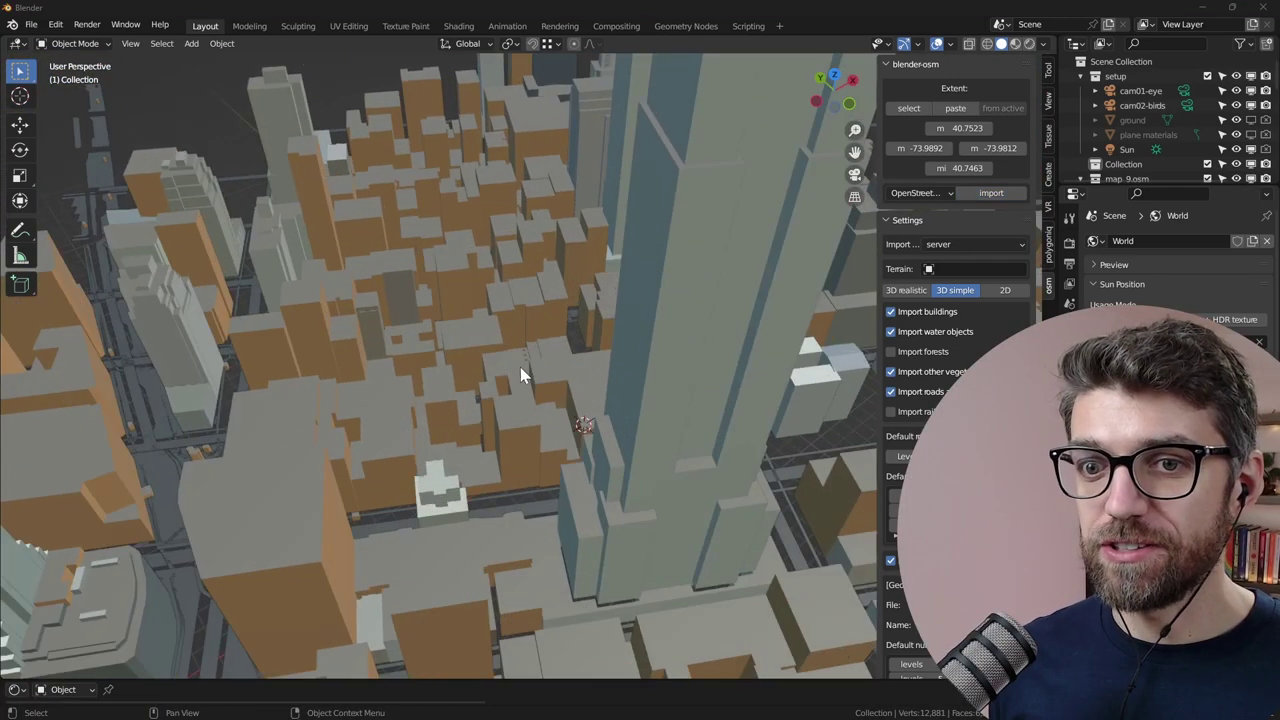
pyautogui.click(664, 307)
pyautogui.scroll(-3, 702, 284)
pyautogui.keyDown('shift'); pyautogui.moveTo(721, 310); pyautogui.dragTo(643, 344, button='middle'); pyautogui.keyUp('shift')
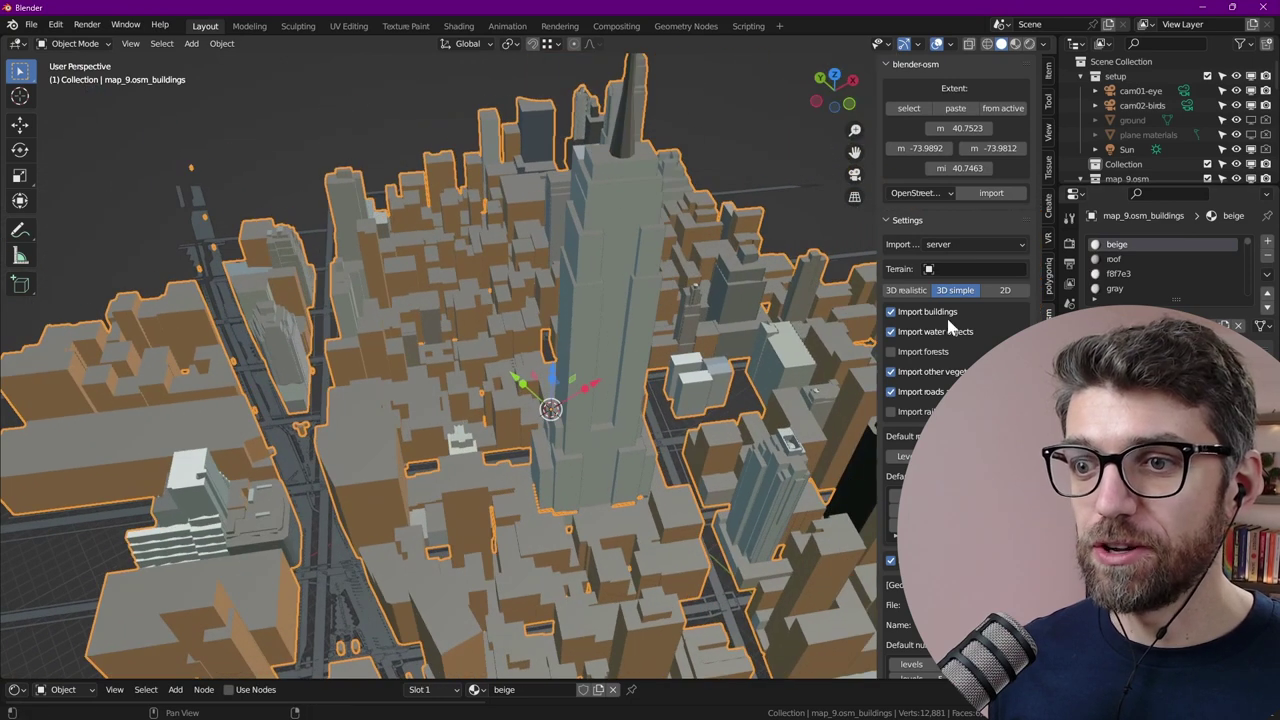
pyautogui.click(1048, 78)
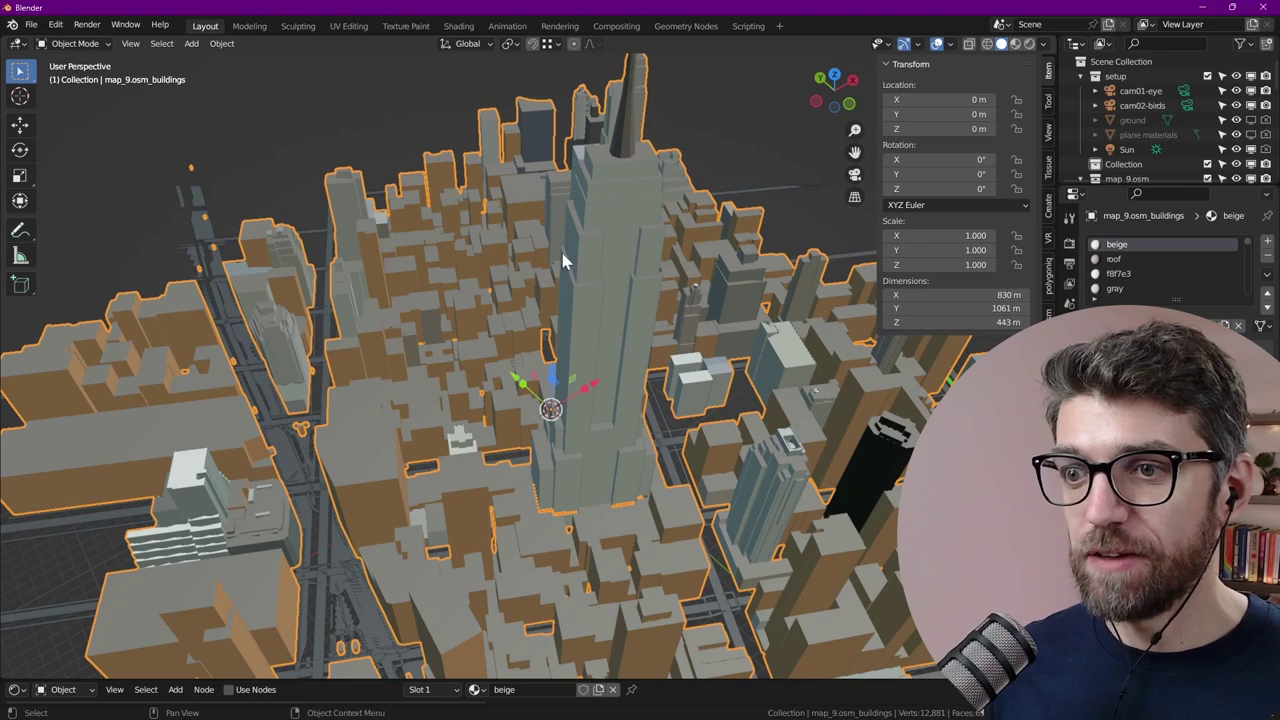
pyautogui.scroll(-5, 578, 279)
pyautogui.scroll(5, 617, 324)
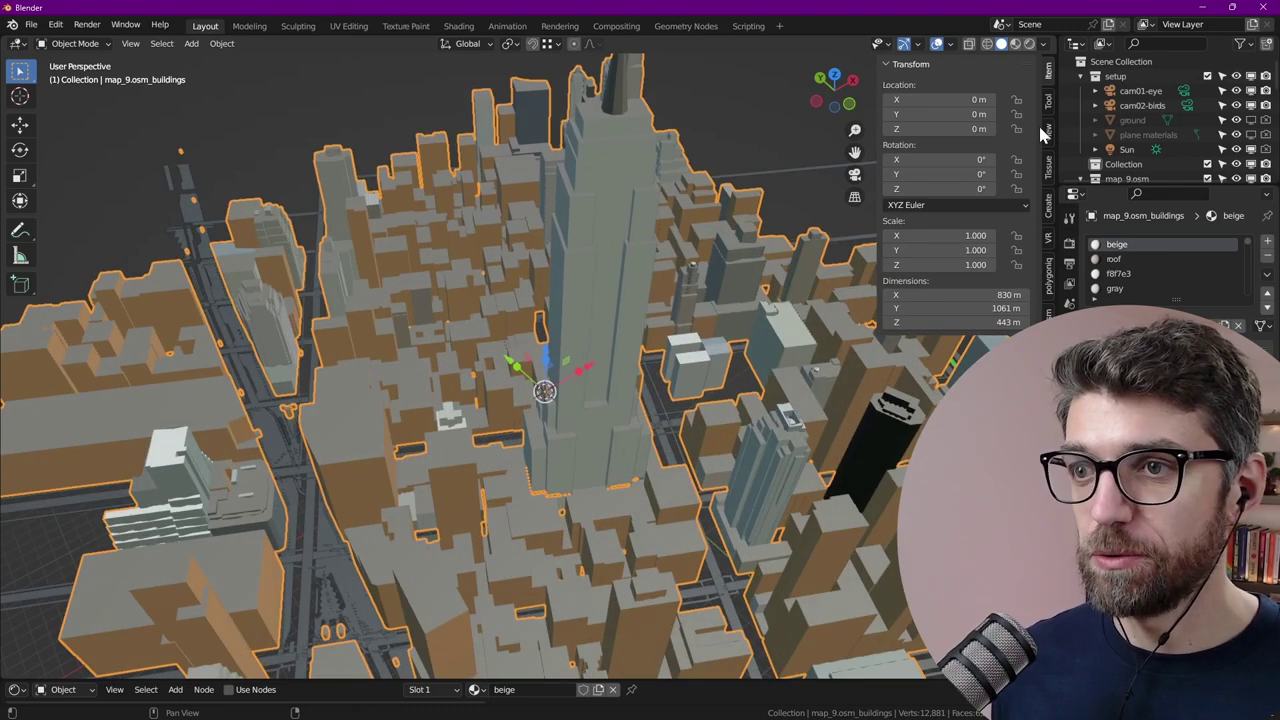
# Set the viewport's clip end to 3000 m and its clip start to 1 m
pyautogui.click(1048, 134)
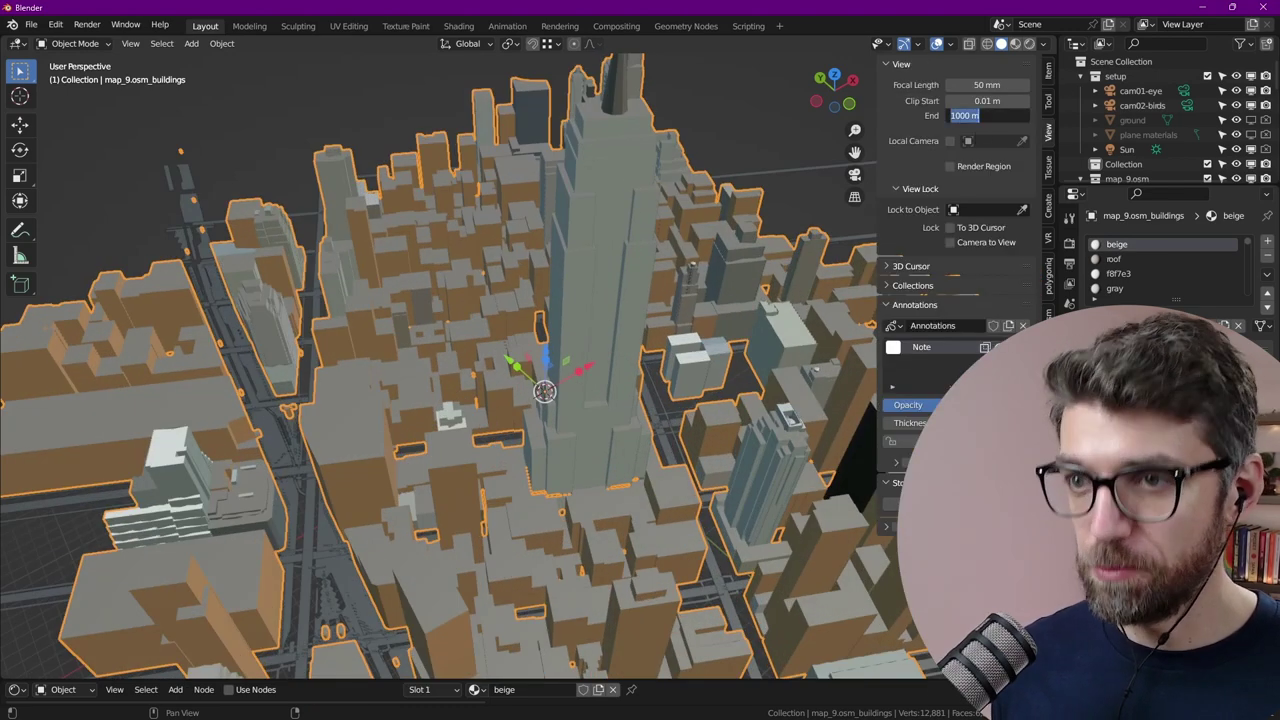
pyautogui.write('5000')
pyautogui.press('Return')
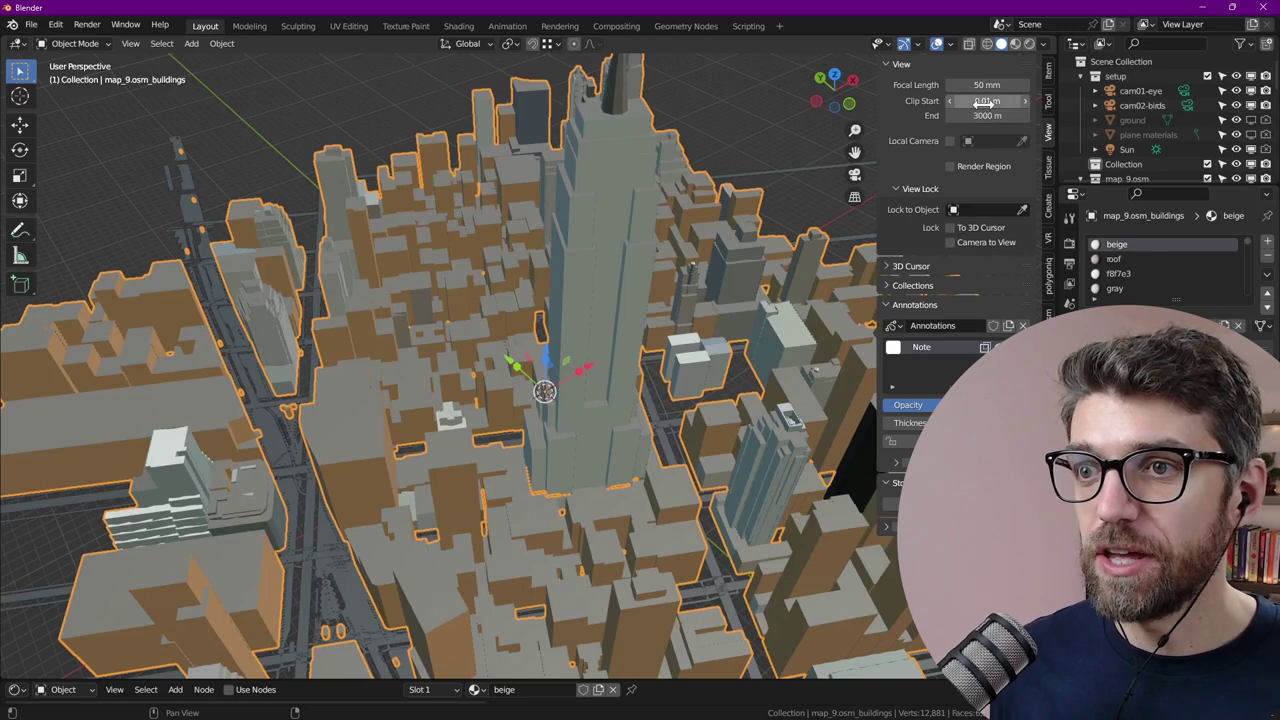
pyautogui.write('1')
pyautogui.press('Return')
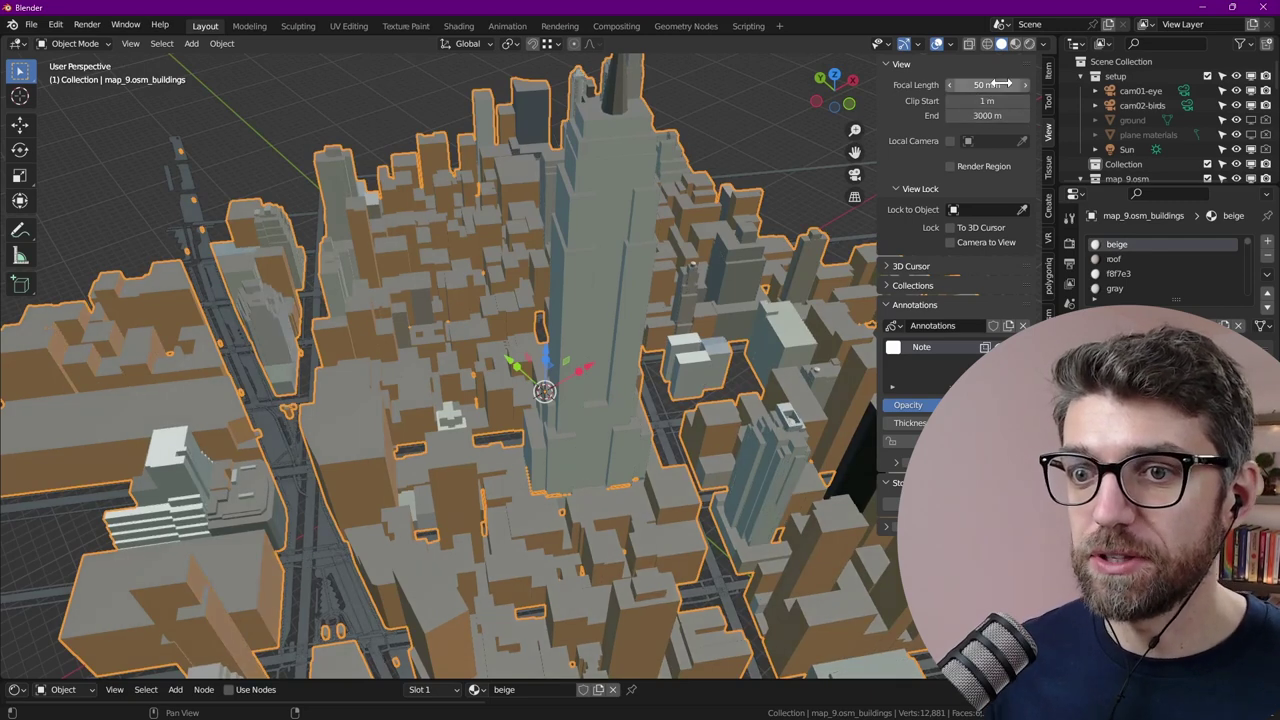
# Remove all material slots from every object in the scene using Material Utilities, and clear the selection
pyautogui.moveTo(709, 93); pyautogui.dragTo(126, 524)
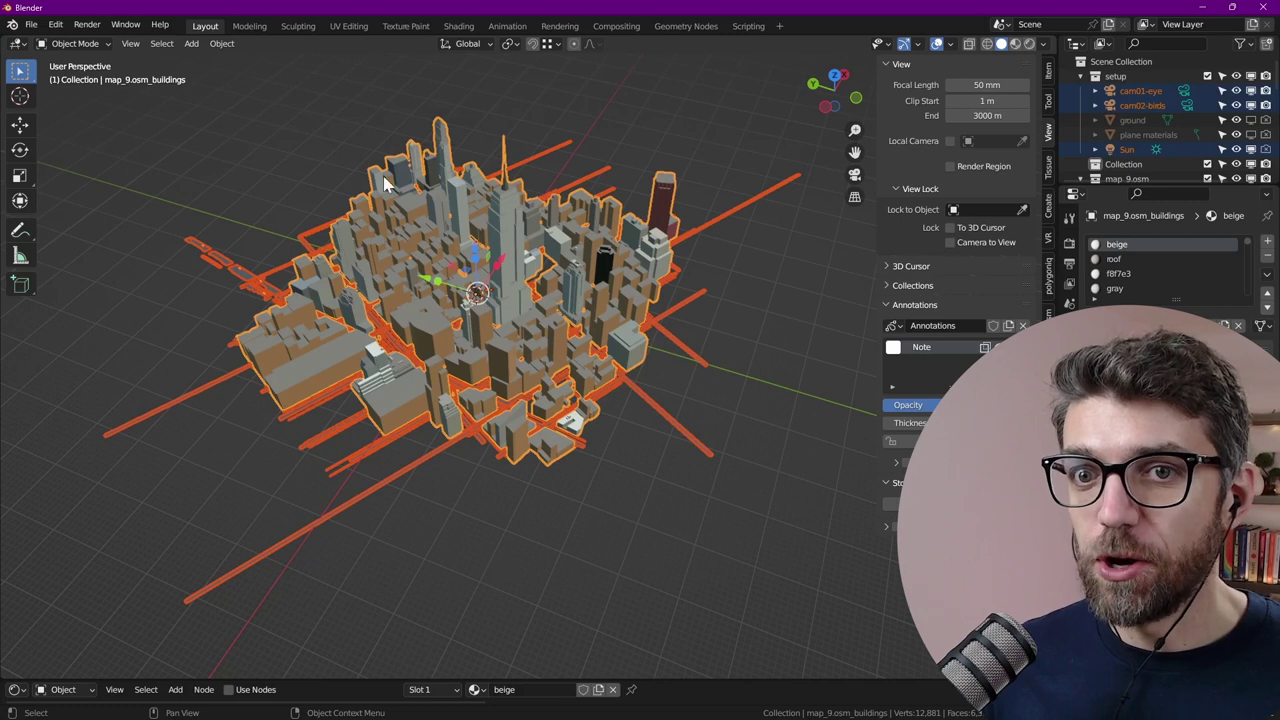
pyautogui.hotkey('shift', 'q')
pyautogui.moveTo(475, 150)
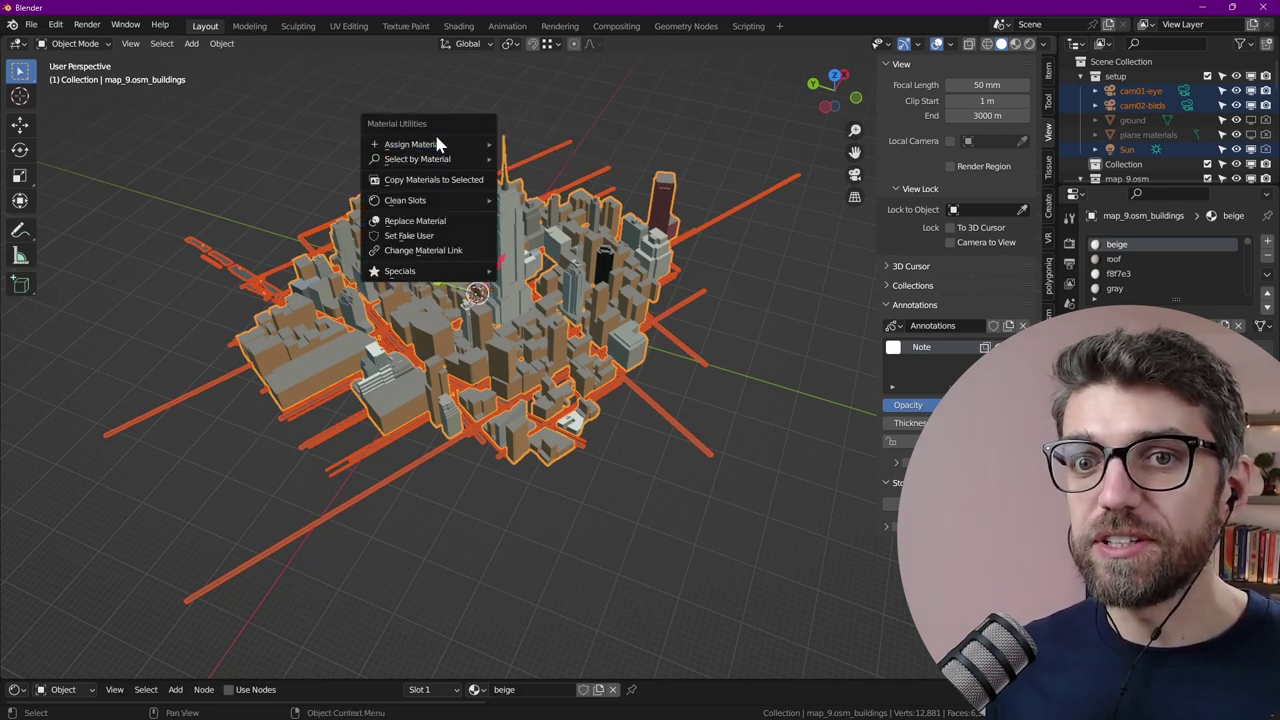
pyautogui.moveTo(416, 203)
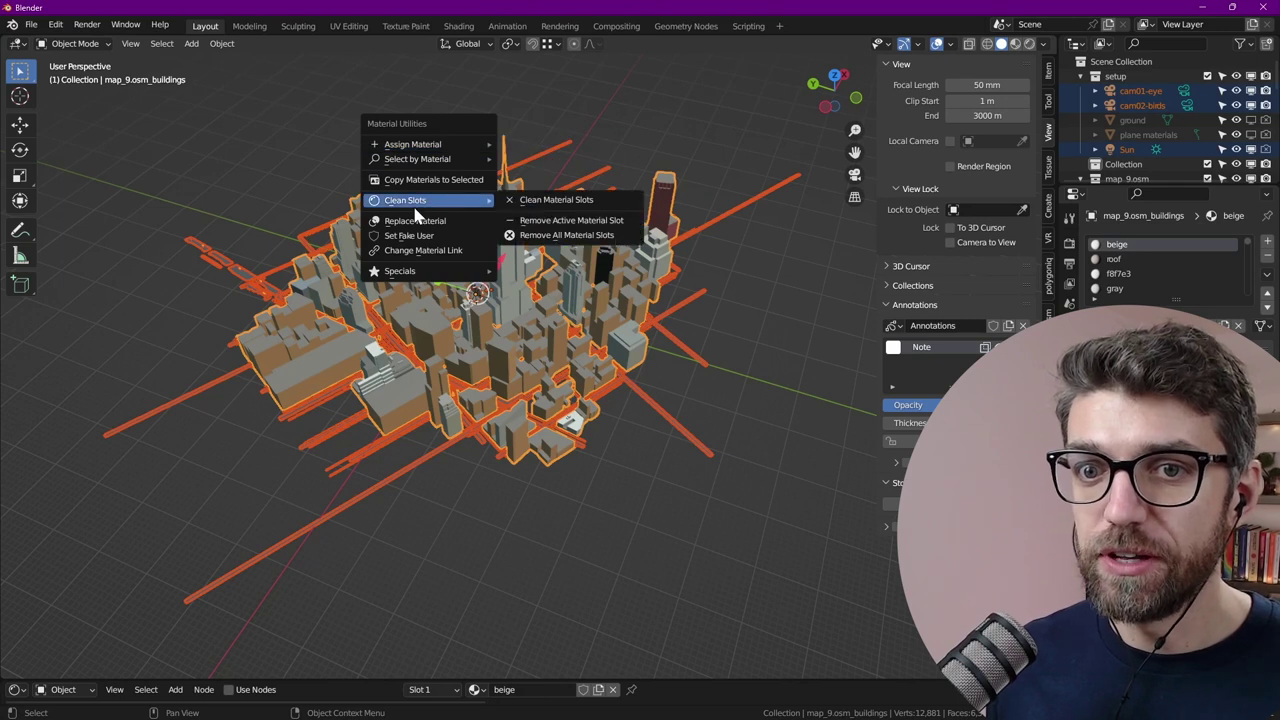
pyautogui.click(522, 235)
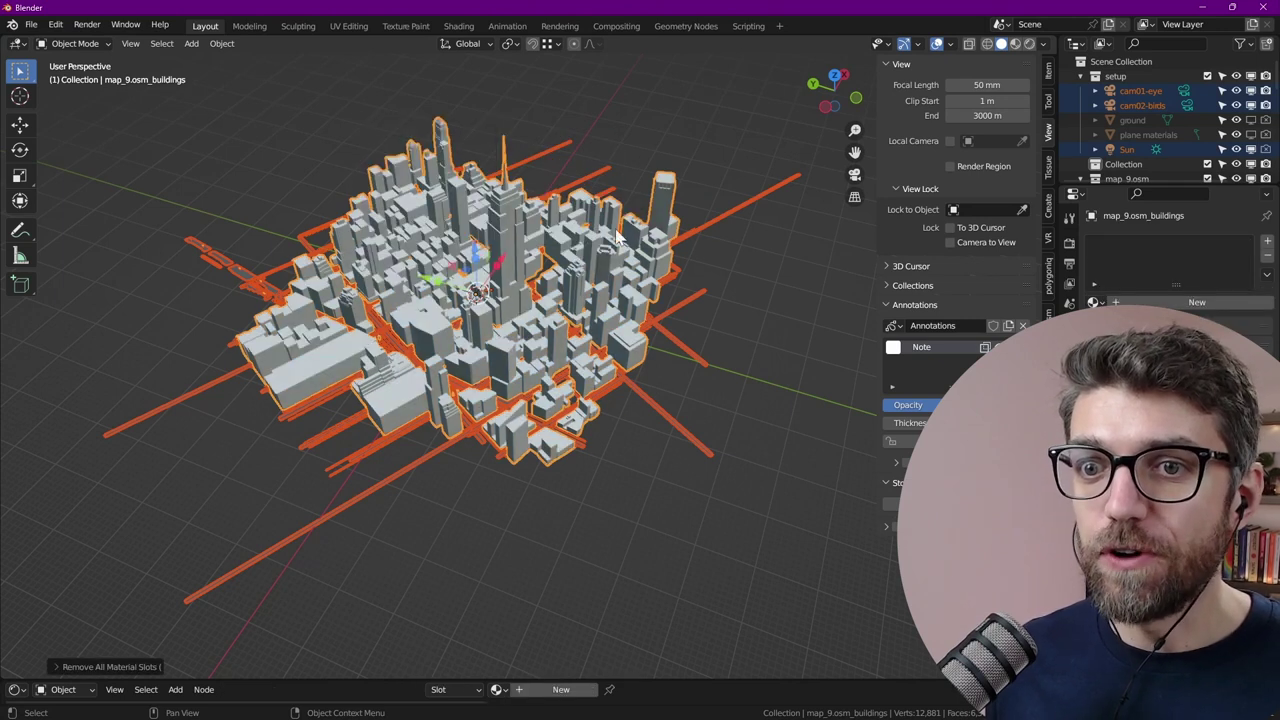
pyautogui.hotkey('alt', 'a')
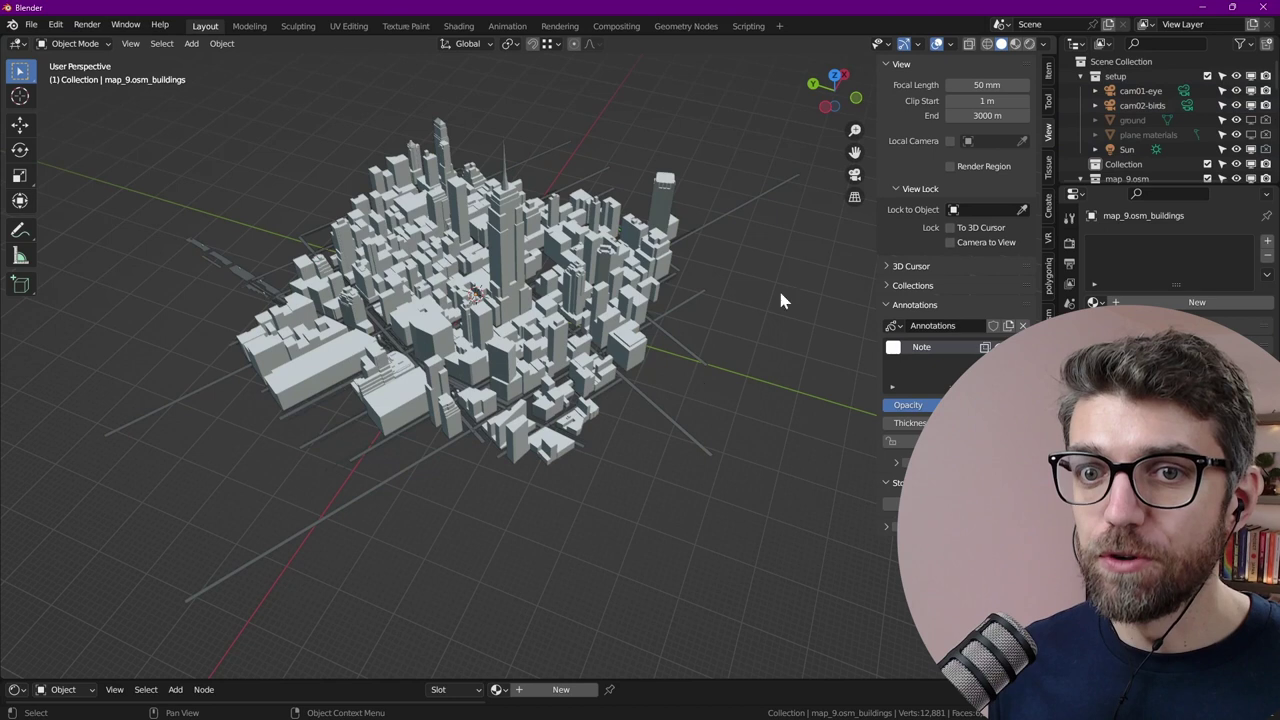
# In the World shader nodes, set the Sky Texture's sun rotation to 220° and switch the viewport to rendered shading
pyautogui.scroll(5, 520, 200)
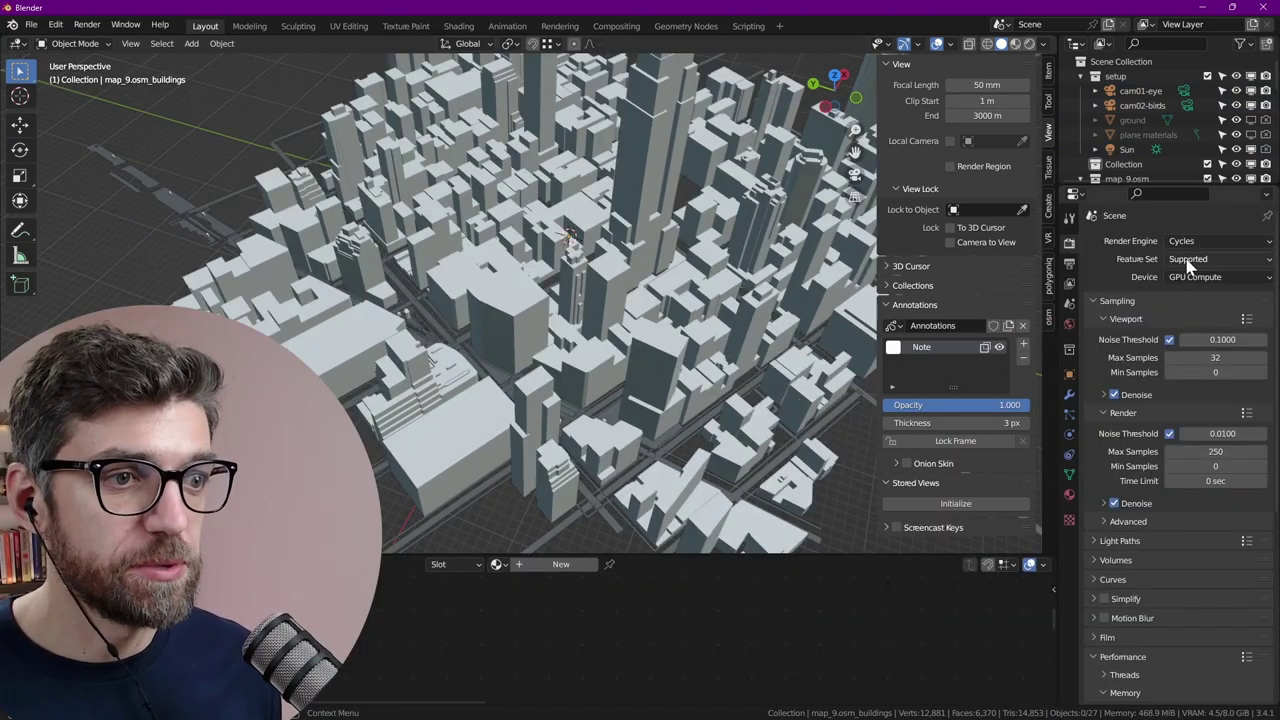
pyautogui.click(63, 564)
pyautogui.click(66, 598)
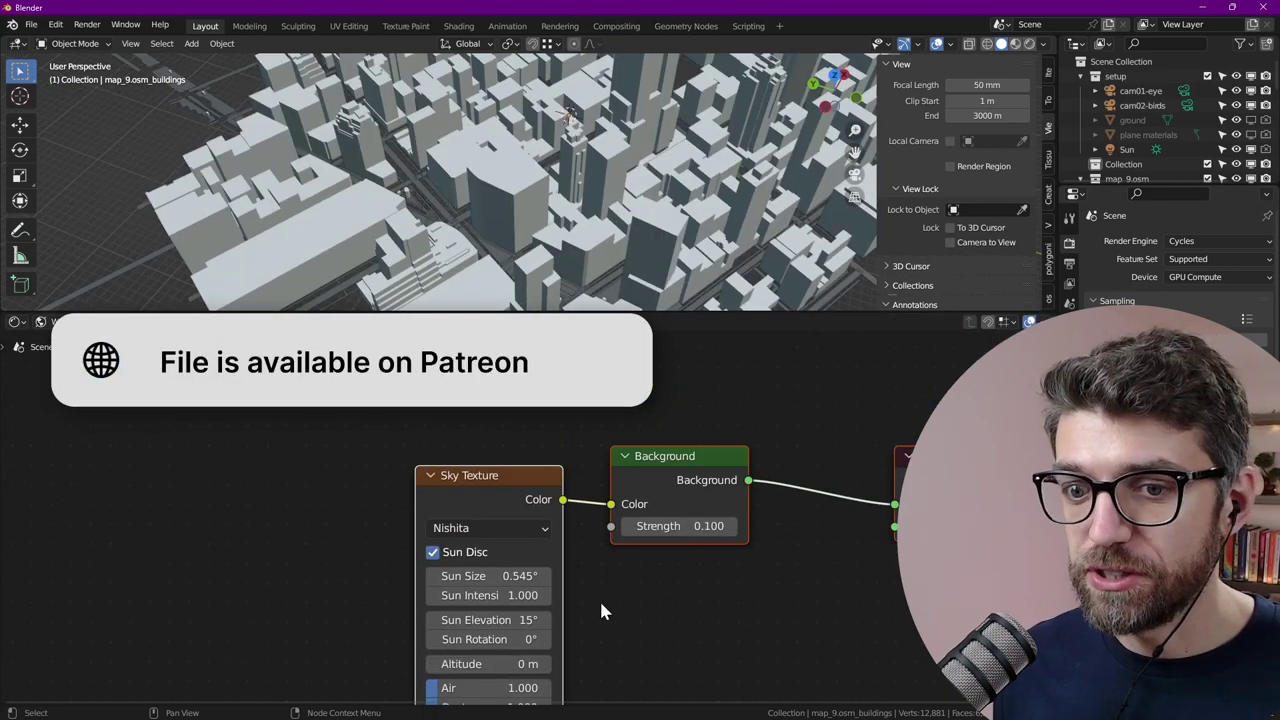
pyautogui.moveTo(600, 609); pyautogui.dragTo(698, 510, button='middle')
pyautogui.click(617, 527)
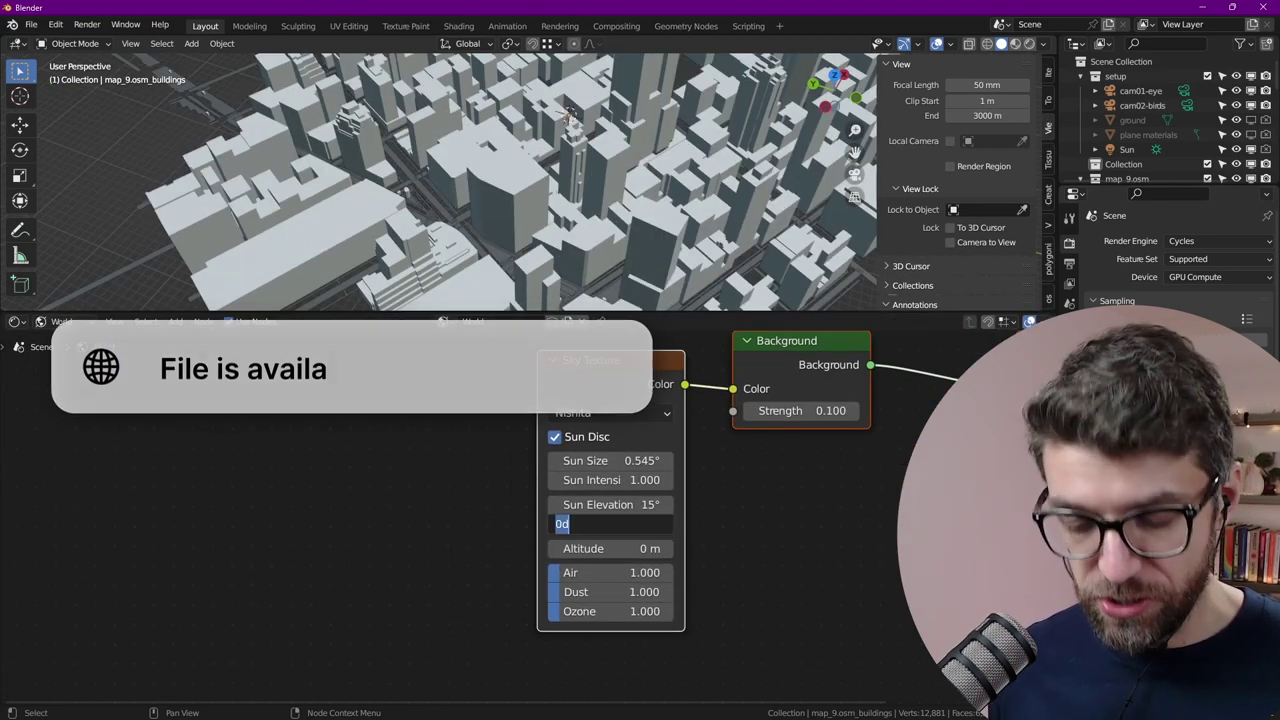
pyautogui.write('220')
pyautogui.press('Return')
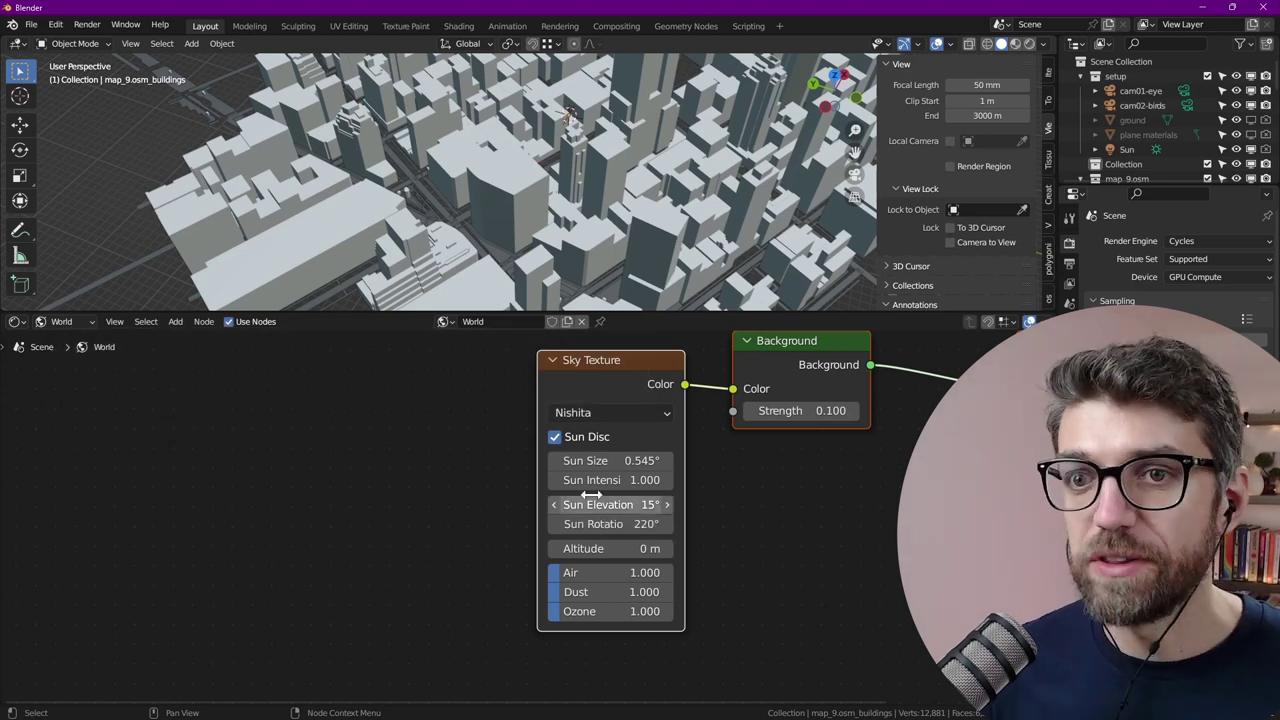
pyautogui.click(1029, 45)
pyautogui.press('Home')
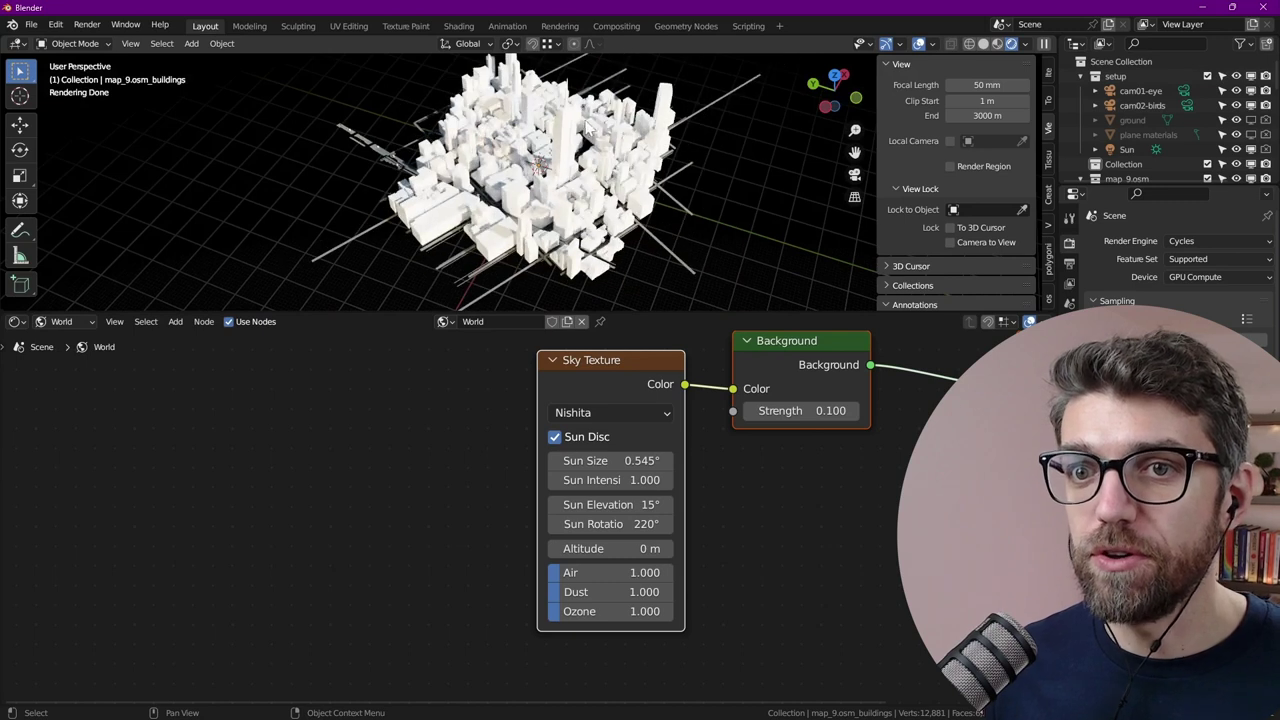
# Add a plane and scale it up as a ground surface extending beyond the whole city
pyautogui.hotkey('shift', 'a')
pyautogui.click(650, 181)
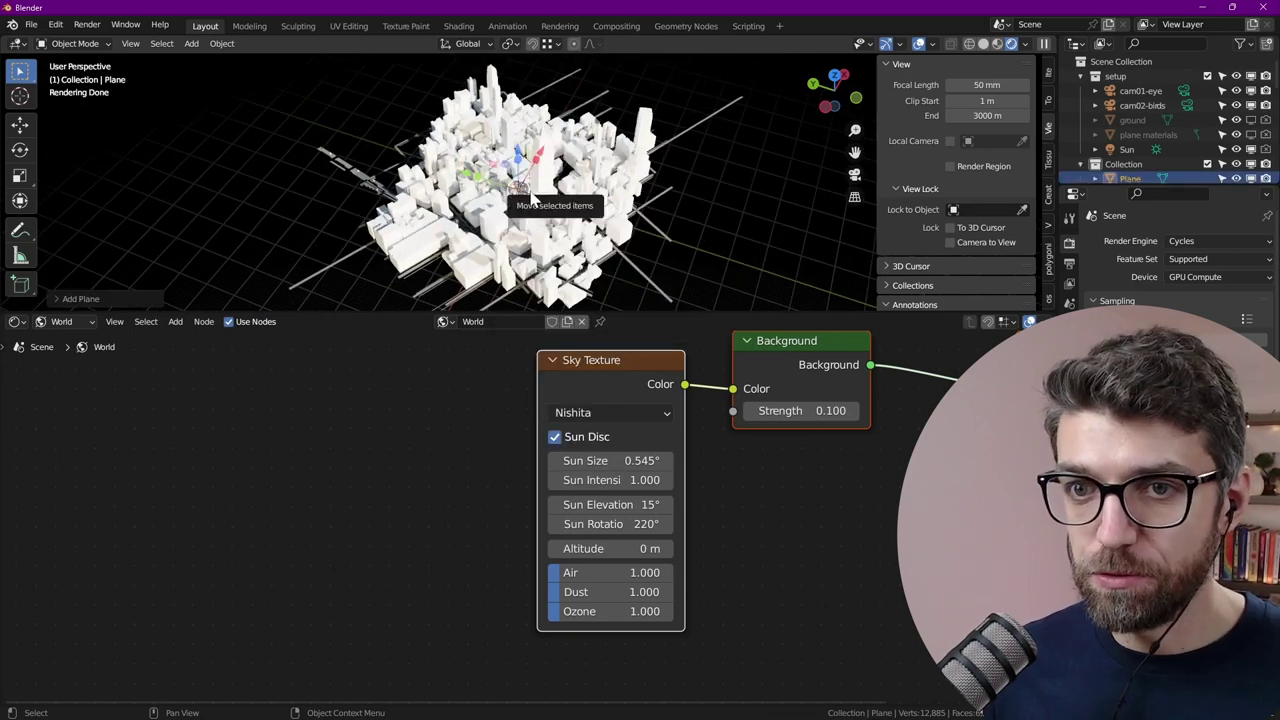
pyautogui.press('s')
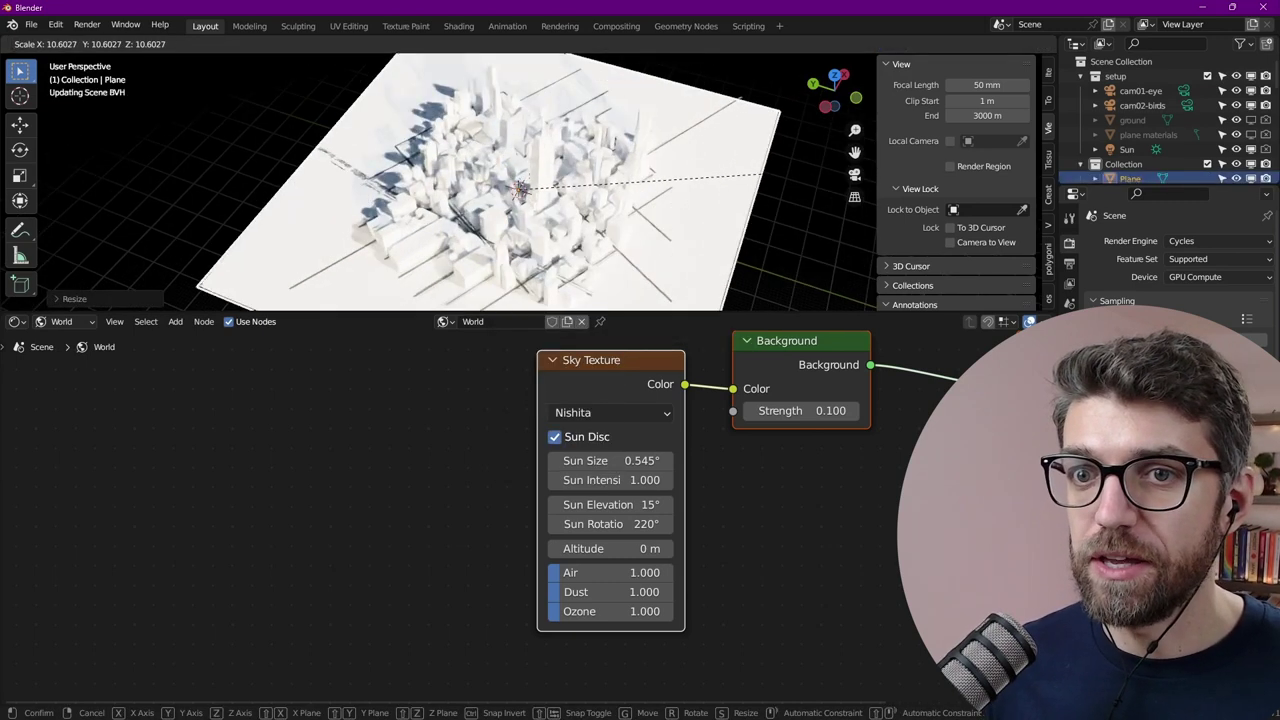
pyautogui.click(4, 158)
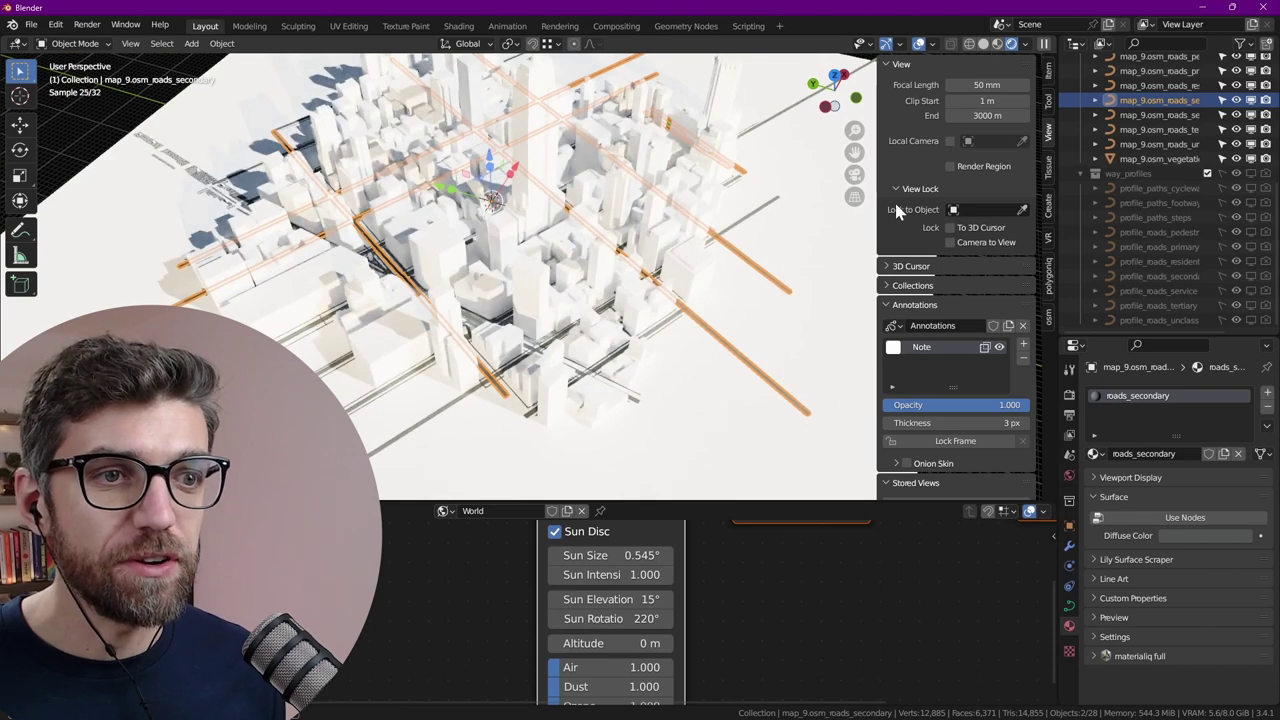
# Disable the cycleway, footway and steps paths and the pedestrian roads in both the viewport and renders
pyautogui.click(1050, 70)
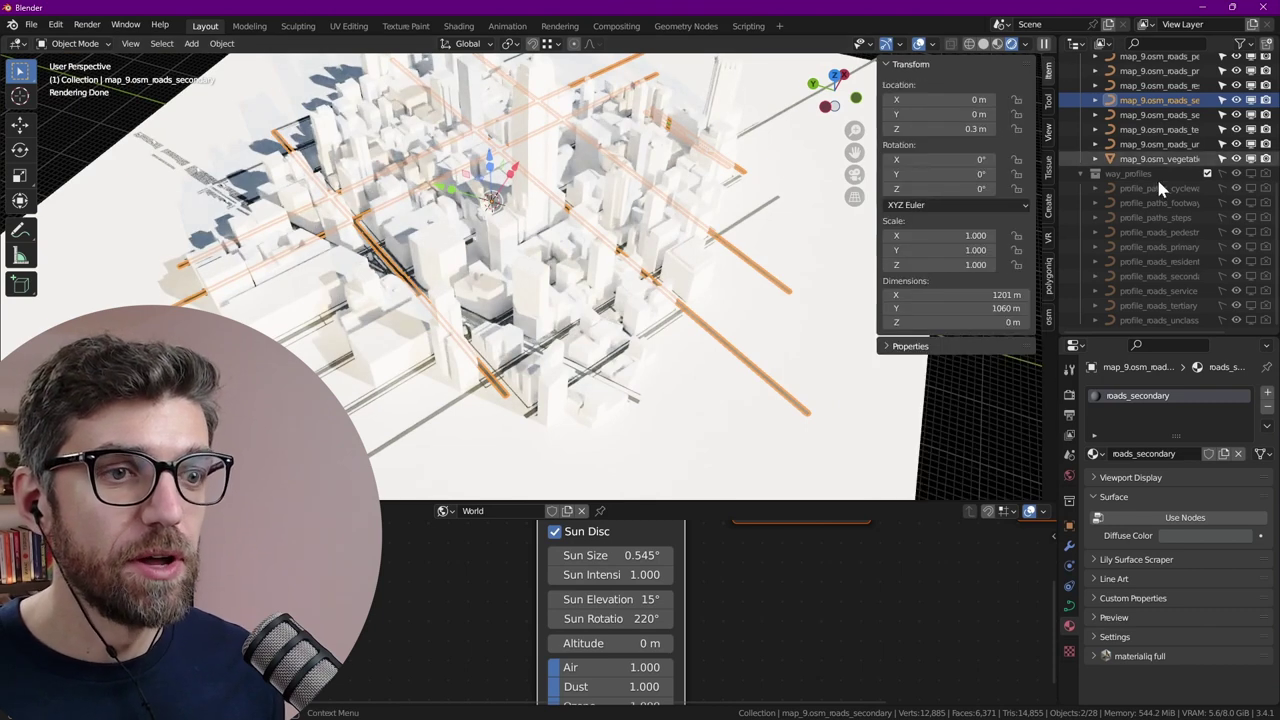
pyautogui.click(1155, 144)
pyautogui.scroll(4, 1120, 200)
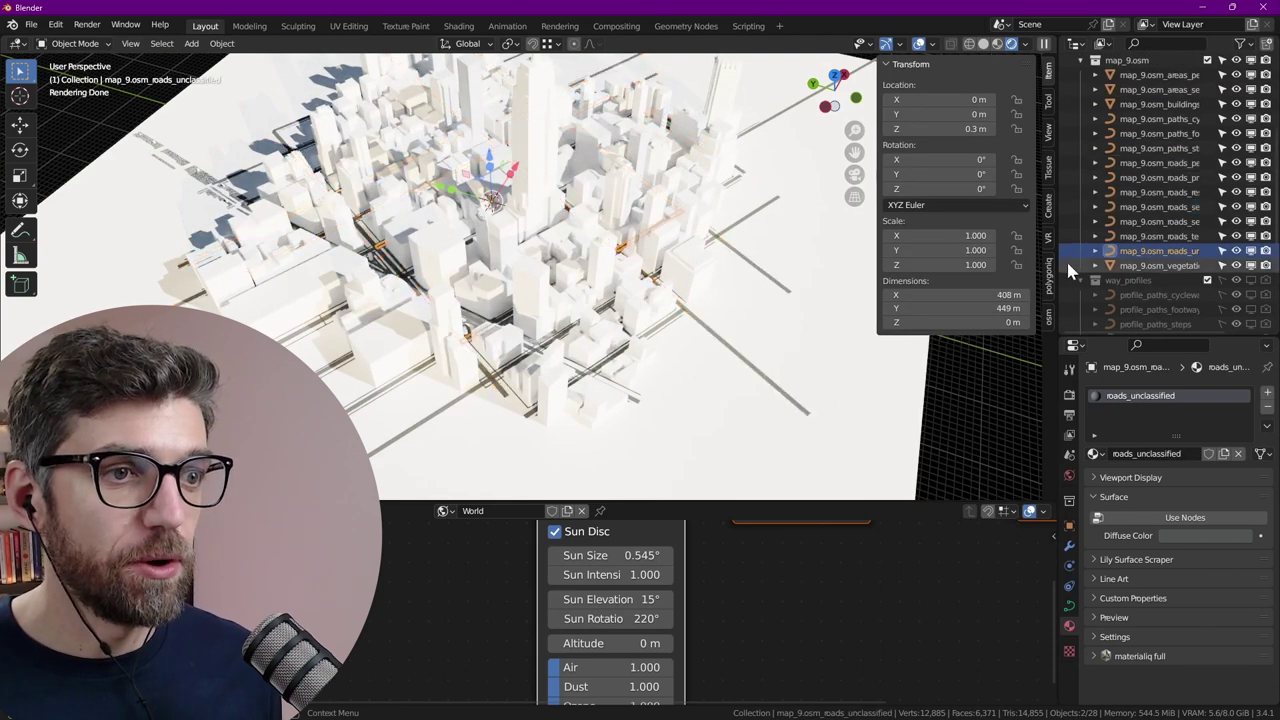
pyautogui.moveTo(1055, 260); pyautogui.dragTo(977, 260)
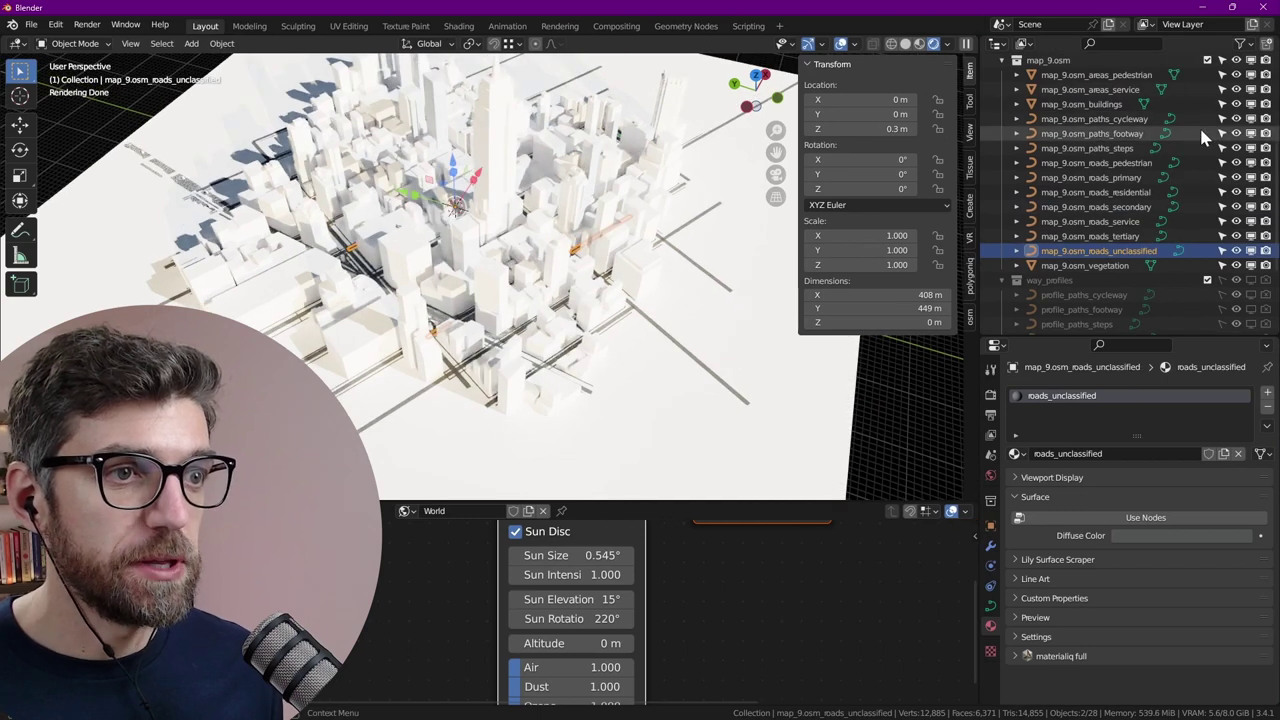
pyautogui.click(1251, 134)
pyautogui.click(1251, 120)
pyautogui.click(1267, 133)
pyautogui.click(1267, 119)
pyautogui.click(1251, 148)
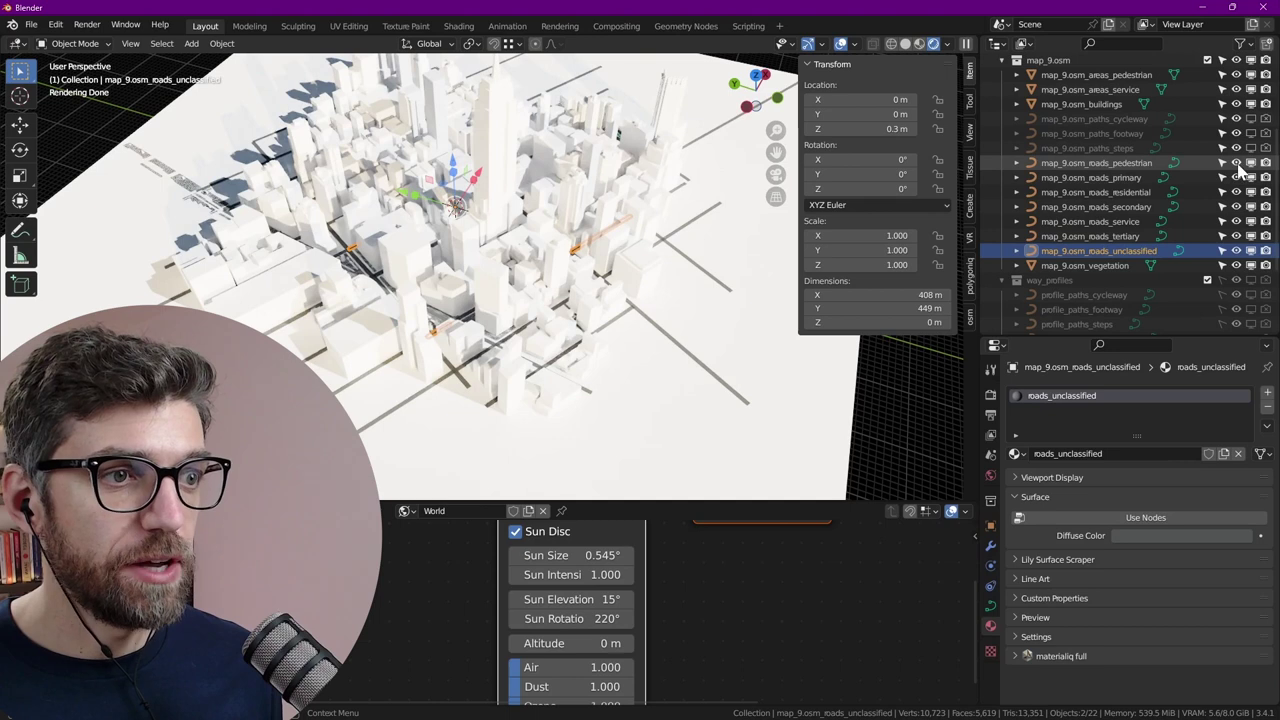
pyautogui.click(1251, 163)
# Rename the material of the primary roads object to "roads"
pyautogui.click(1090, 177)
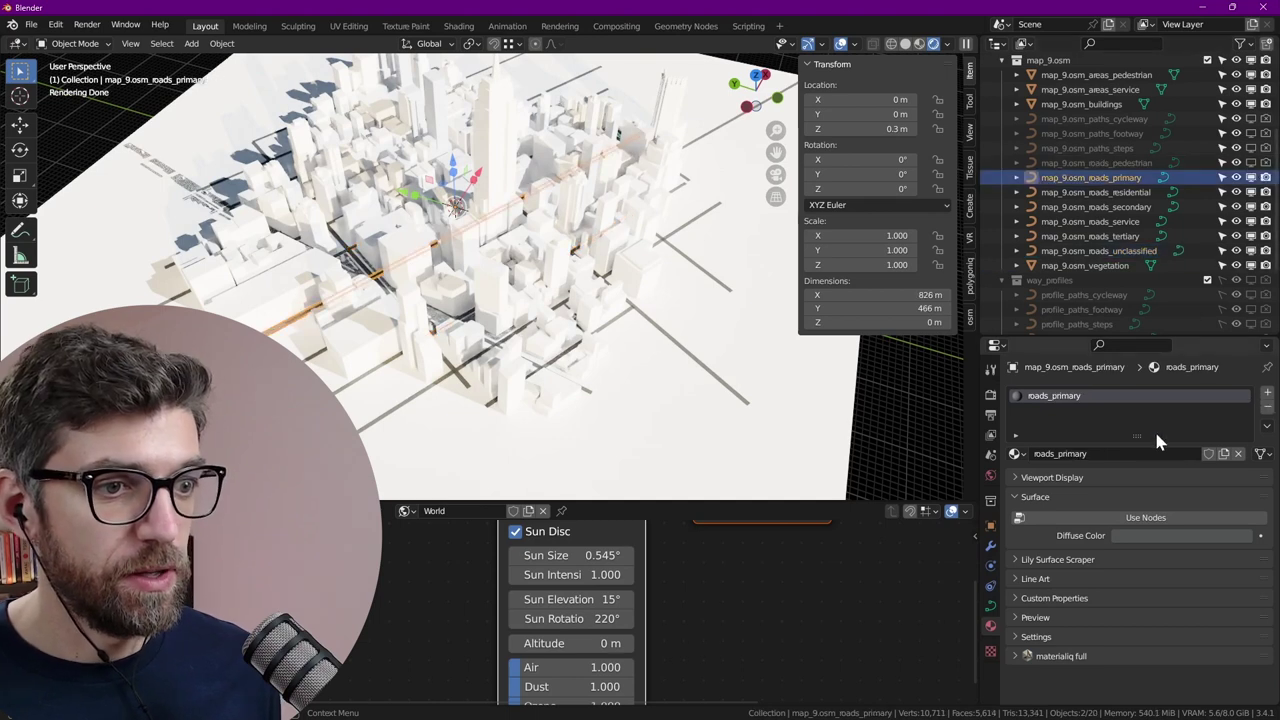
pyautogui.click(1083, 455)
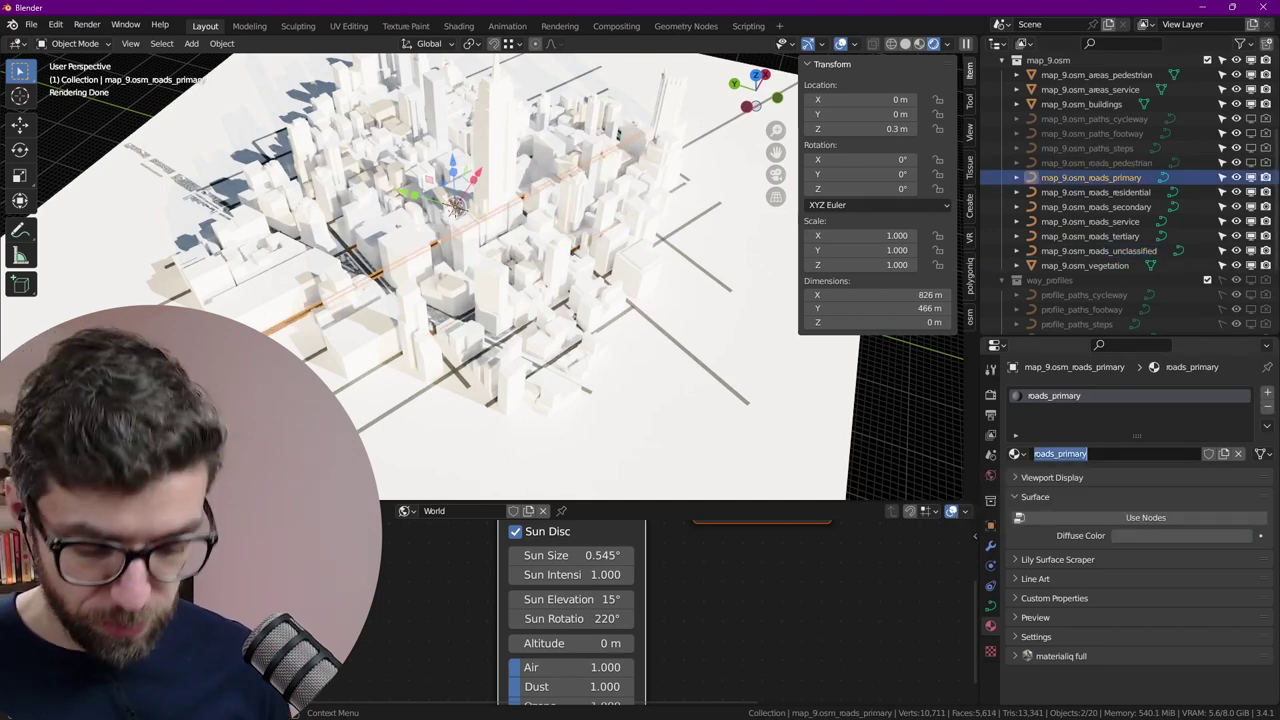
pyautogui.press('Return')
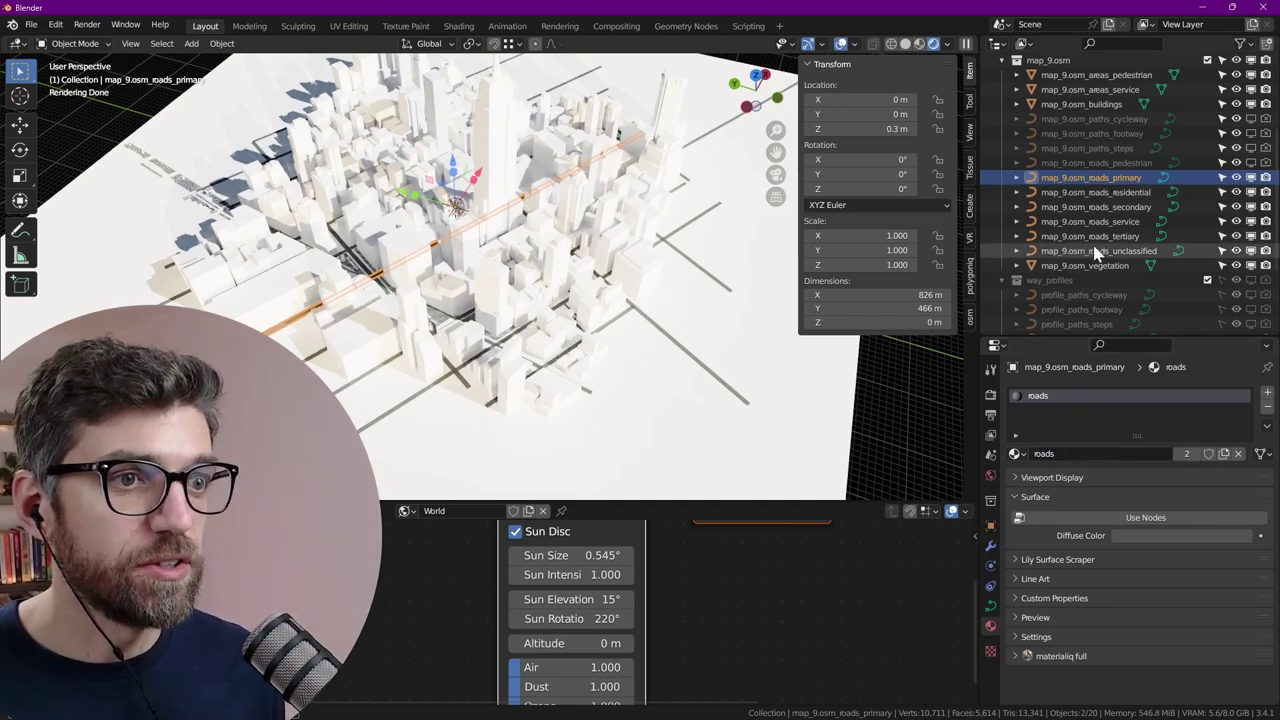
# Link the "roads" material to the residential, secondary, service, tertiary and unclassified road objects, and check the result
pyautogui.keyDown('shift'); pyautogui.click(1097, 252); pyautogui.keyUp('shift')
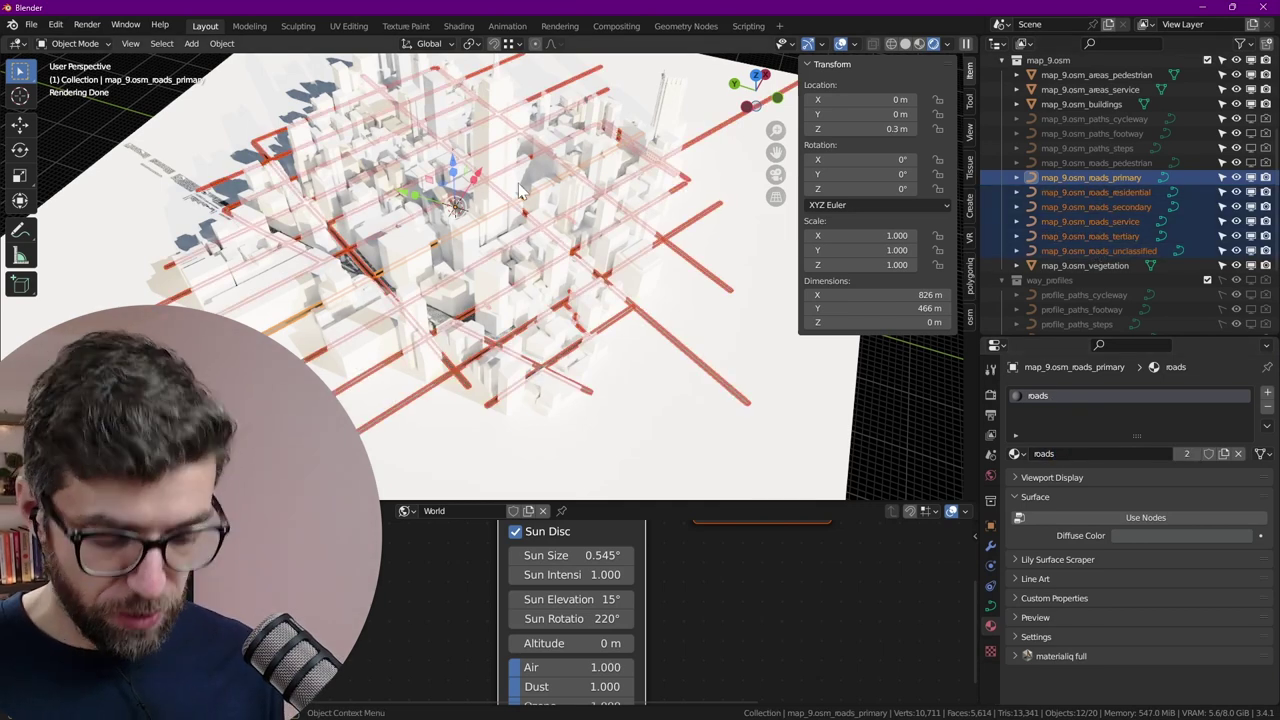
pyautogui.hotkey('ctrl', 'l')
pyautogui.click(517, 222)
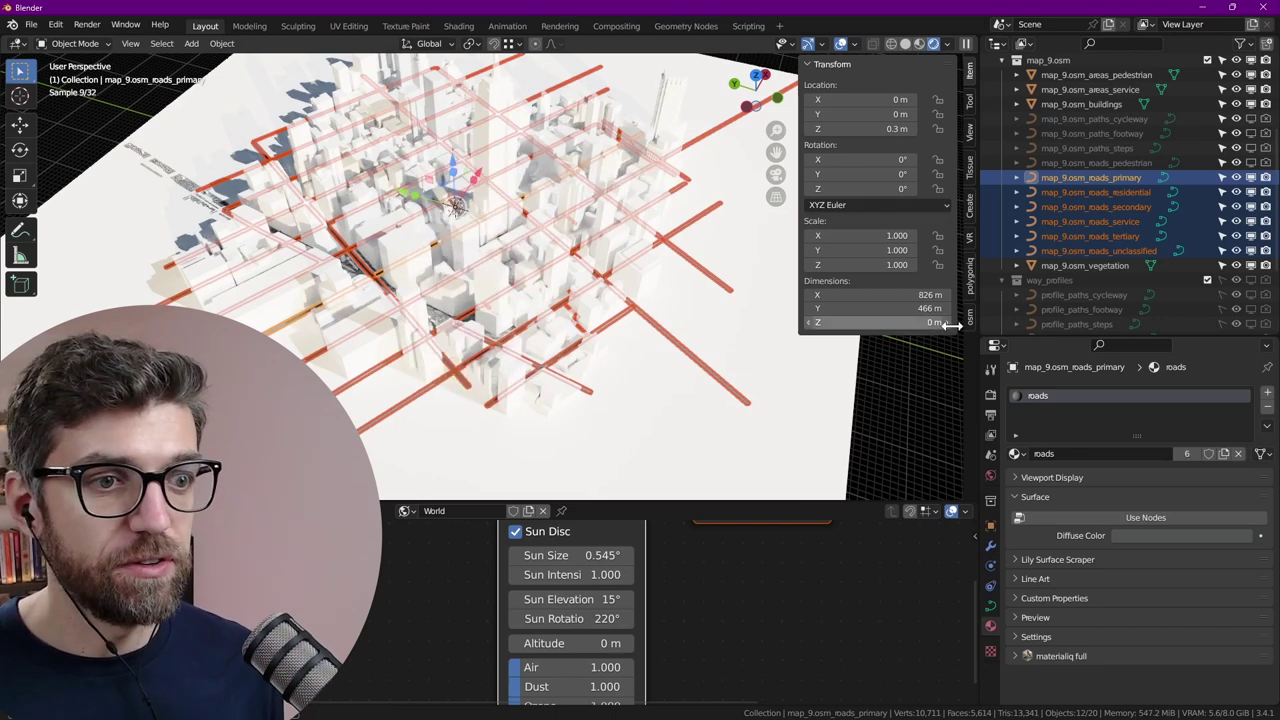
pyautogui.click(1095, 236)
pyautogui.click(1068, 251)
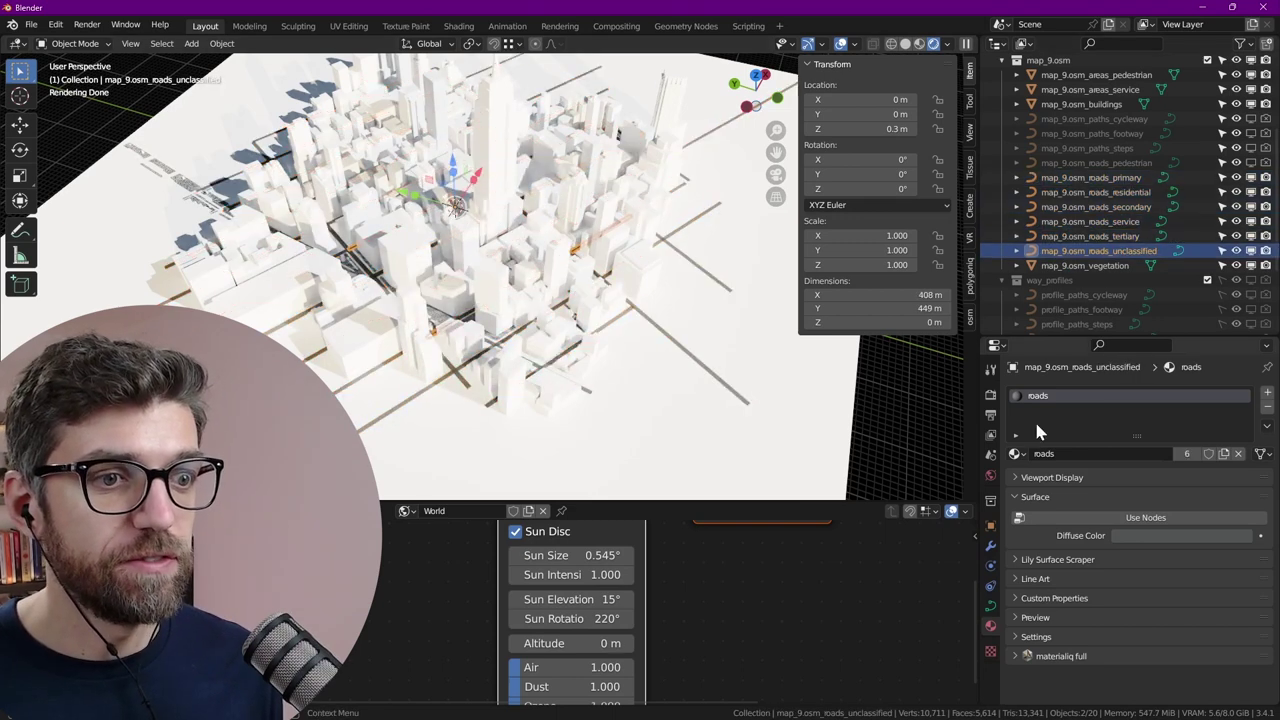
pyautogui.moveTo(615, 570); pyautogui.dragTo(707, 655, button='middle')
pyautogui.moveTo(648, 606); pyautogui.dragTo(738, 597, button='middle')
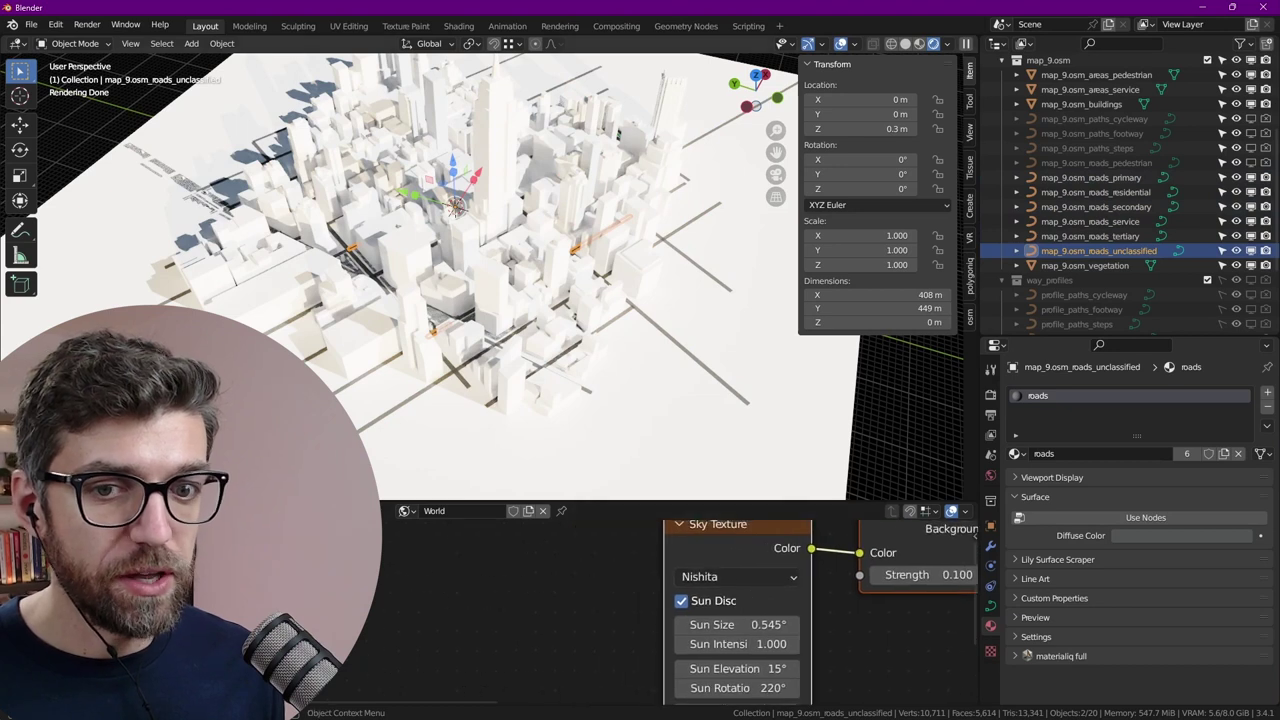
# Switch the node editor from the world nodes to the object's material nodes and view the city more closely
pyautogui.click(72, 543)
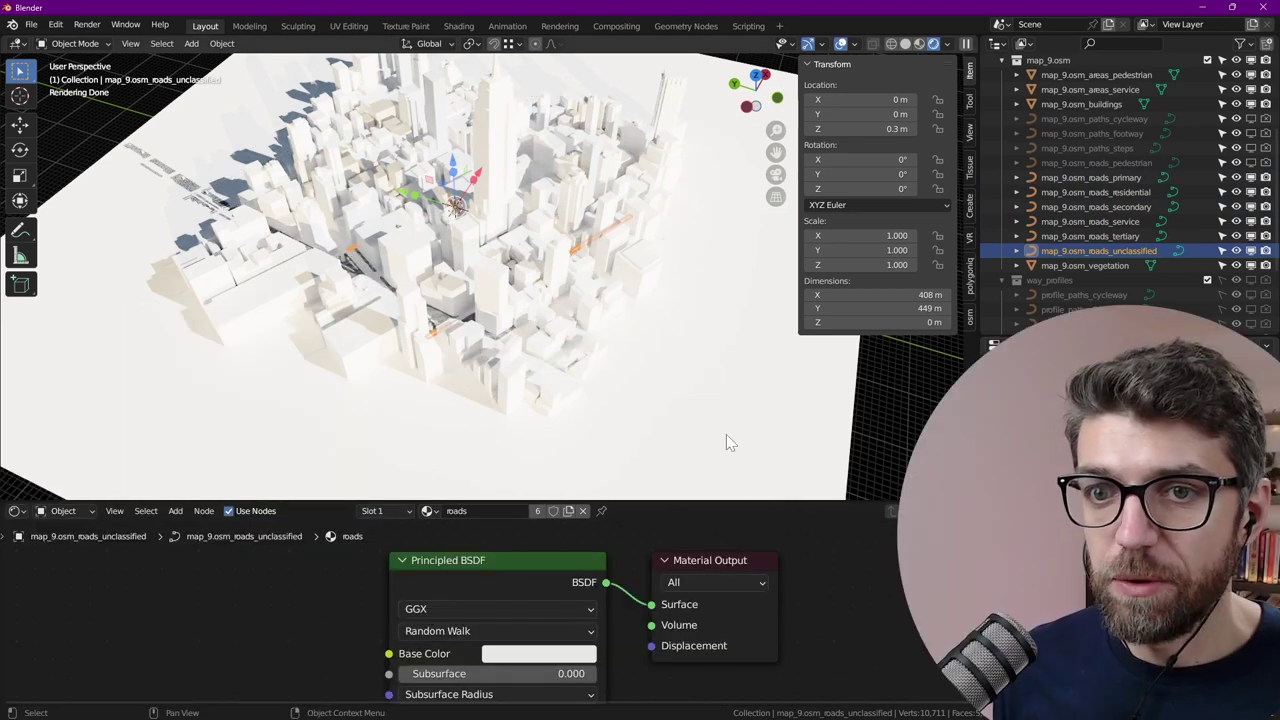
pyautogui.moveTo(729, 443); pyautogui.dragTo(545, 365, button='middle')
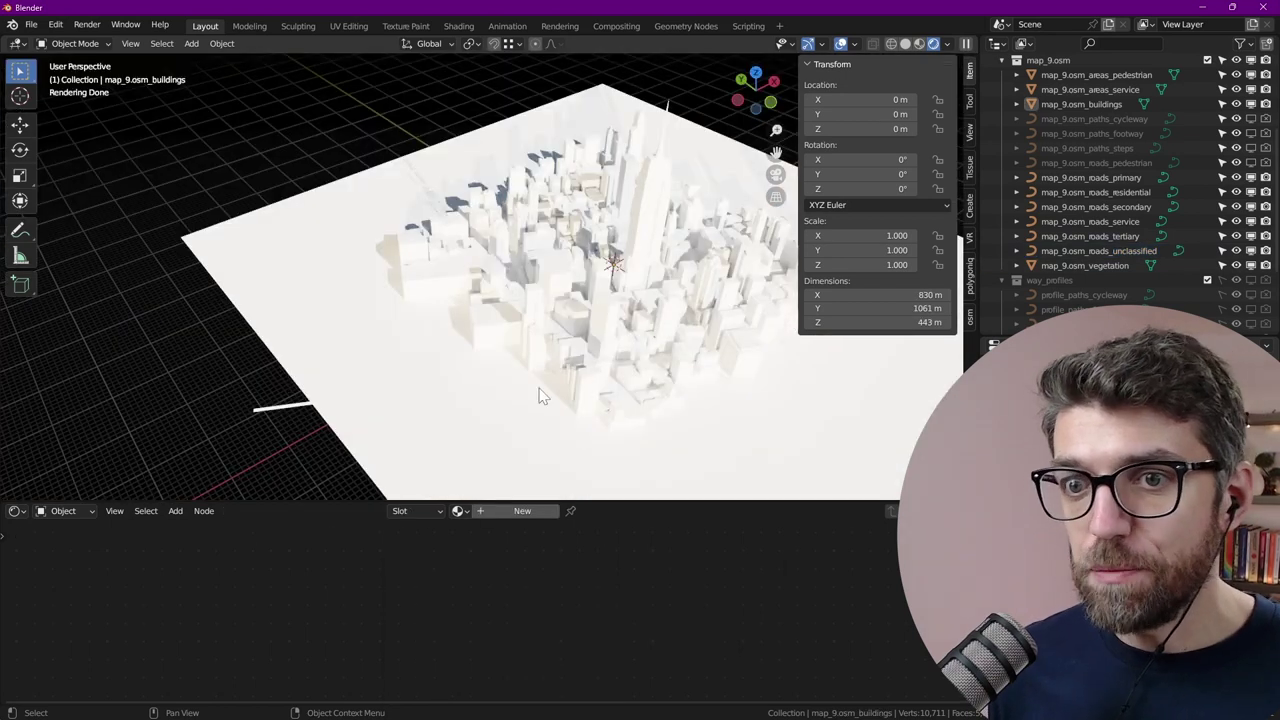
pyautogui.scroll(6, 673, 312)
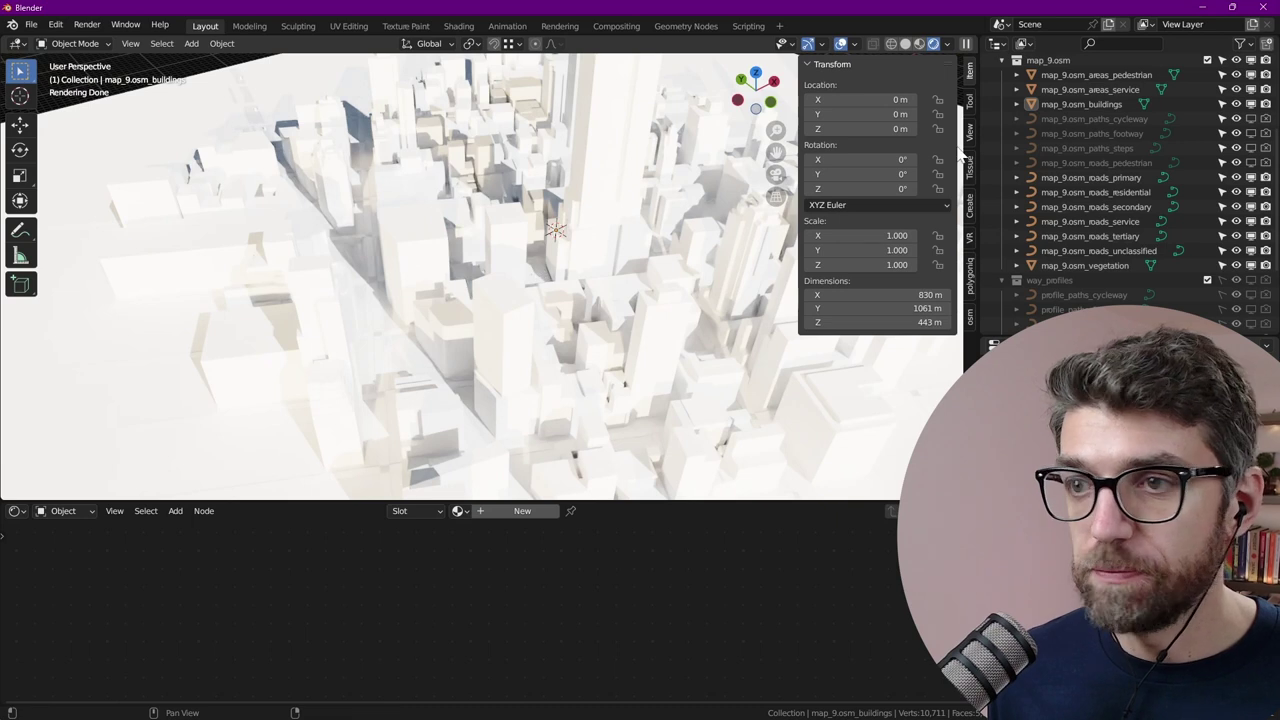
# Delete the Sun light from the setup collection
pyautogui.scroll(4, 1030, 180)
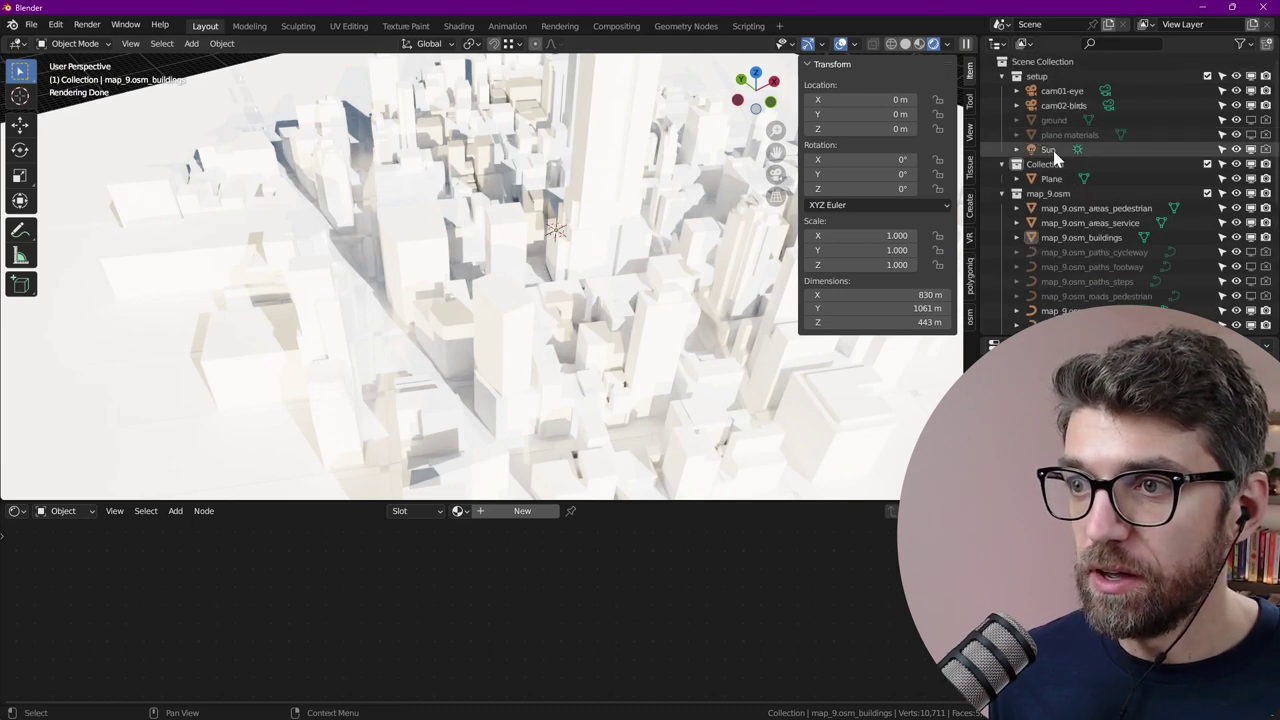
pyautogui.click(1048, 150)
pyautogui.press('Delete')
# Examine the sky lighting and shadows on the city from several angles and distances
pyautogui.scroll(-5, 648, 273)
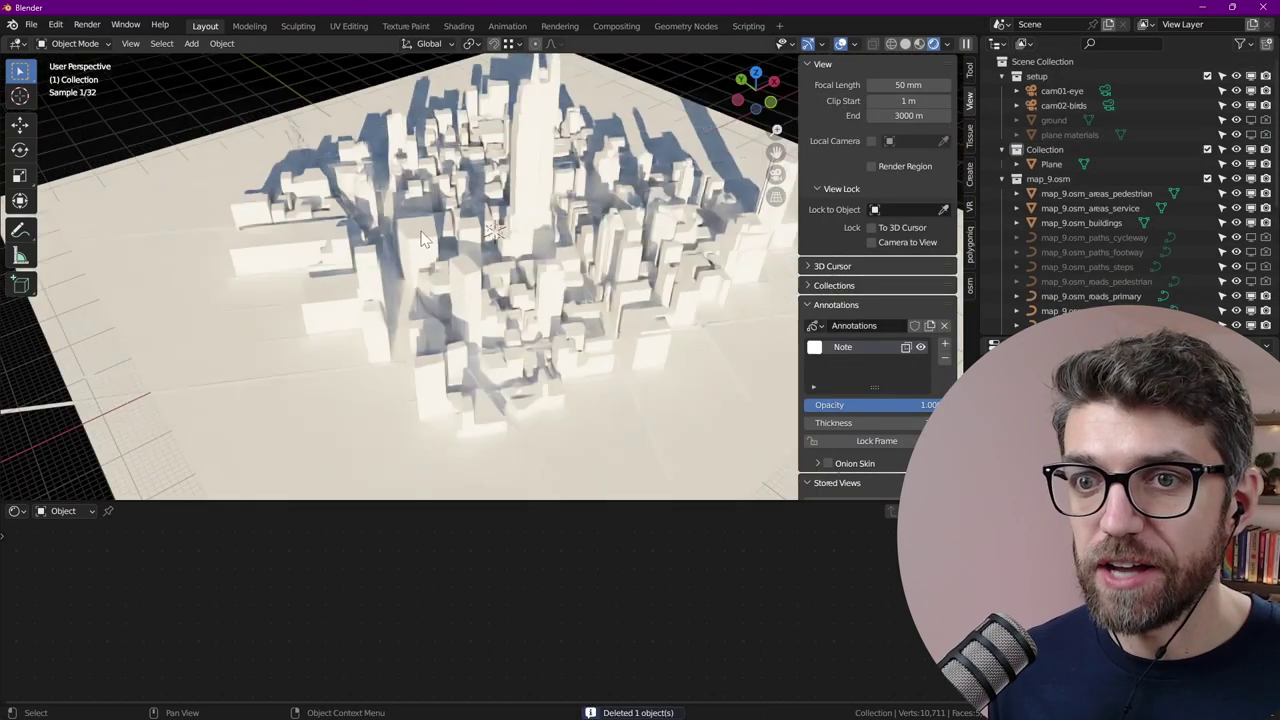
pyautogui.keyDown('shift'); pyautogui.moveTo(648, 273); pyautogui.dragTo(474, 273, button='middle'); pyautogui.keyUp('shift')
pyautogui.scroll(4, 523, 243)
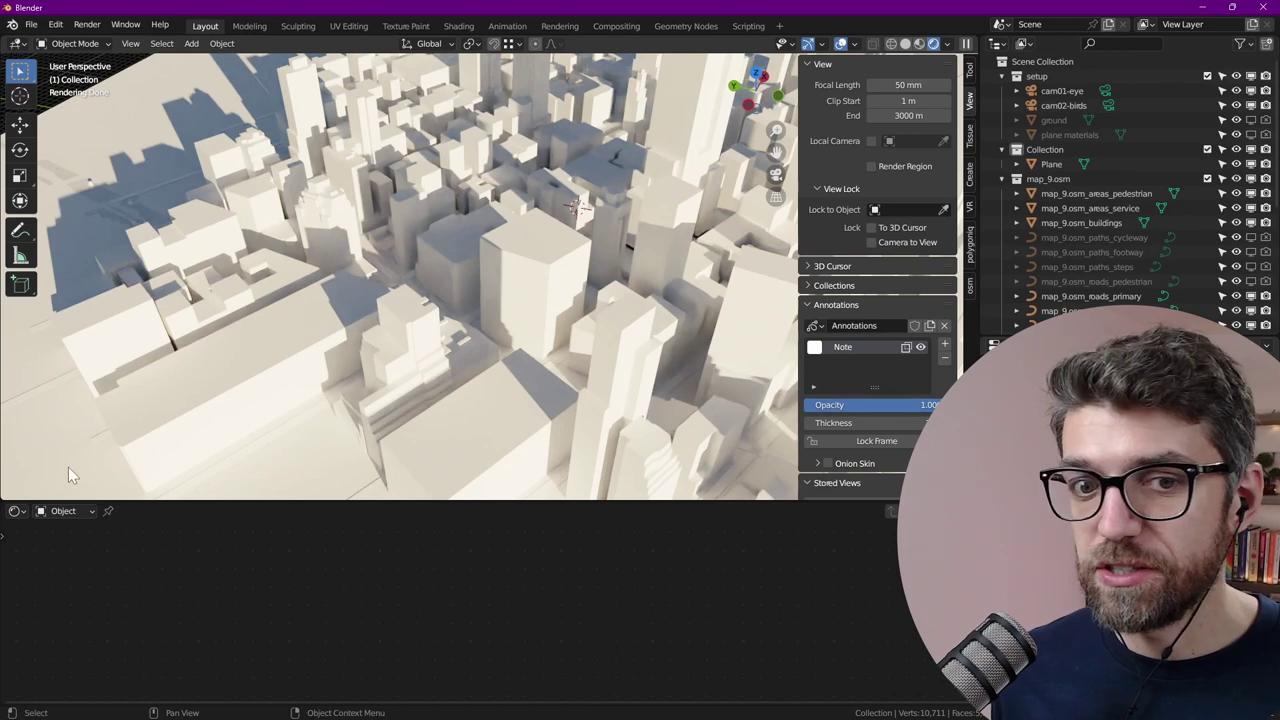
pyautogui.scroll(-3, 476, 390)
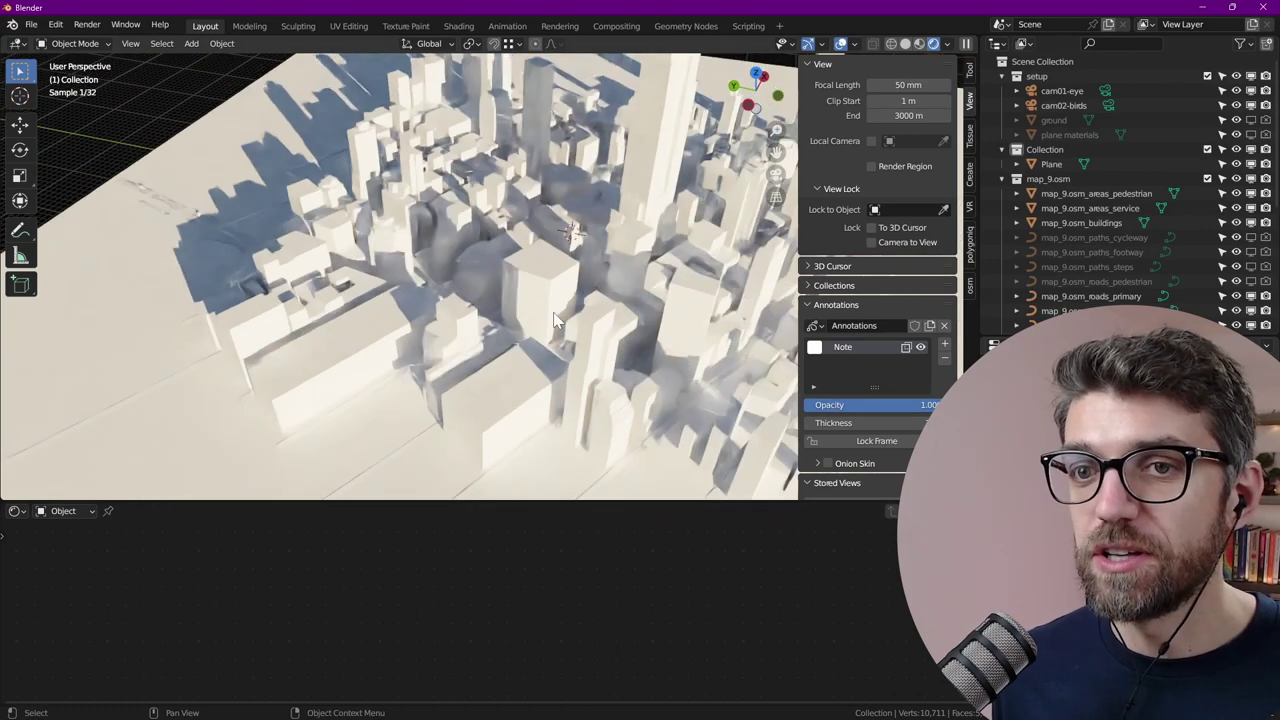
pyautogui.moveTo(800, 243); pyautogui.dragTo(838, 244)
pyautogui.scroll(-4, 462, 375)
pyautogui.moveTo(456, 382); pyautogui.dragTo(498, 308, button='middle')
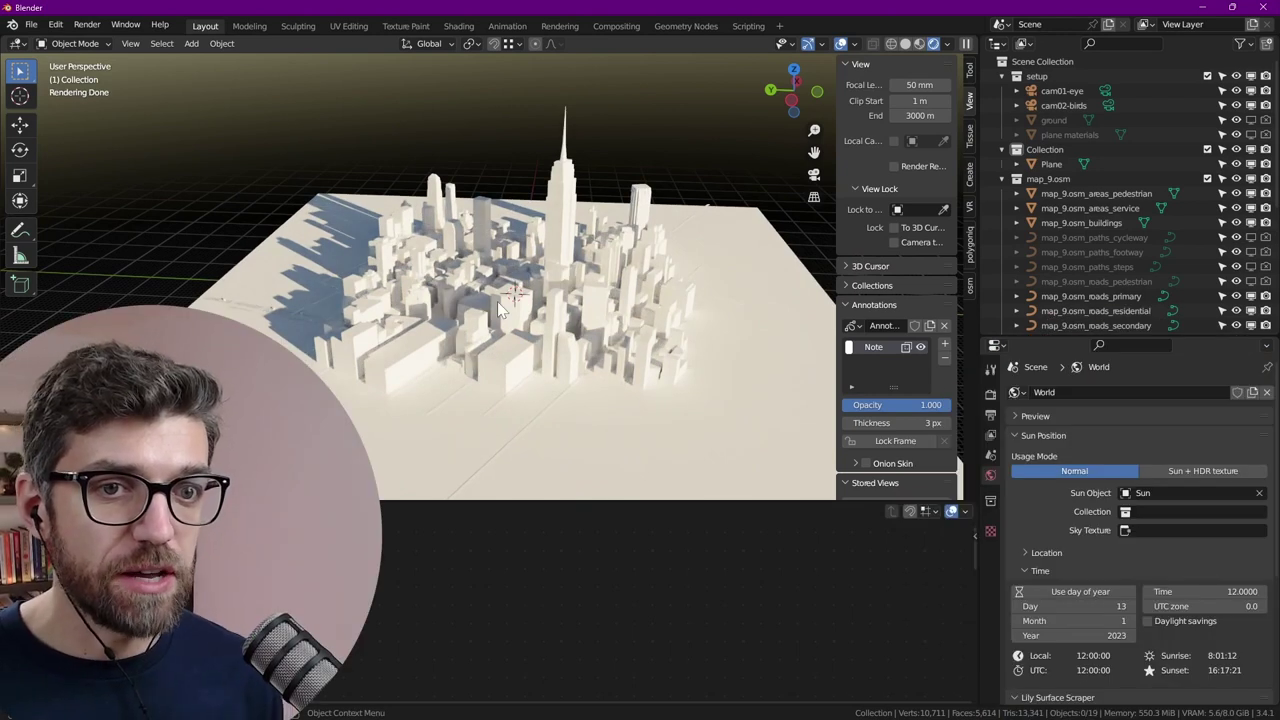
pyautogui.scroll(3, 630, 405)
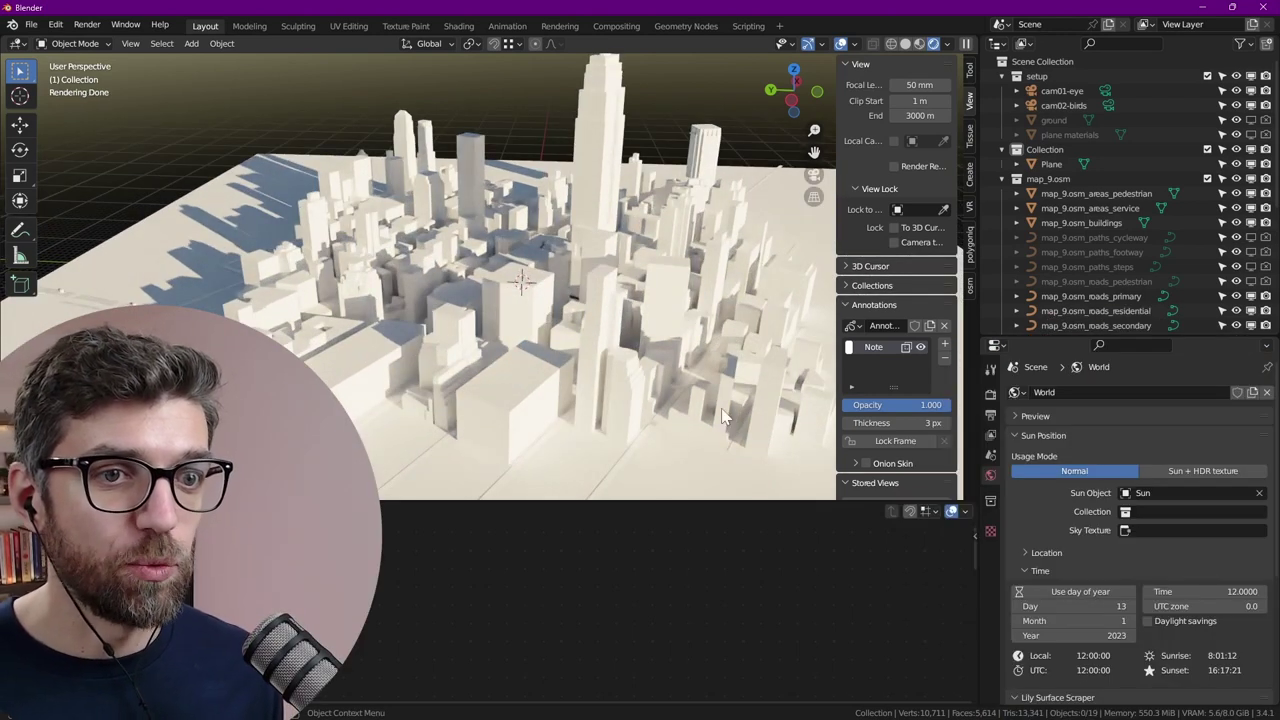
# Rename the material of the buildings object to "textured wood"
pyautogui.moveTo(1034, 335); pyautogui.dragTo(1034, 252)
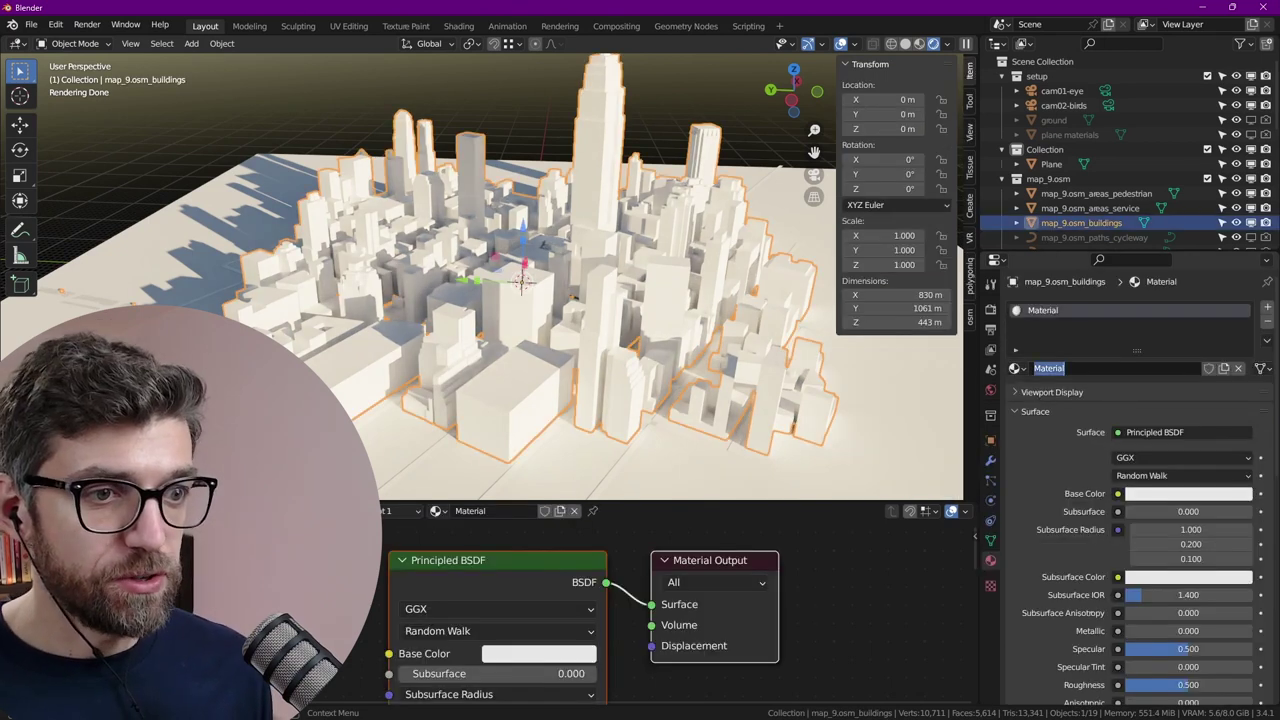
pyautogui.click(1103, 369)
pyautogui.write('textu')
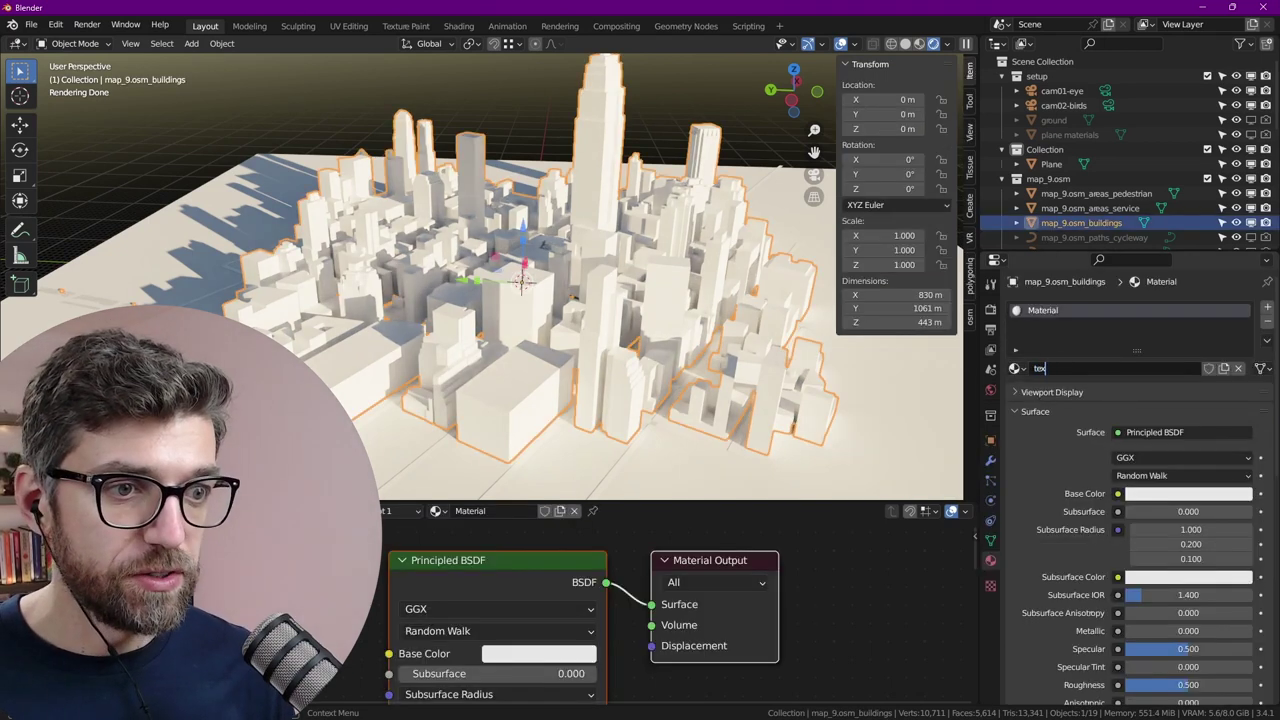
pyautogui.write('red wood')
pyautogui.press('Return')
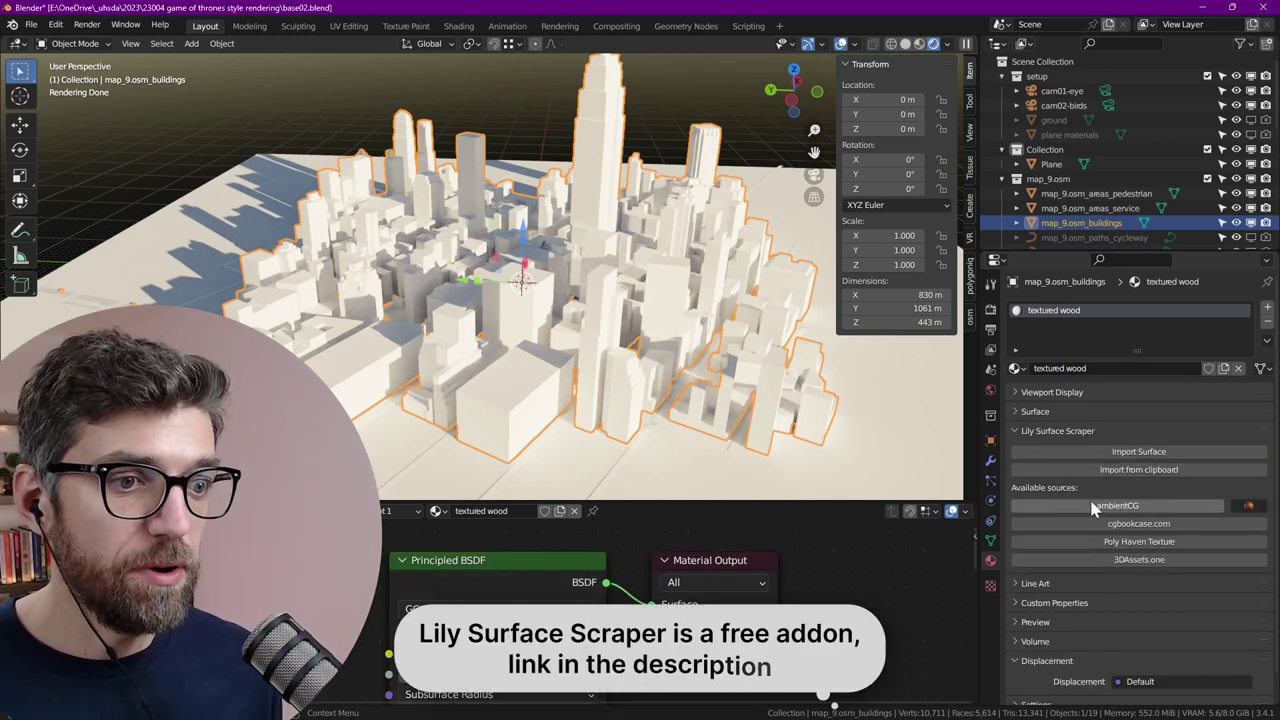
# Go to the ambientCG website through Lily Surface Scraper, open the Wood 066 material and copy its page address
pyautogui.click(1170, 506)
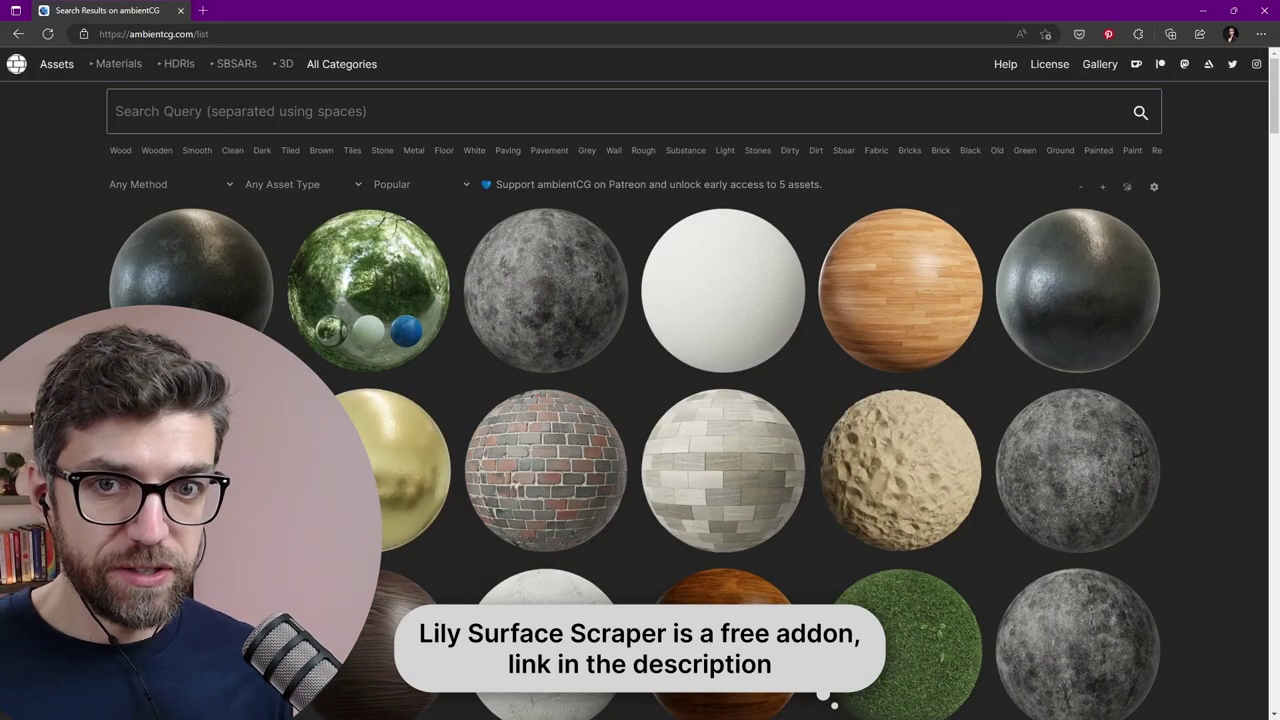
pyautogui.click(722, 640)
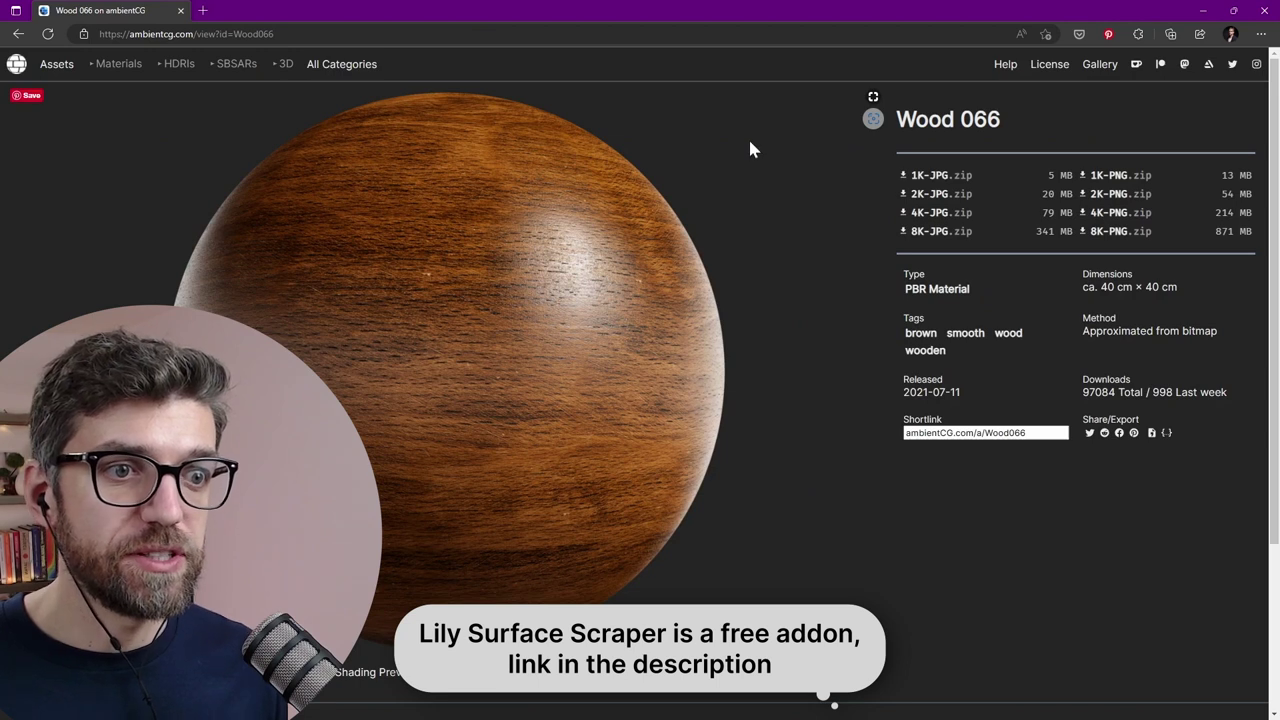
pyautogui.click(358, 33)
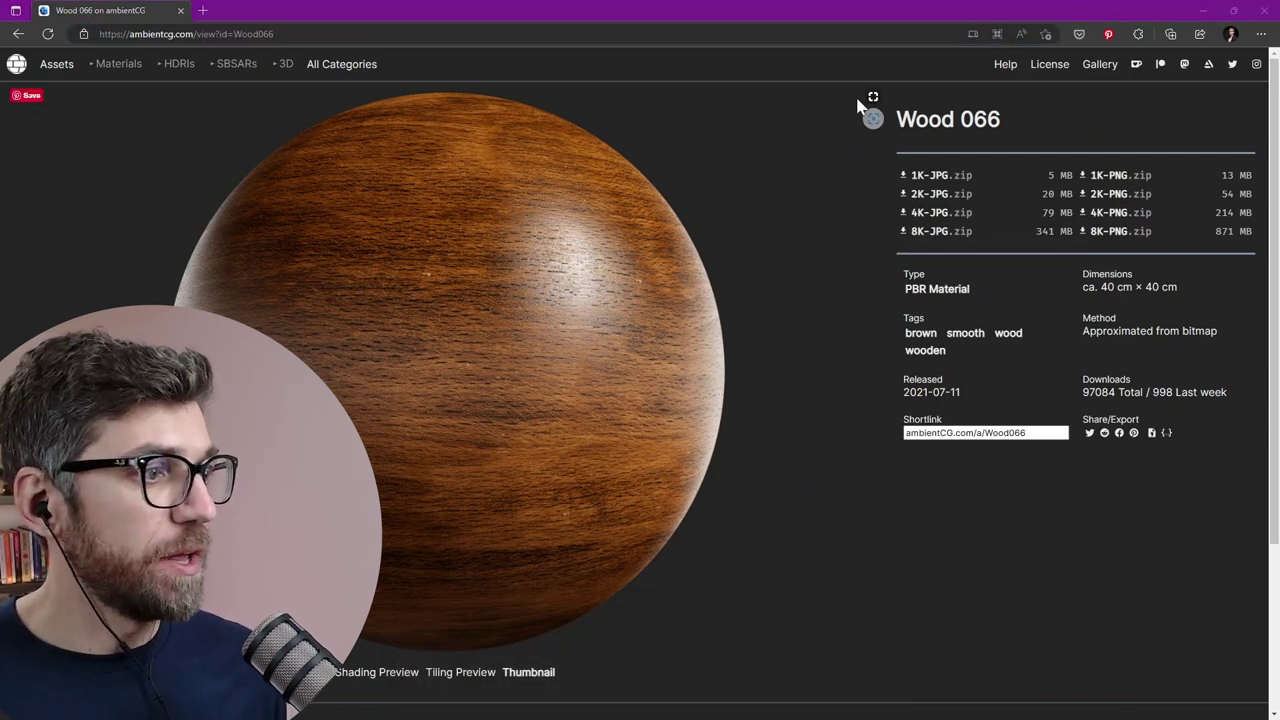
# Back in Blender, import the copied Wood 066 surface onto the buildings with Lily Surface Scraper, using the 2K-JPG variant
pyautogui.hotkey('alt', 'Tab')
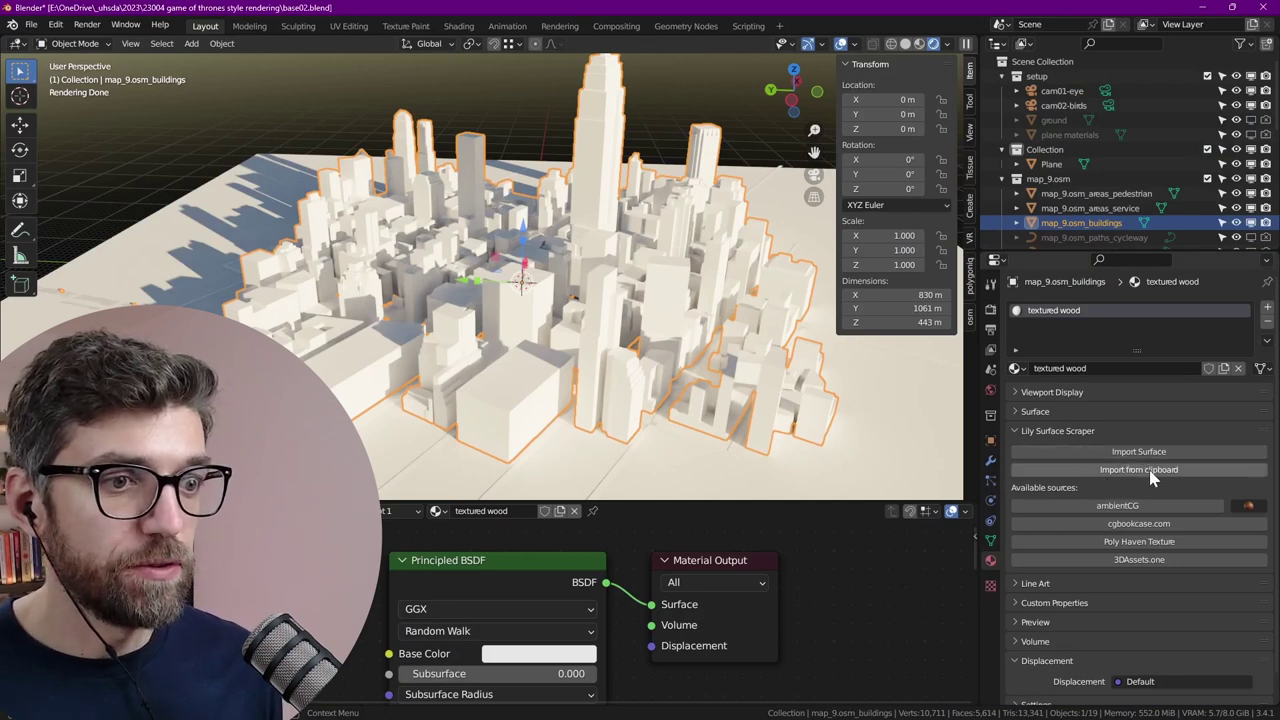
pyautogui.click(1151, 470)
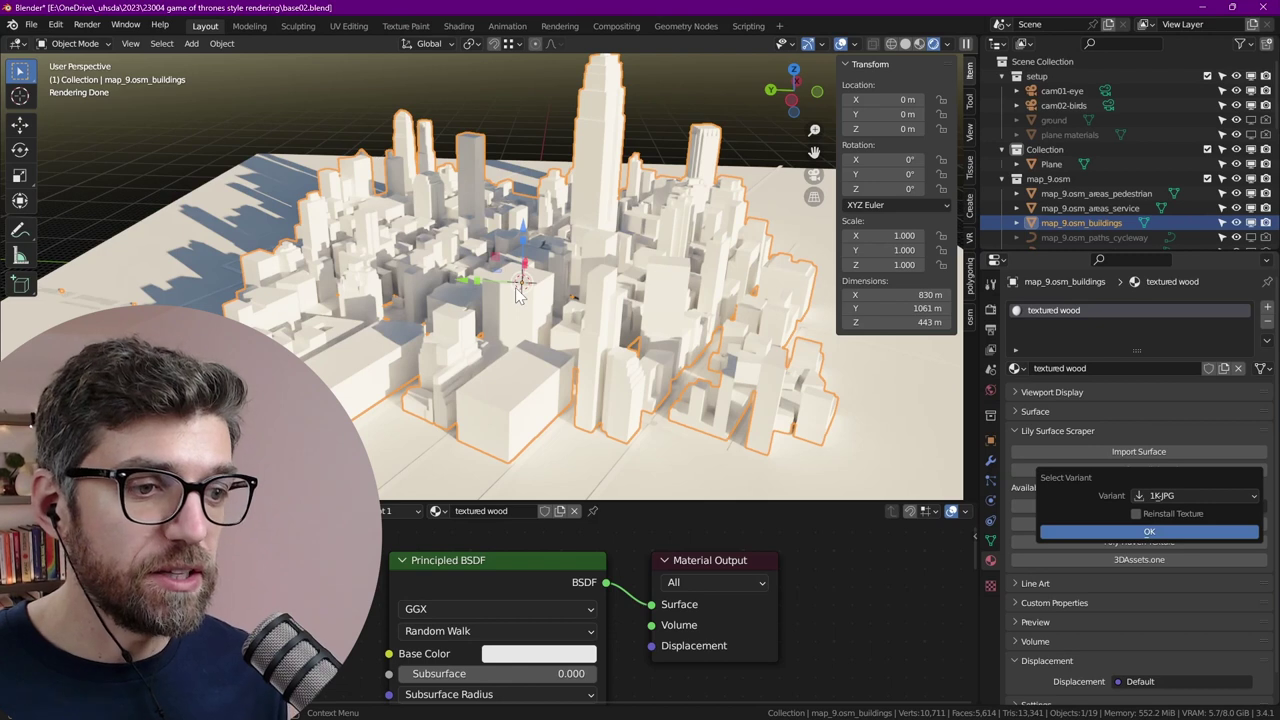
pyautogui.click(1177, 496)
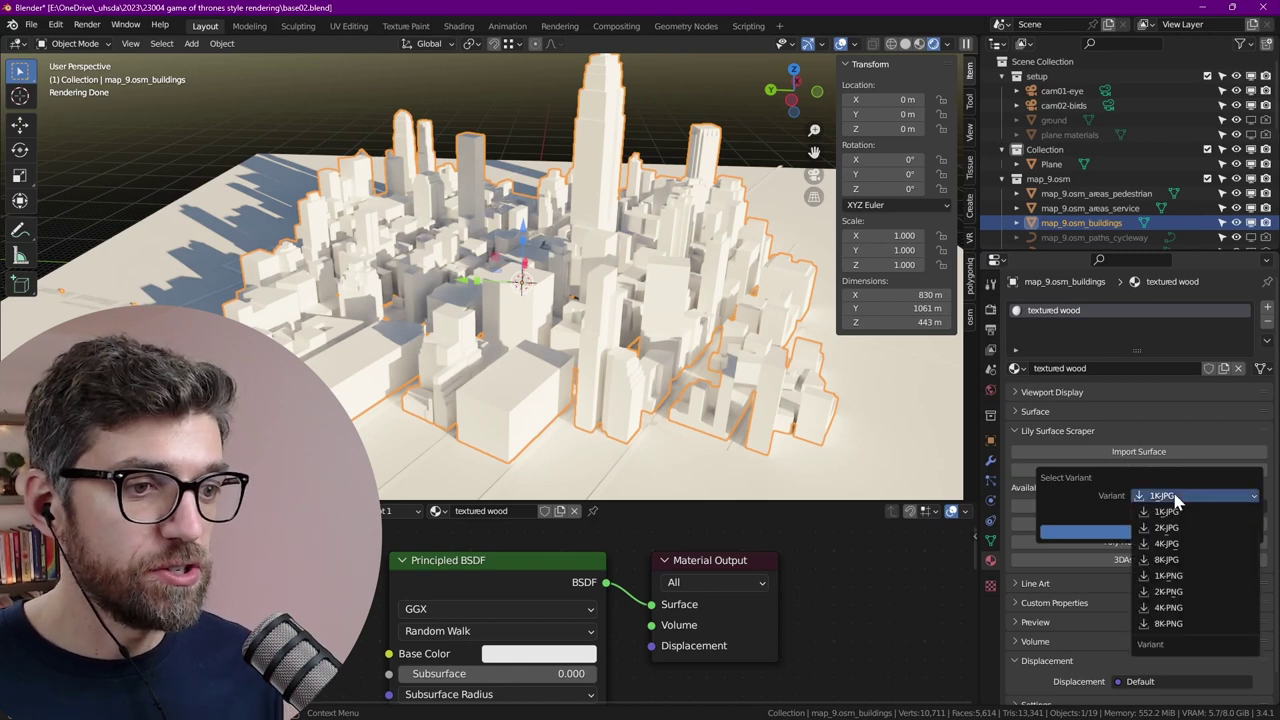
pyautogui.click(1173, 530)
pyautogui.click(1068, 531)
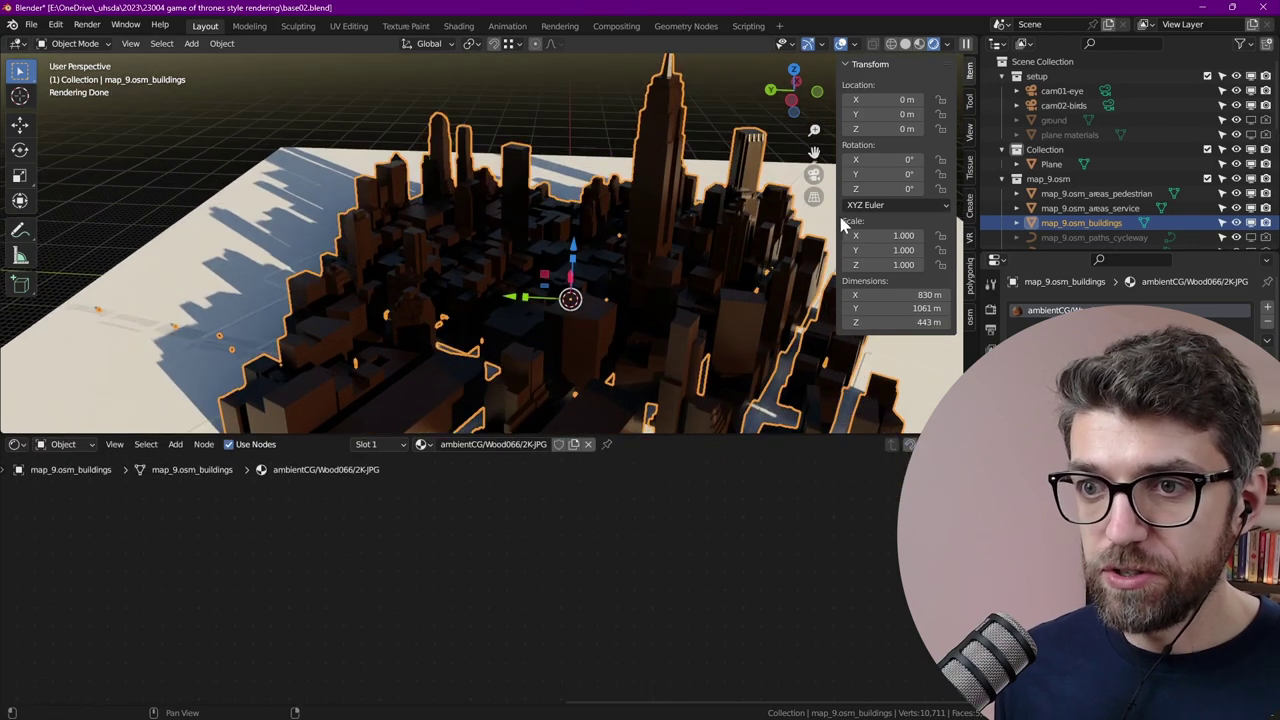
# Delete the roughness texture and Displacement nodes from the wood material, keeping only the color texture for the Principled BSDF
pyautogui.moveTo(838, 222); pyautogui.dragTo(885, 222)
pyautogui.press('Home')
pyautogui.scroll(5, 620, 565)
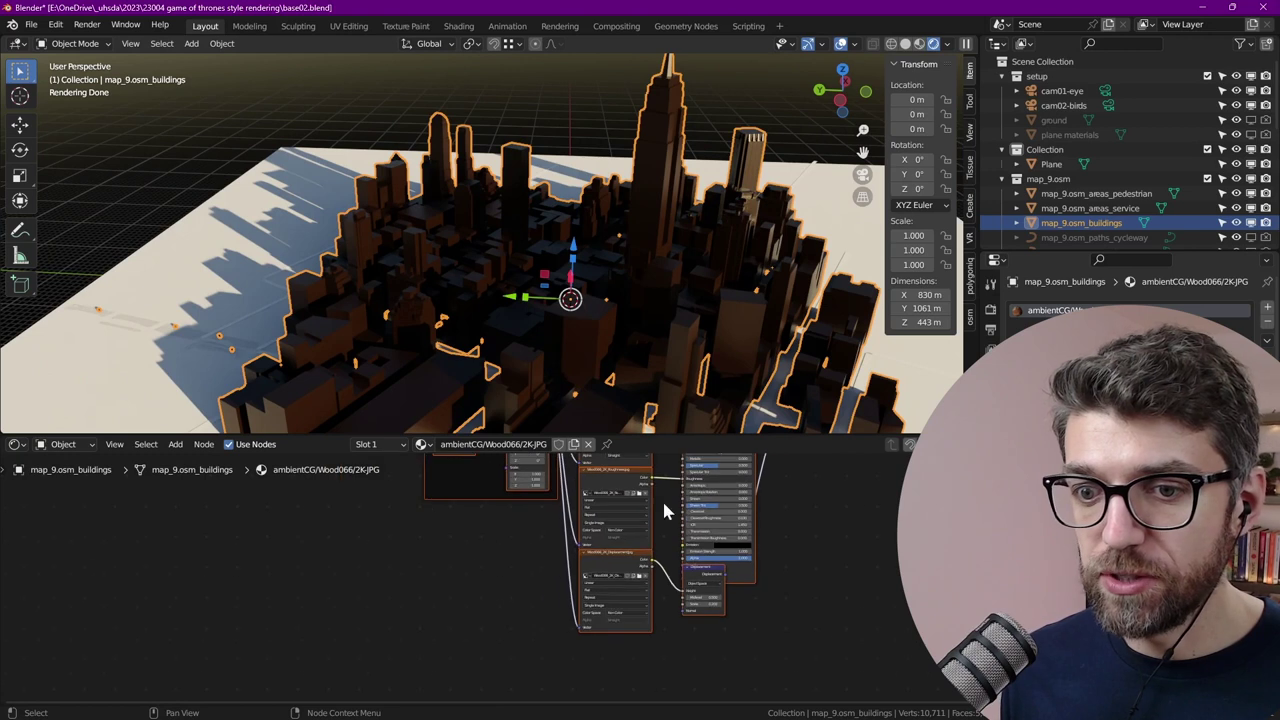
pyautogui.scroll(1, 683, 620)
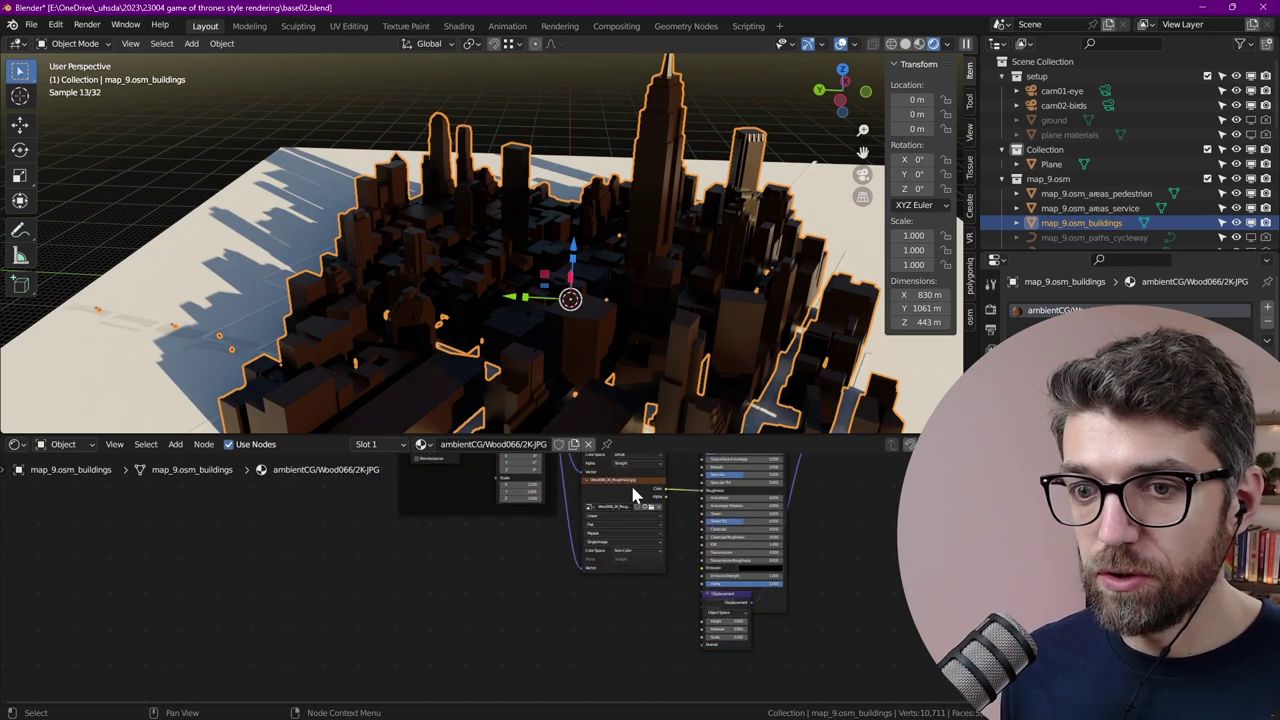
pyautogui.press('x')
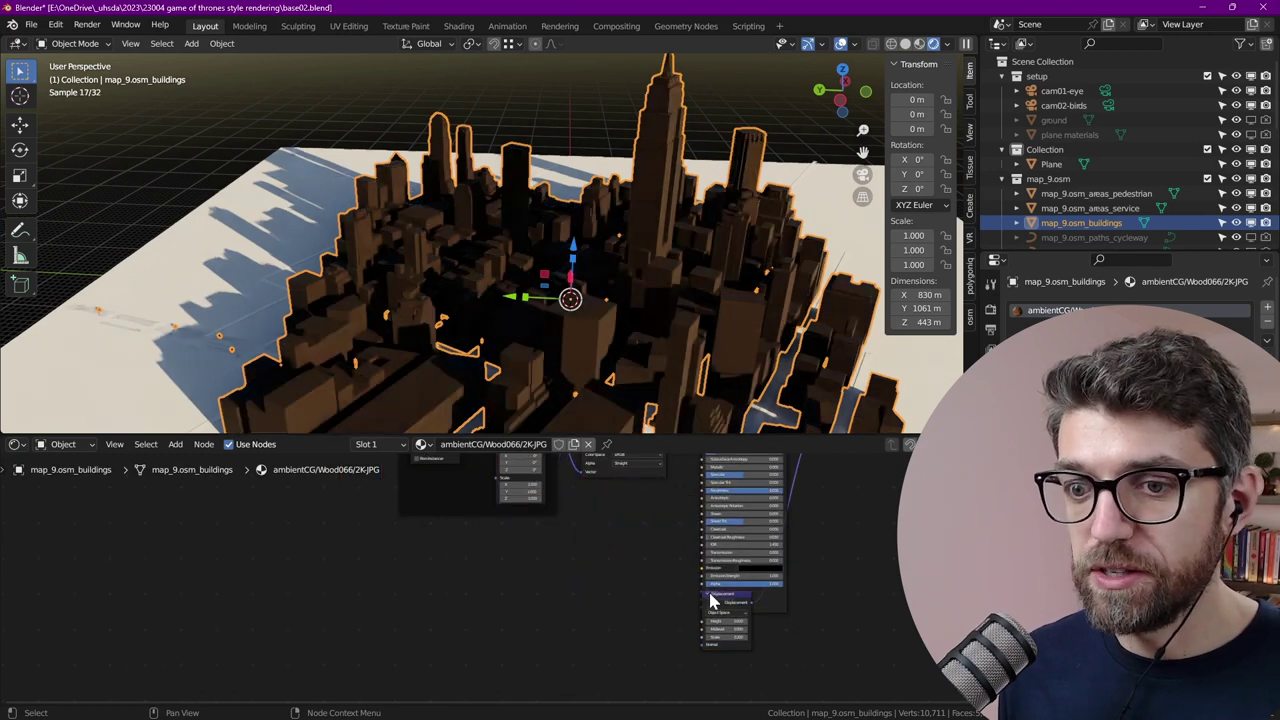
pyautogui.click(714, 596)
pyautogui.press('x')
# Add a Value node connected to the Scale input of the wood material's Mapping node
pyautogui.moveTo(688, 478); pyautogui.dragTo(729, 655, button='middle')
pyautogui.scroll(3, 680, 610)
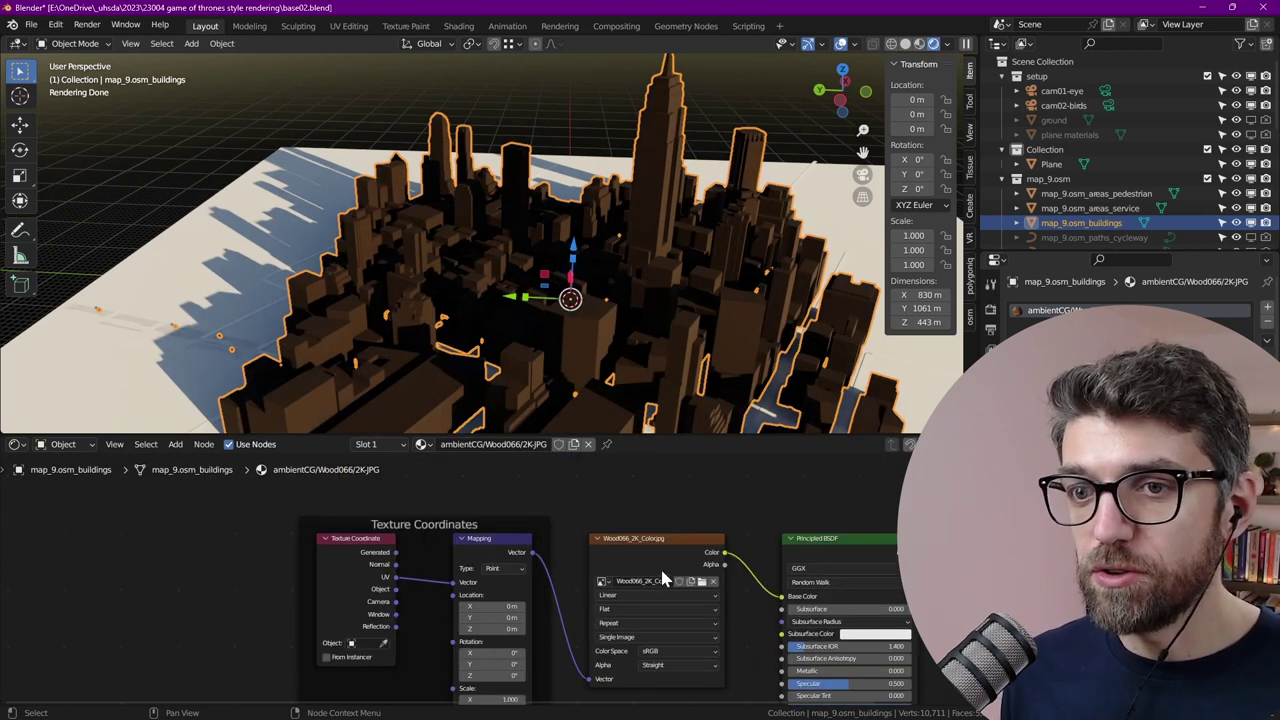
pyautogui.keyDown('shift'); pyautogui.scroll(-2, 663, 580); pyautogui.keyUp('shift')
pyautogui.scroll(2, 640, 542)
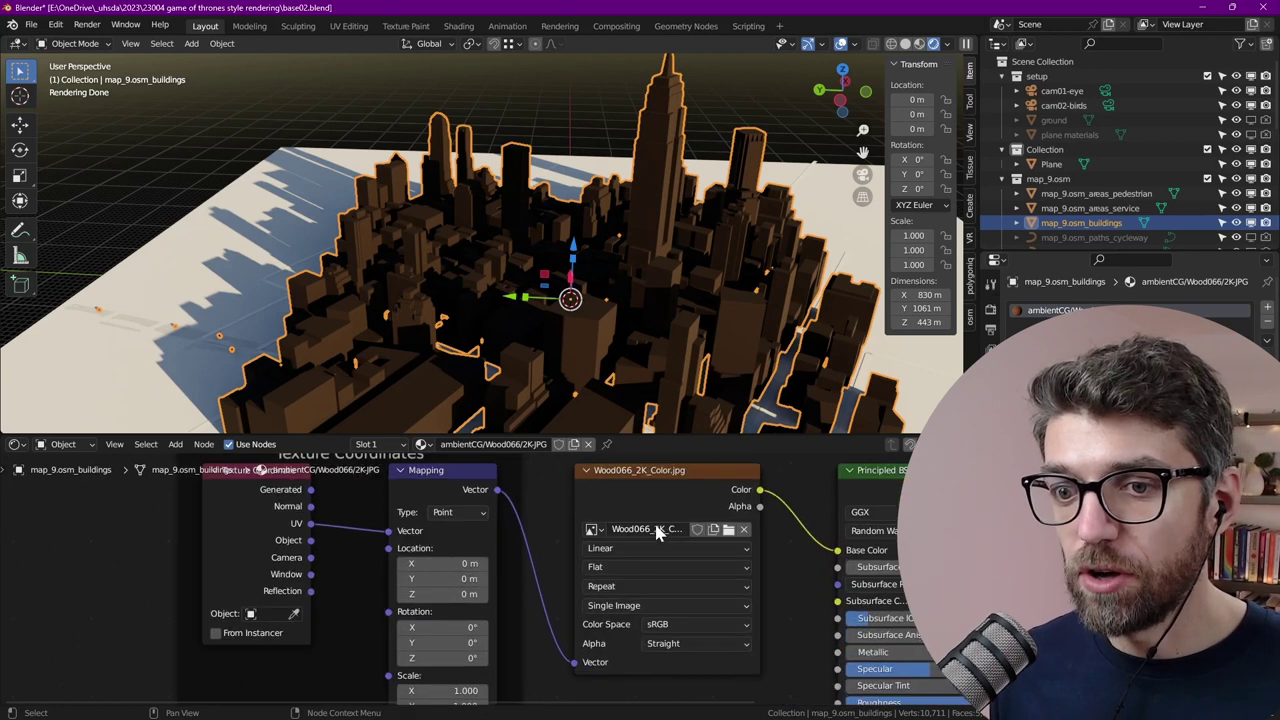
pyautogui.scroll(-3, 675, 535)
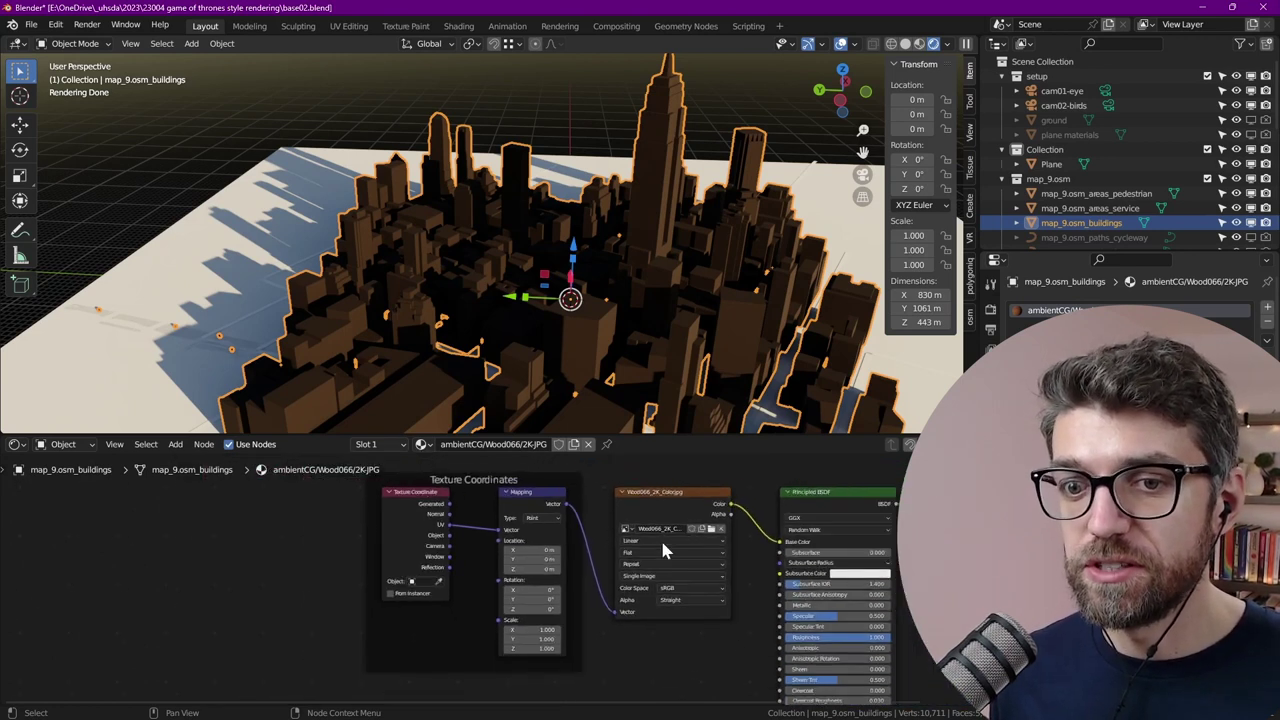
pyautogui.scroll(3, 460, 510)
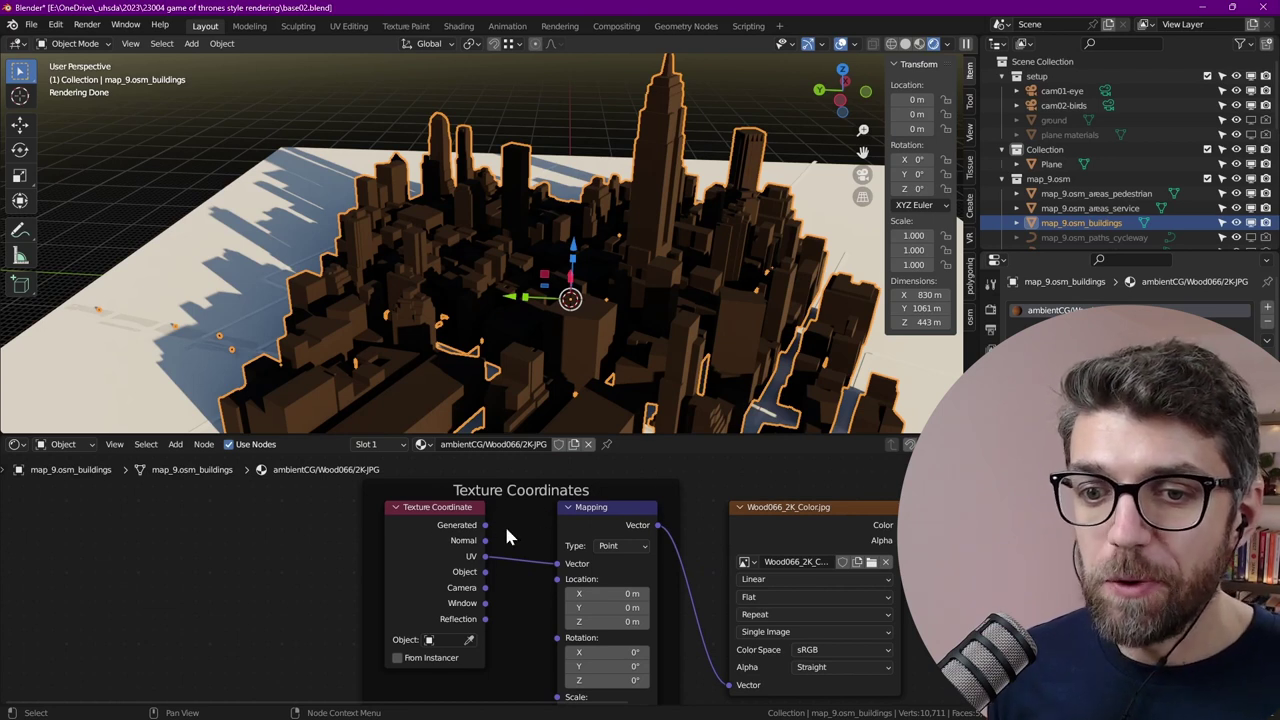
pyautogui.moveTo(619, 596); pyautogui.dragTo(623, 514, button='middle')
pyautogui.moveTo(555, 612); pyautogui.dragTo(608, 563, button='middle')
pyautogui.scroll(1, 609, 564)
pyautogui.moveTo(617, 562); pyautogui.dragTo(385, 535)
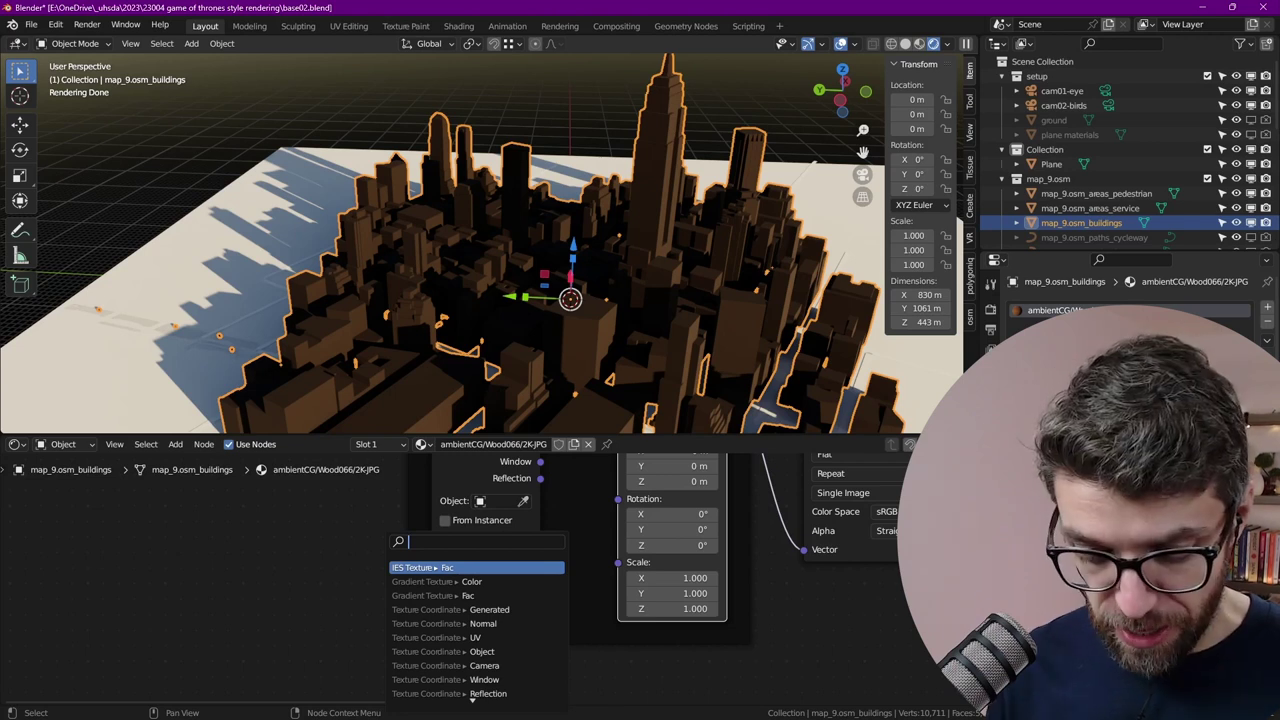
pyautogui.write('val')
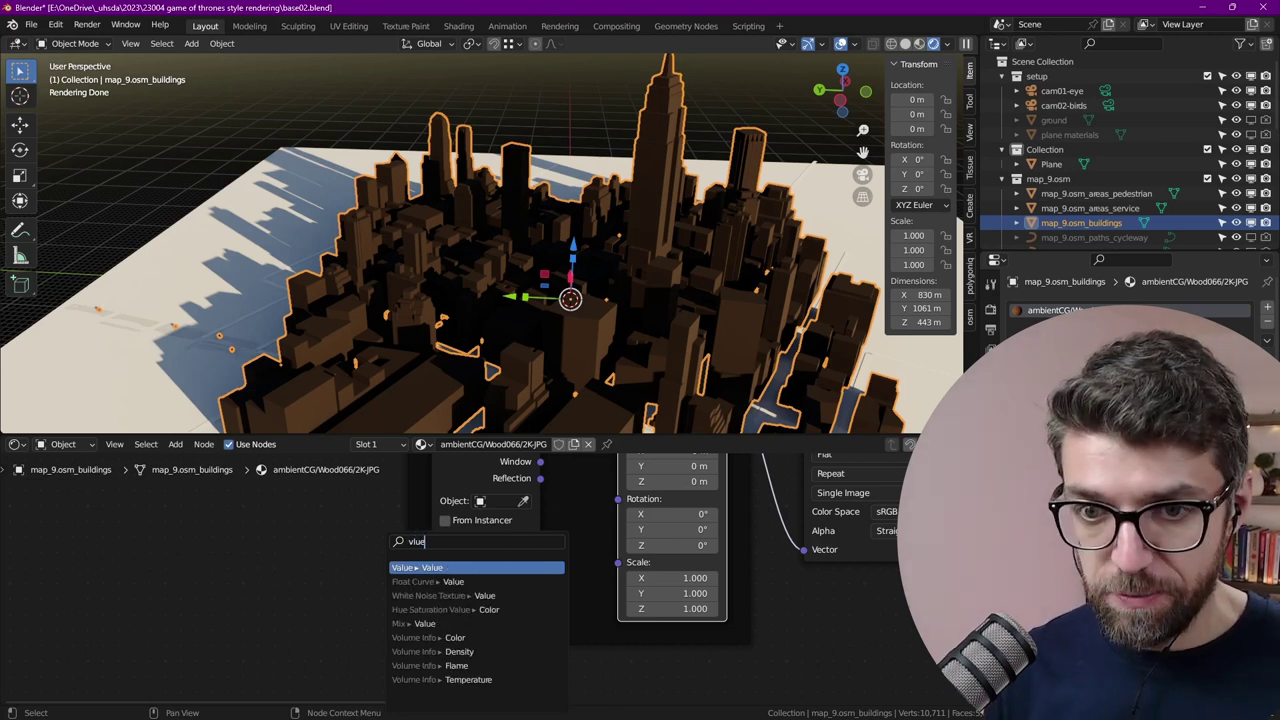
pyautogui.press('Return')
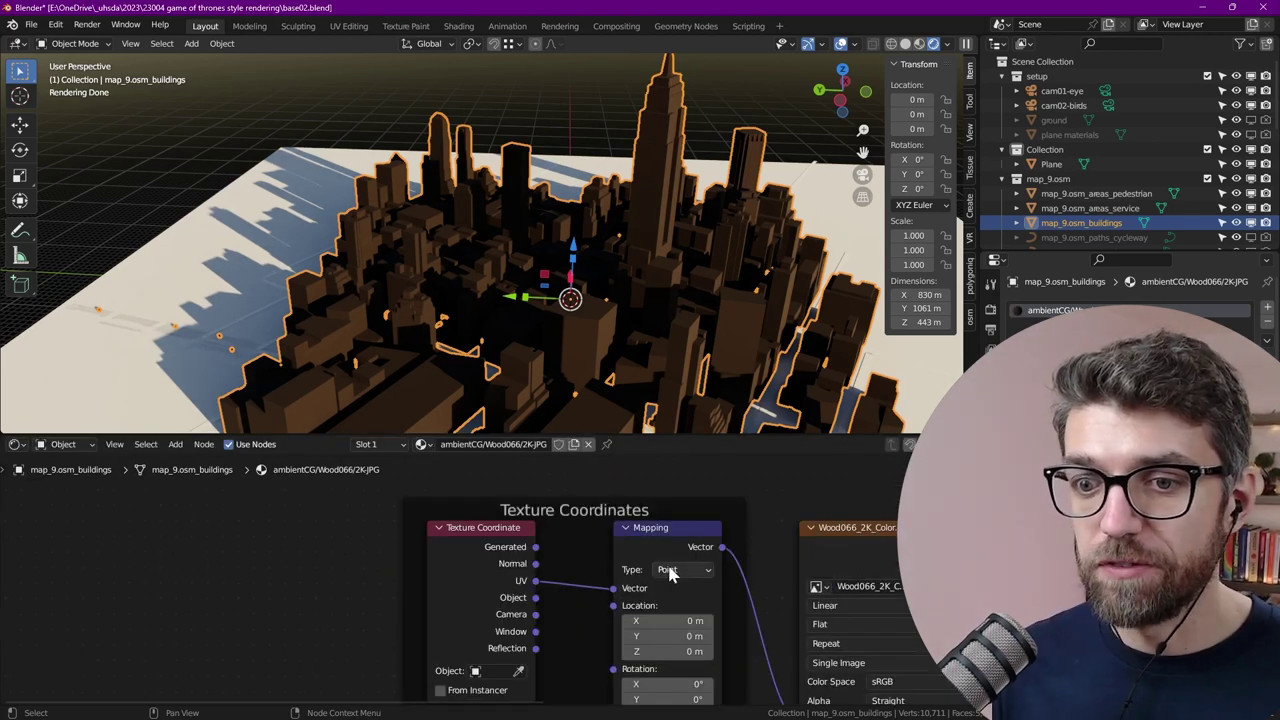
# Change the Mapping node's type, set the Value node driving its scale to 20, and check the buildings
pyautogui.click(670, 571)
pyautogui.click(676, 604)
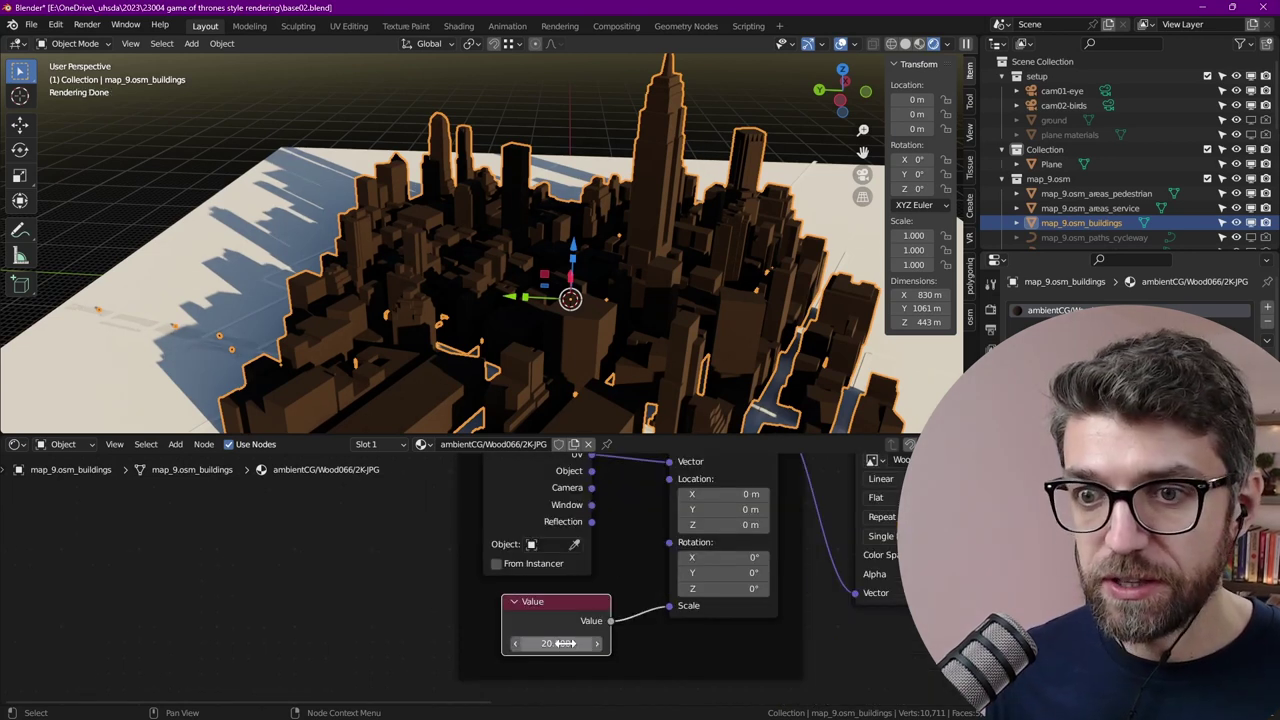
pyautogui.scroll(-5, 704, 281)
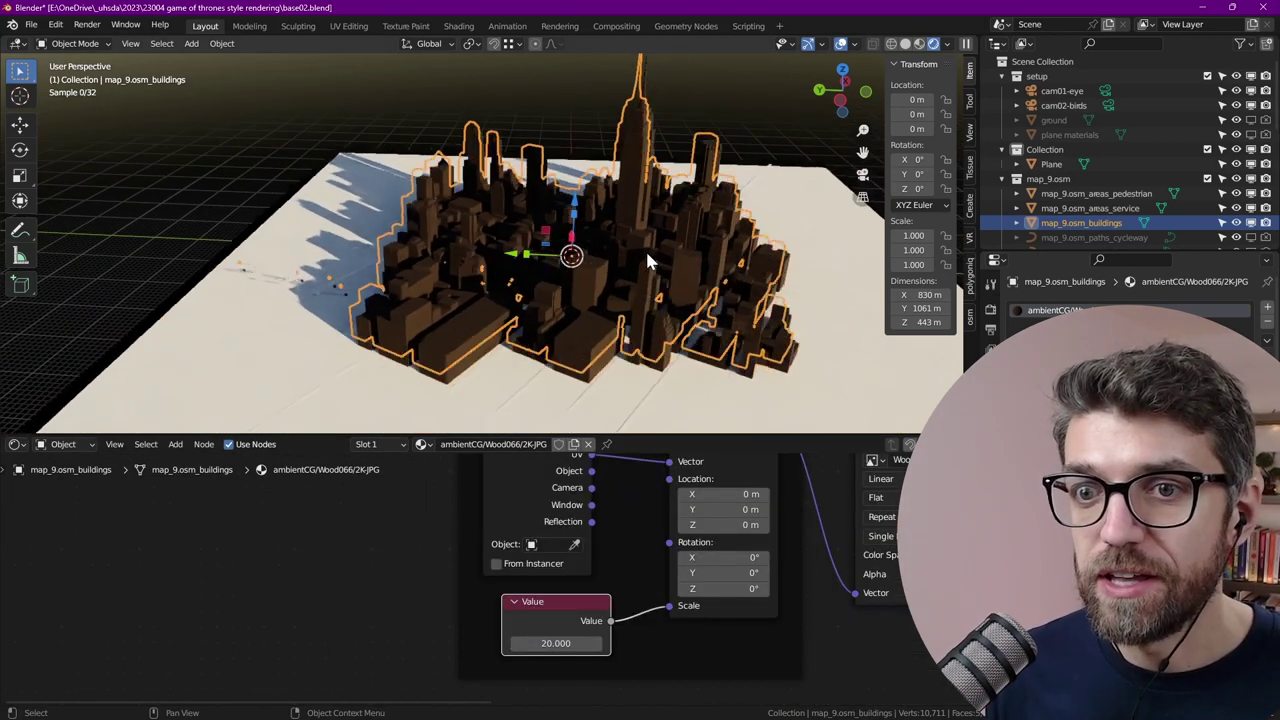
pyautogui.scroll(-3, 648, 262)
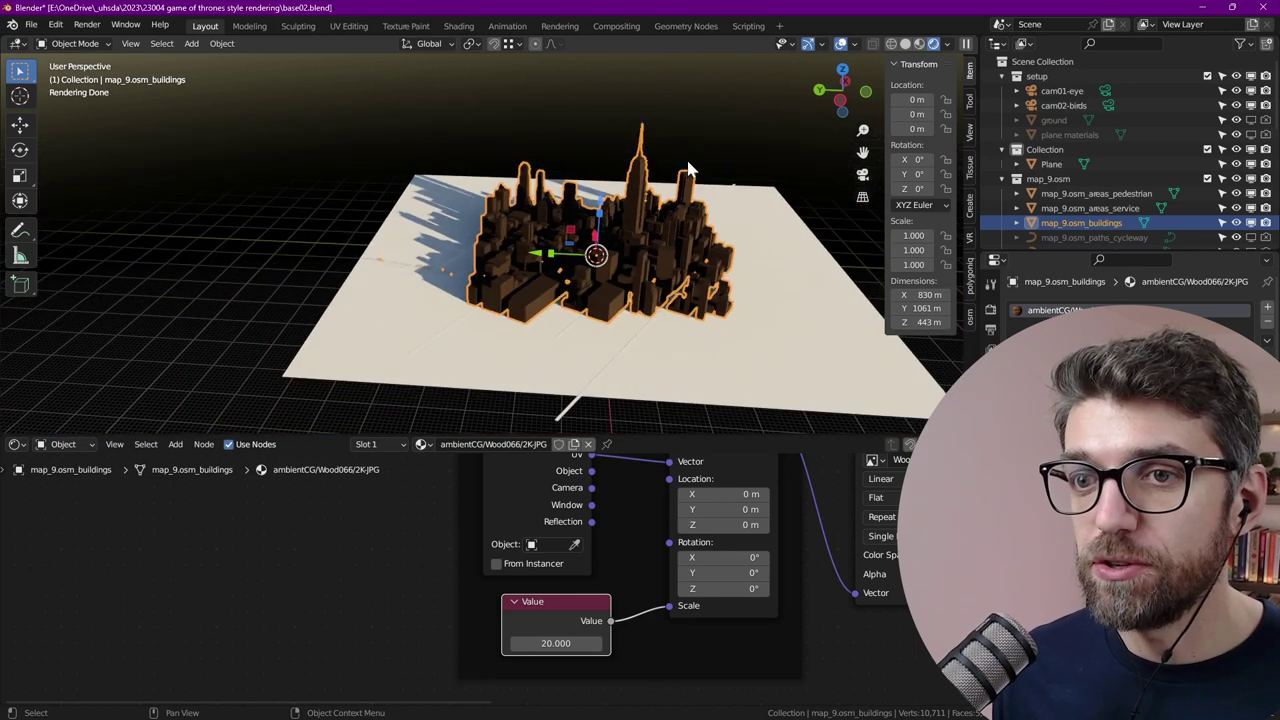
# Select the whole scene and apply Sure UVW BOX mapping to all geometry of the buildings, streets and ground plane
pyautogui.moveTo(779, 133); pyautogui.dragTo(505, 318)
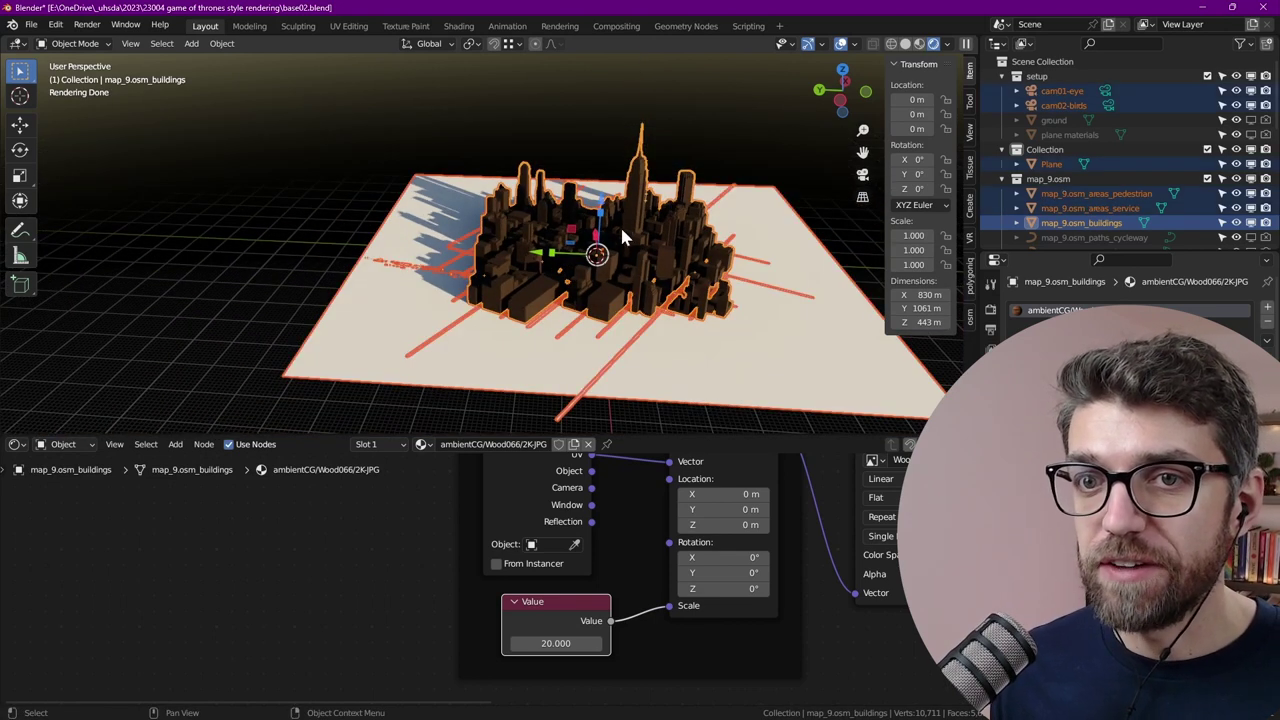
pyautogui.press('Tab')
pyautogui.press('a')
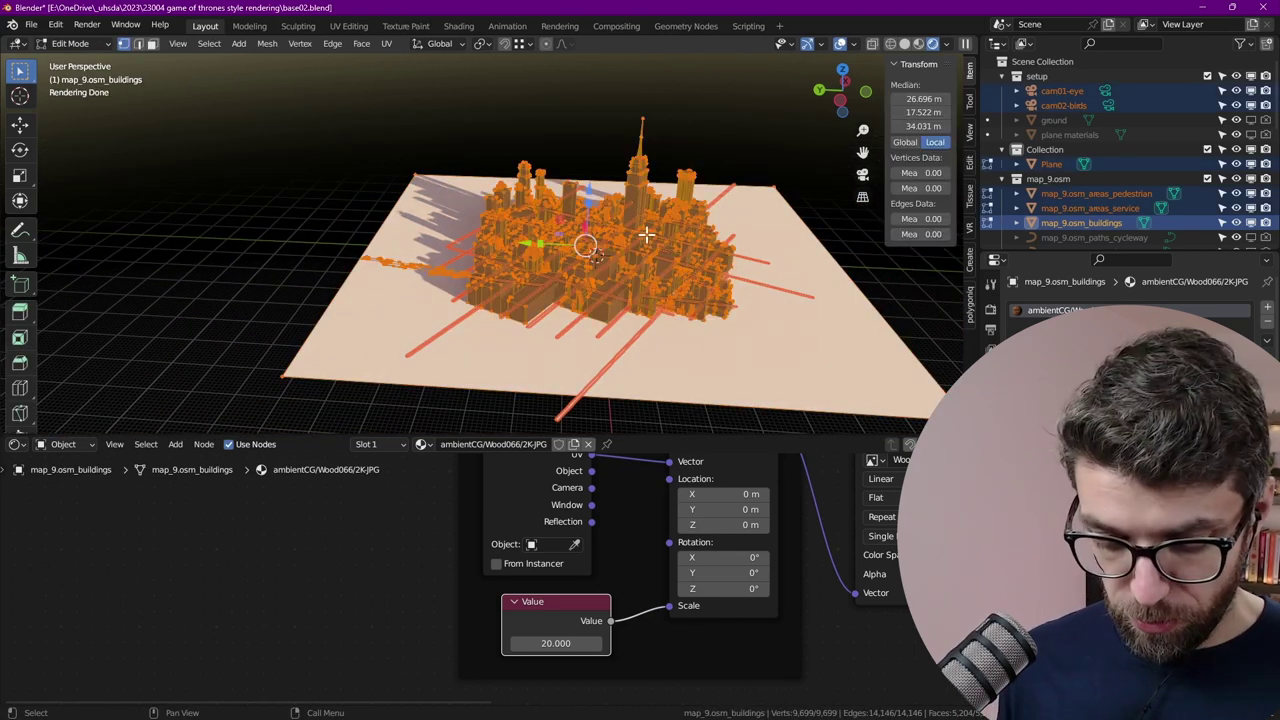
pyautogui.press('u')
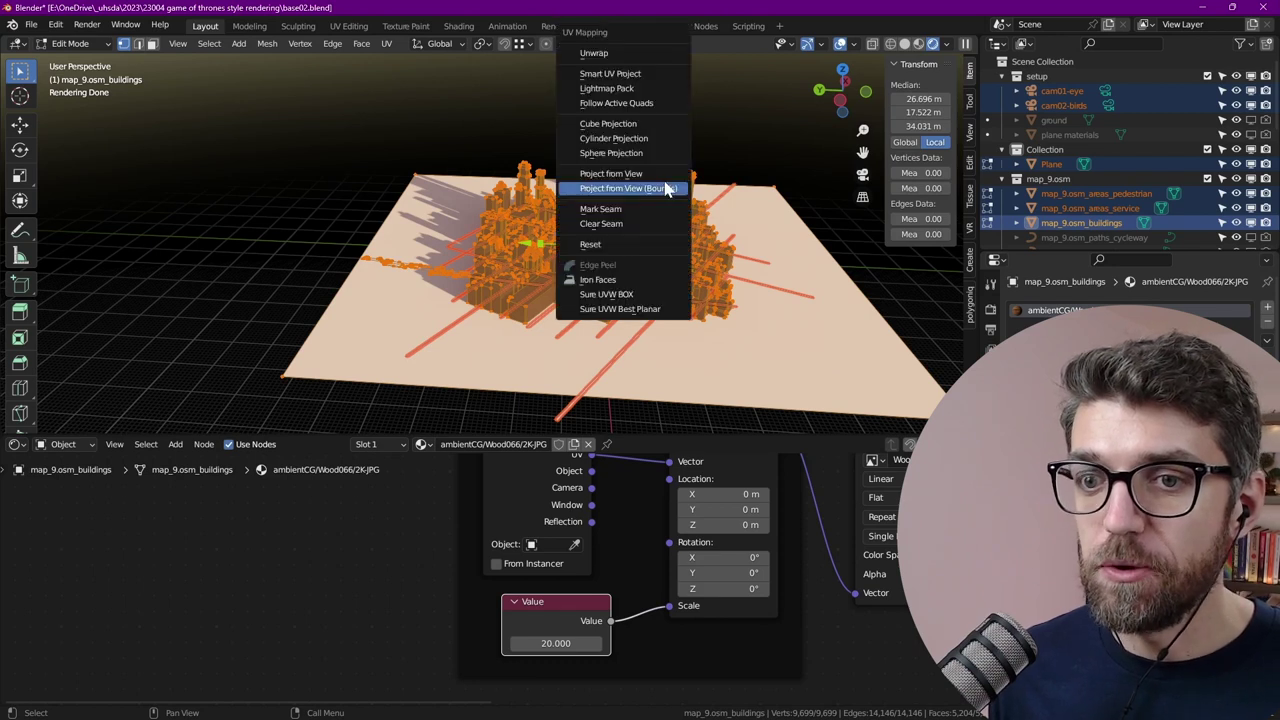
pyautogui.click(647, 294)
pyautogui.scroll(3, 553, 335)
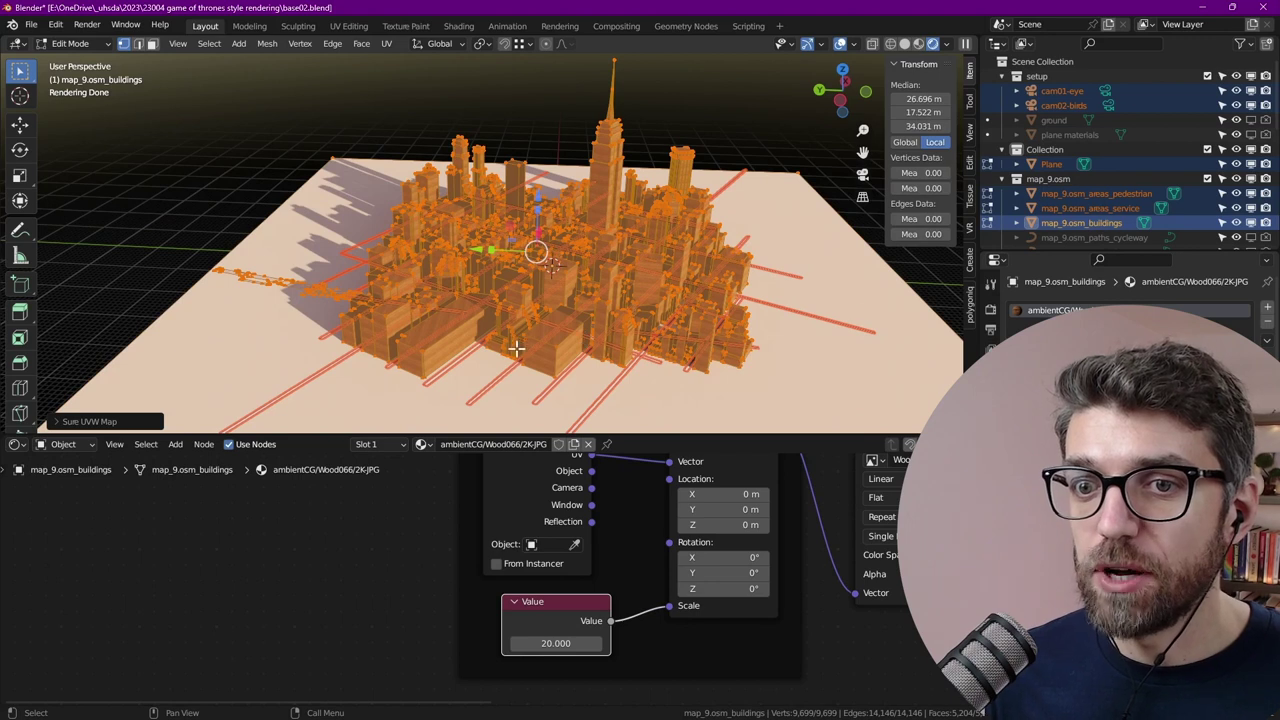
pyautogui.press('Tab')
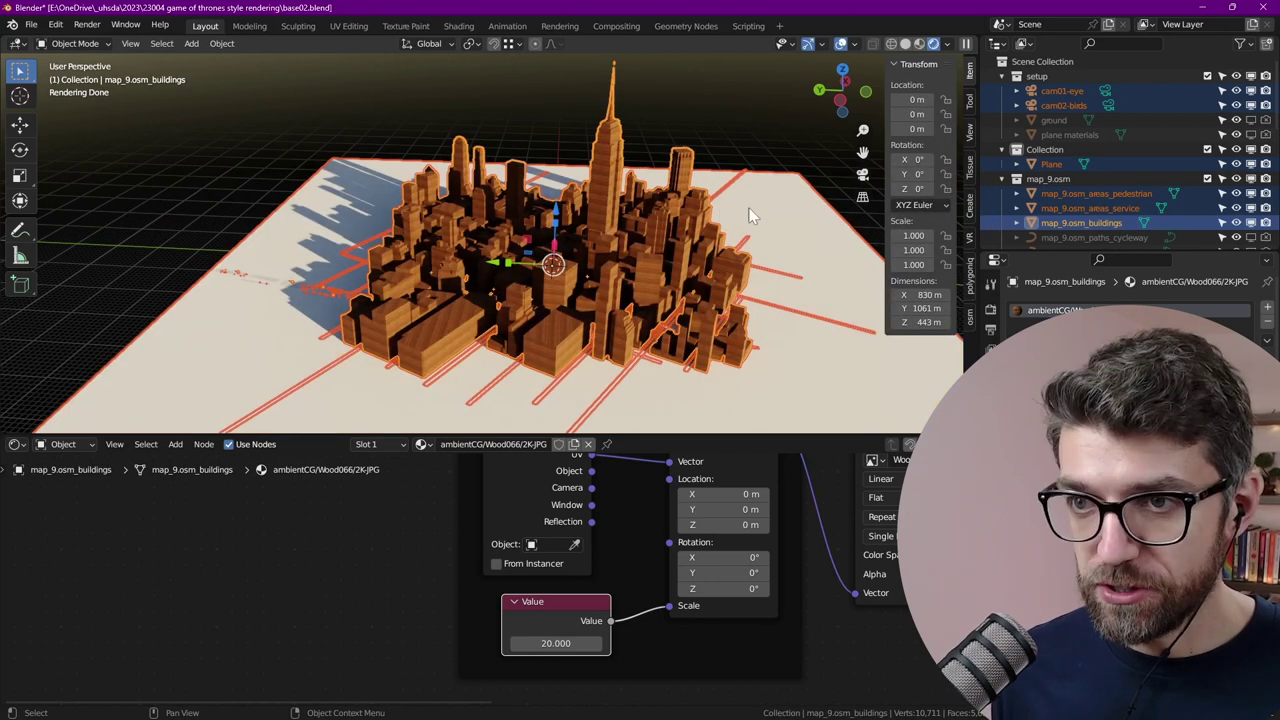
# Look up the Sure UVW Map add-on in the preferences and inspect the wood texture on the buildings
pyautogui.hotkey('ctrl', ',')
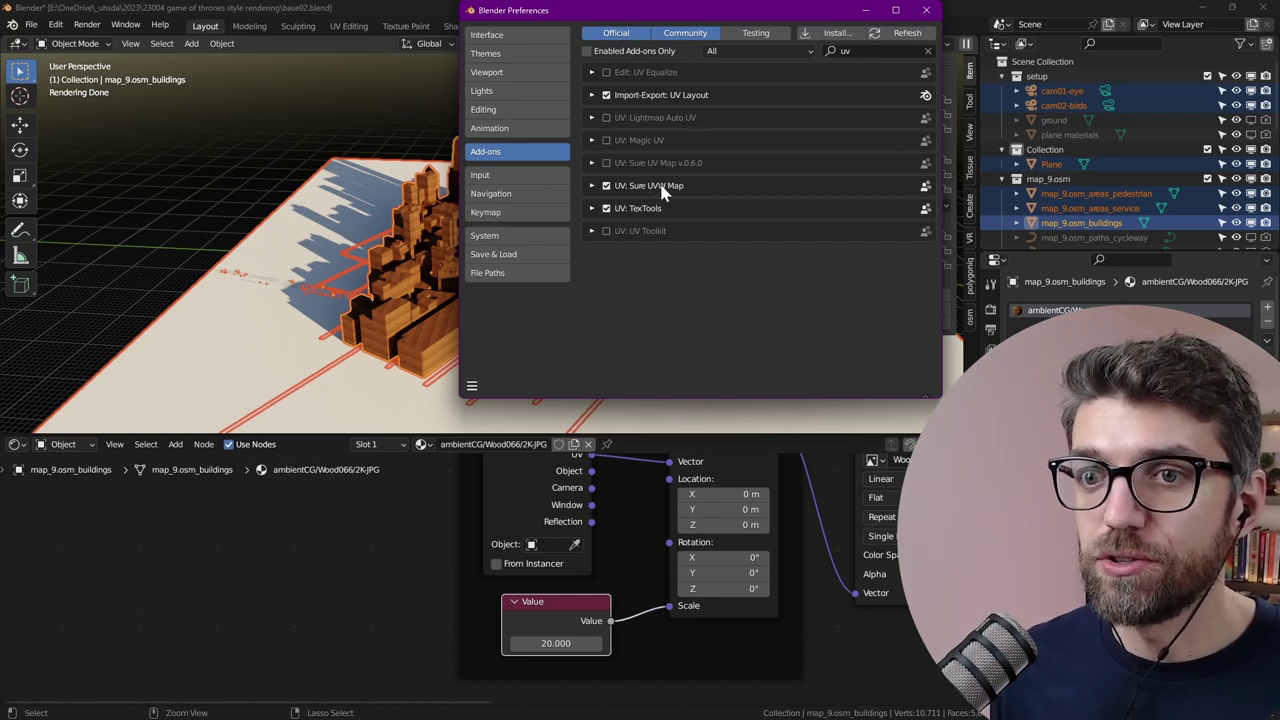
pyautogui.click(926, 10)
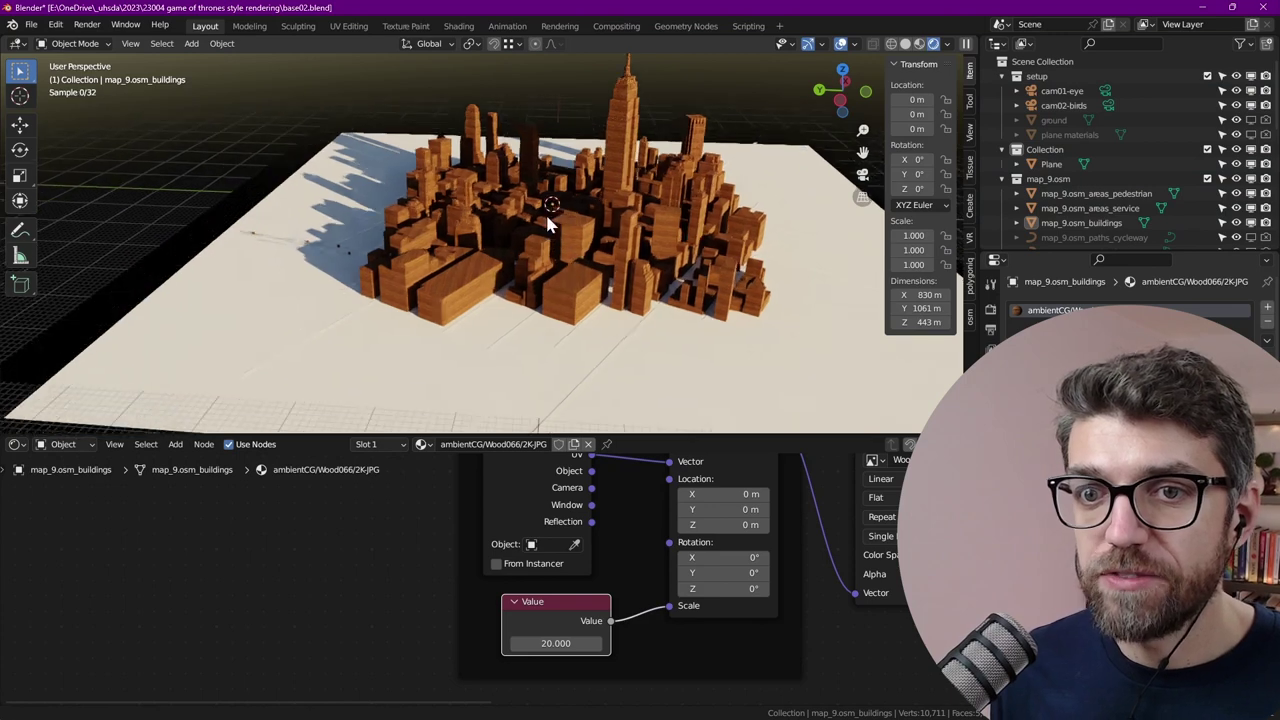
pyautogui.scroll(5, 496, 195)
pyautogui.scroll(-3, 526, 165)
pyautogui.scroll(3, 634, 586)
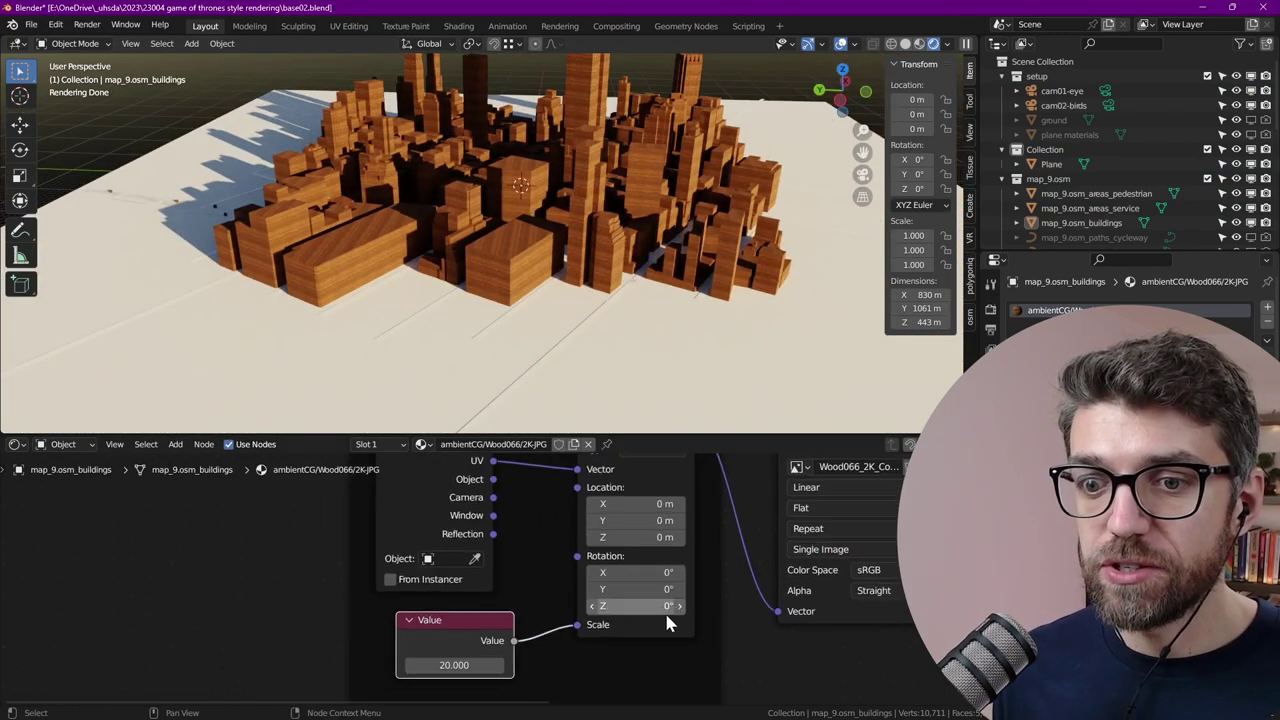
# Set the wood material's Mapping Z rotation to 45° and check the grain direction on the buildings
pyautogui.moveTo(637, 607); pyautogui.dragTo(677, 607)
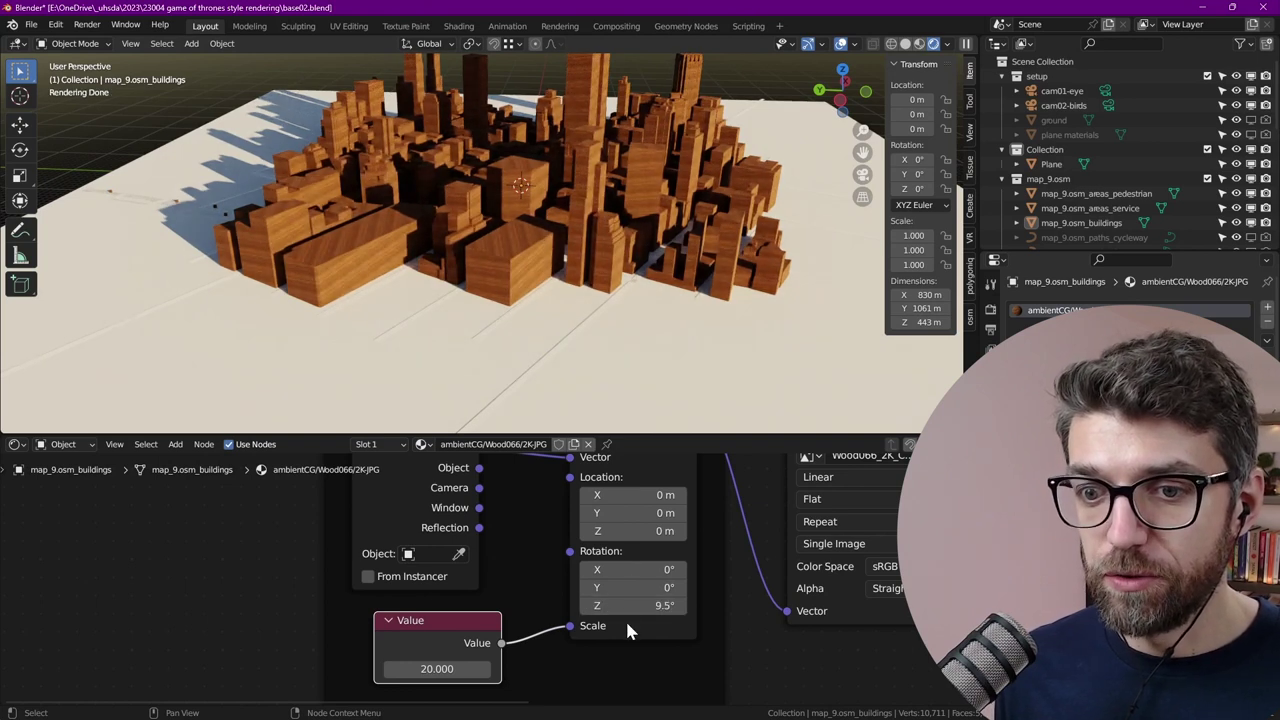
pyautogui.click(619, 607)
pyautogui.write('45')
pyautogui.press('Return')
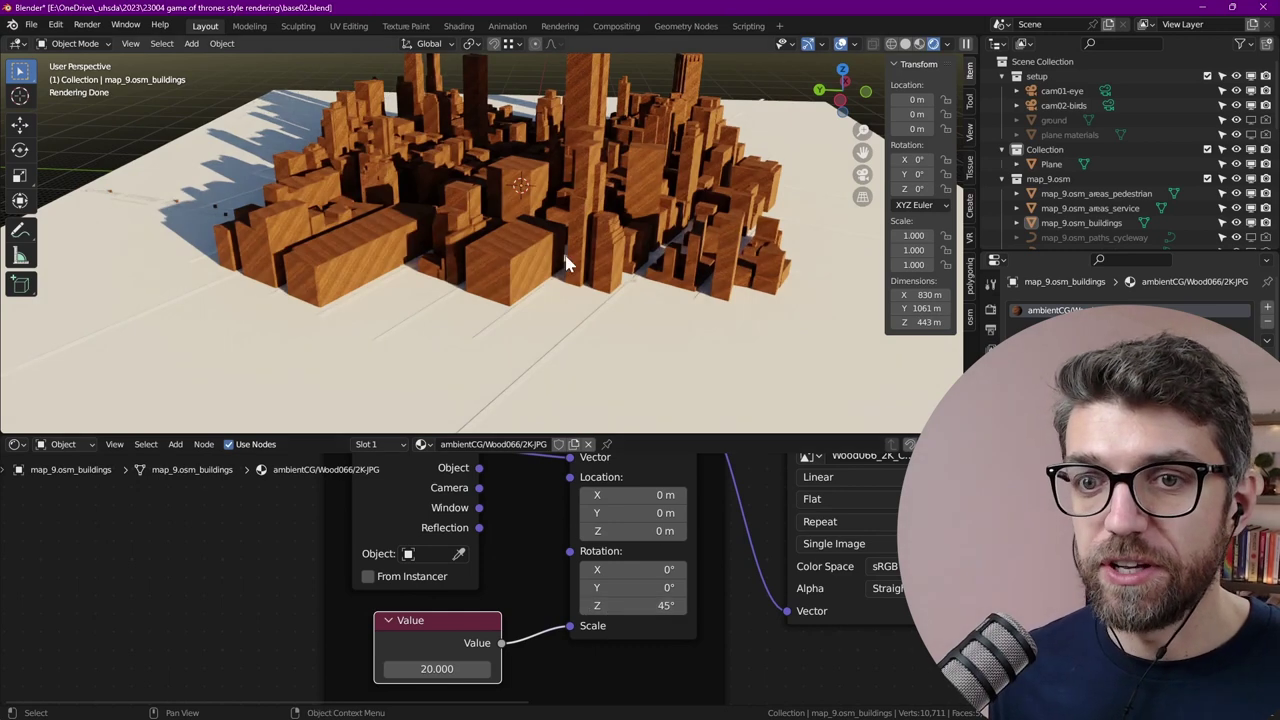
pyautogui.scroll(6, 604, 202)
pyautogui.scroll(1, 483, 213)
pyautogui.scroll(-9, 545, 215)
# Rename the buildings' wood material as "texture"
pyautogui.click(758, 320)
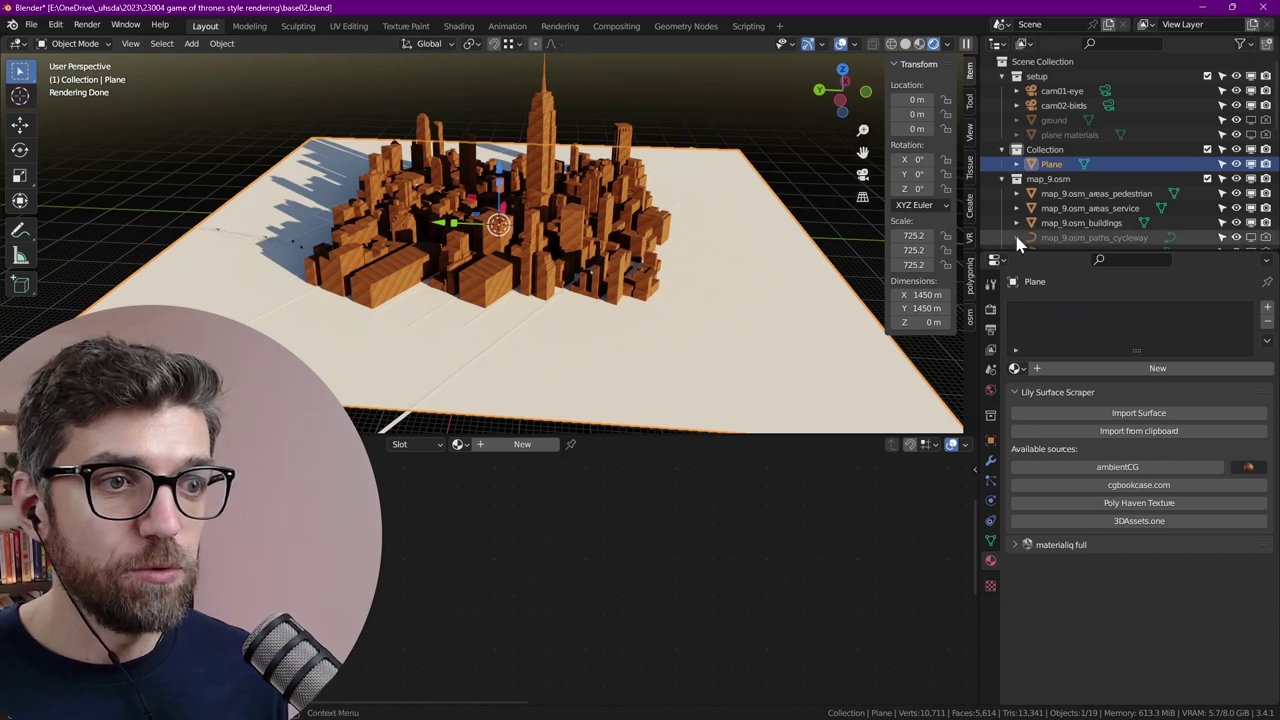
pyautogui.click(1016, 368)
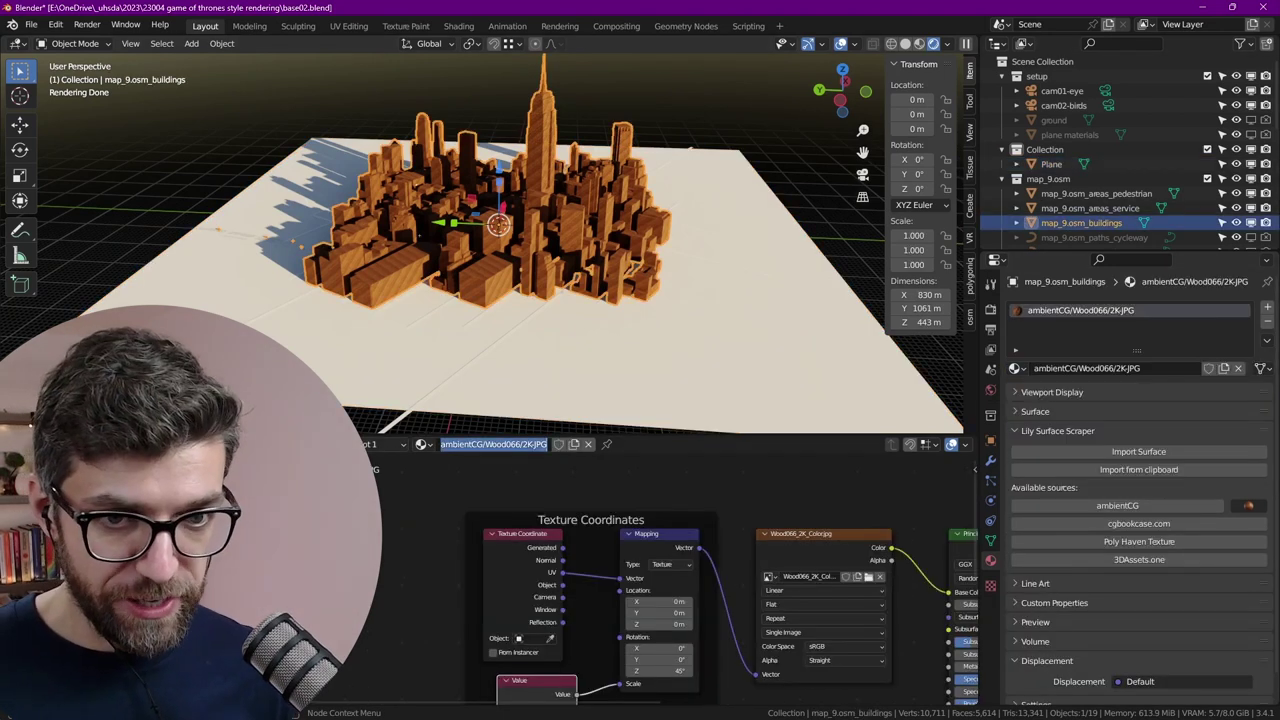
pyautogui.write('texture')
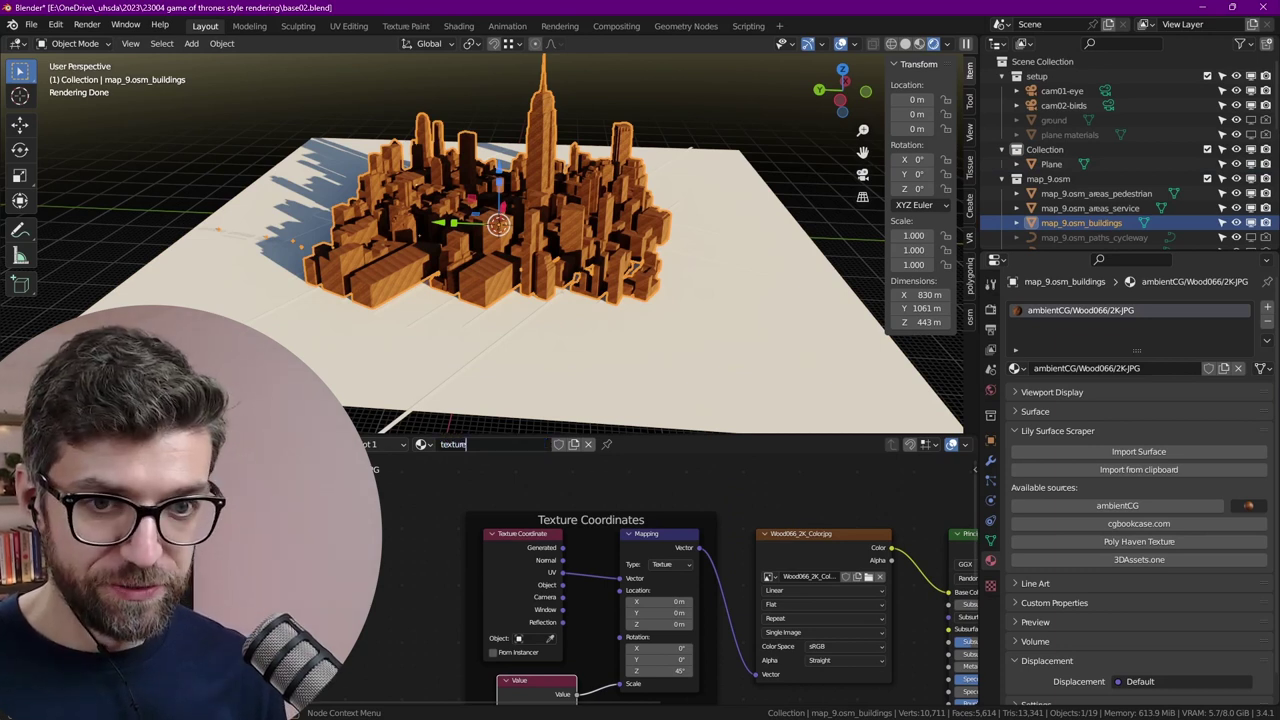
# Rename the base plane in the Collection as "ground"
pyautogui.click(1051, 163)
pyautogui.scroll(-1, 1100, 150)
pyautogui.doubleClick(1051, 143)
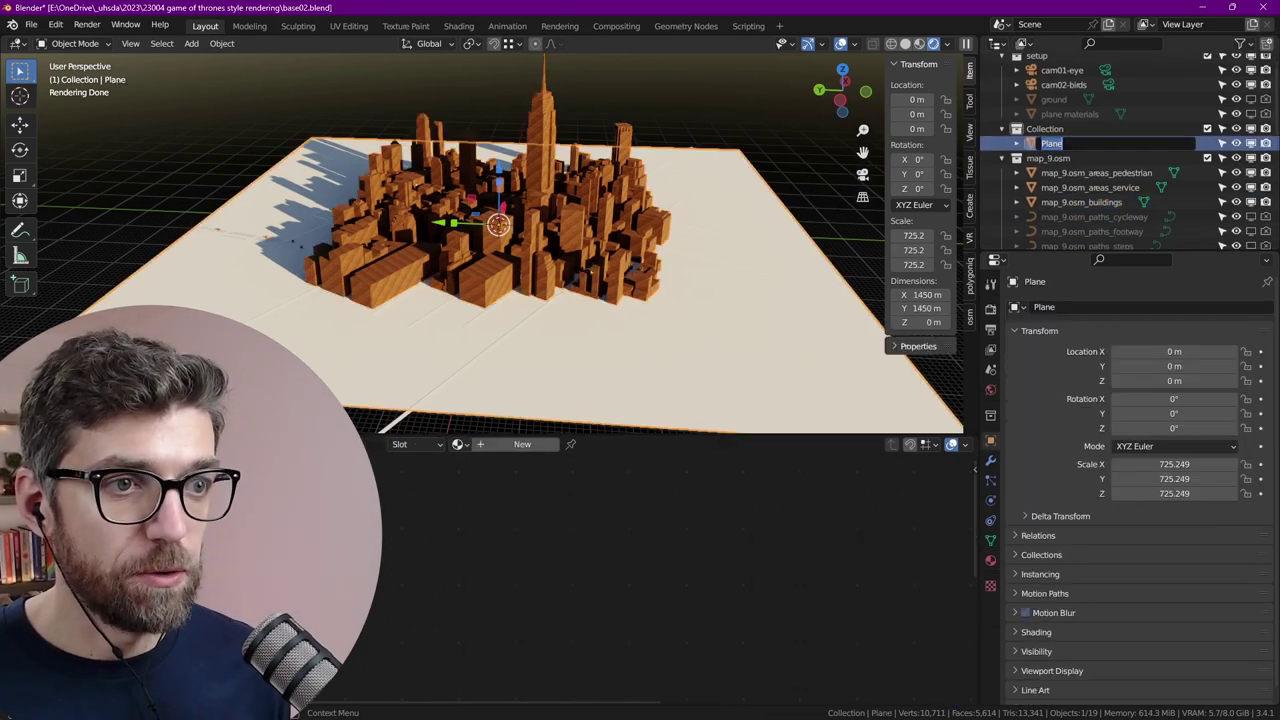
pyautogui.write('ground')
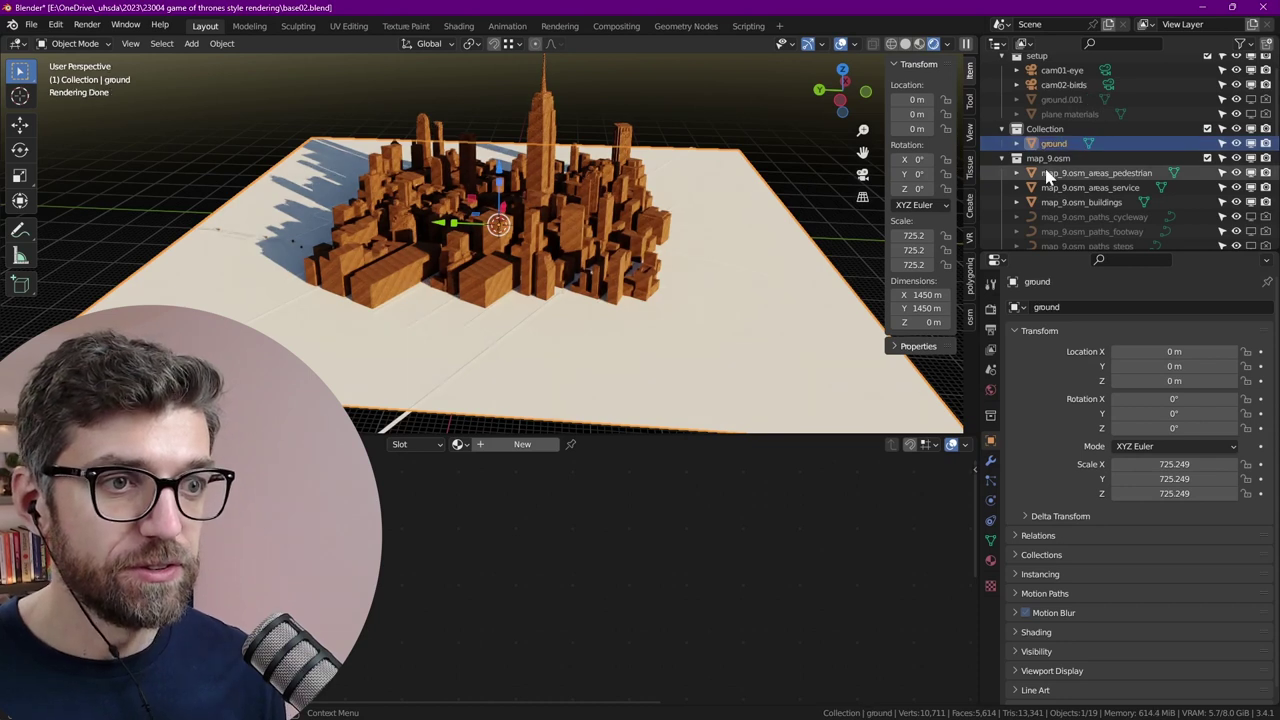
pyautogui.press('Return')
# Assign the existing "texture" material to the ground plane
pyautogui.click(990, 560)
pyautogui.click(1016, 368)
pyautogui.write('textu')
pyautogui.press('Return')
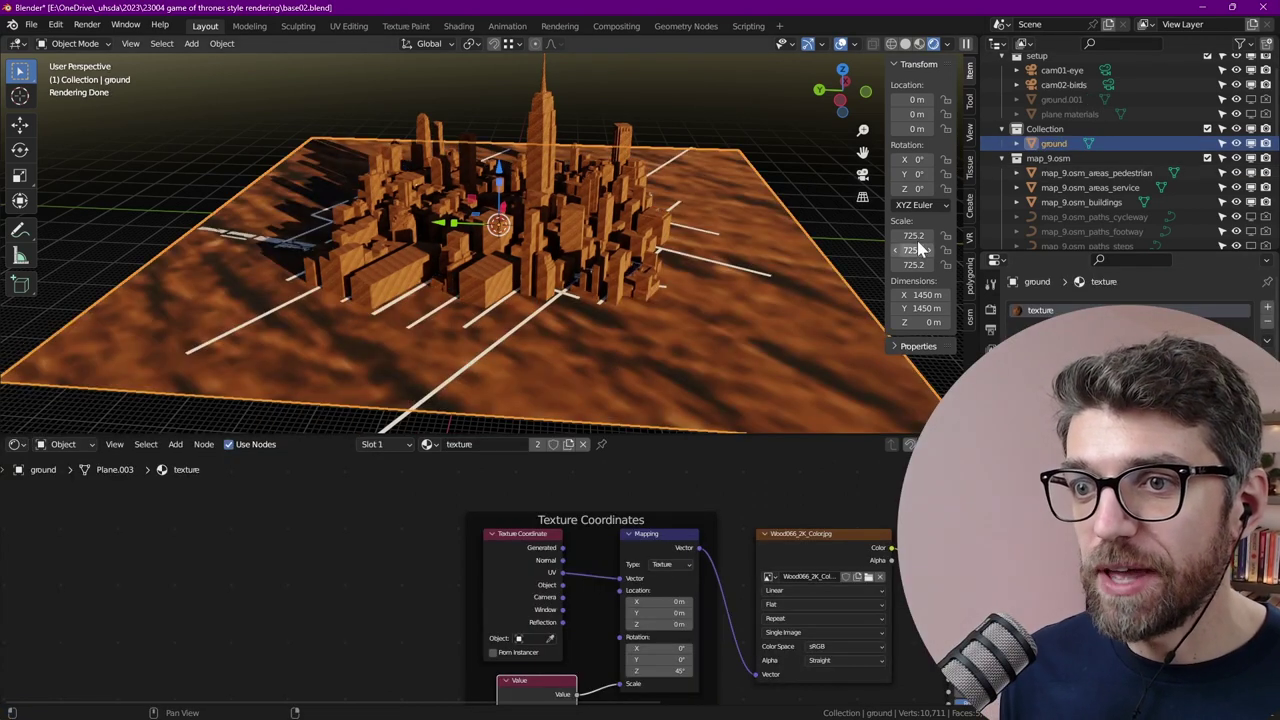
# Apply the ground plane's scale and map its UVs with Sure UVW BOX
pyautogui.moveTo(910, 285); pyautogui.dragTo(843, 258)
pyautogui.scroll(-3, 632, 284)
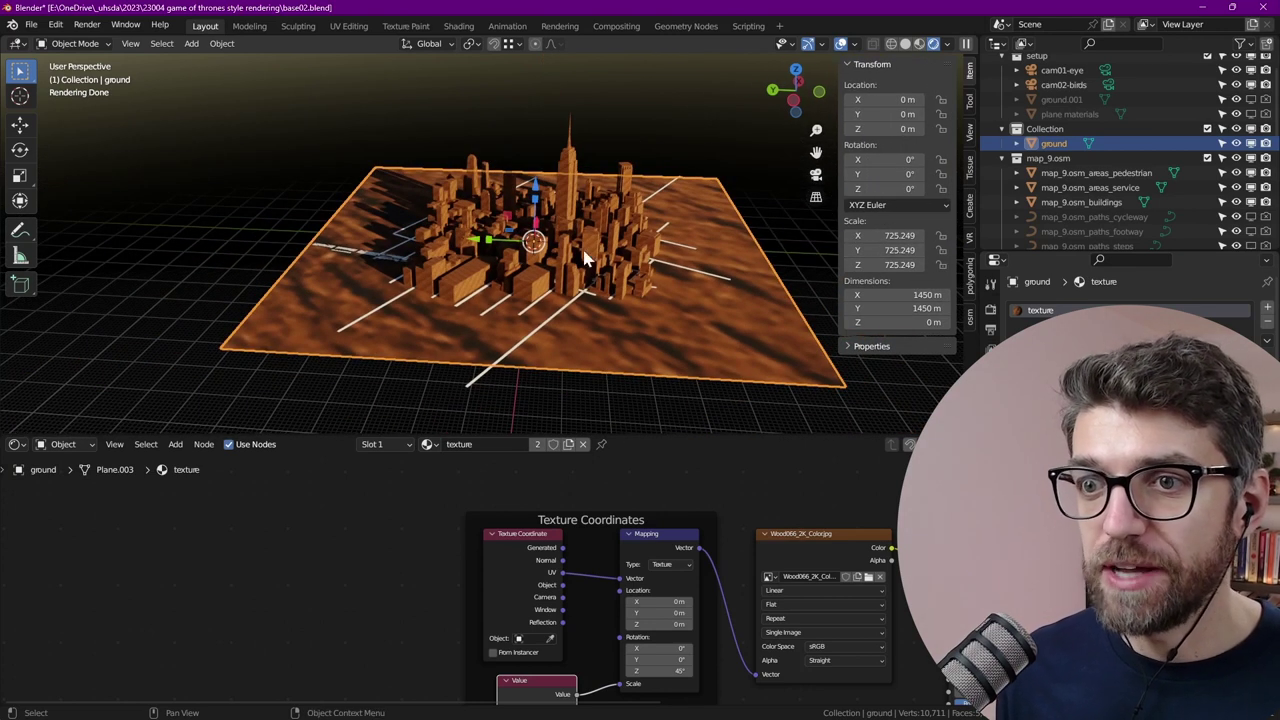
pyautogui.hotkey('ctrl', 'a')
pyautogui.click(641, 214)
pyautogui.press('Tab')
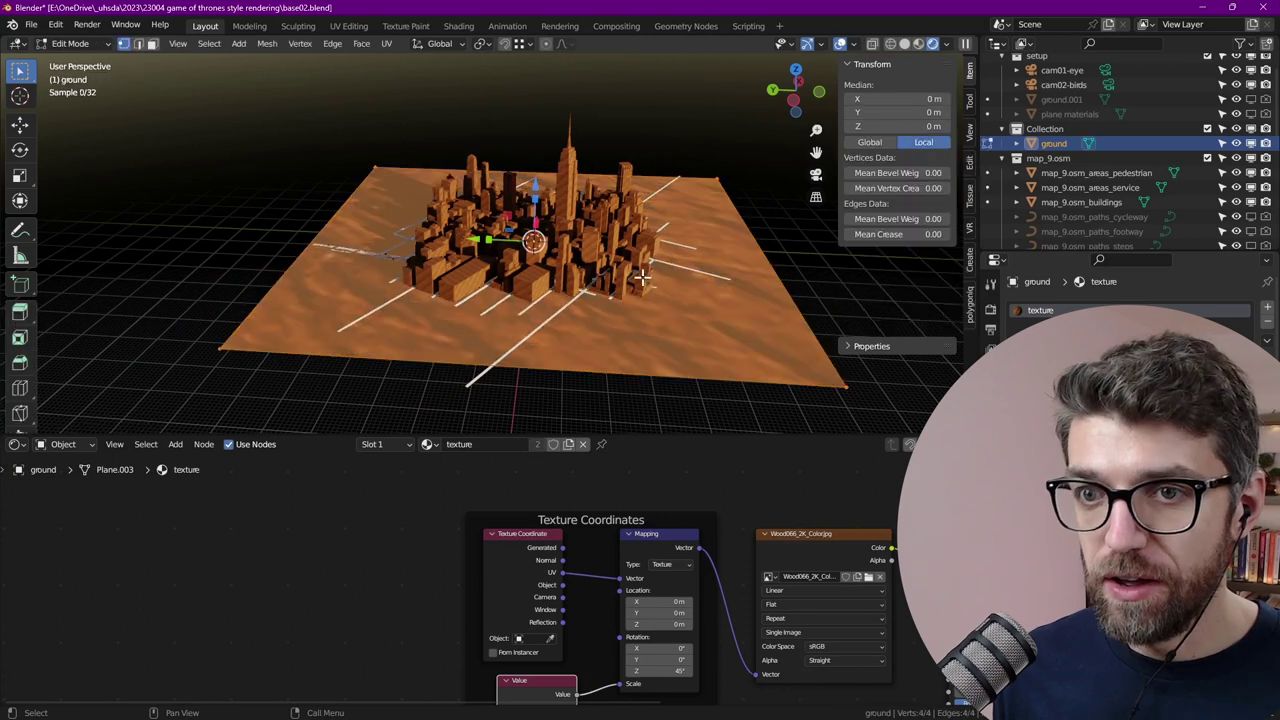
pyautogui.press('u')
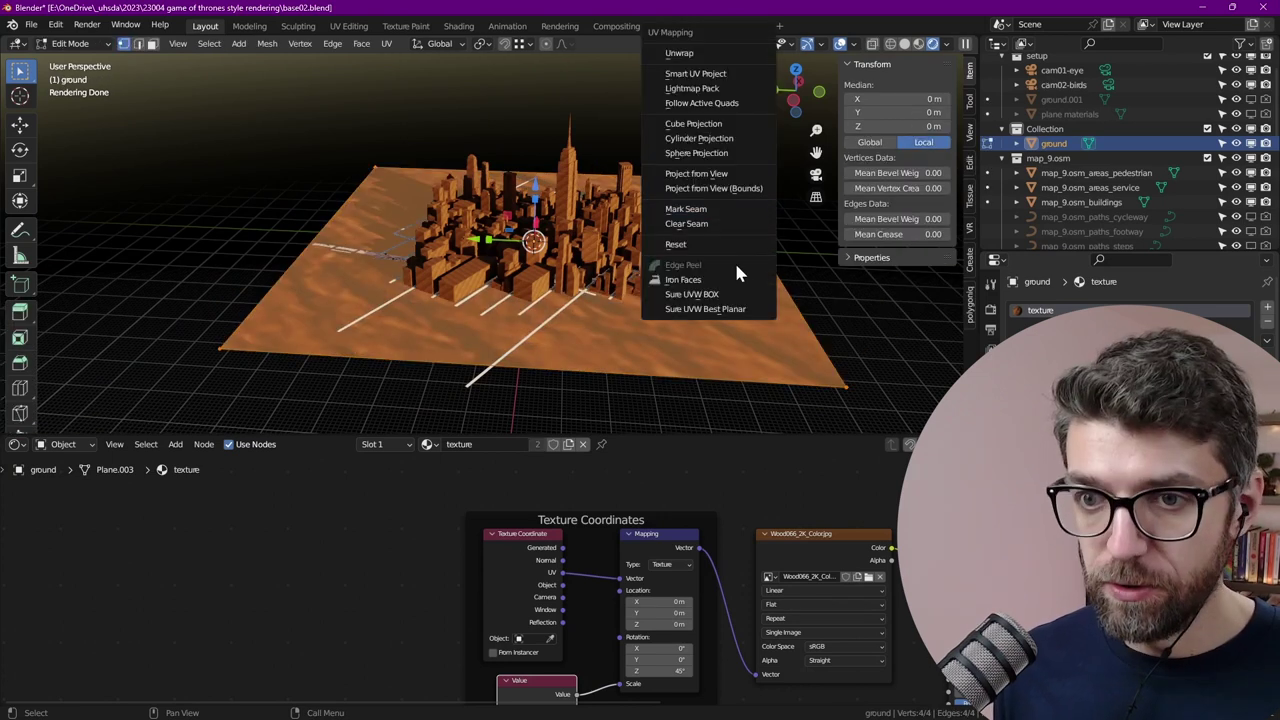
pyautogui.click(734, 294)
pyautogui.scroll(4, 721, 319)
pyautogui.press('Tab')
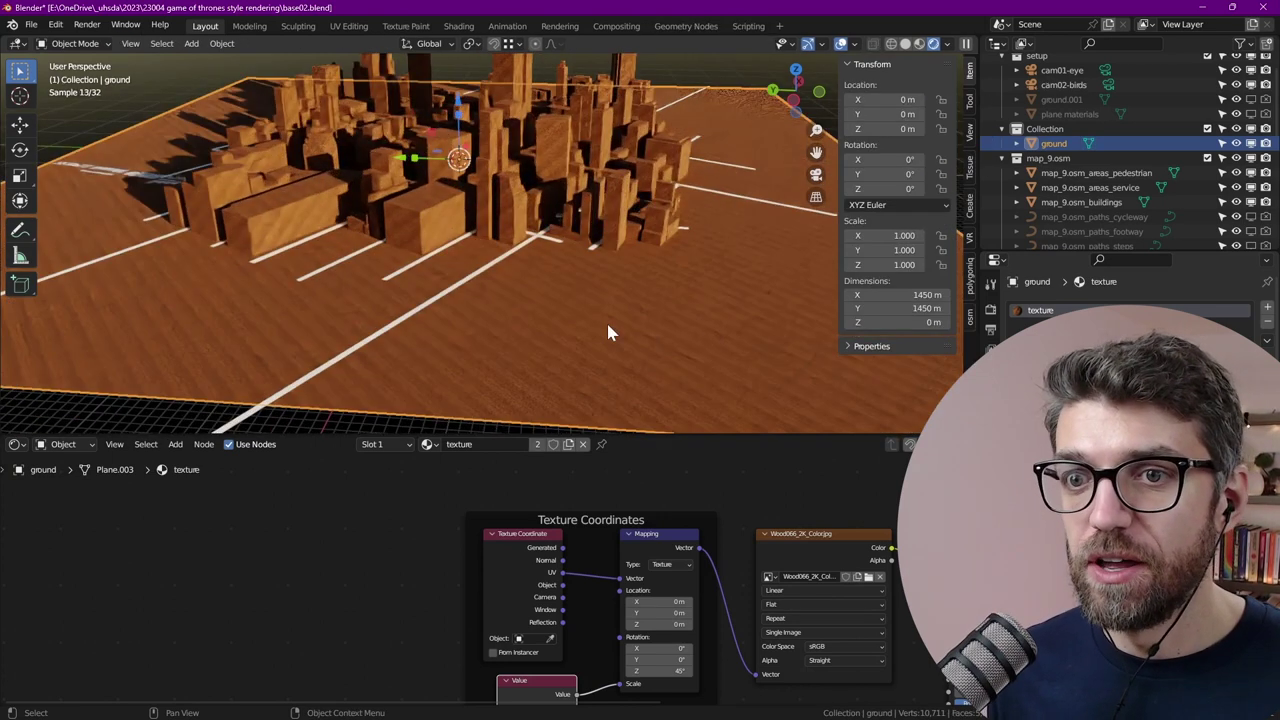
# Scale the ground plane by 0.2
pyautogui.scroll(-2, 554, 256)
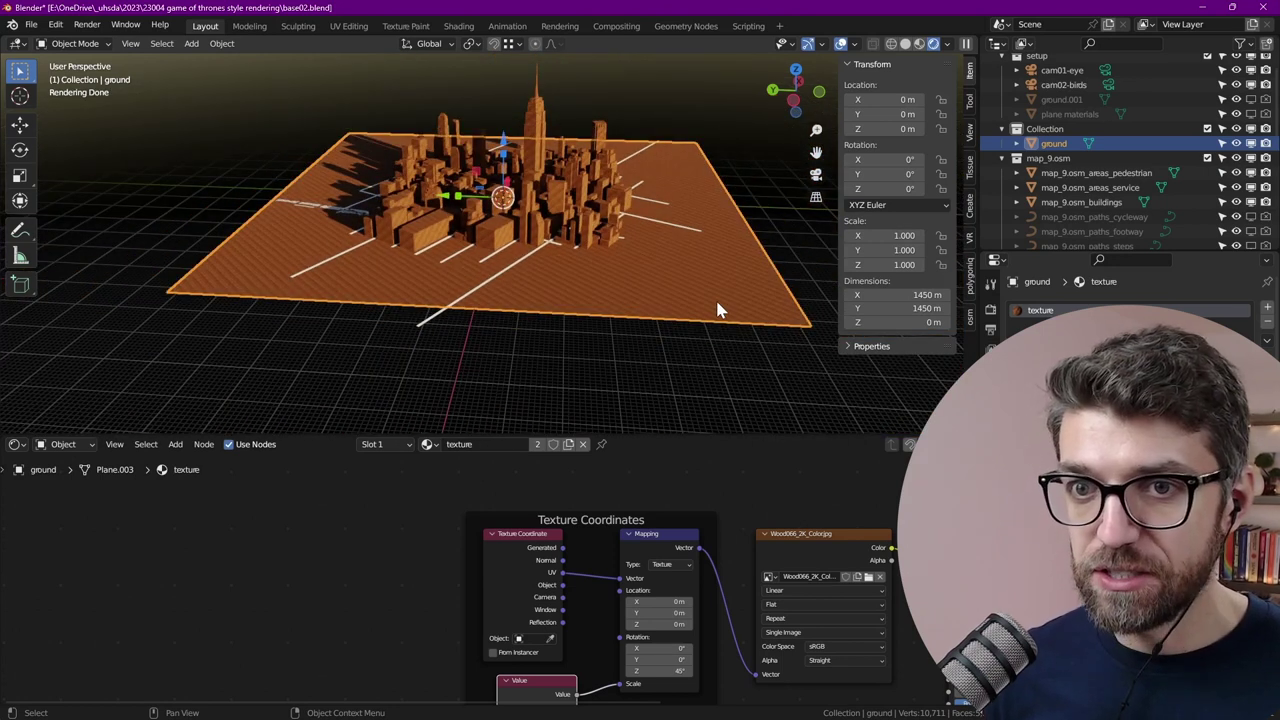
pyautogui.write('s.2')
pyautogui.press('Return')
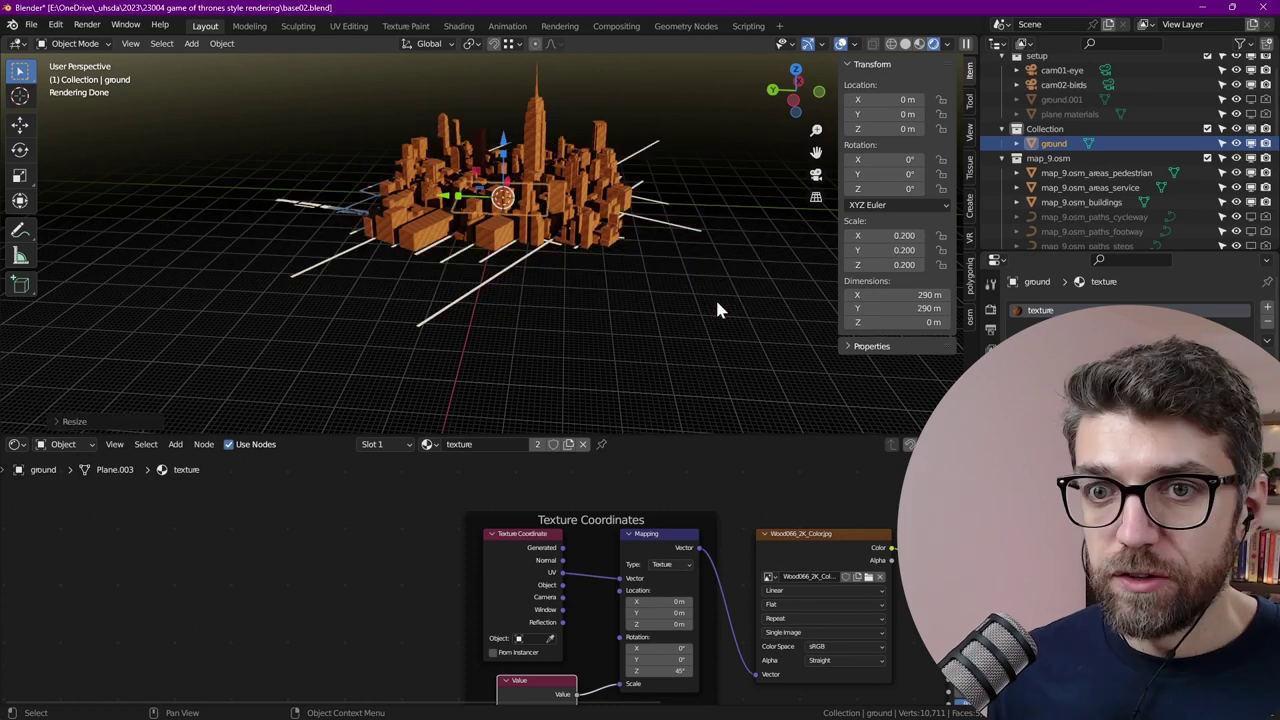
# Apply the reduced ground plane's scale and redo its Sure UVW BOX mapping
pyautogui.scroll(5, 715, 297)
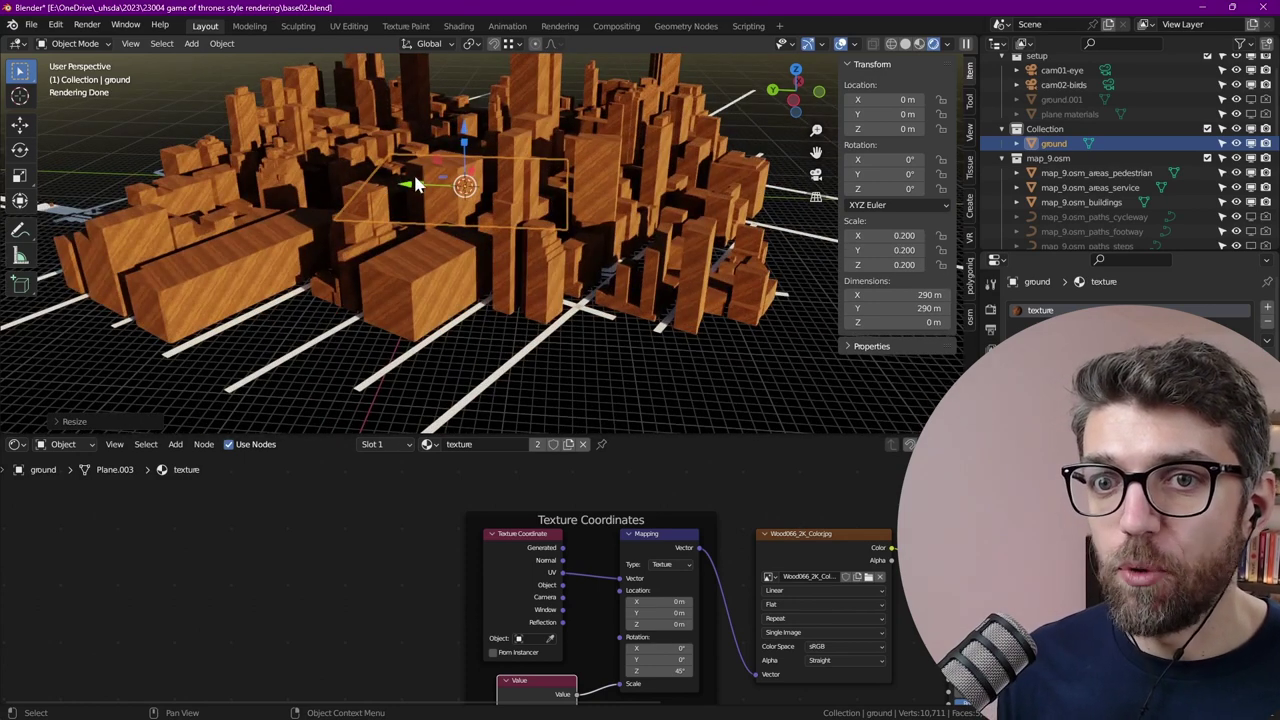
pyautogui.hotkey('ctrl', 'a')
pyautogui.click(583, 183)
pyautogui.press('Tab')
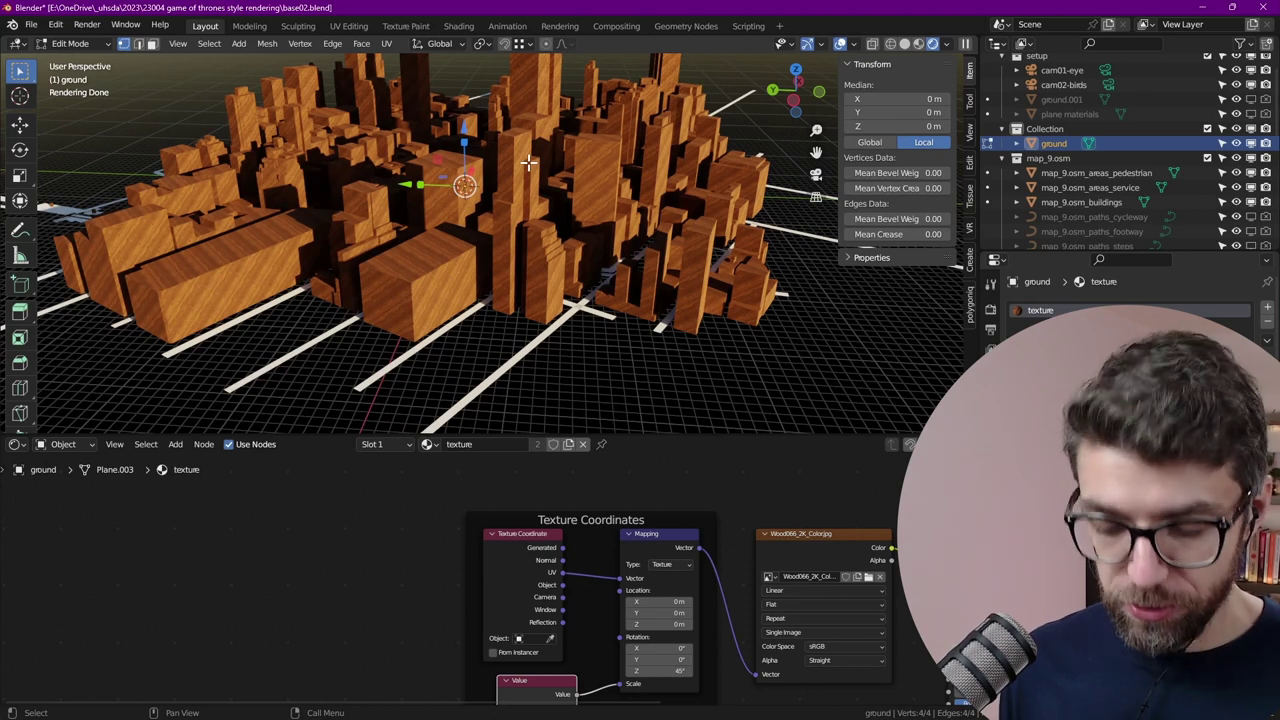
pyautogui.press('u')
pyautogui.click(520, 296)
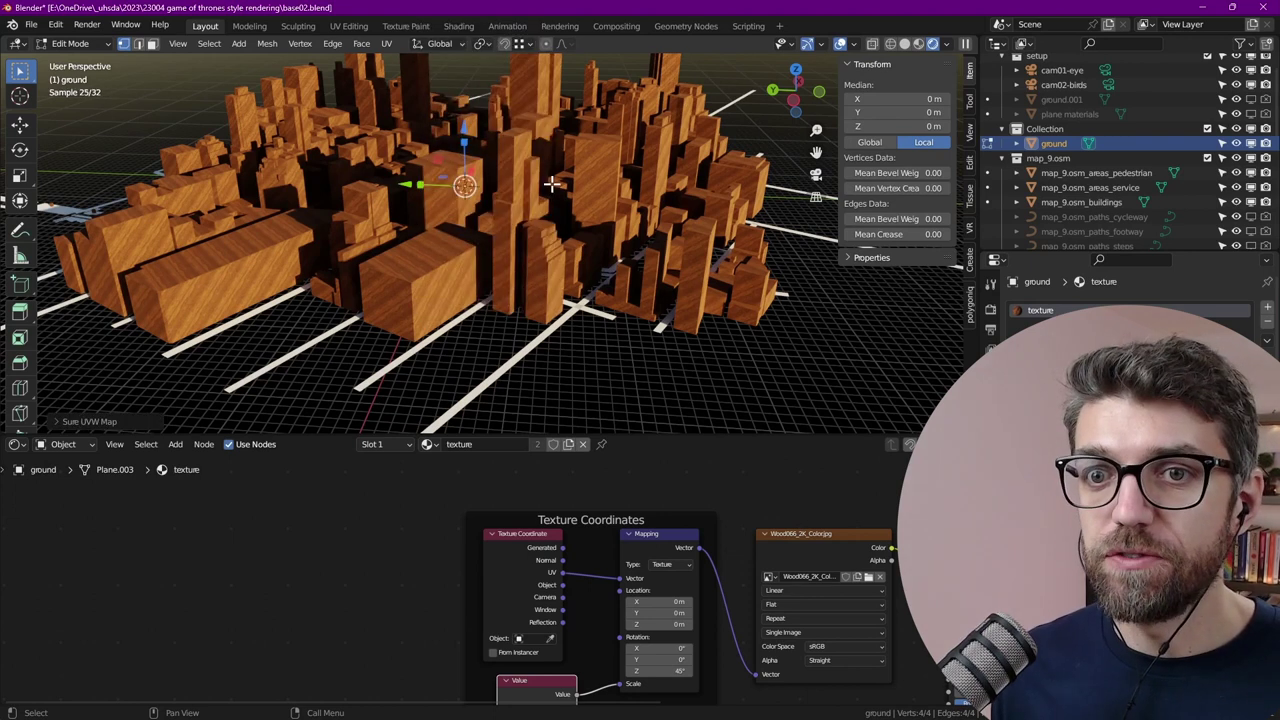
pyautogui.press('Tab')
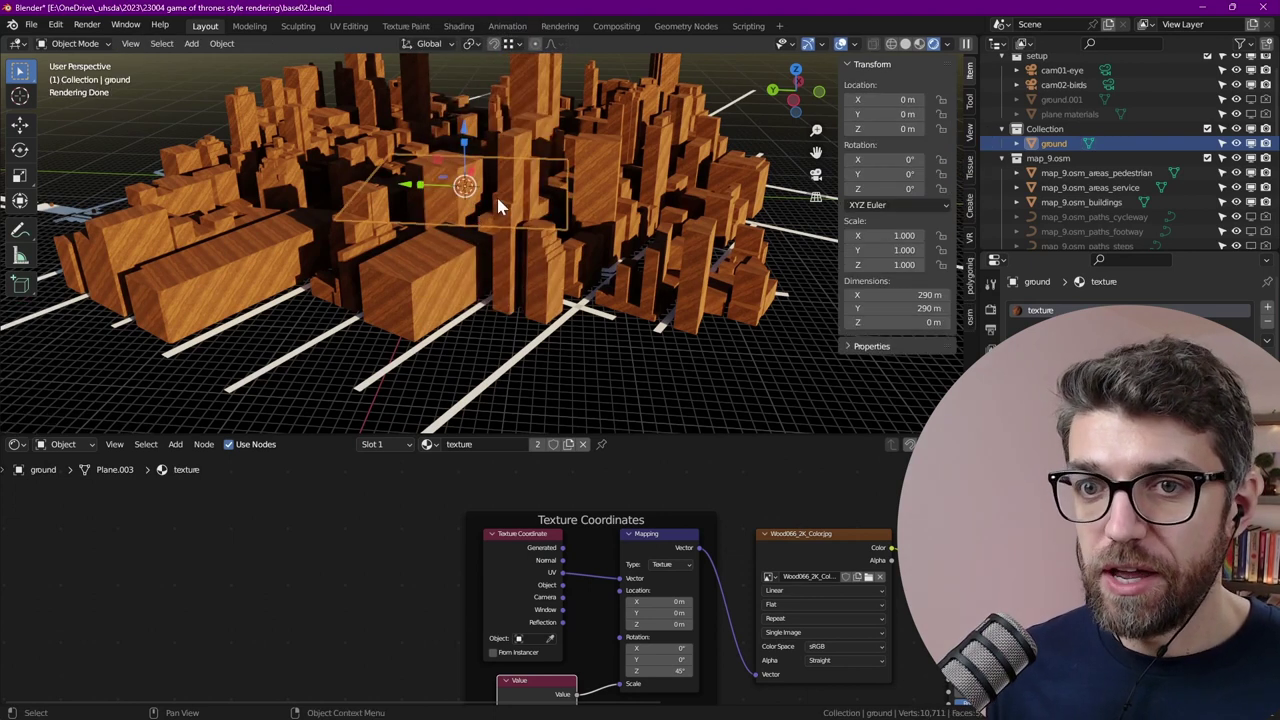
# Scale the ground plane up by about 7.58 to about 2200 m square and check its wood grain
pyautogui.scroll(-5, 500, 207)
pyautogui.press('s')
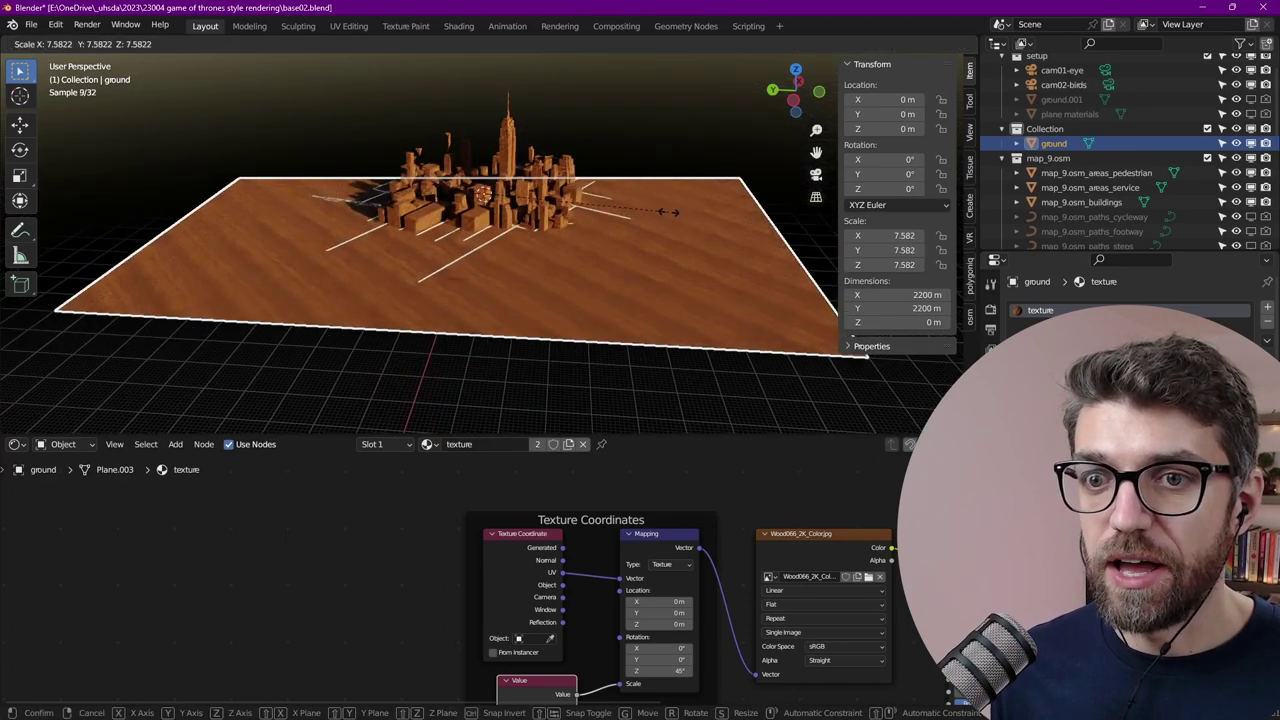
pyautogui.click(669, 214)
pyautogui.scroll(4, 558, 233)
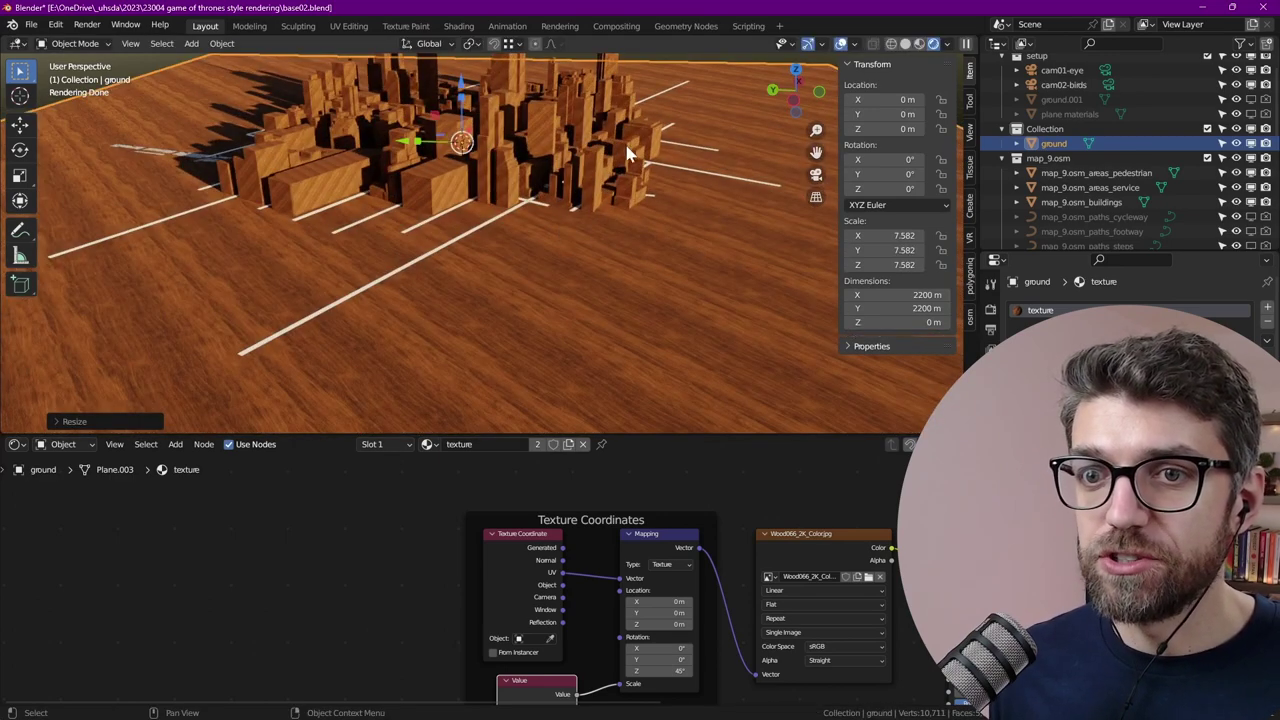
pyautogui.scroll(3, 628, 170)
pyautogui.scroll(-9, 588, 231)
# Try to scale all visible objects together by about 0.84, and undo it
pyautogui.press('a')
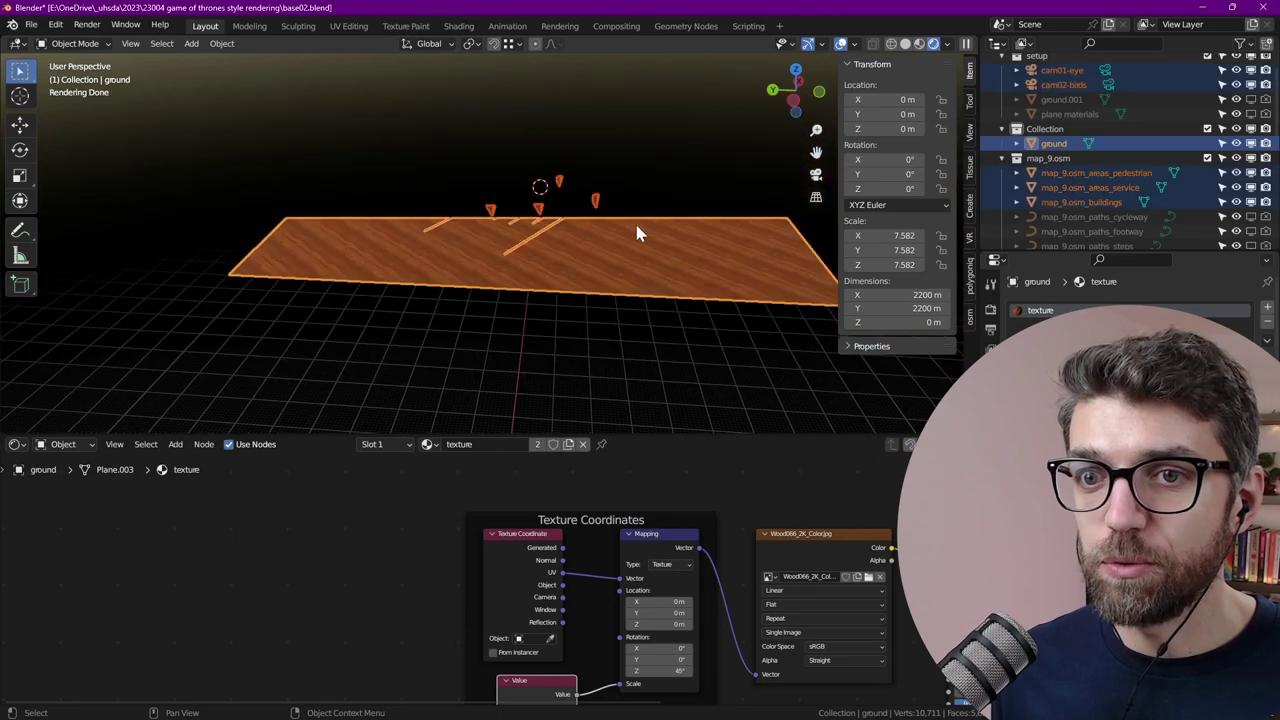
pyautogui.press('KP_Divide')
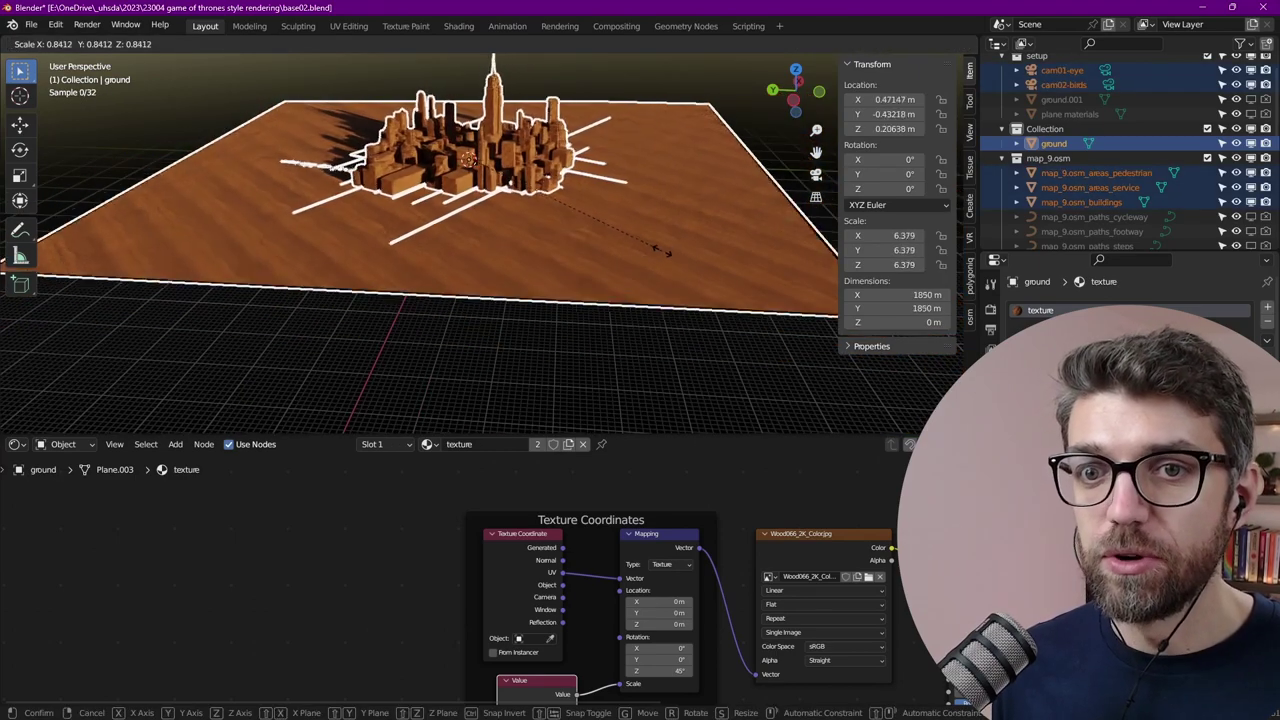
pyautogui.scroll(3, 689, 280)
pyautogui.hotkey('ctrl', 'z')
pyautogui.hotkey('ctrl', 'z')
# Examine the wood grain up close on the ground and on the building roofs and facades
pyautogui.moveTo(702, 205); pyautogui.dragTo(514, 208, button='middle')
pyautogui.scroll(3, 514, 208)
pyautogui.scroll(2, 514, 210)
pyautogui.scroll(2, 328, 293)
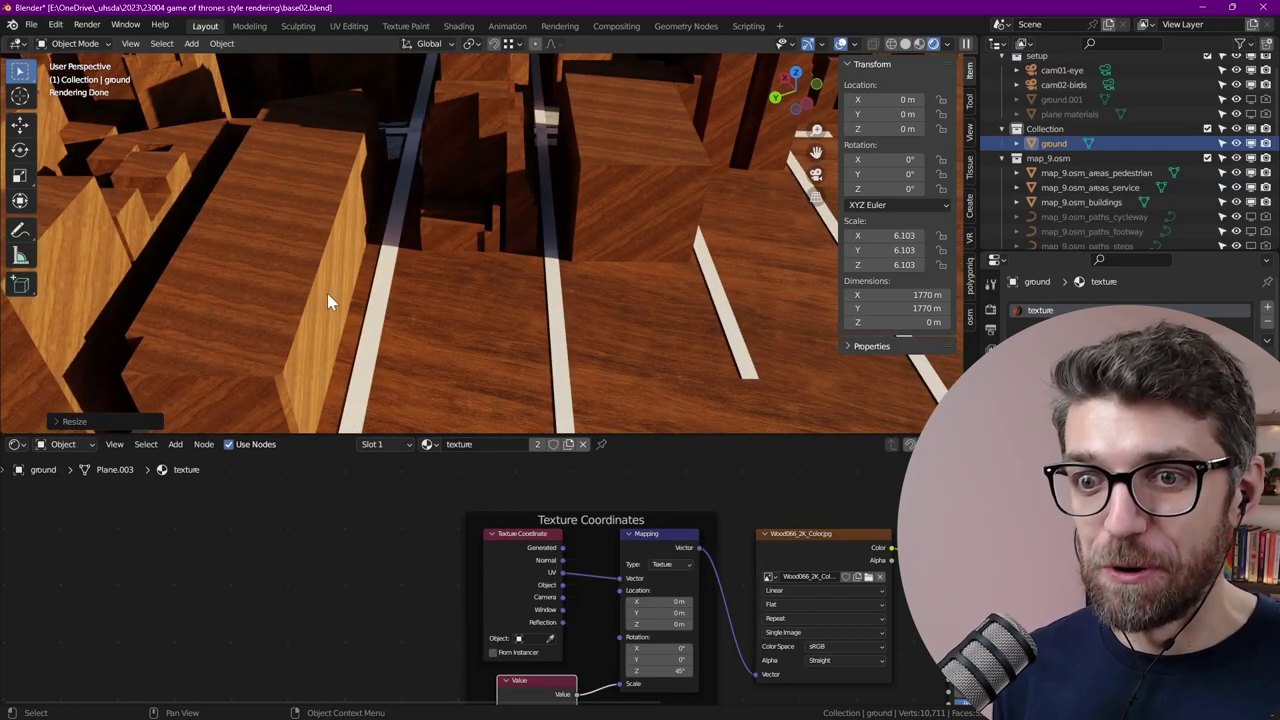
pyautogui.scroll(-4, 327, 293)
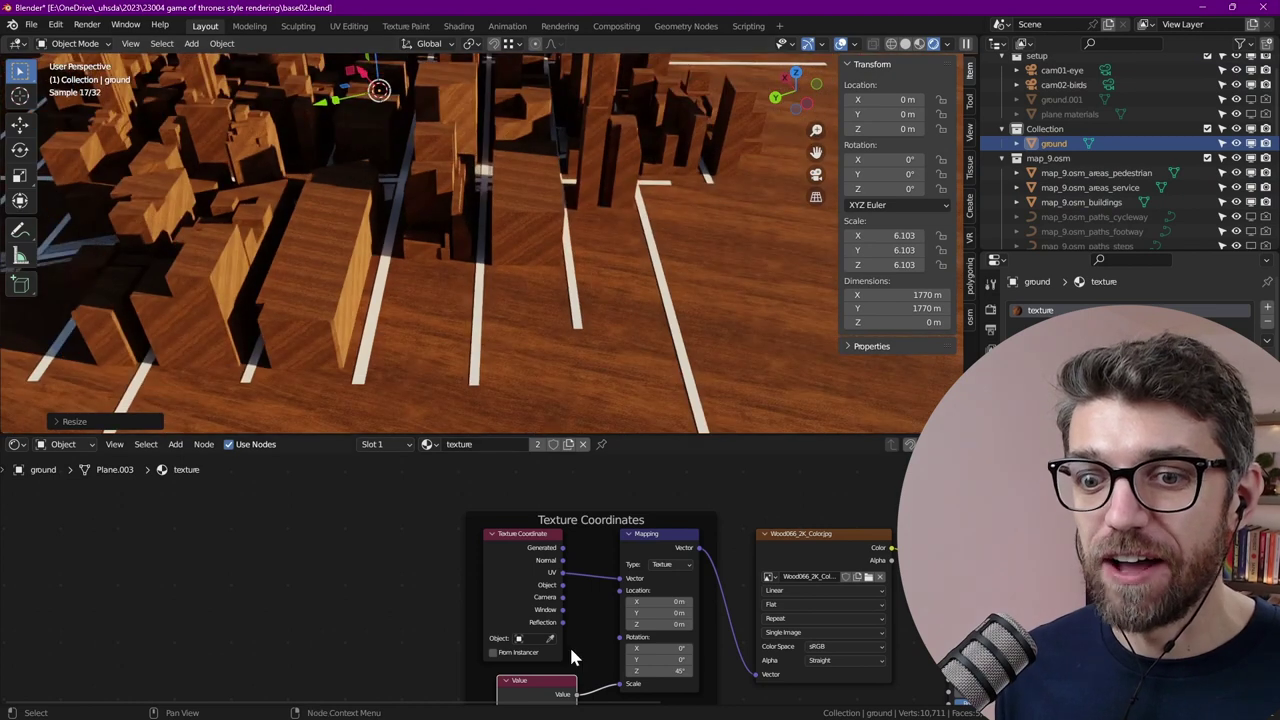
# Set the texture material's mapping scale value to 30 and check the wood grain on buildings and ground
pyautogui.moveTo(569, 644); pyautogui.dragTo(583, 527, button='middle')
pyautogui.moveTo(570, 582); pyautogui.dragTo(586, 528, button='middle')
pyautogui.scroll(2, 565, 517)
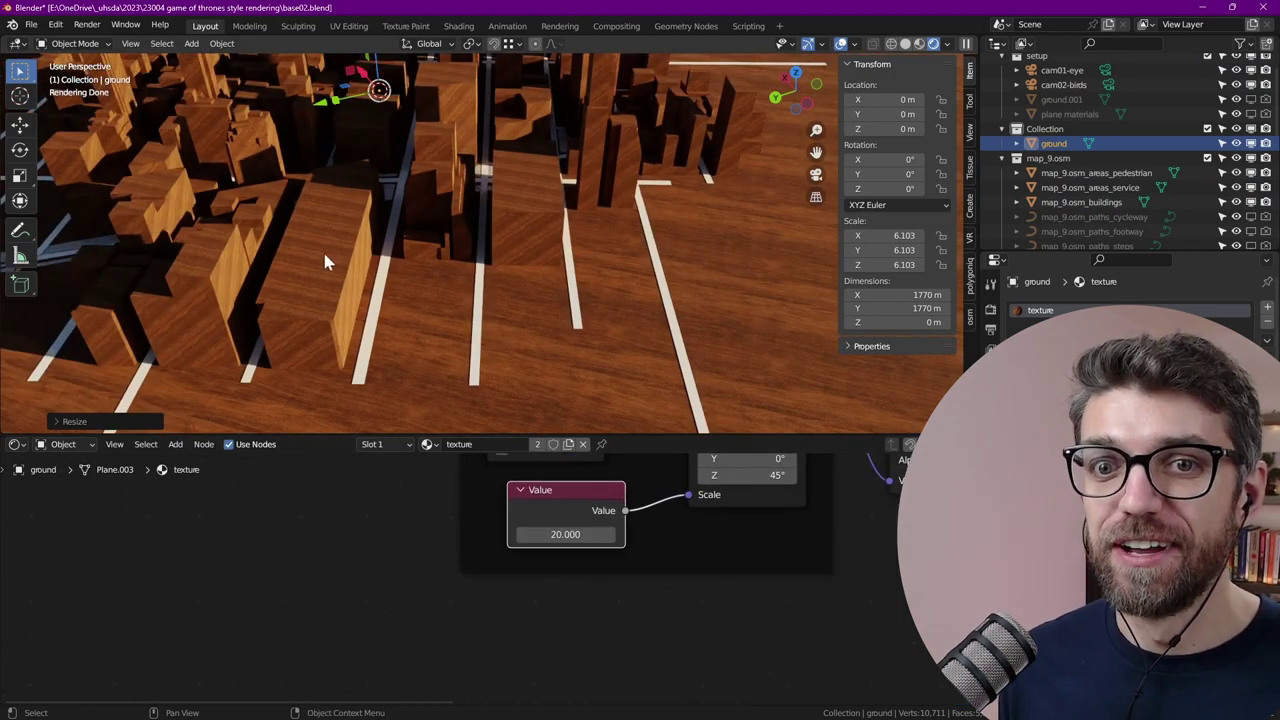
pyautogui.scroll(3, 320, 266)
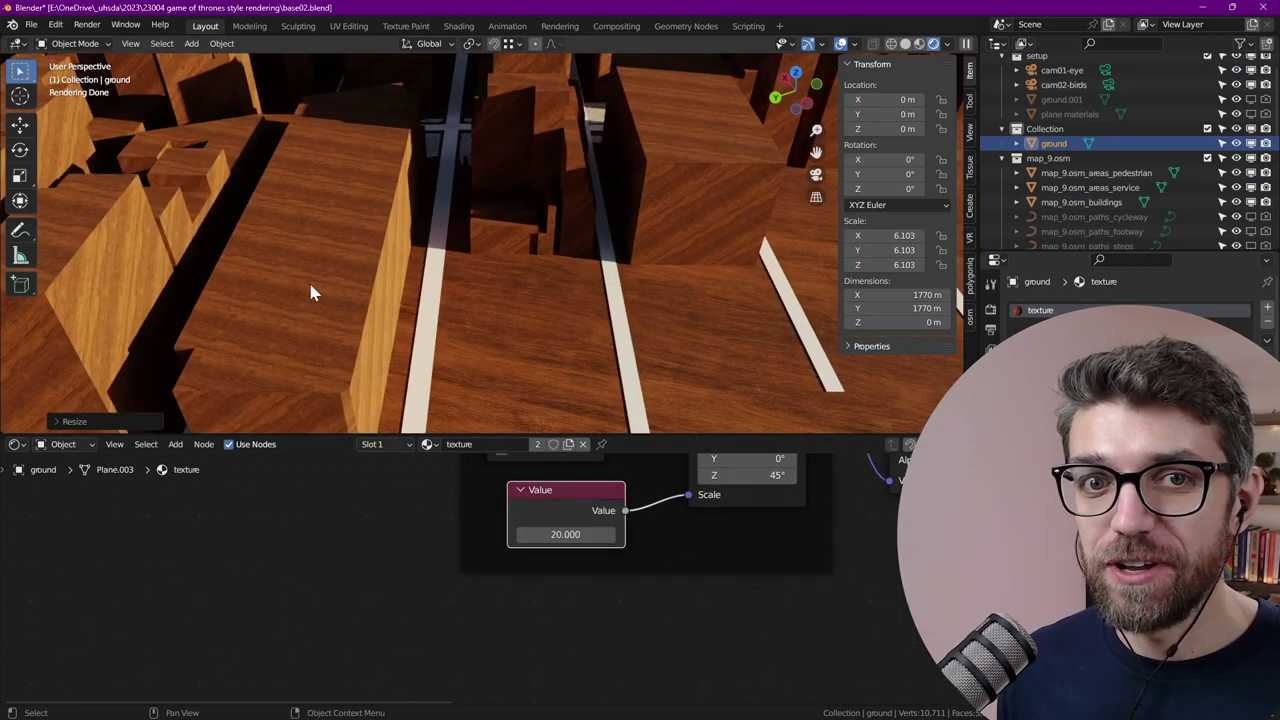
pyautogui.click(572, 537)
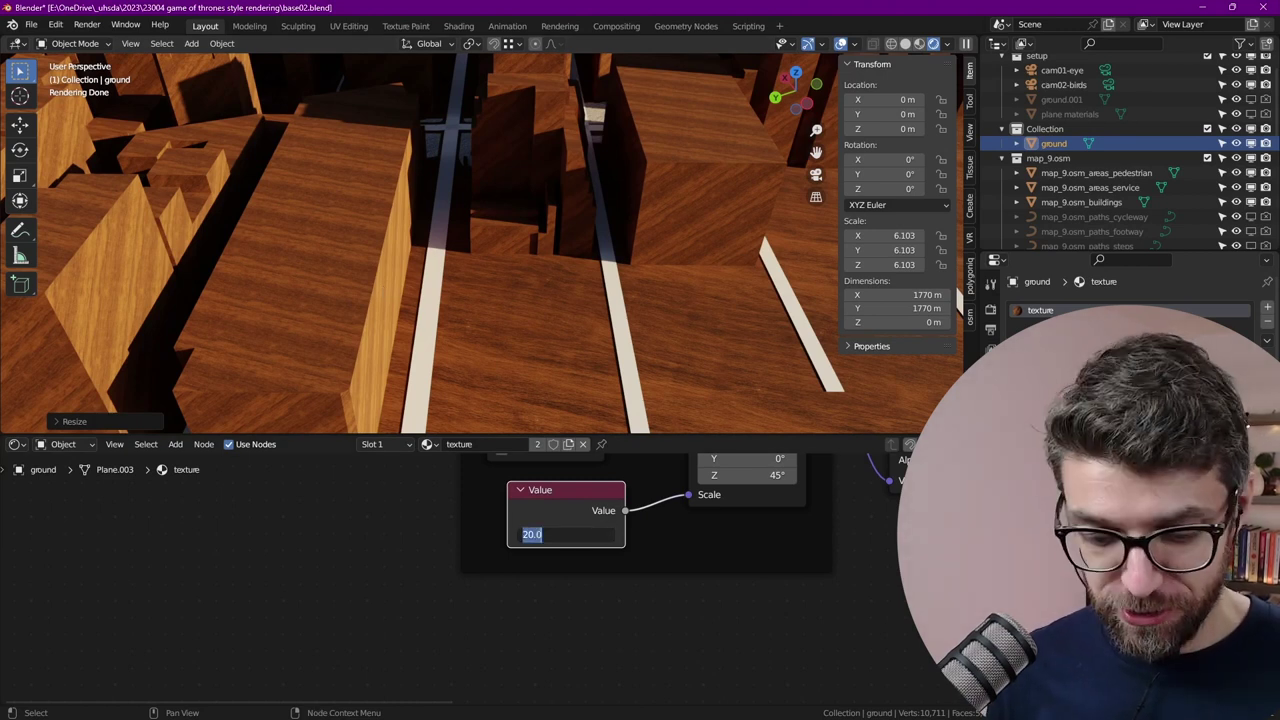
pyautogui.write('30')
pyautogui.press('Return')
pyautogui.scroll(-5, 534, 113)
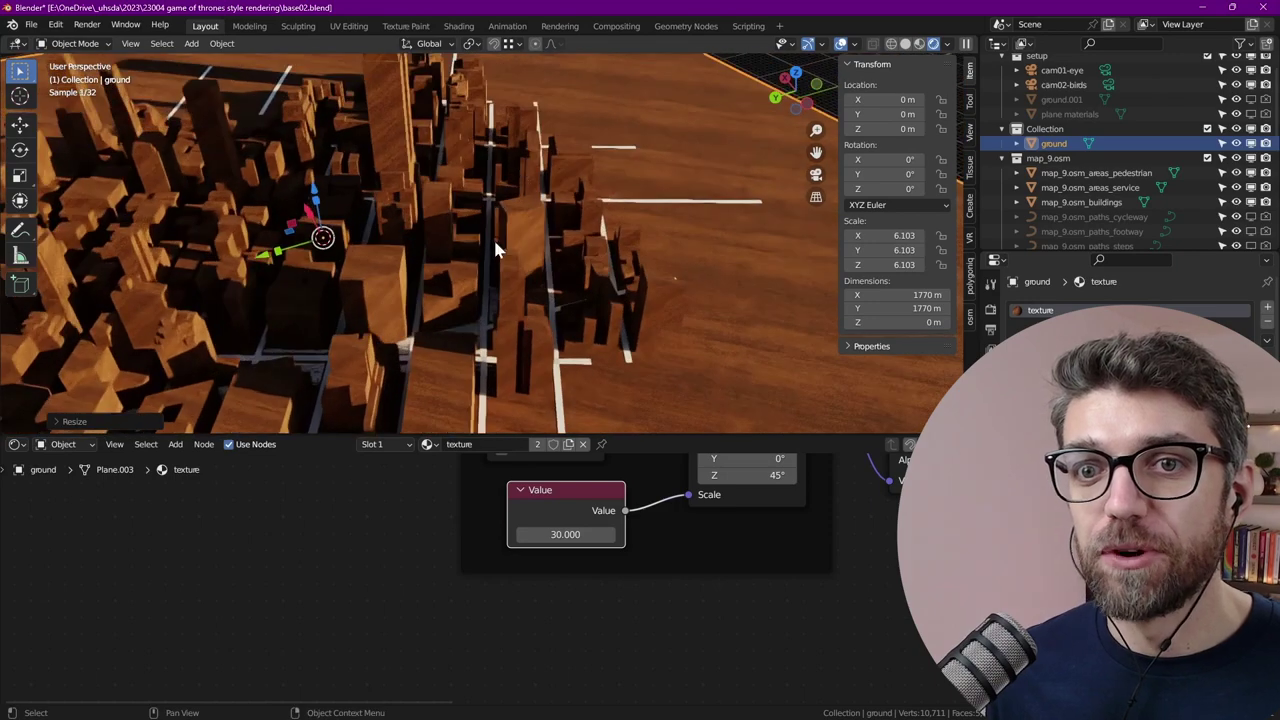
pyautogui.keyDown('shift'); pyautogui.moveTo(508, 209); pyautogui.dragTo(520, 261, button='middle'); pyautogui.keyUp('shift')
pyautogui.scroll(4, 520, 261)
pyautogui.scroll(-8, 500, 215)
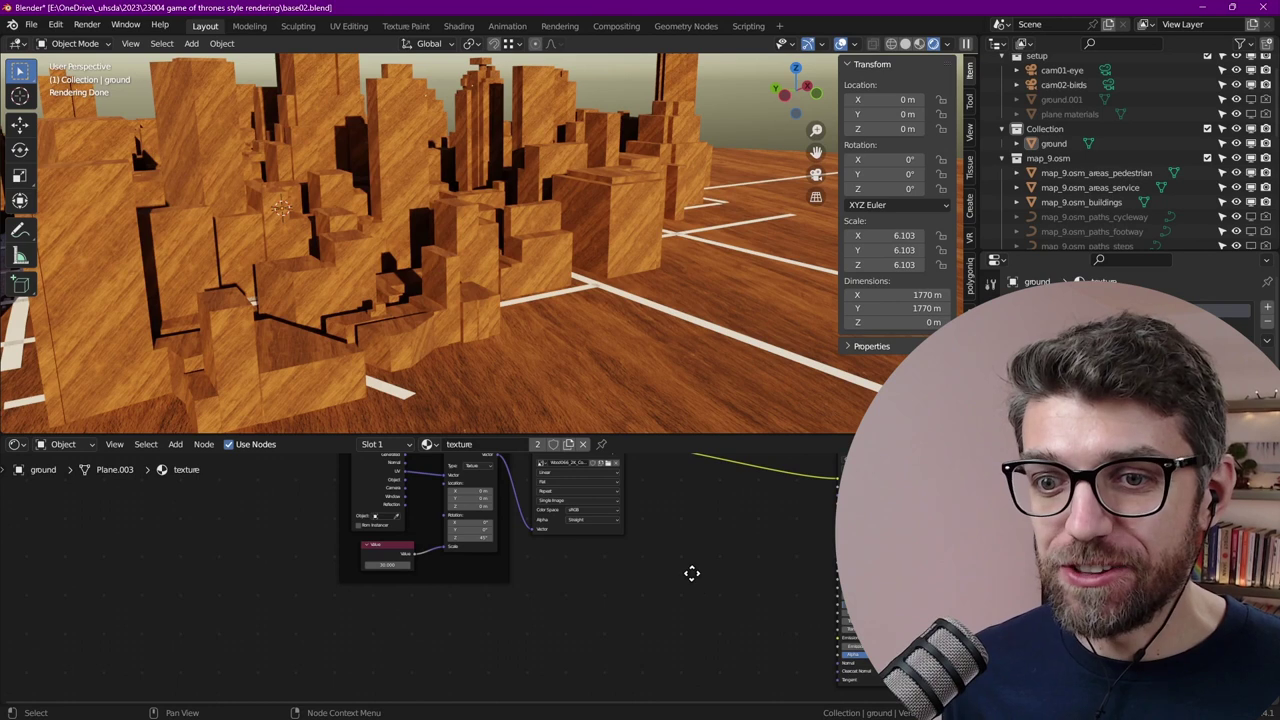
# Add a Noise Texture node to the wood material
pyautogui.moveTo(691, 563); pyautogui.dragTo(714, 487, button='middle')
pyautogui.hotkey('shift', 'a')
pyautogui.click(714, 481)
pyautogui.write('noise')
pyautogui.press('Return')
pyautogui.scroll(-2, 504, 485)
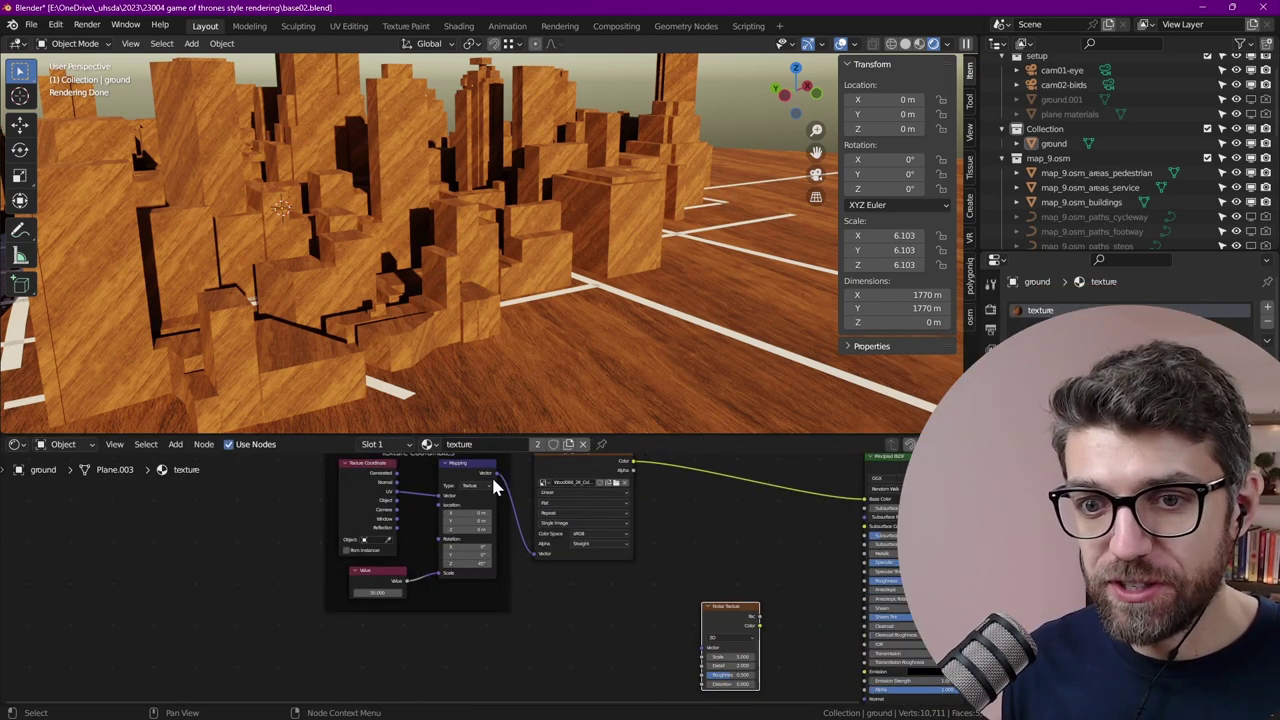
# Feed the Mapping vector into the Noise Texture and place the noise node between the wood image and the Principled BSDF
pyautogui.moveTo(496, 474); pyautogui.dragTo(704, 646)
pyautogui.moveTo(733, 605); pyautogui.dragTo(768, 565)
pyautogui.moveTo(850, 534); pyautogui.dragTo(634, 514, button='middle')
pyautogui.moveTo(731, 517); pyautogui.dragTo(712, 579, button='middle')
pyautogui.scroll(1, 603, 665)
pyautogui.moveTo(499, 620); pyautogui.dragTo(533, 590)
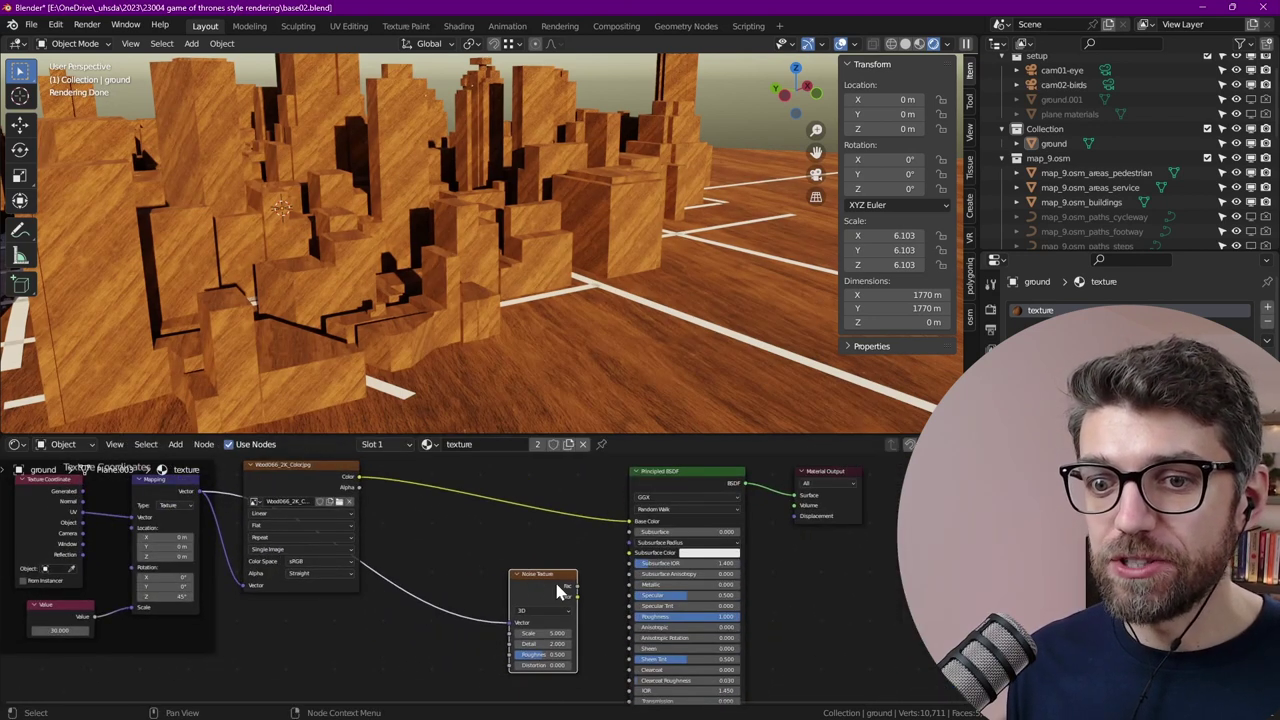
# Isolate the noise by moving it above the wood image and linking its Fac output to the Material Output's Surface
pyautogui.scroll(-5, 691, 520)
pyautogui.moveTo(688, 529); pyautogui.dragTo(688, 605, button='middle')
pyautogui.moveTo(597, 643); pyautogui.dragTo(580, 487)
pyautogui.moveTo(775, 568); pyautogui.dragTo(770, 500)
pyautogui.scroll(2, 669, 484)
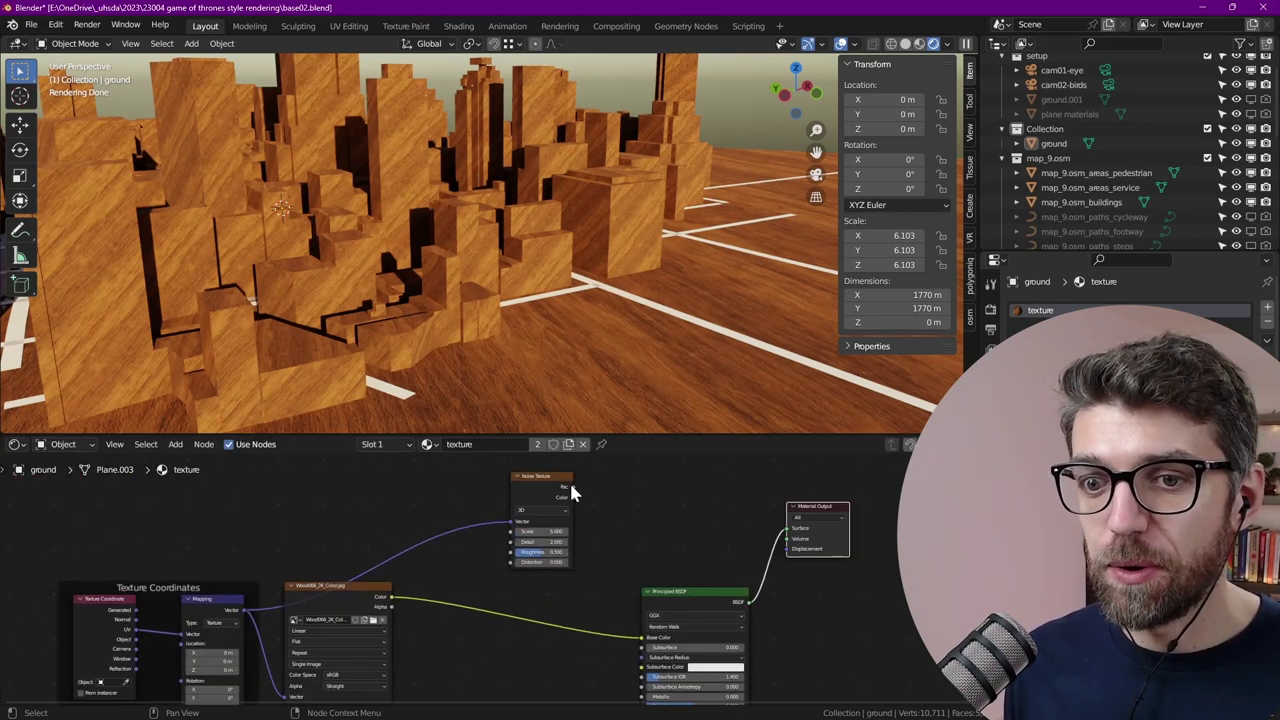
pyautogui.moveTo(573, 487); pyautogui.dragTo(787, 528)
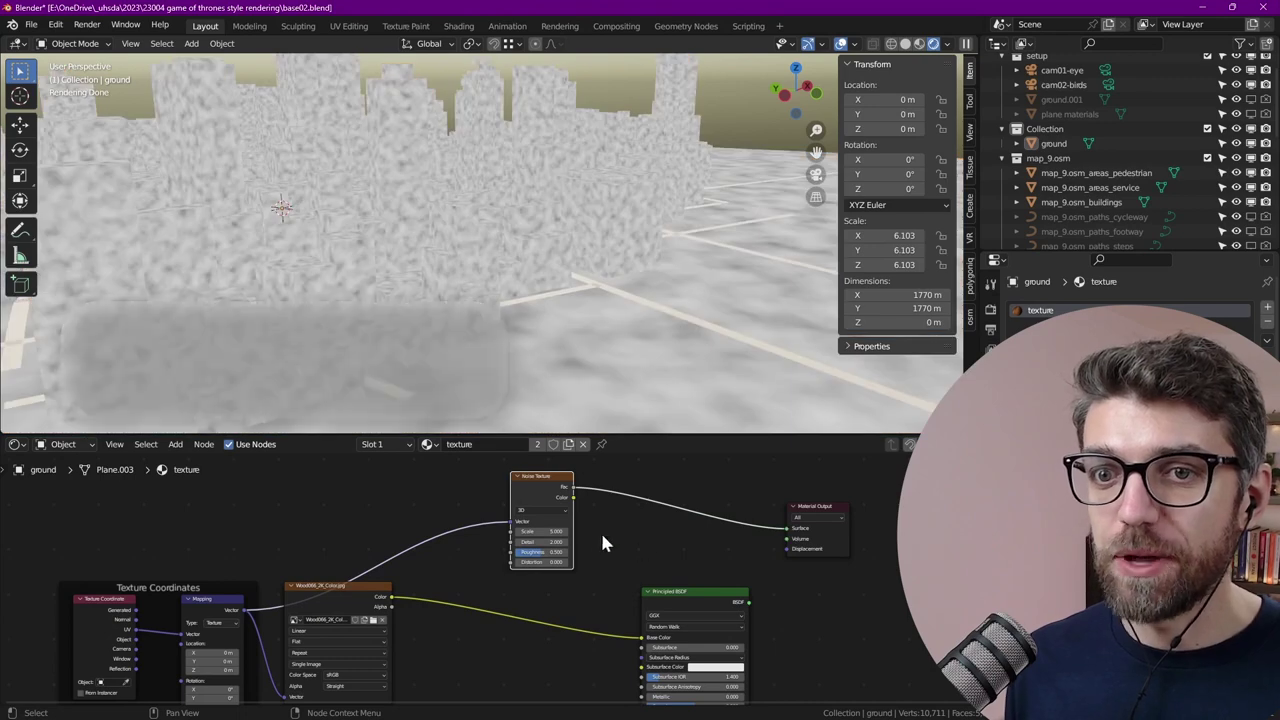
pyautogui.moveTo(598, 532); pyautogui.dragTo(557, 624, button='middle')
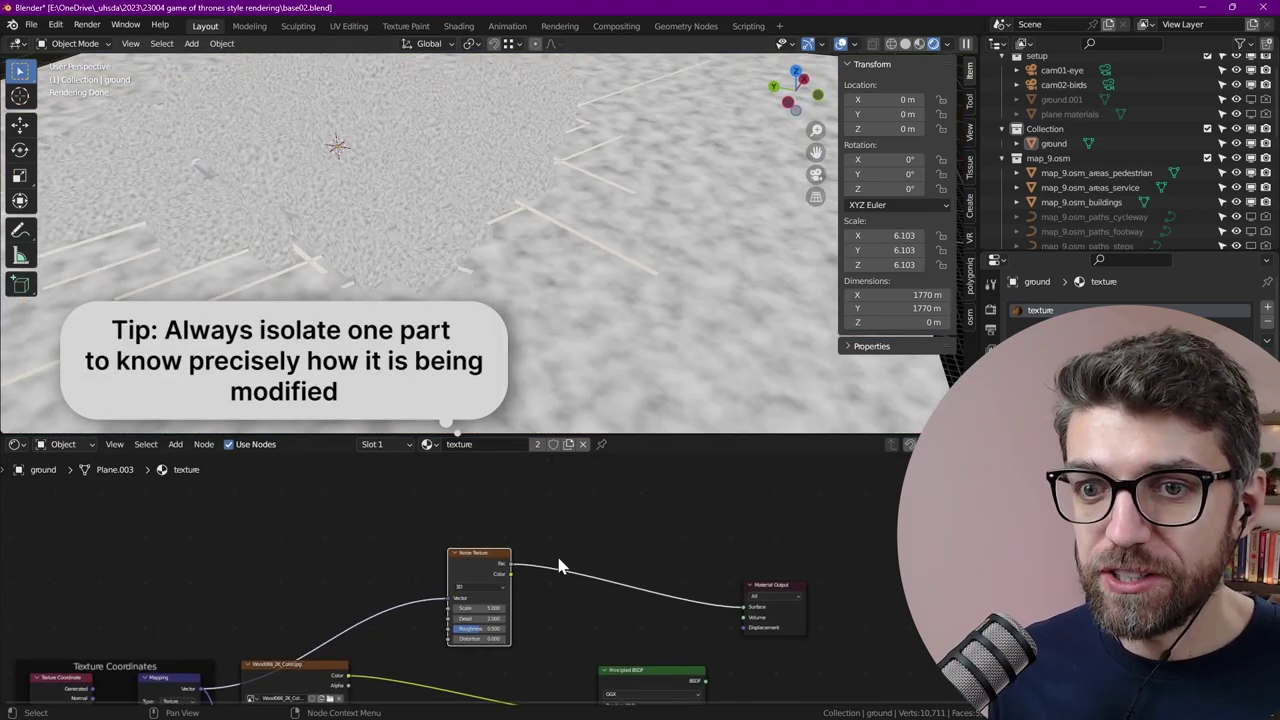
# Set the Noise Texture's roughness to 2 and its detail to 10
pyautogui.scroll(4, 505, 644)
pyautogui.moveTo(505, 644); pyautogui.dragTo(538, 571, button='middle')
pyautogui.moveTo(468, 577); pyautogui.dragTo(522, 577)
pyautogui.scroll(4, 557, 304)
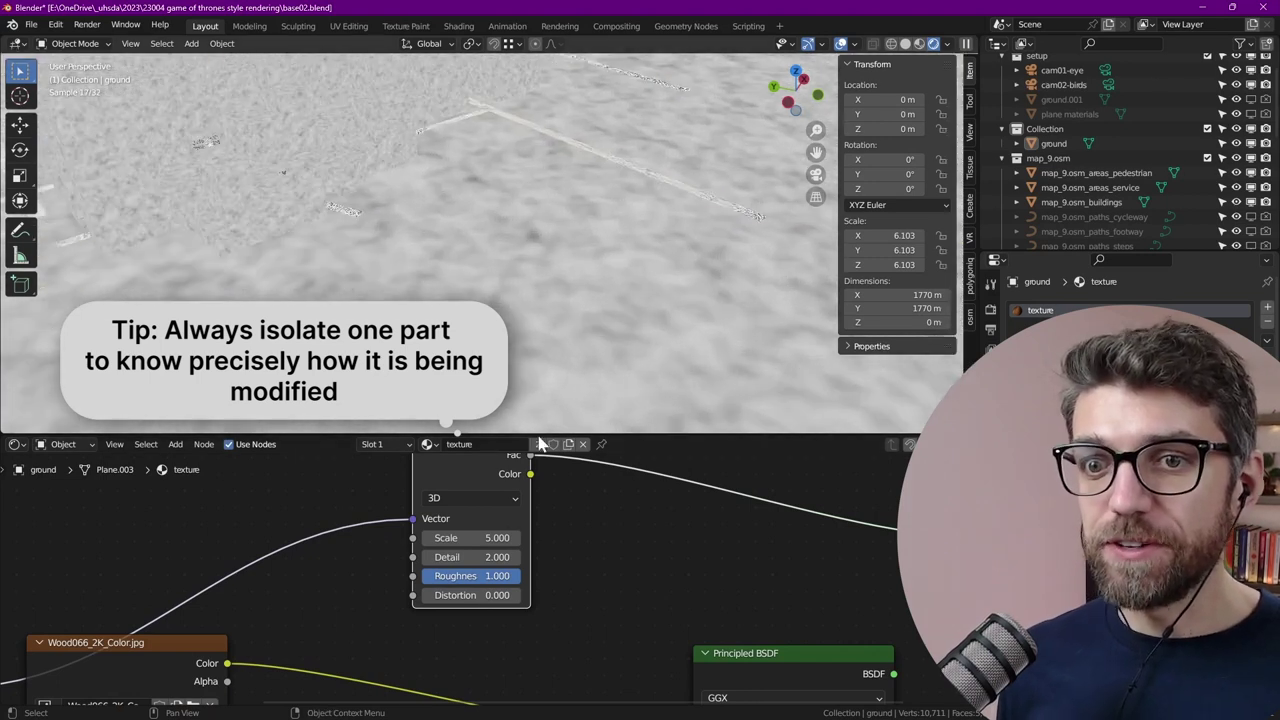
pyautogui.write('2')
pyautogui.press('Return')
pyautogui.click(470, 557)
pyautogui.write('10')
pyautogui.press('Return')
pyautogui.scroll(-5, 587, 203)
pyautogui.scroll(-4, 498, 229)
pyautogui.scroll(8, 498, 229)
pyautogui.scroll(-3, 588, 543)
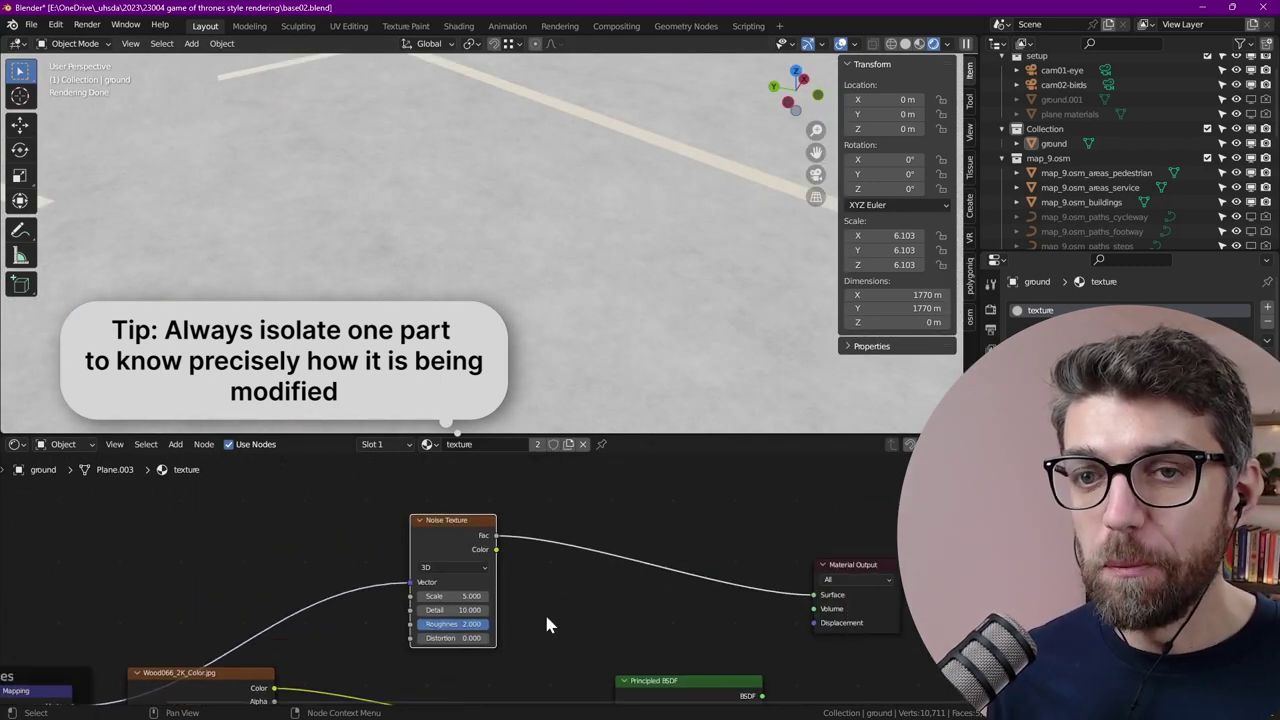
# Insert a ColorRamp node between the Noise Texture and the Material Output
pyautogui.hotkey('shift', 'a')
pyautogui.click(643, 521)
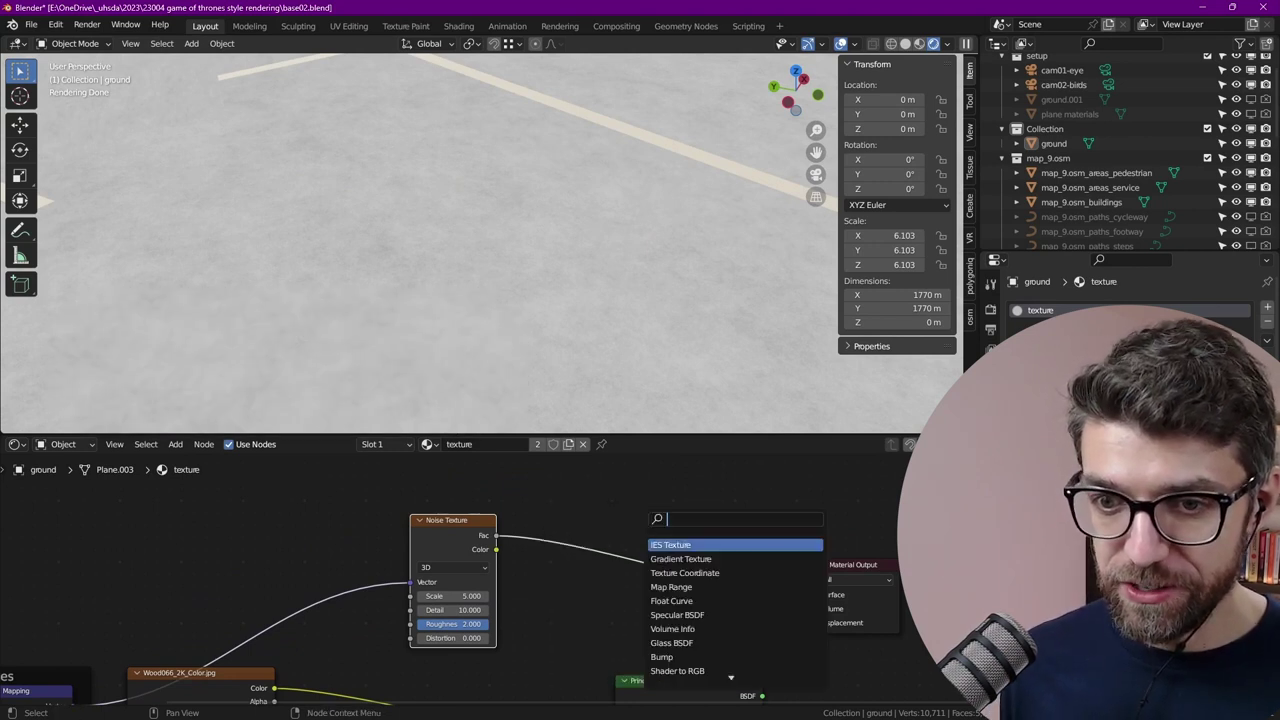
pyautogui.write('color')
pyautogui.press('Return')
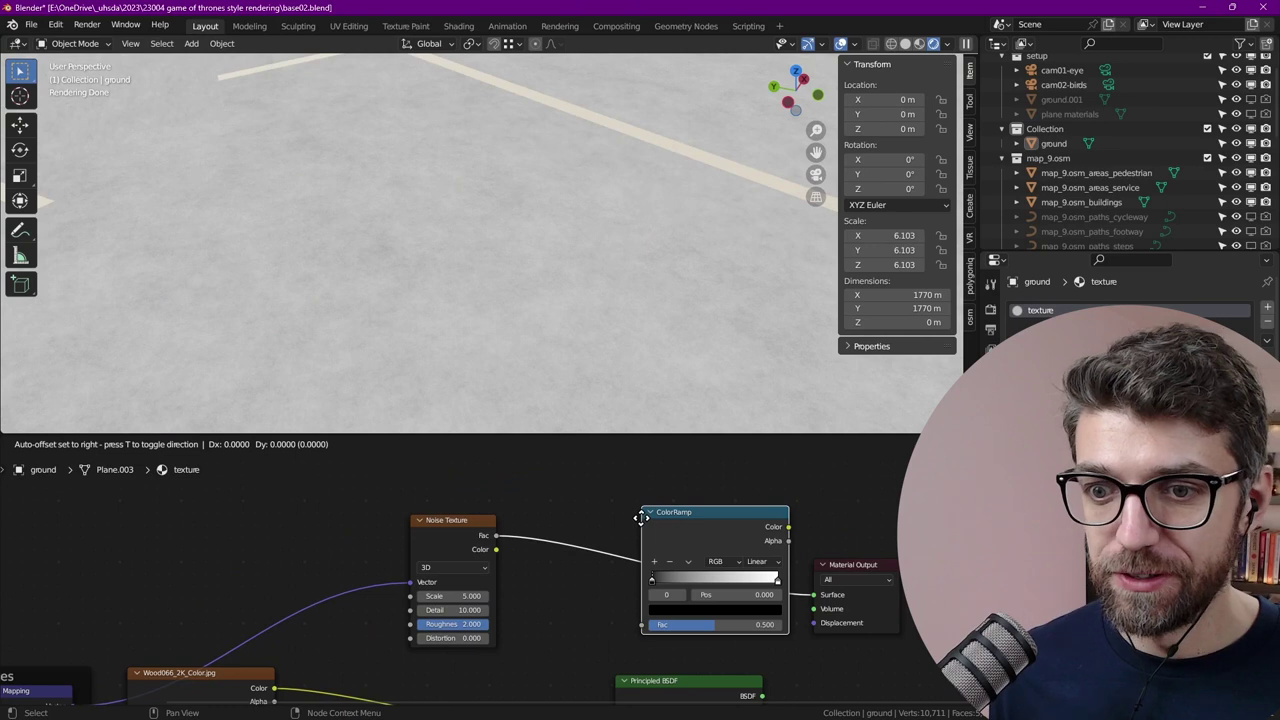
pyautogui.click(607, 527)
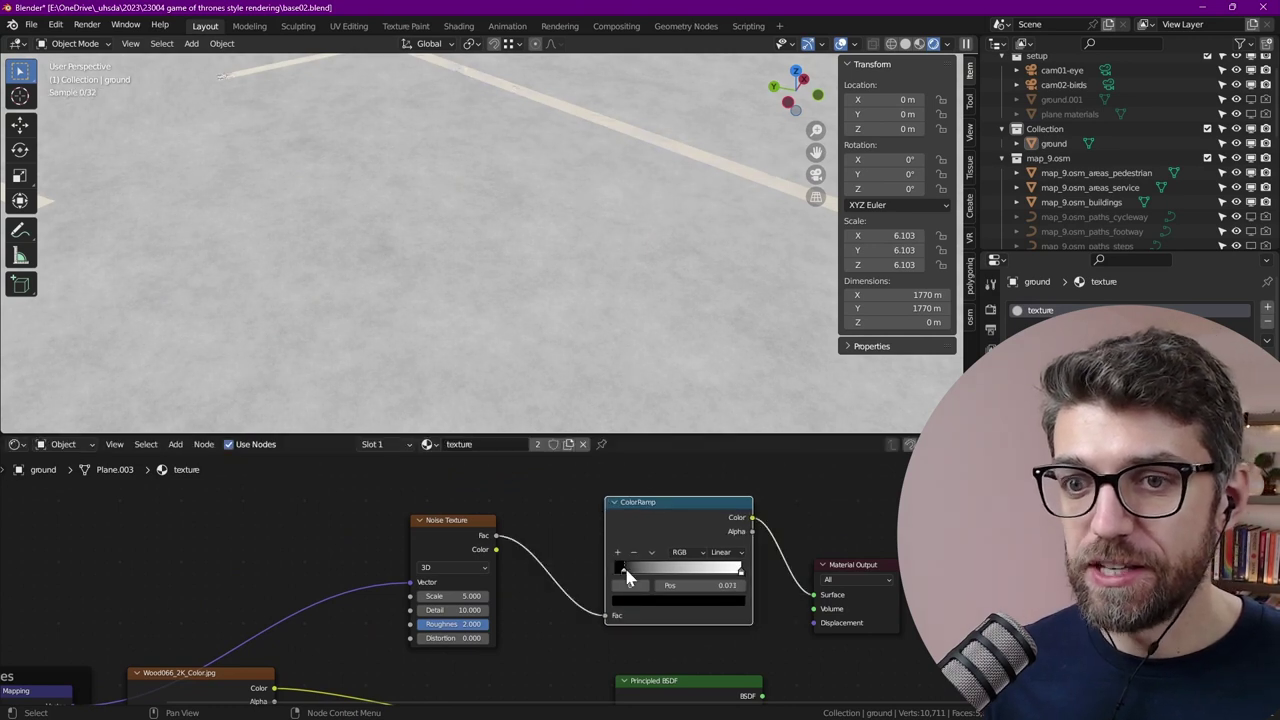
# Raise the noise contrast by bringing the ColorRamp stops together, white at 0.656, and set the noise scale to 6.5
pyautogui.moveTo(628, 576); pyautogui.dragTo(645, 574)
pyautogui.moveTo(741, 575); pyautogui.dragTo(658, 580)
pyautogui.scroll(-5, 564, 298)
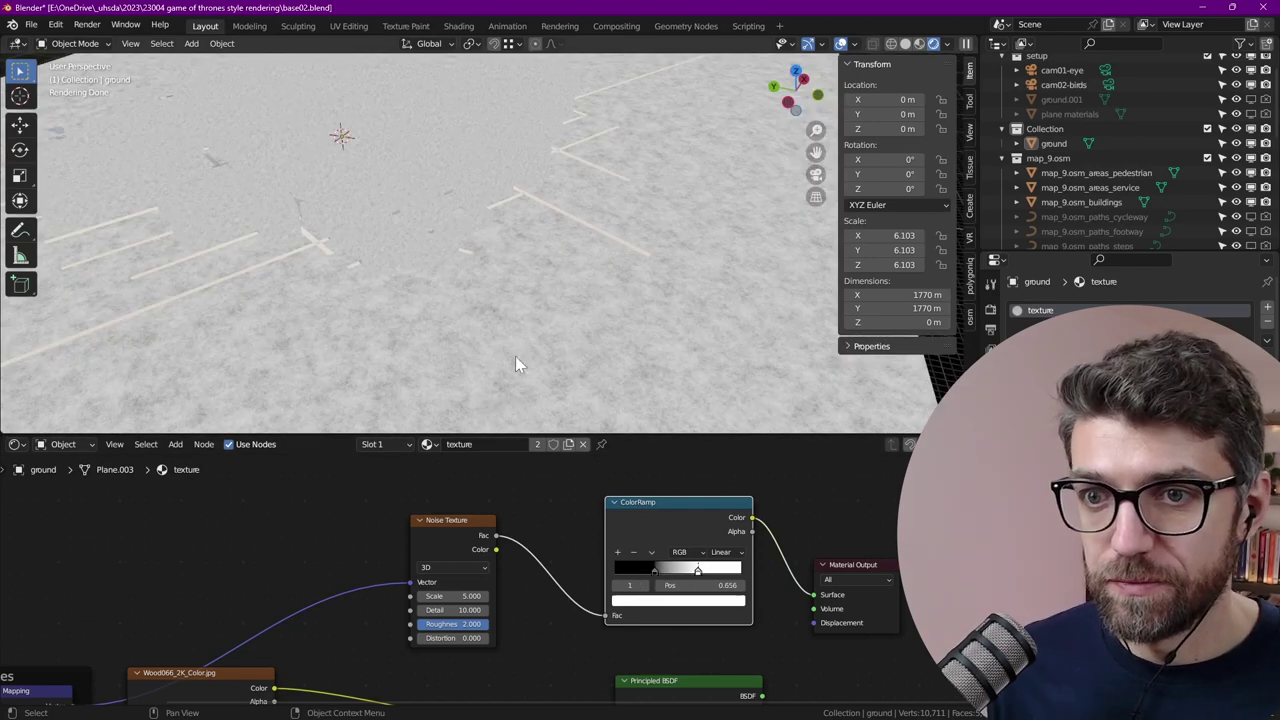
pyautogui.scroll(-3, 515, 356)
pyautogui.moveTo(453, 596); pyautogui.dragTo(475, 596)
pyautogui.scroll(-4, 631, 524)
# Enlarge the shader editor and spread out the ColorRamp and Principled BSDF nodes
pyautogui.moveTo(698, 492); pyautogui.dragTo(667, 496)
pyautogui.moveTo(667, 496); pyautogui.dragTo(698, 468, button='middle')
pyautogui.moveTo(728, 432); pyautogui.dragTo(728, 299)
pyautogui.moveTo(600, 557); pyautogui.dragTo(628, 489, button='middle')
pyautogui.click(788, 458)
pyautogui.moveTo(790, 460); pyautogui.dragTo(896, 462)
pyautogui.scroll(-2, 610, 480)
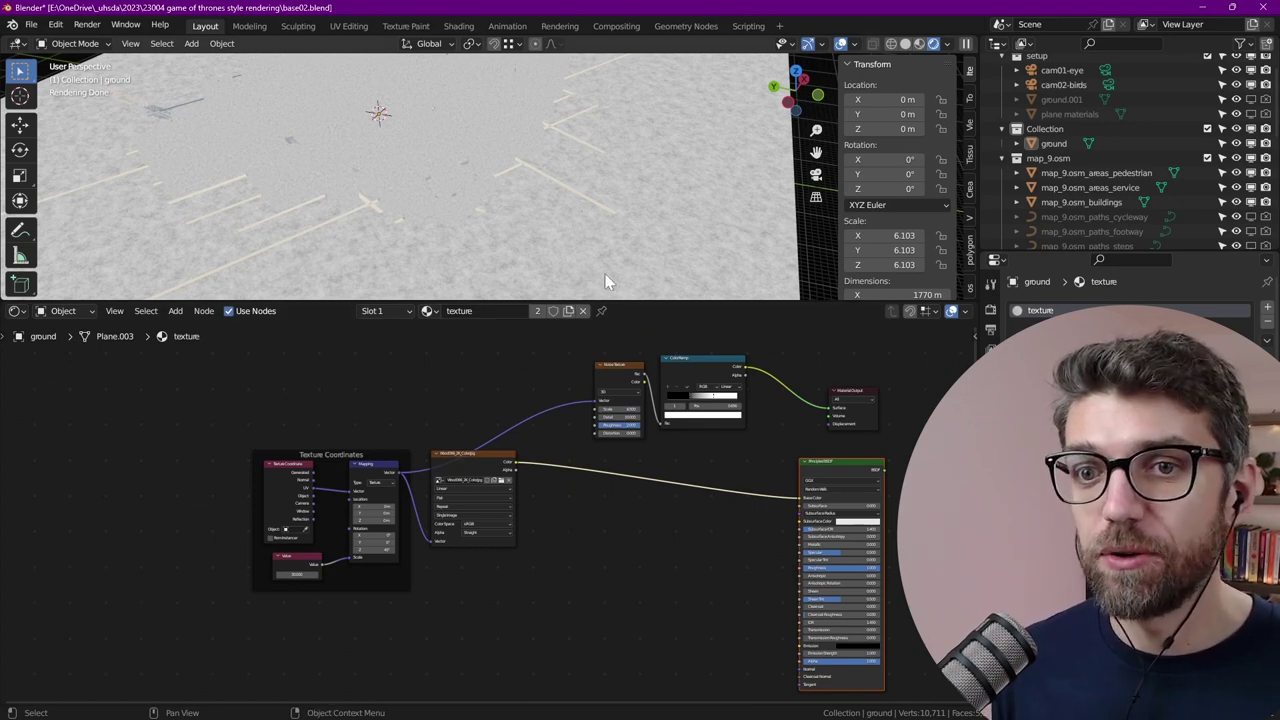
pyautogui.keyDown('shift'); pyautogui.moveTo(487, 180); pyautogui.dragTo(520, 257, button='middle'); pyautogui.keyUp('shift')
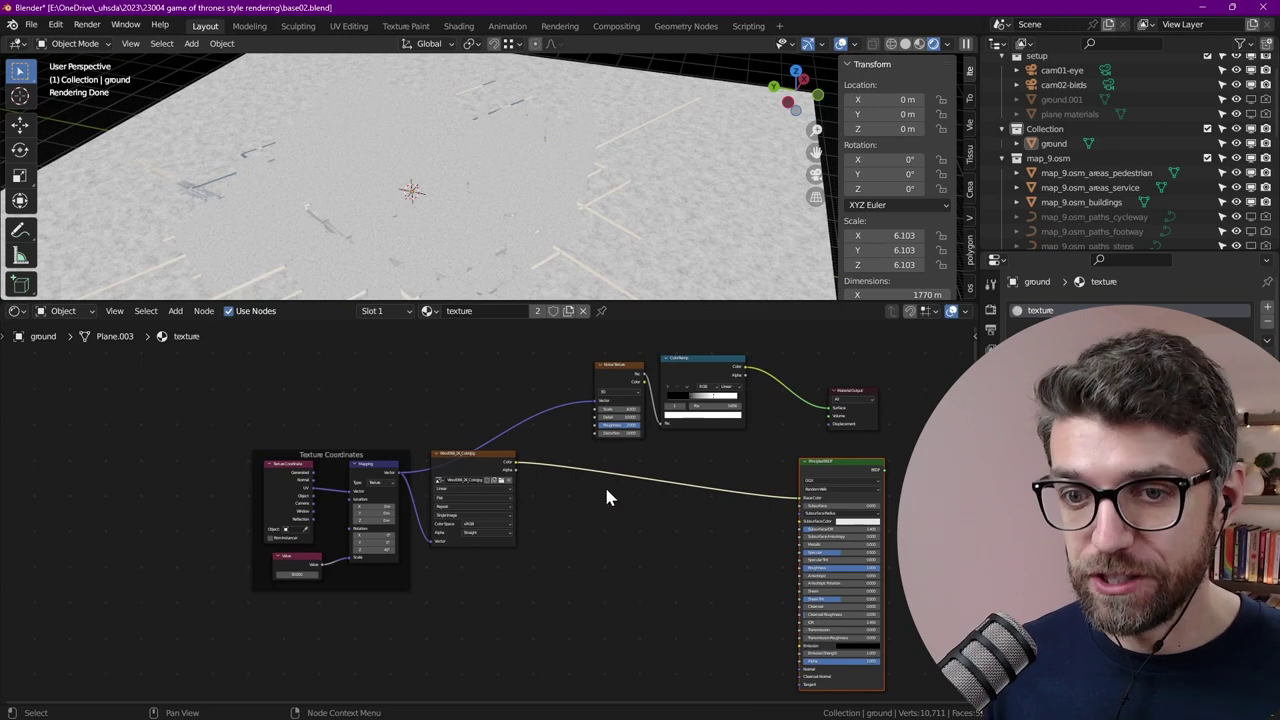
# Place the noise and ColorRamp nodes below the wood image texture and reconnect the Principled BSDF to the Material Output
pyautogui.scroll(3, 633, 404)
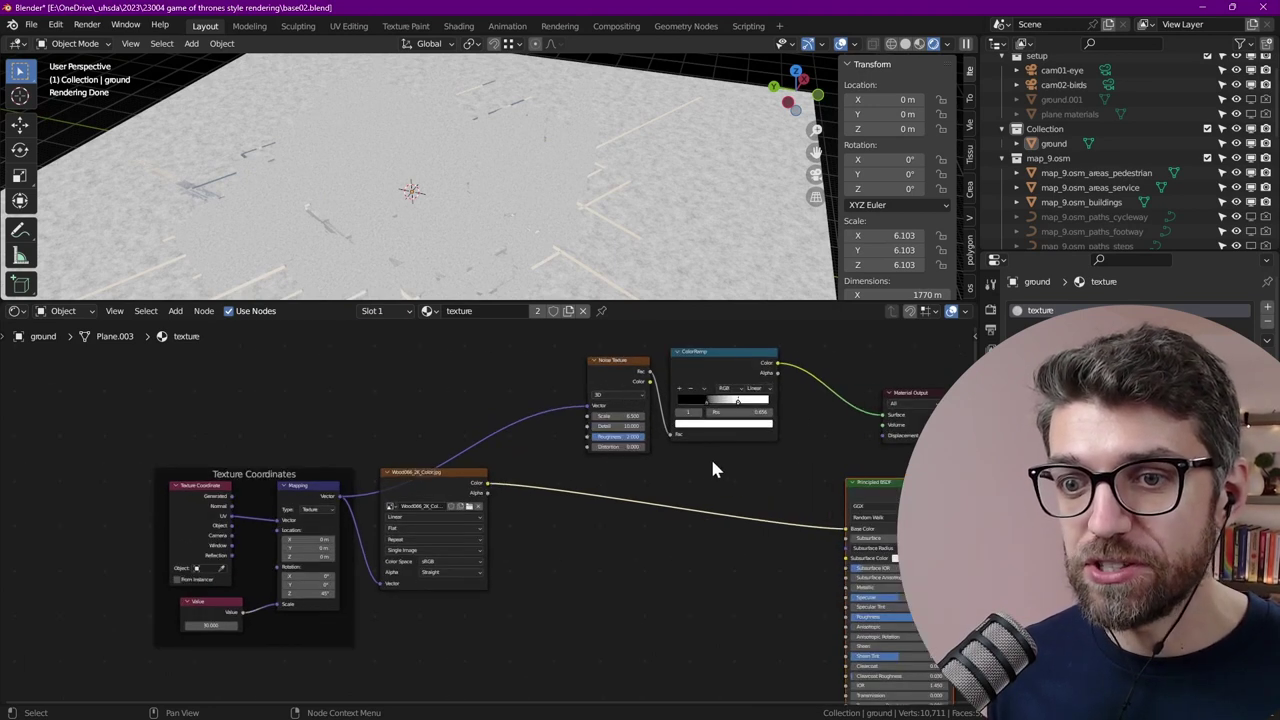
pyautogui.moveTo(720, 462); pyautogui.dragTo(528, 614)
pyautogui.moveTo(438, 471); pyautogui.dragTo(531, 412)
pyautogui.moveTo(896, 394); pyautogui.dragTo(918, 394)
pyautogui.moveTo(918, 396); pyautogui.dragTo(837, 386, button='middle')
pyautogui.moveTo(871, 483); pyautogui.dragTo(945, 472)
pyautogui.scroll(3, 737, 491)
# Insert a Mix Color node between the wood image and the Base Color, with its blending mode set to Multiply
pyautogui.hotkey('shift', 'a')
pyautogui.moveTo(646, 571)
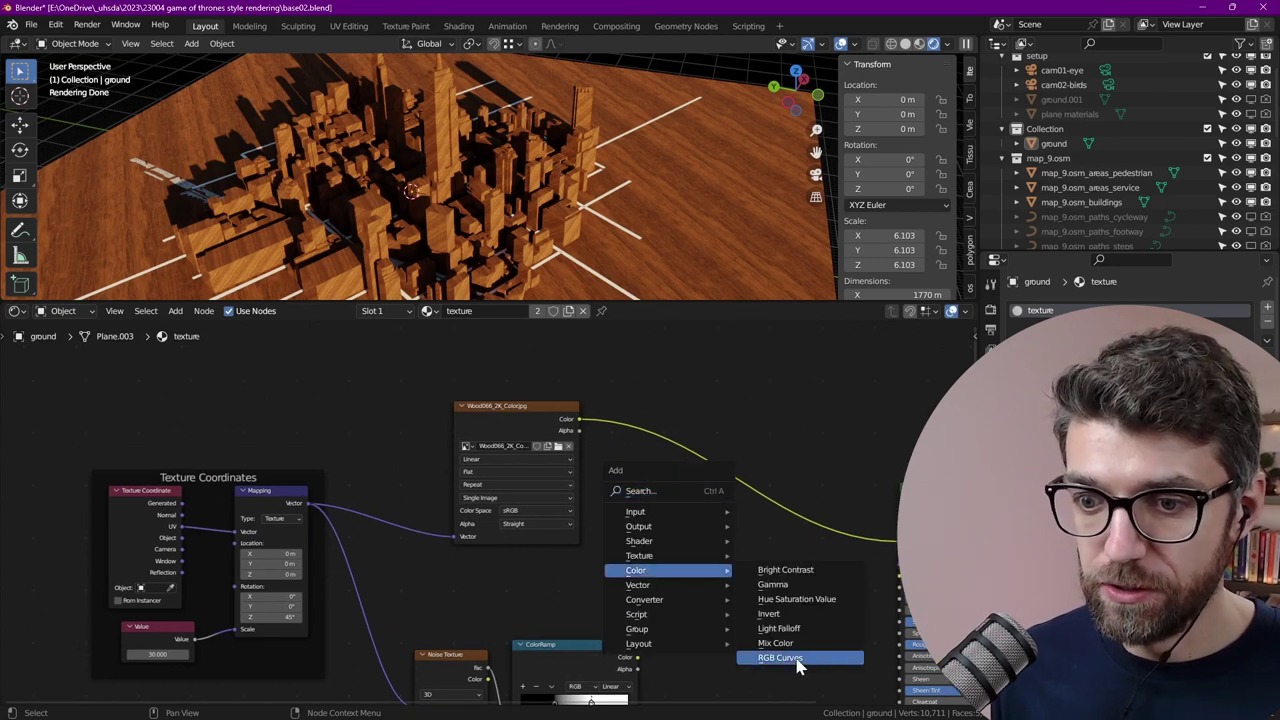
pyautogui.click(788, 647)
pyautogui.click(708, 443)
pyautogui.moveTo(682, 586); pyautogui.dragTo(679, 507, button='middle')
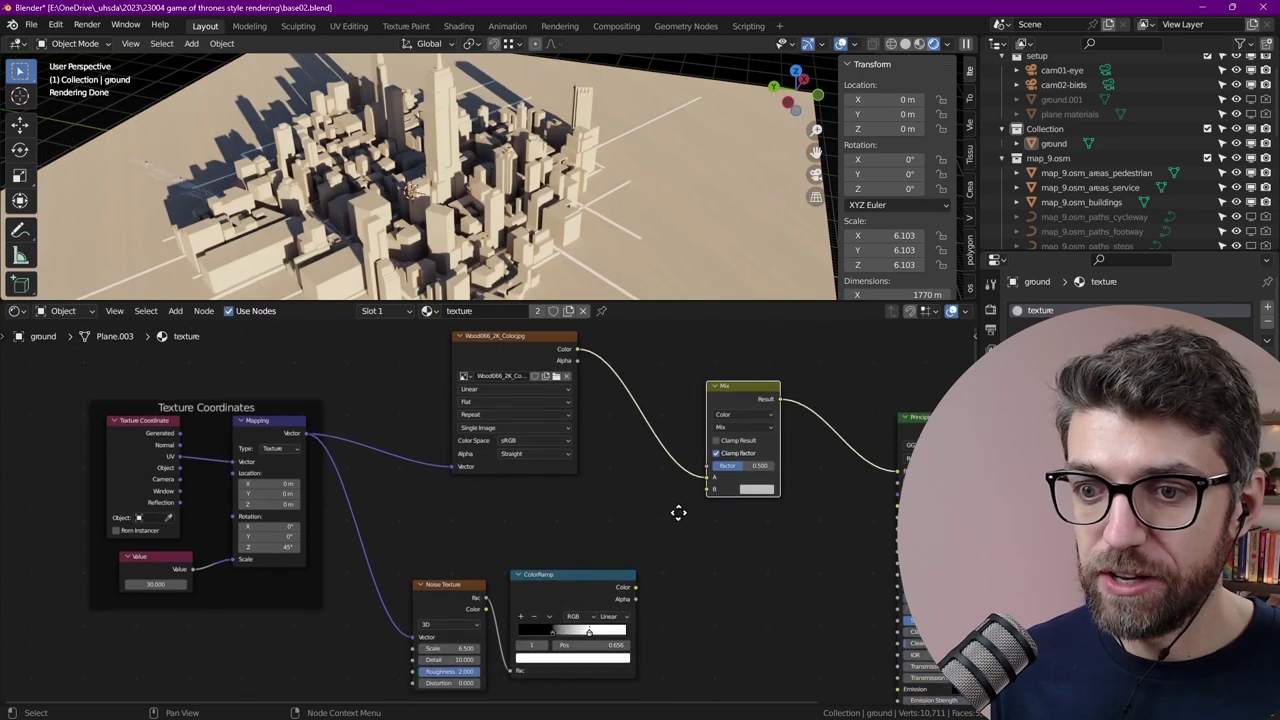
pyautogui.scroll(4, 732, 405)
pyautogui.click(735, 428)
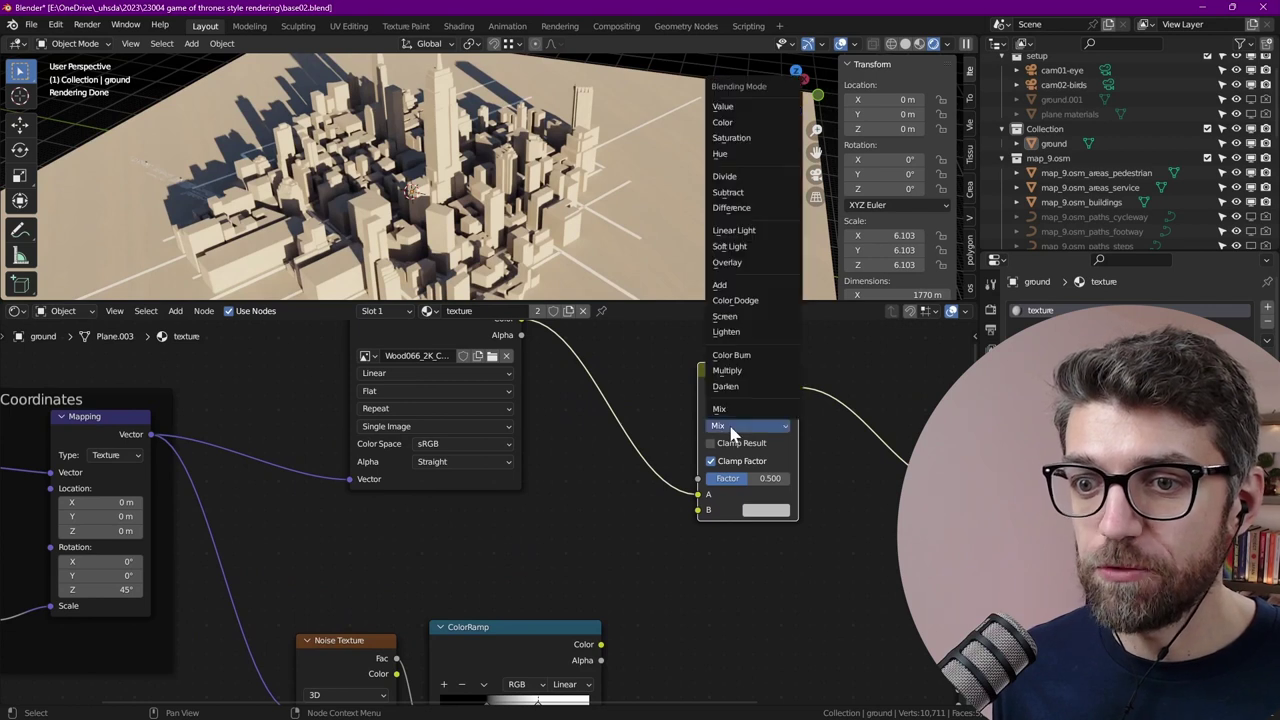
pyautogui.click(728, 371)
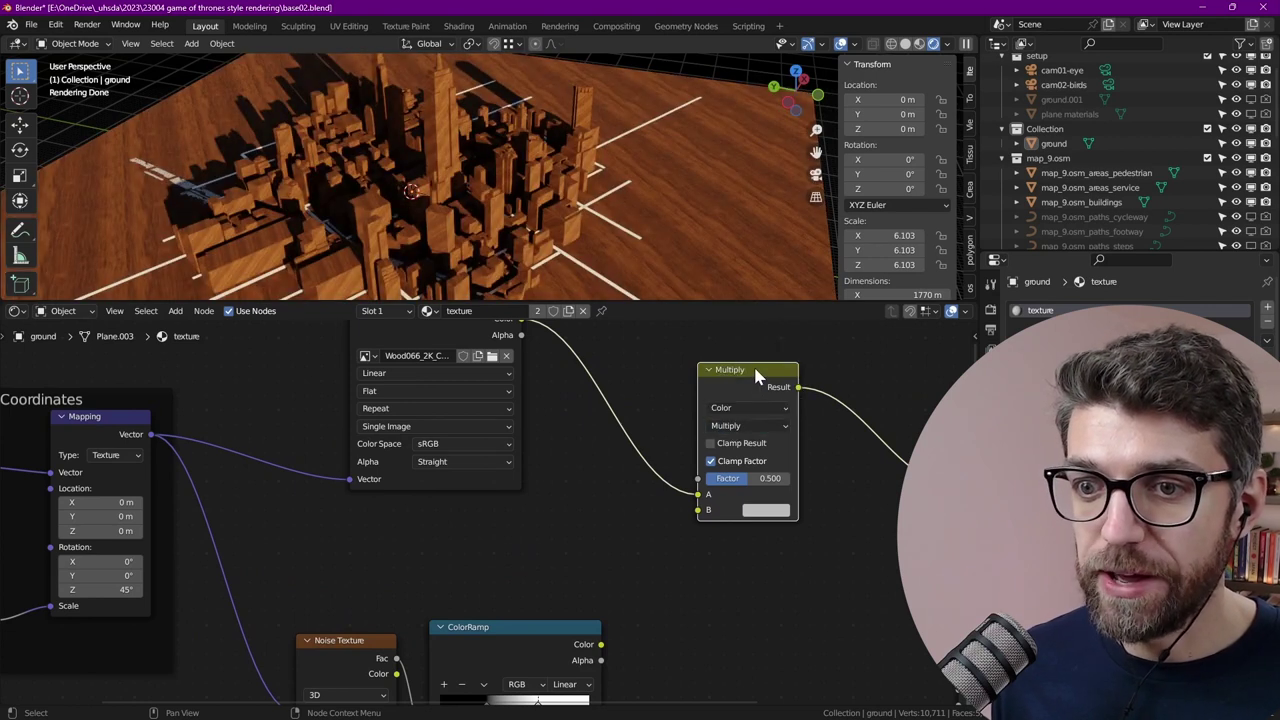
# Duplicate the Multiply node, insert the copy right after it, and set the copy's blending mode to Screen
pyautogui.moveTo(753, 364); pyautogui.dragTo(624, 401, button='middle')
pyautogui.hotkey('shift', 'd')
pyautogui.click(784, 432)
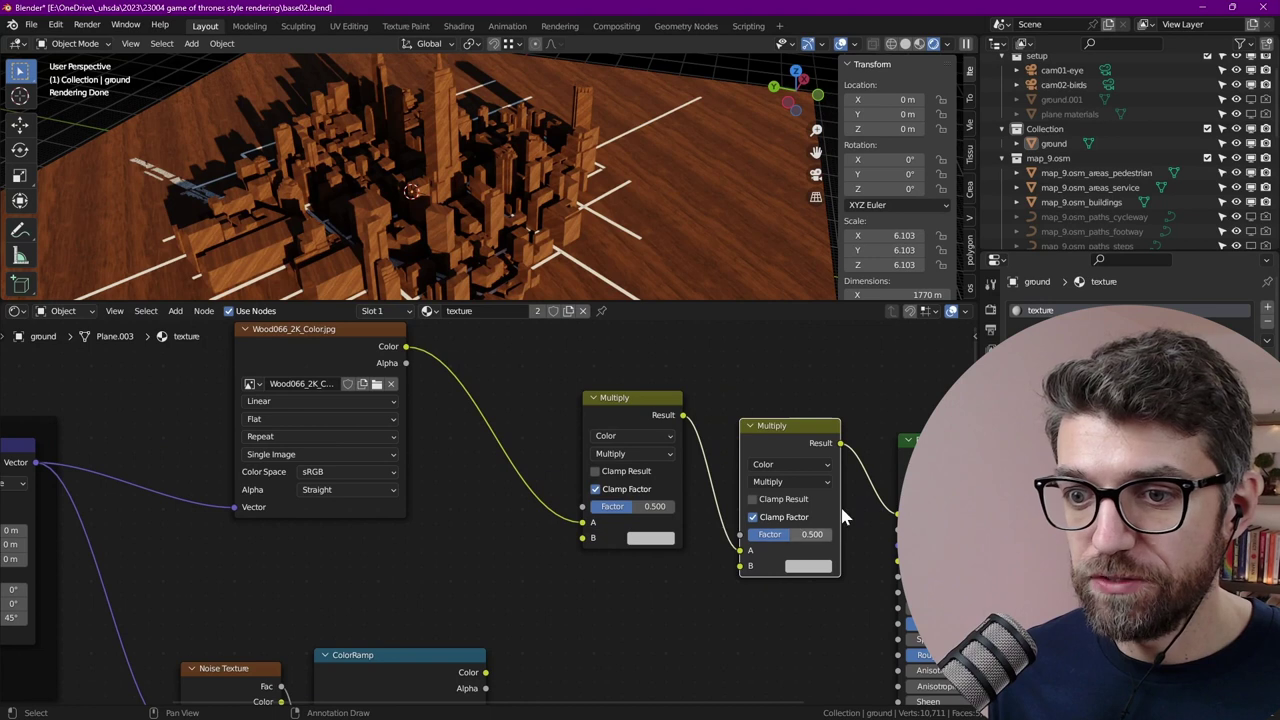
pyautogui.click(803, 484)
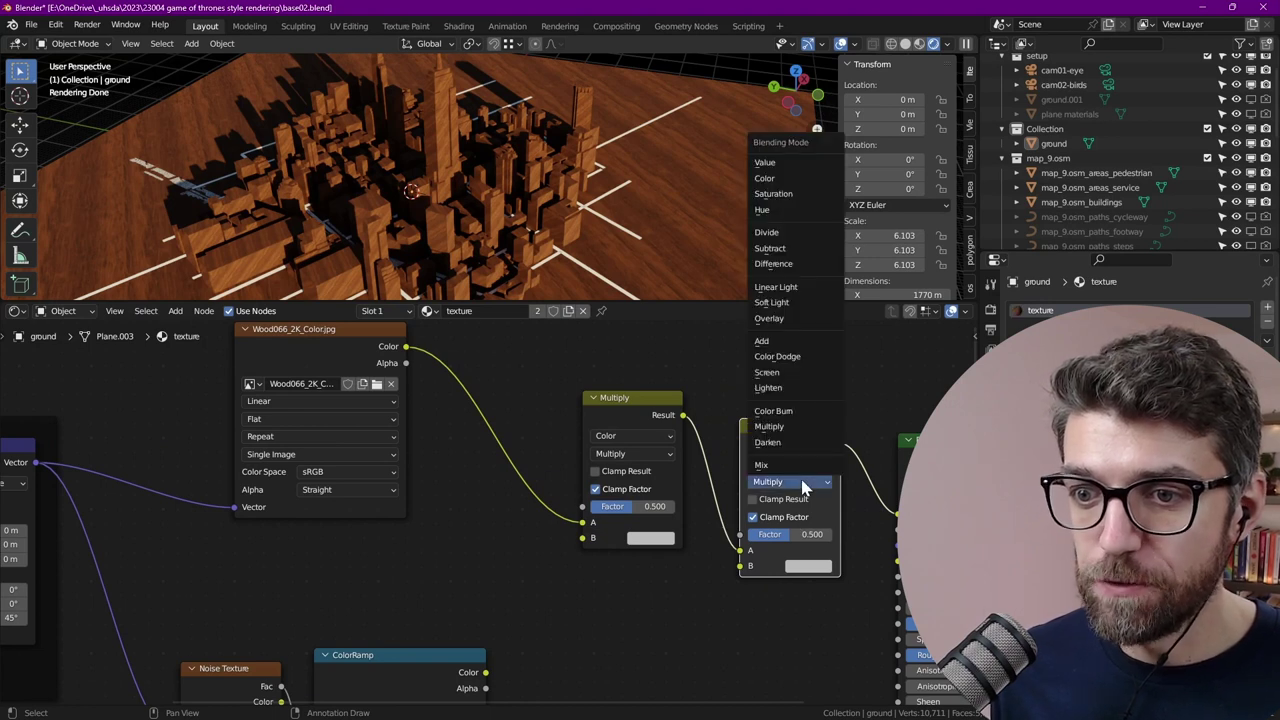
pyautogui.click(767, 372)
# Duplicate the Noise Texture and ColorRamp pair with its Mapping link and place the copy below the original
pyautogui.moveTo(326, 666); pyautogui.dragTo(584, 398, button='middle')
pyautogui.hotkey('ctrl', 'shift', 'd')
pyautogui.click(597, 543)
pyautogui.moveTo(757, 363); pyautogui.dragTo(544, 568)
pyautogui.moveTo(588, 549); pyautogui.dragTo(646, 573, button='middle')
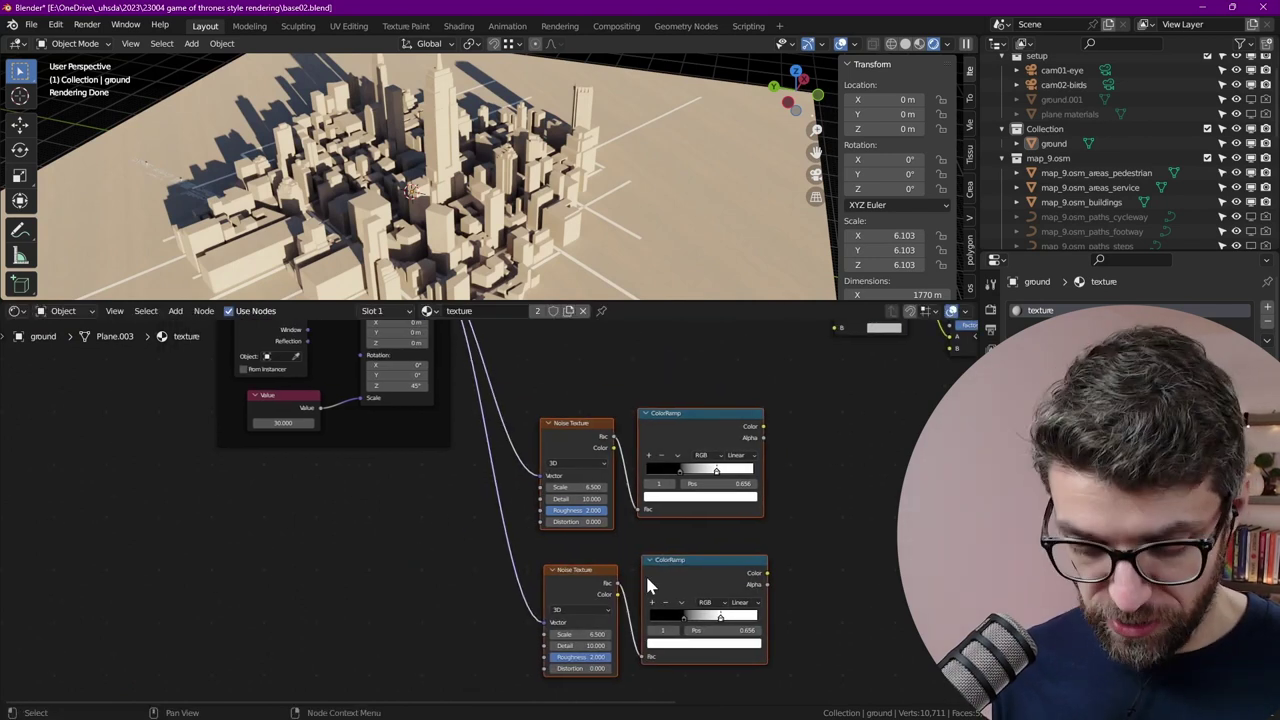
pyautogui.press('g')
pyautogui.click(660, 465)
pyautogui.click(638, 468)
# Set the duplicated Noise Texture's scale to 5
pyautogui.scroll(1, 600, 522)
pyautogui.doubleClick(577, 551)
pyautogui.write('5')
pyautogui.press('Return')
pyautogui.moveTo(703, 512); pyautogui.dragTo(758, 487, button='middle')
# Link the upper ColorRamp's Color to the Multiply node's B input and set the Screen factor to 0
pyautogui.scroll(-1, 758, 483)
pyautogui.moveTo(756, 442); pyautogui.dragTo(542, 583, button='middle')
pyautogui.moveTo(634, 432); pyautogui.dragTo(533, 550, button='middle')
pyautogui.scroll(2, 533, 550)
pyautogui.moveTo(566, 535); pyautogui.dragTo(650, 530)
pyautogui.moveTo(725, 586); pyautogui.dragTo(705, 536, button='middle')
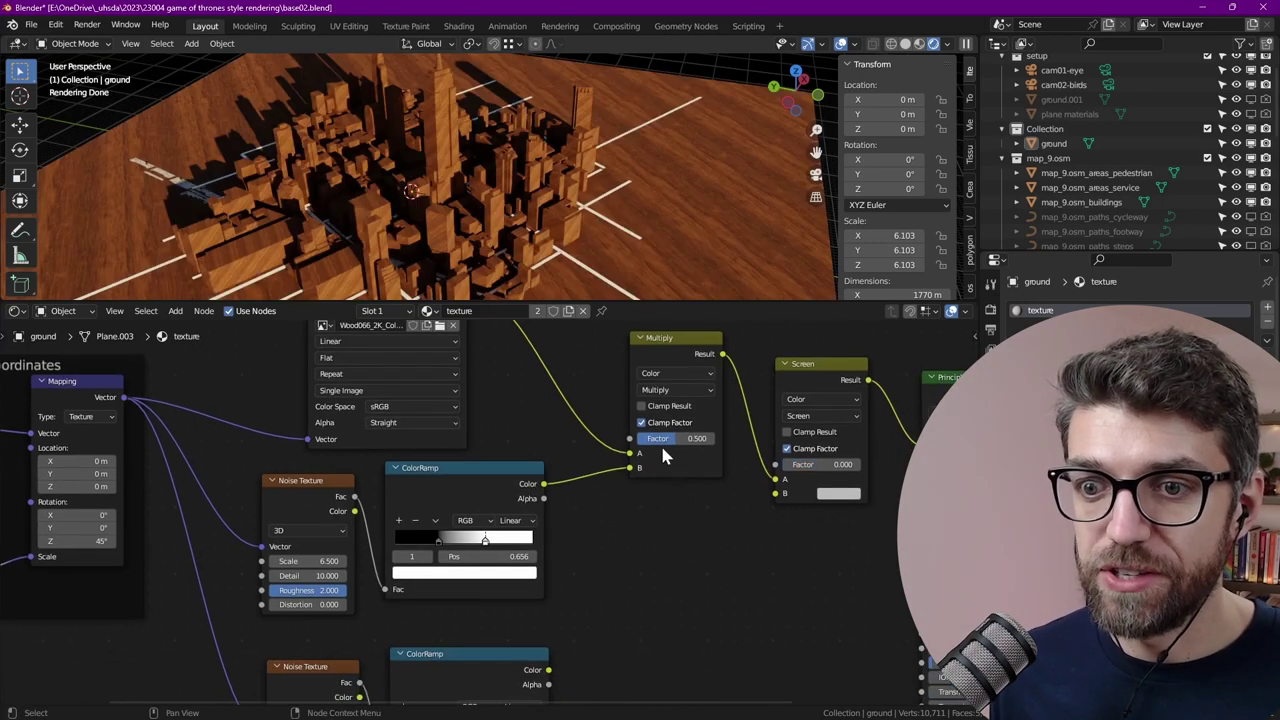
# Set the Multiply node's factor to about 0.481 and check the darkened patches on the wood
pyautogui.moveTo(662, 442); pyautogui.dragTo(560, 458)
pyautogui.scroll(6, 630, 263)
pyautogui.scroll(2, 652, 380)
pyautogui.scroll(-5, 592, 517)
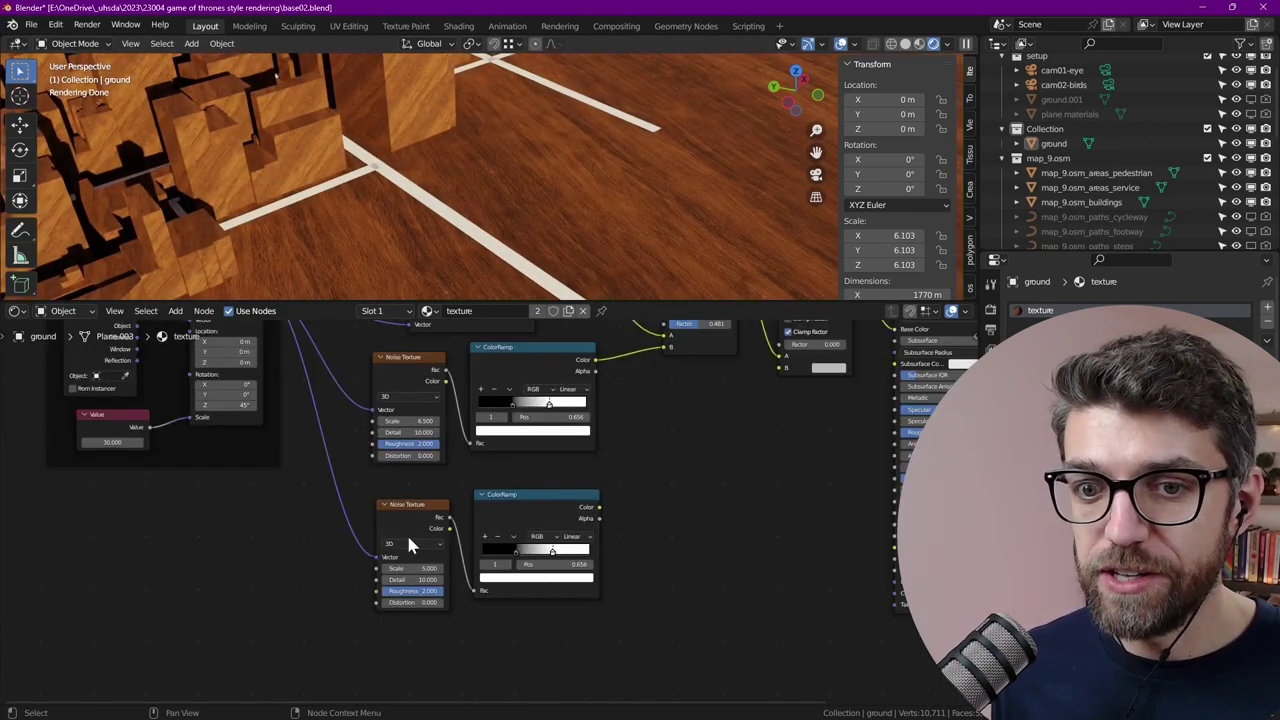
# Link the lower ColorRamp's Color to the Screen node's B input and set the Screen factor to about 0.046
pyautogui.moveTo(610, 517); pyautogui.dragTo(522, 542, button='middle')
pyautogui.moveTo(524, 544); pyautogui.dragTo(716, 408)
pyautogui.scroll(3, 747, 397)
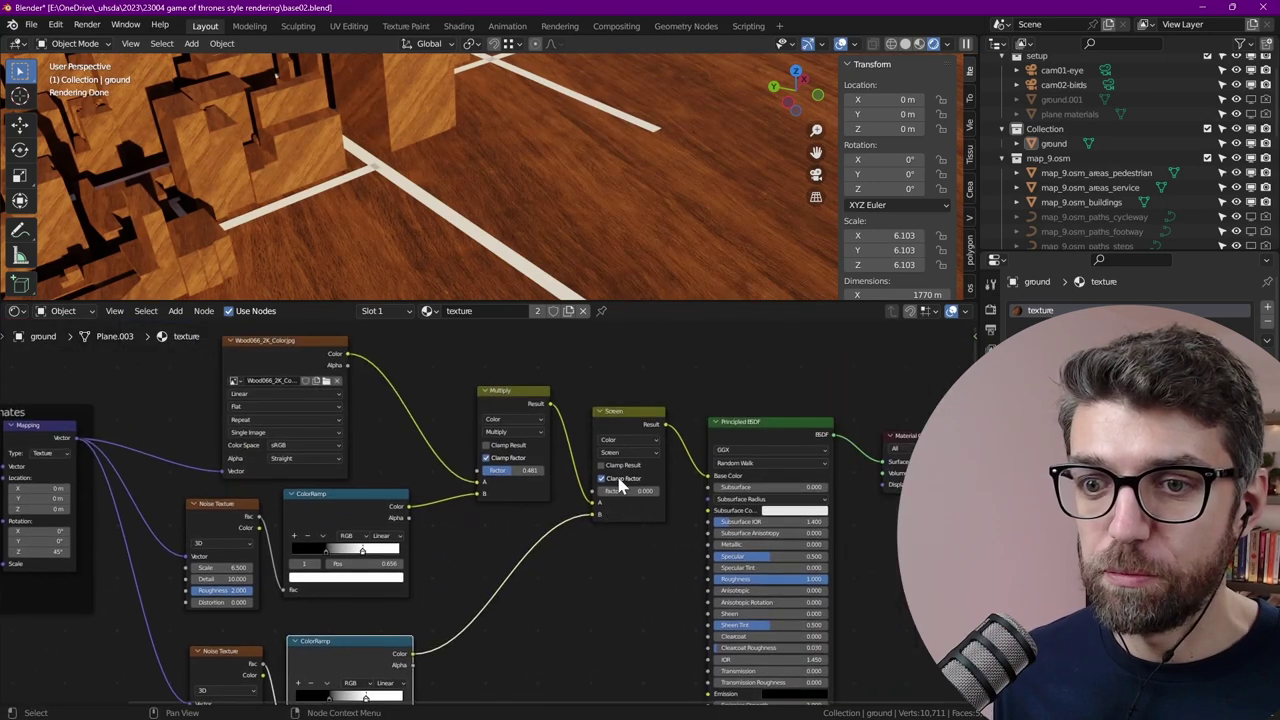
pyautogui.moveTo(590, 498); pyautogui.dragTo(598, 498)
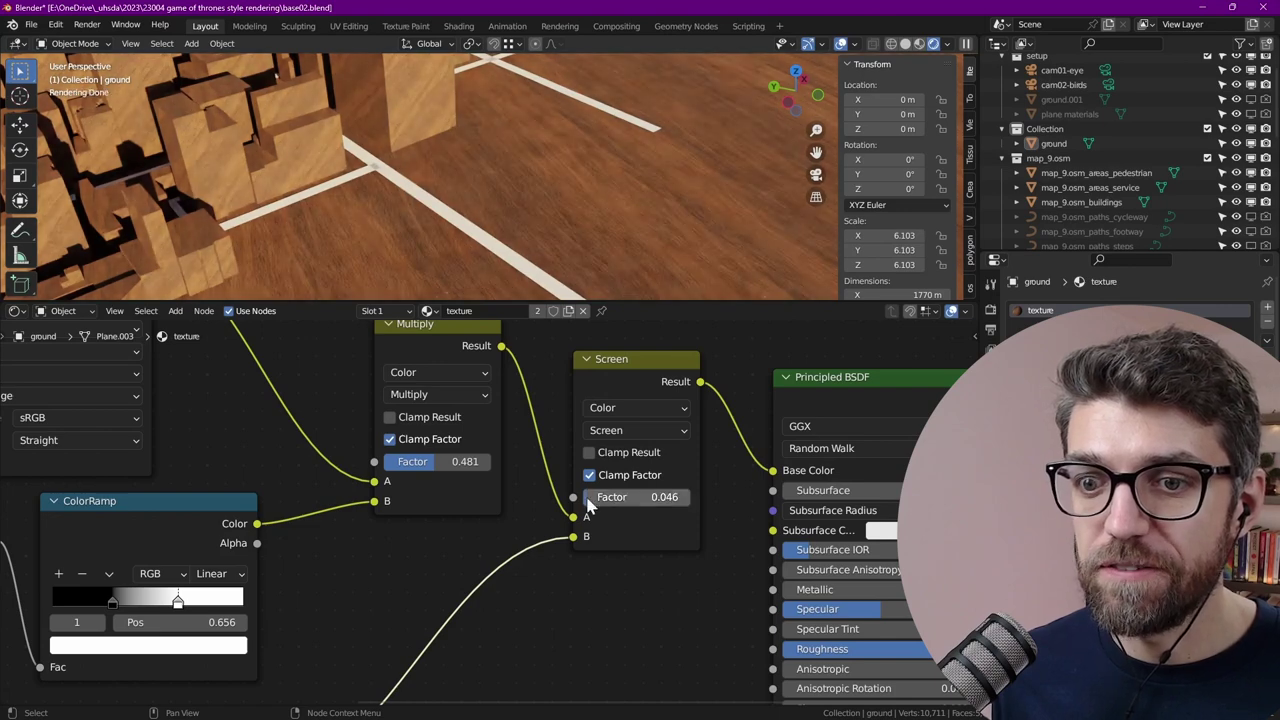
pyautogui.moveTo(575, 255); pyautogui.dragTo(559, 155, button='middle')
pyautogui.scroll(-4, 559, 155)
pyautogui.scroll(7, 425, 165)
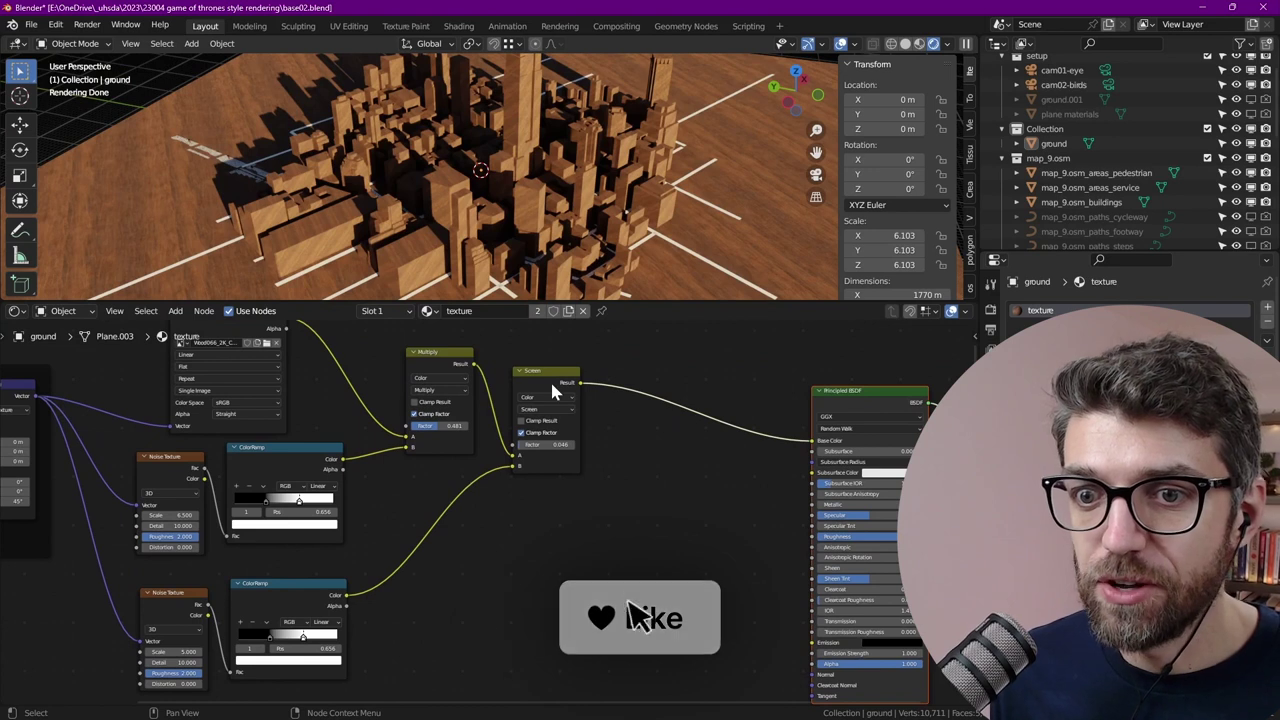
# Duplicate the upper ColorRamp and link the copy between the Screen result and the Principled BSDF's Roughness input
pyautogui.hotkey('shift', 'a')
pyautogui.click(278, 455)
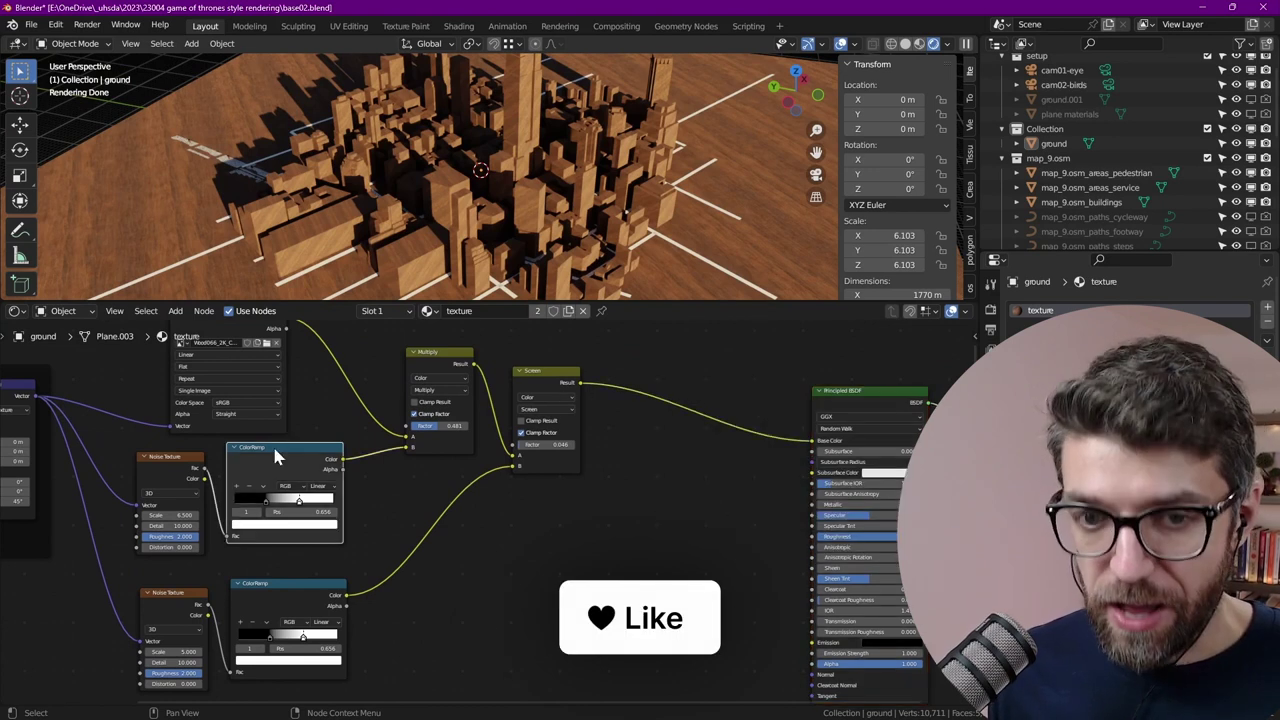
pyautogui.hotkey('shift', 'd')
pyautogui.click(670, 489)
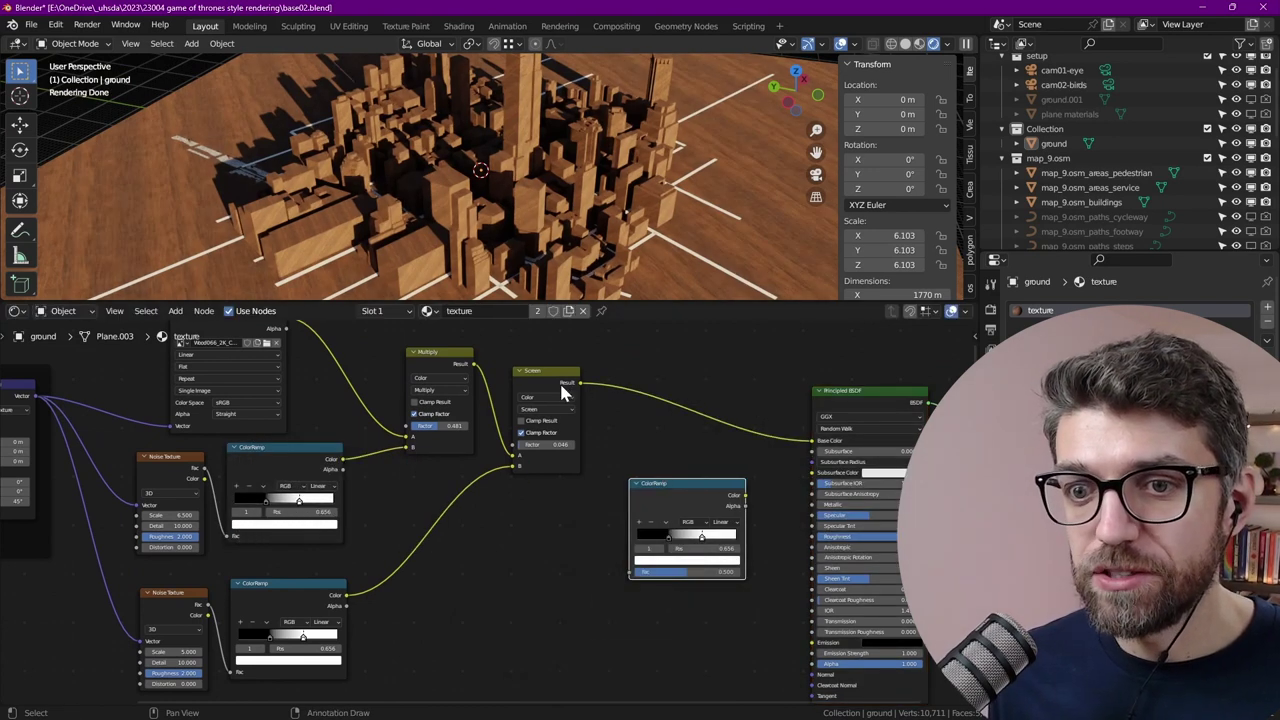
pyautogui.click(577, 398)
pyautogui.moveTo(578, 384); pyautogui.dragTo(630, 571)
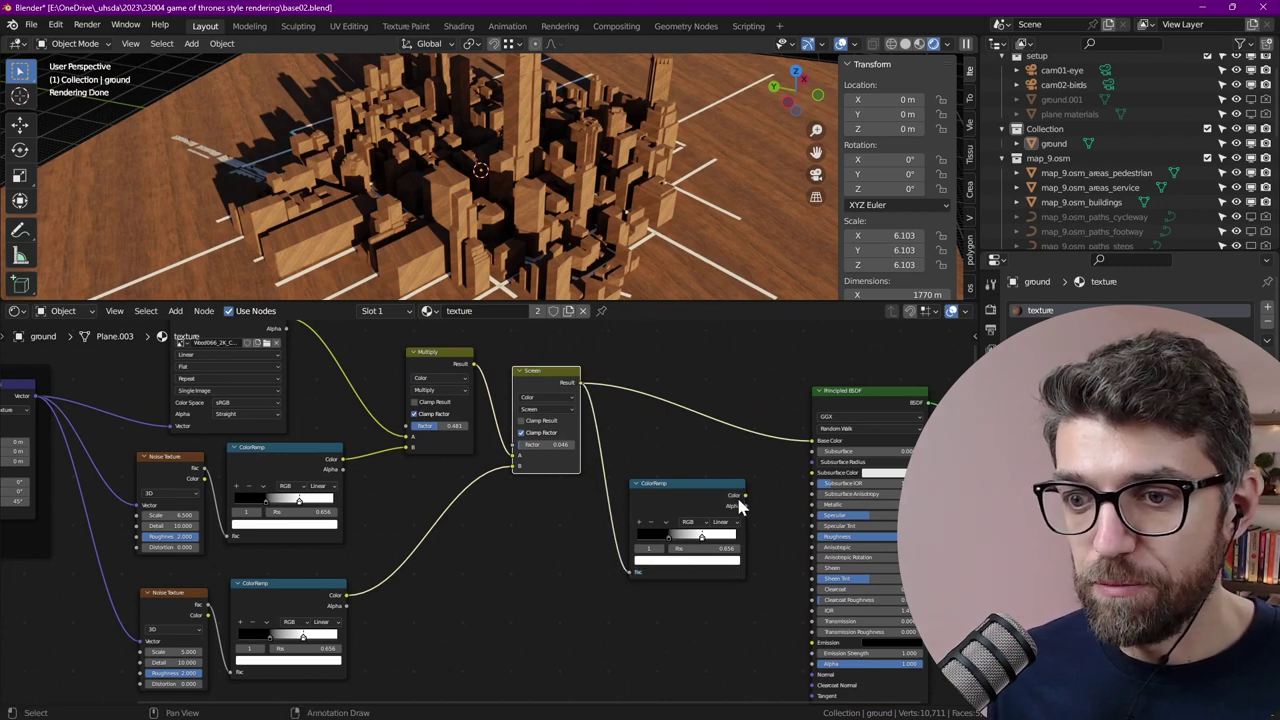
pyautogui.moveTo(745, 497); pyautogui.dragTo(814, 540)
pyautogui.scroll(-2, 412, 190)
pyautogui.scroll(3, 720, 540)
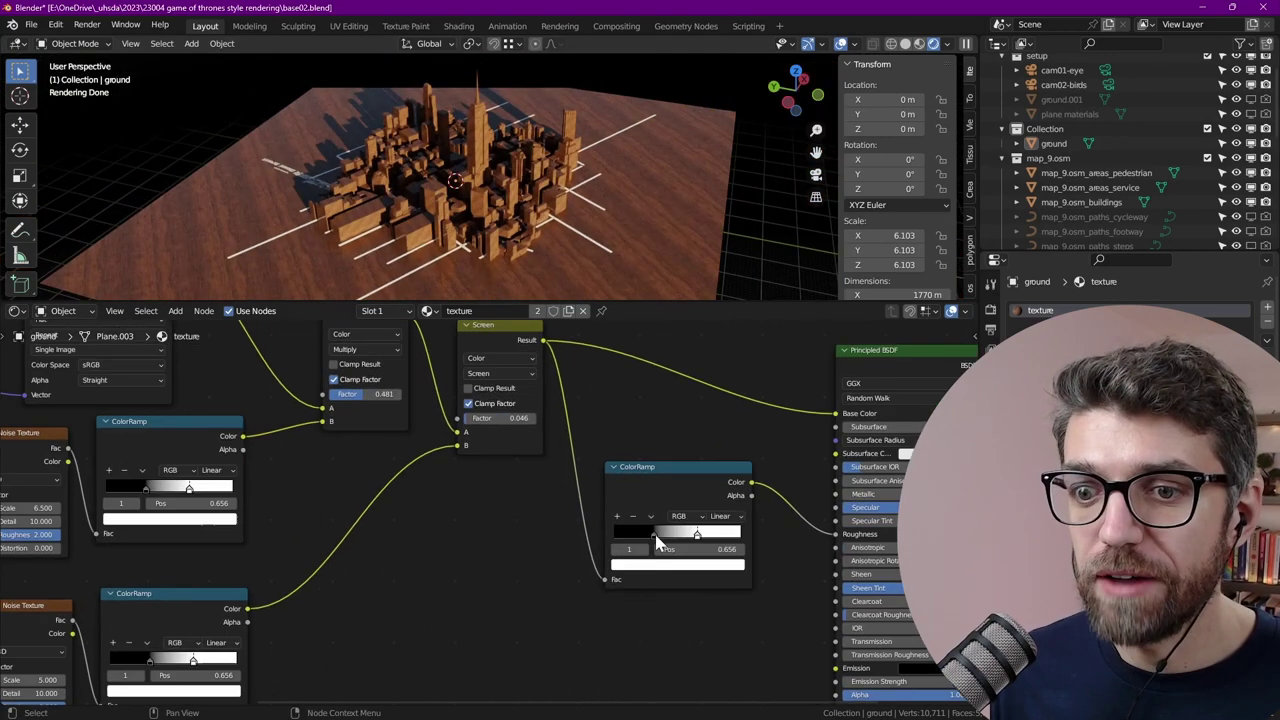
# Shift the roughness ColorRamp's stops so the black one is at the start and the white one at about 0.187
pyautogui.scroll(3, 449, 177)
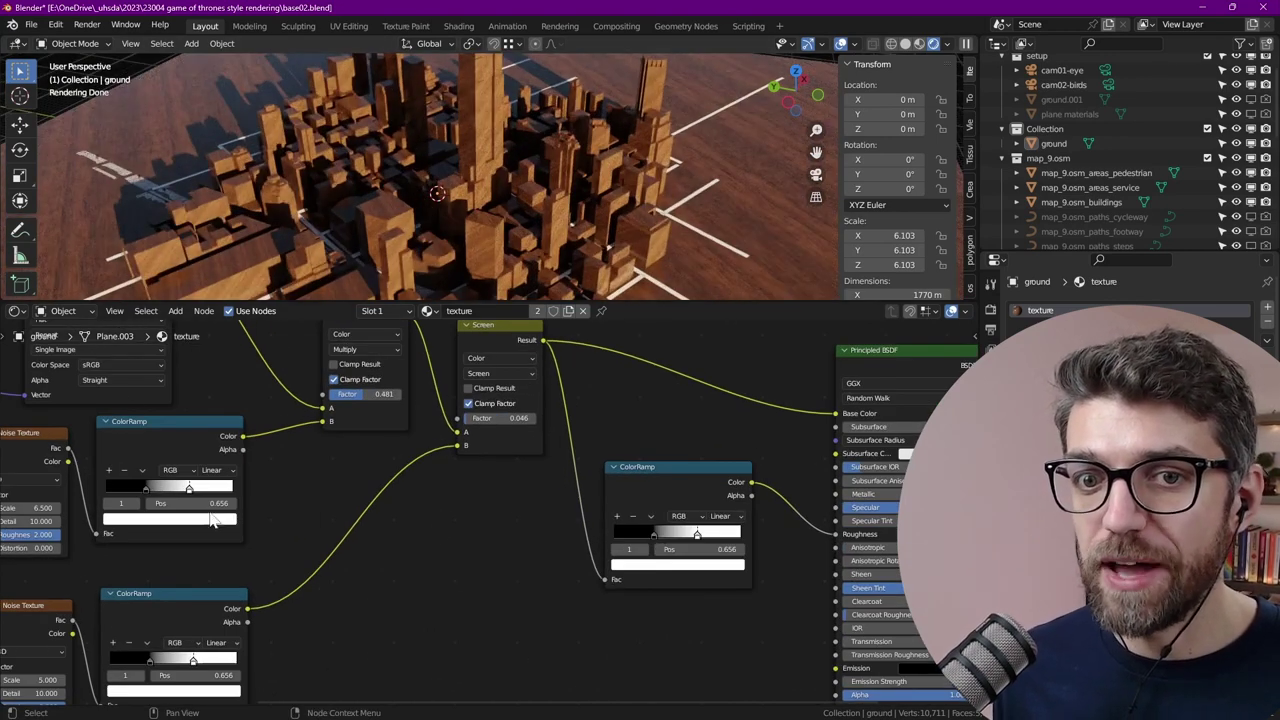
pyautogui.moveTo(505, 183); pyautogui.dragTo(570, 182, button='middle')
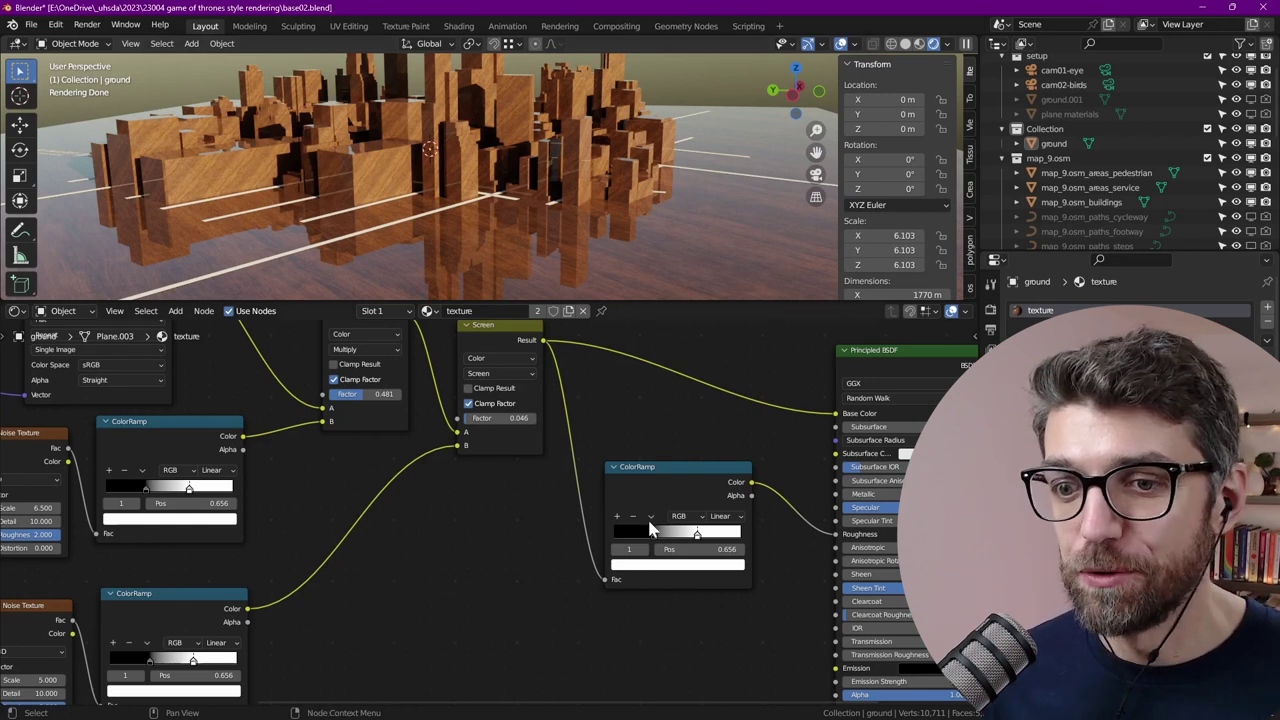
pyautogui.moveTo(660, 543)
pyautogui.mouseDown()
pyautogui.moveTo(643, 541)
pyautogui.moveTo(677, 540)
pyautogui.moveTo(640, 541)
pyautogui.mouseUp()
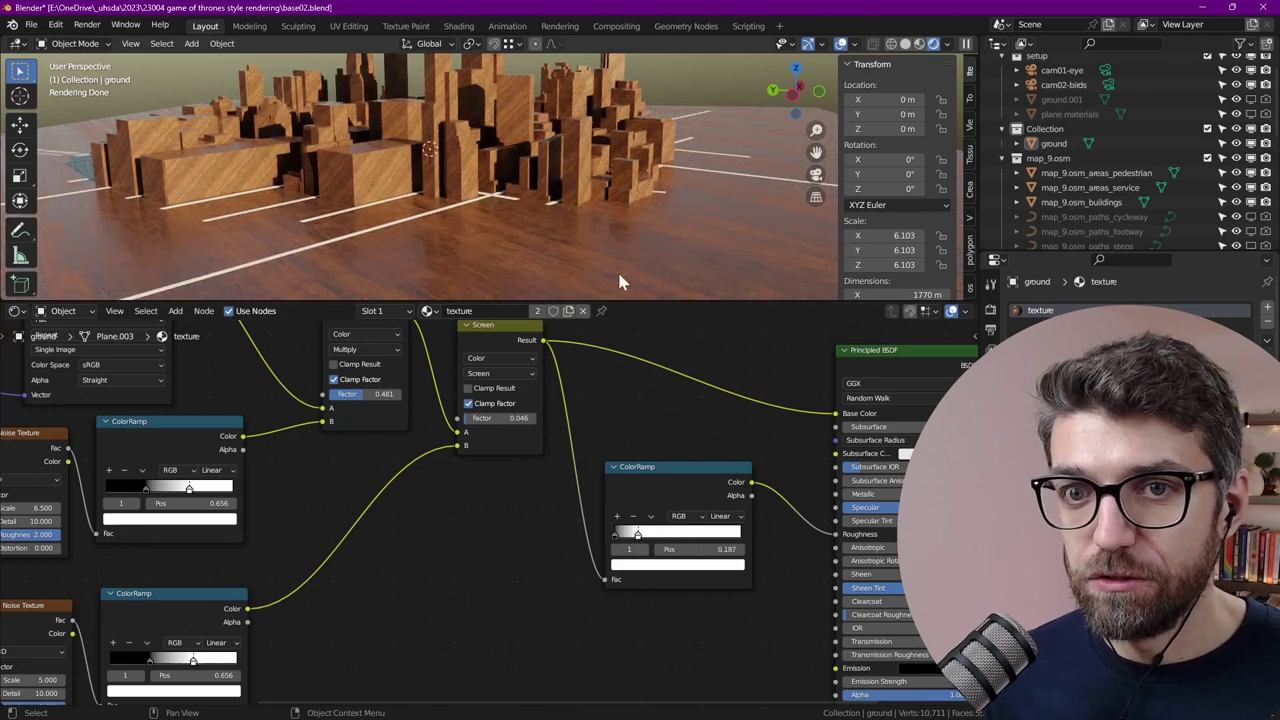
pyautogui.scroll(10, 392, 160)
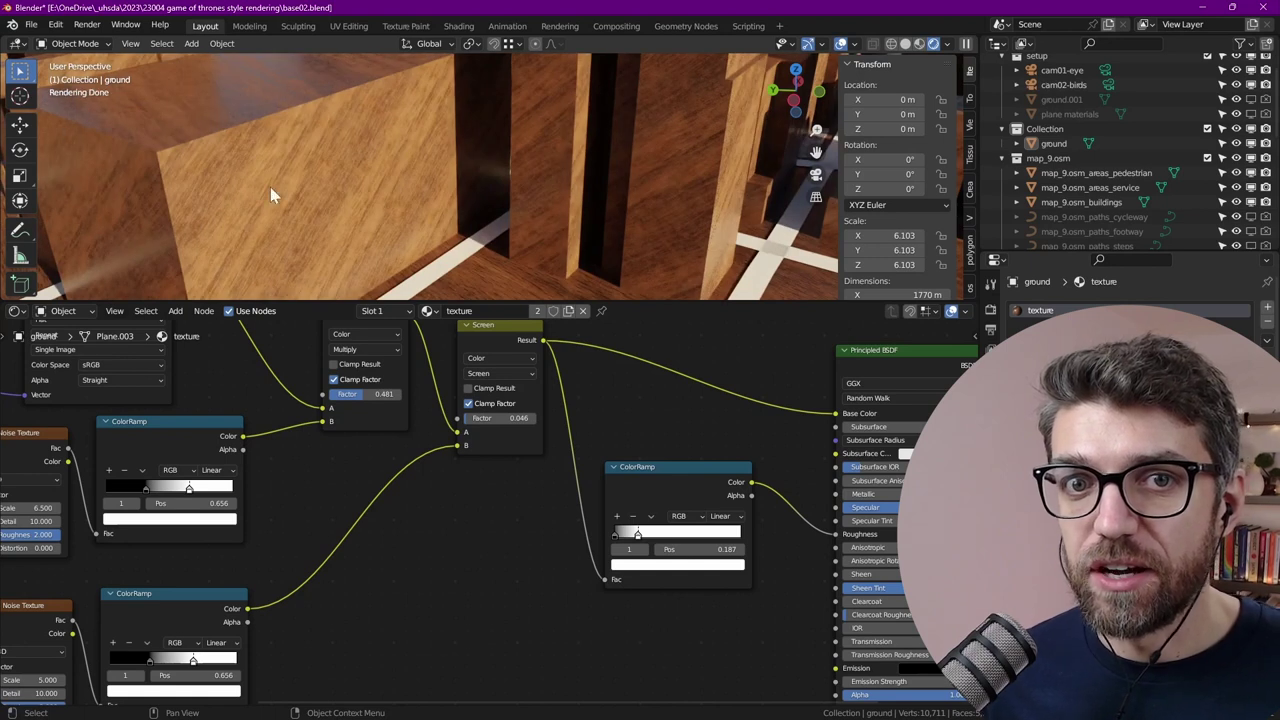
# Lighten the roughness ColorRamp's black stop to a grey with a value of about 0.17
pyautogui.scroll(2, 620, 563)
pyautogui.click(624, 546)
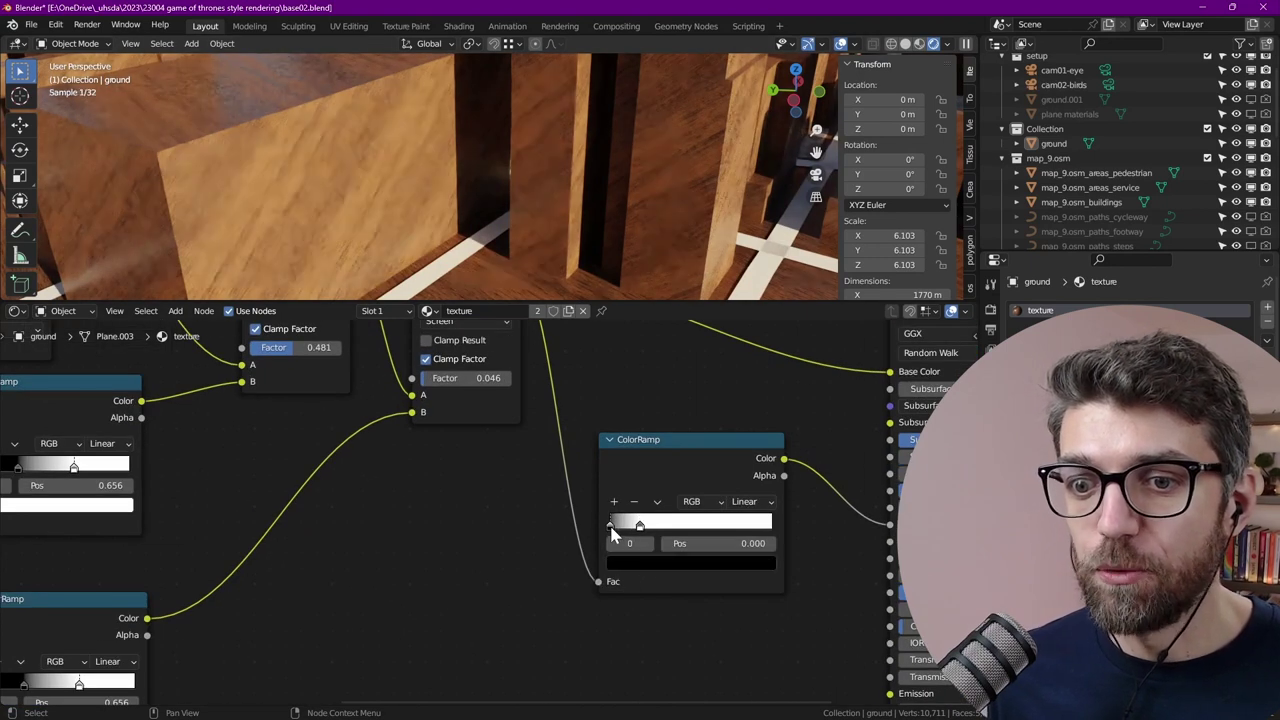
pyautogui.click(652, 568)
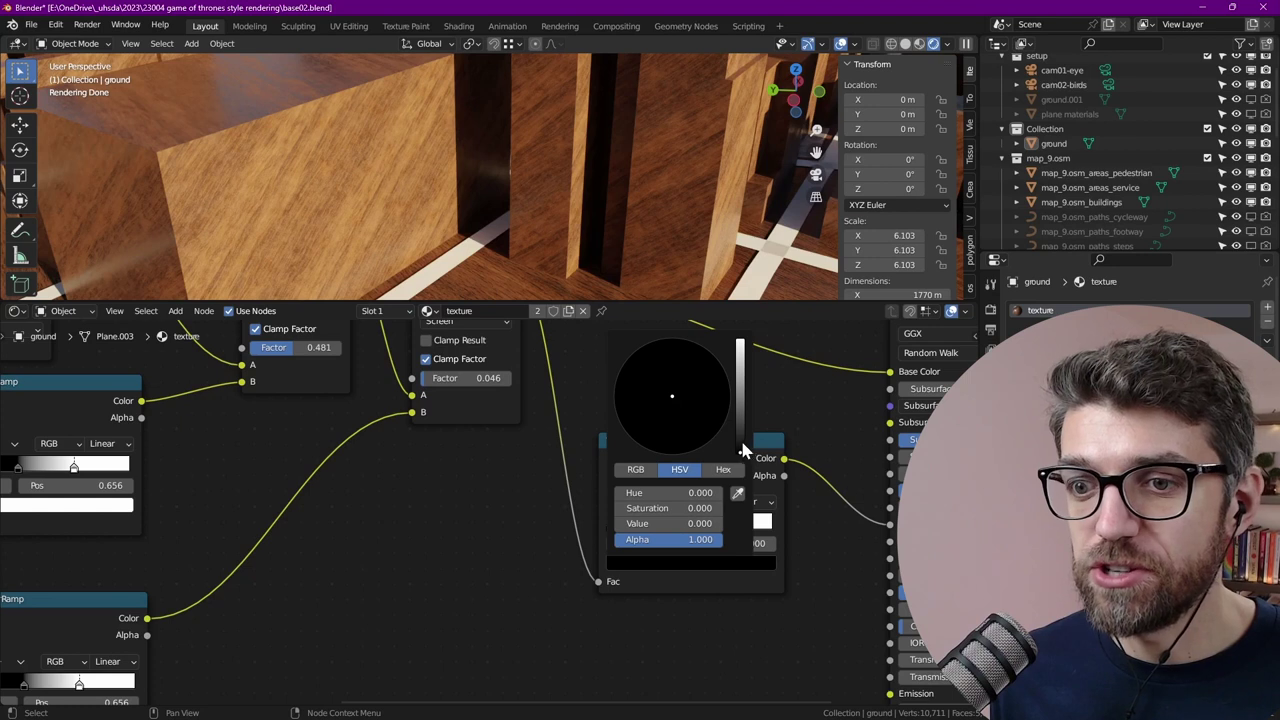
pyautogui.moveTo(742, 450); pyautogui.dragTo(740, 396)
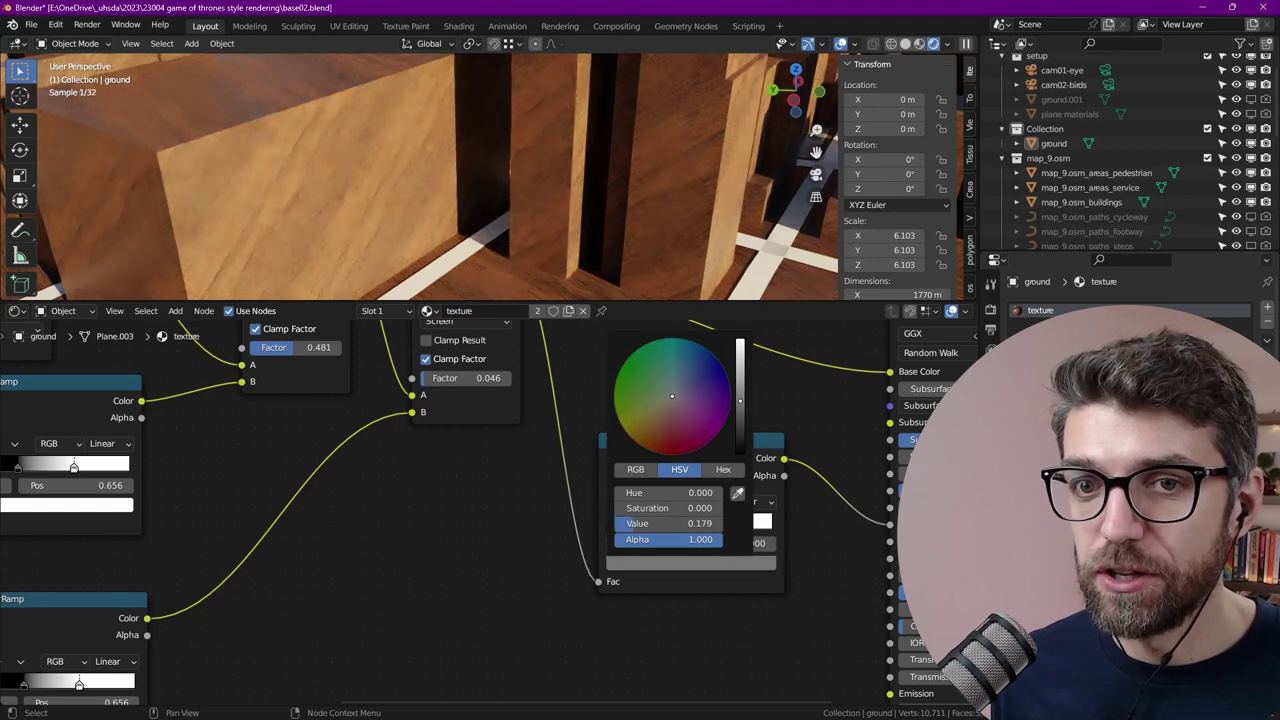
pyautogui.scroll(-14, 480, 245)
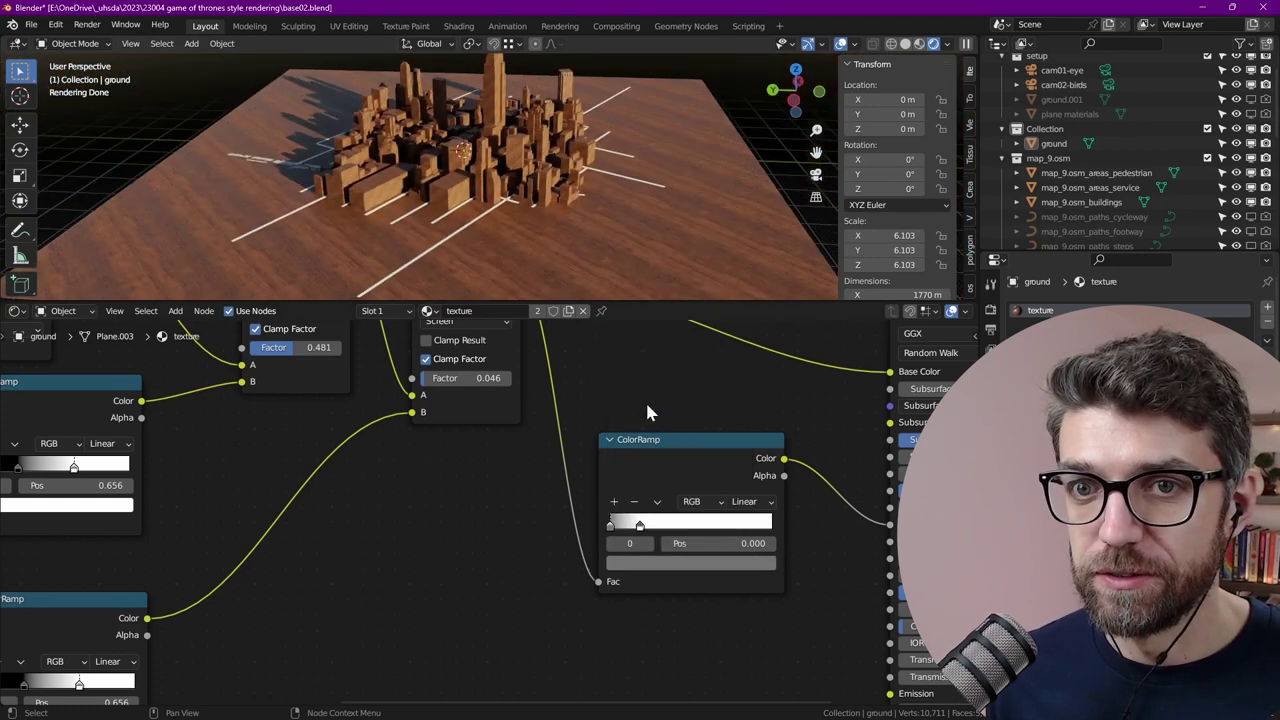
# Duplicate the roughness ColorRamp with its Screen link kept and place the copy below the original
pyautogui.moveTo(635, 397); pyautogui.dragTo(580, 347, button='middle')
pyautogui.click(613, 389)
pyautogui.scroll(-5, 637, 388)
pyautogui.moveTo(651, 416); pyautogui.dragTo(653, 356, button='middle')
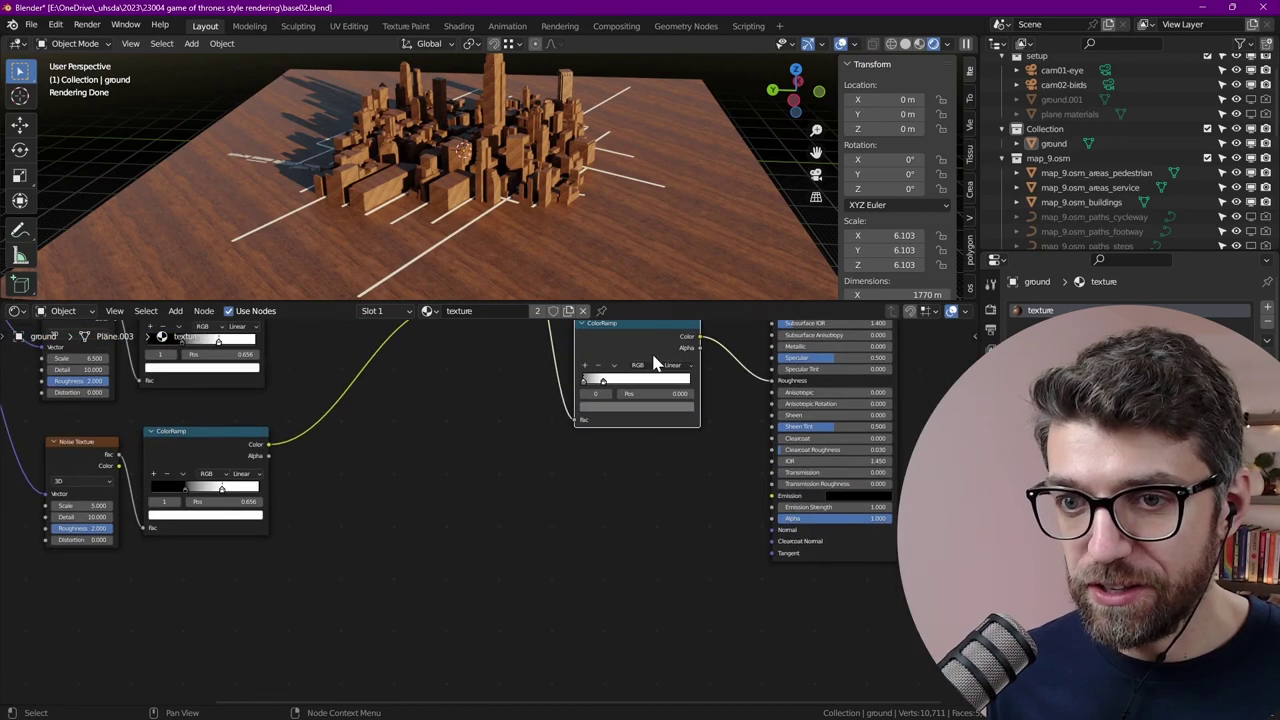
pyautogui.hotkey('ctrl', 'shift', 'd')
pyautogui.click(660, 548)
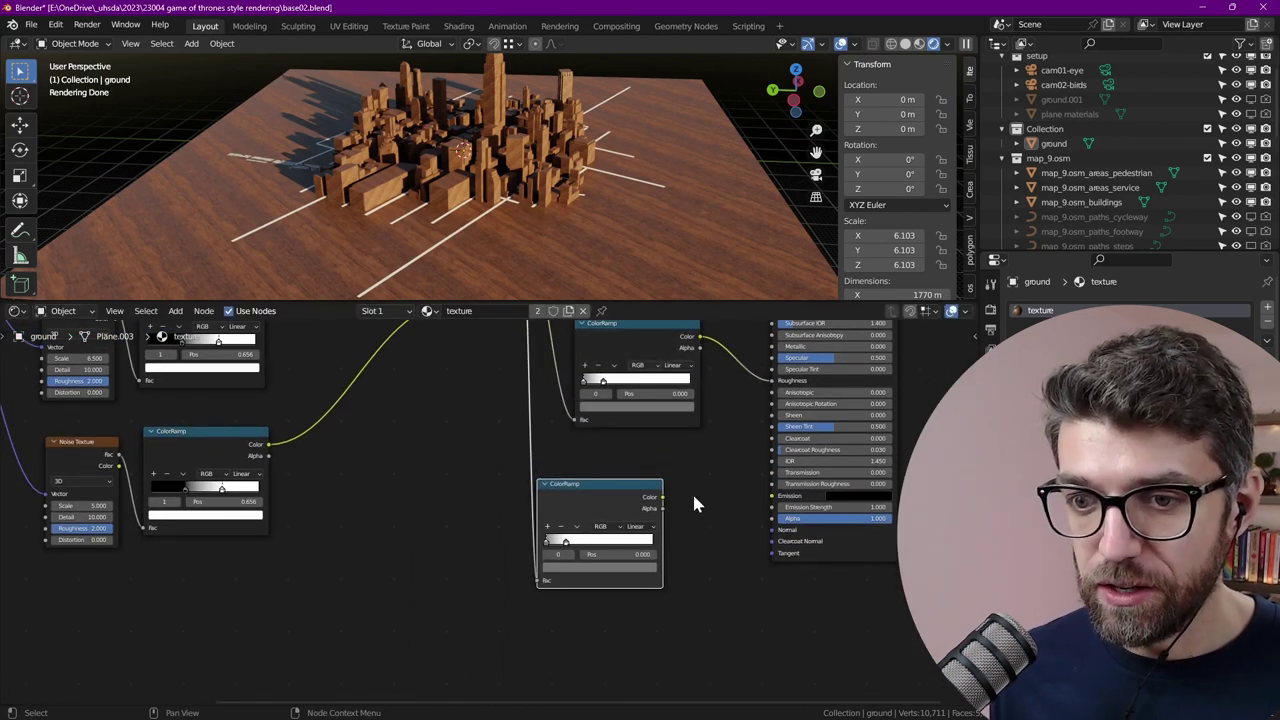
pyautogui.hotkey('shift', 'a')
pyautogui.press('s')
pyautogui.press('Escape')
pyautogui.hotkey('shift', 'a')
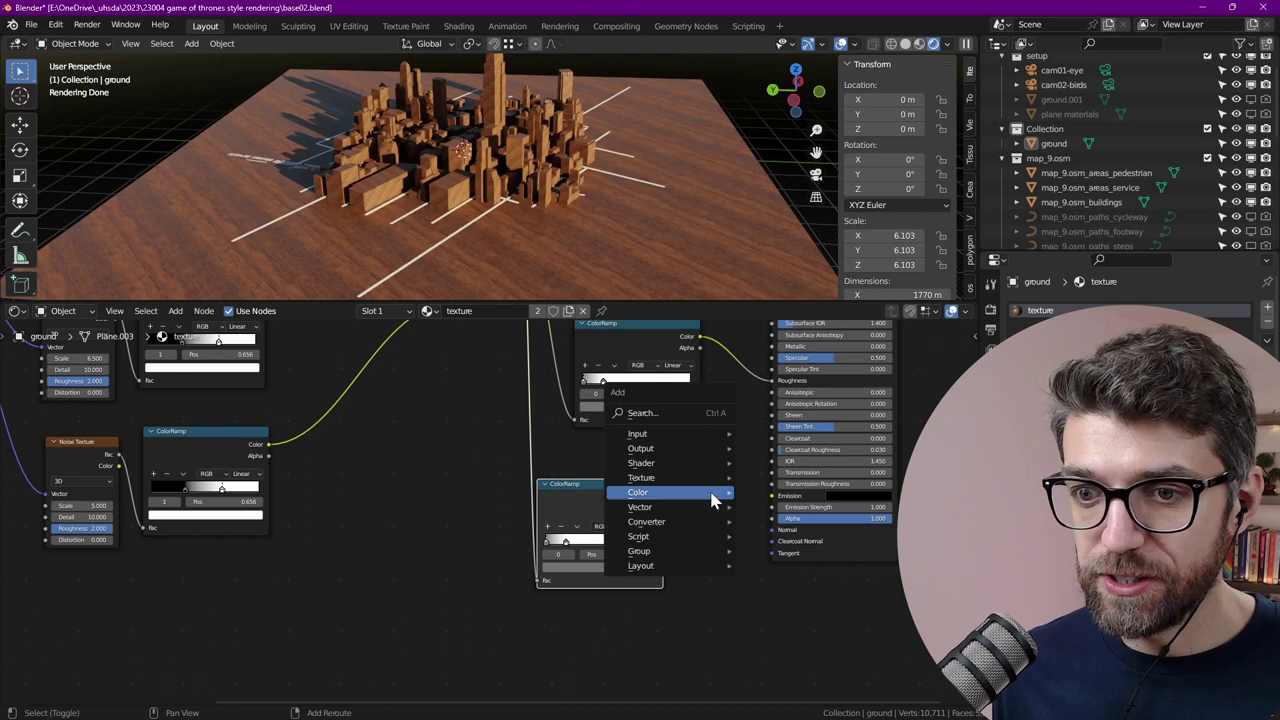
pyautogui.press('Escape')
# Add a Bump node, link the duplicated ColorRamp's Color to its Height and its Normal to the Principled BSDF's Normal
pyautogui.hotkey('shift', 'a')
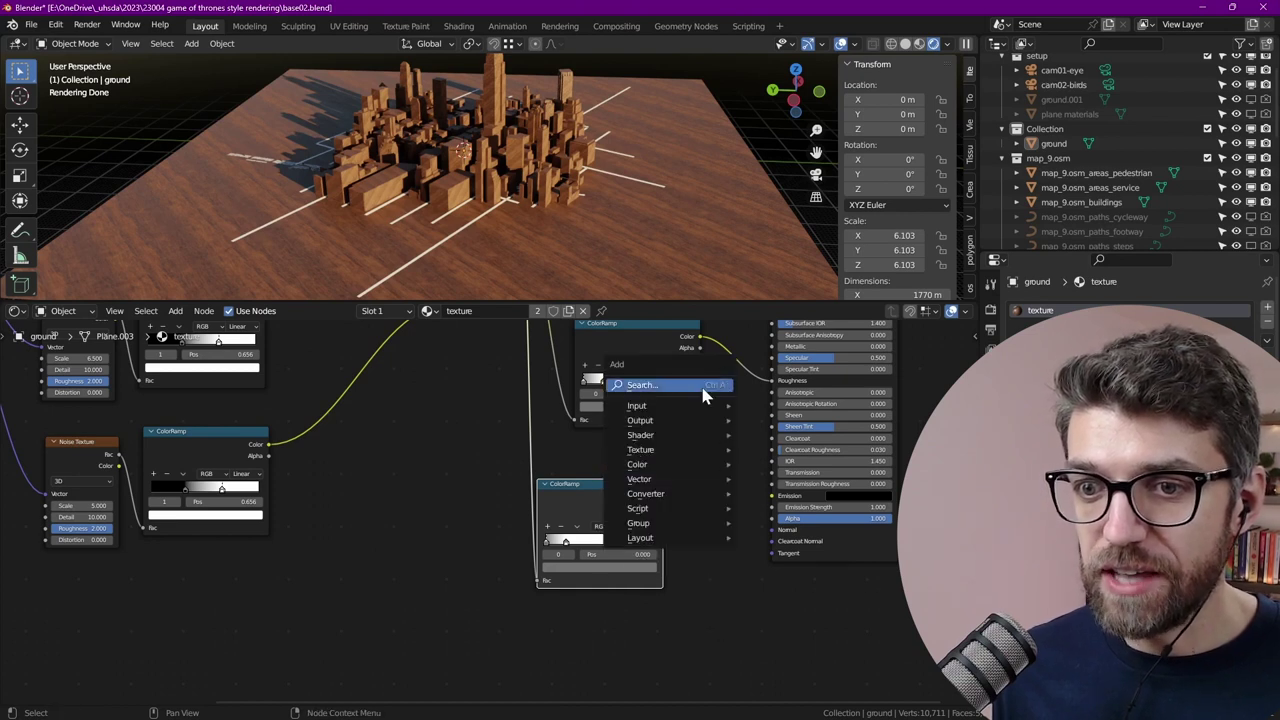
pyautogui.write('BUMP')
pyautogui.press('Return')
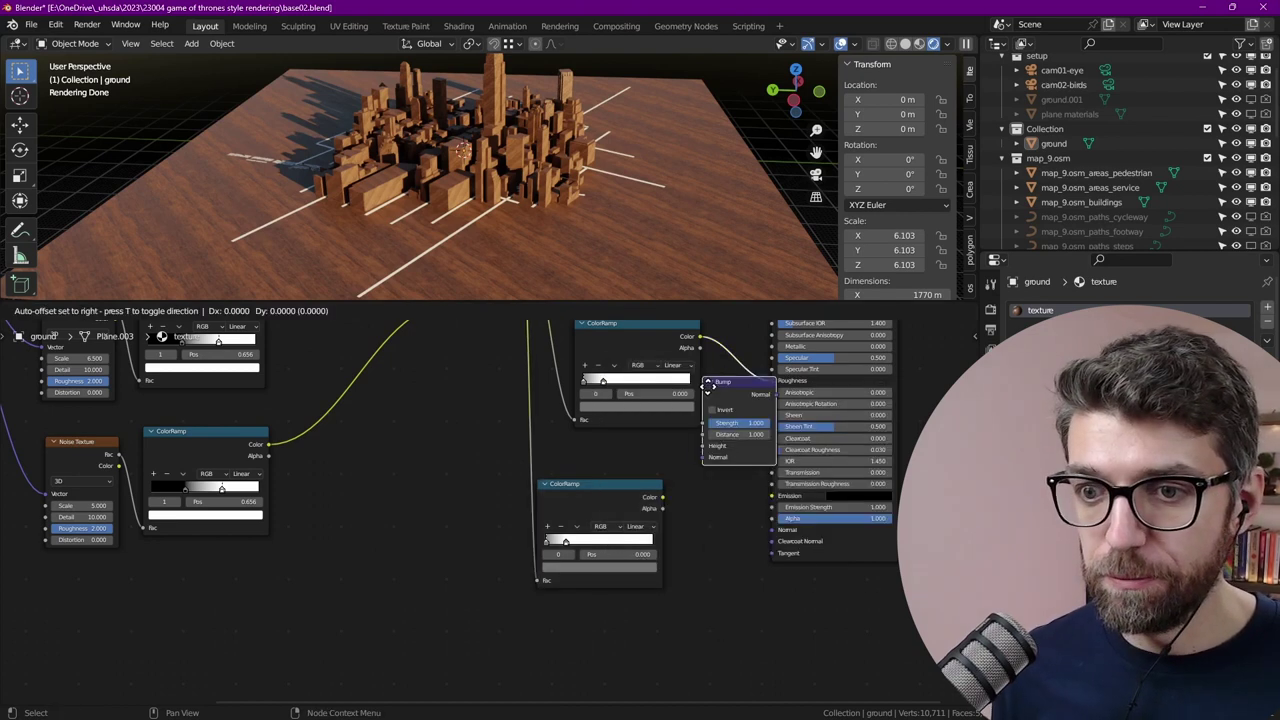
pyautogui.click(684, 488)
pyautogui.scroll(2, 684, 487)
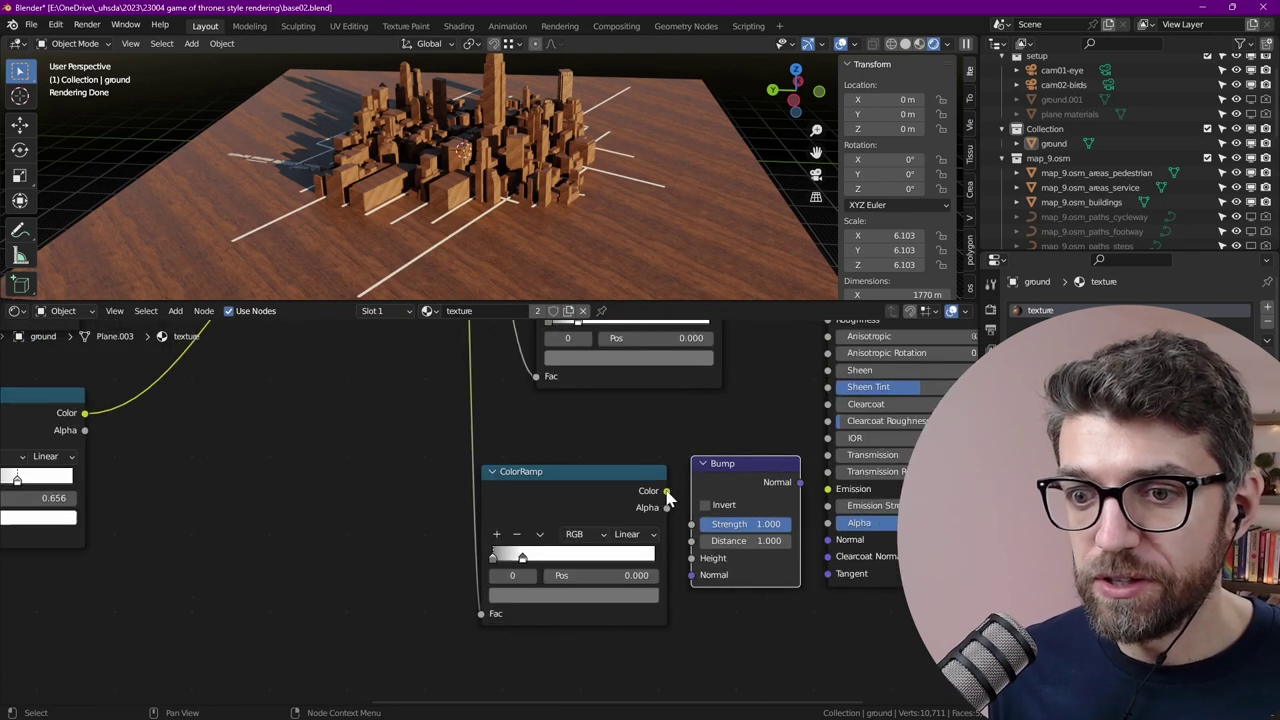
pyautogui.moveTo(667, 491); pyautogui.dragTo(691, 557)
pyautogui.moveTo(800, 482); pyautogui.dragTo(827, 540)
# Set the Bump node's Strength and Distance to 2
pyautogui.scroll(2, 752, 527)
pyautogui.doubleClick(755, 530)
pyautogui.write('2')
pyautogui.press('Tab')
pyautogui.write('2')
pyautogui.press('Return')
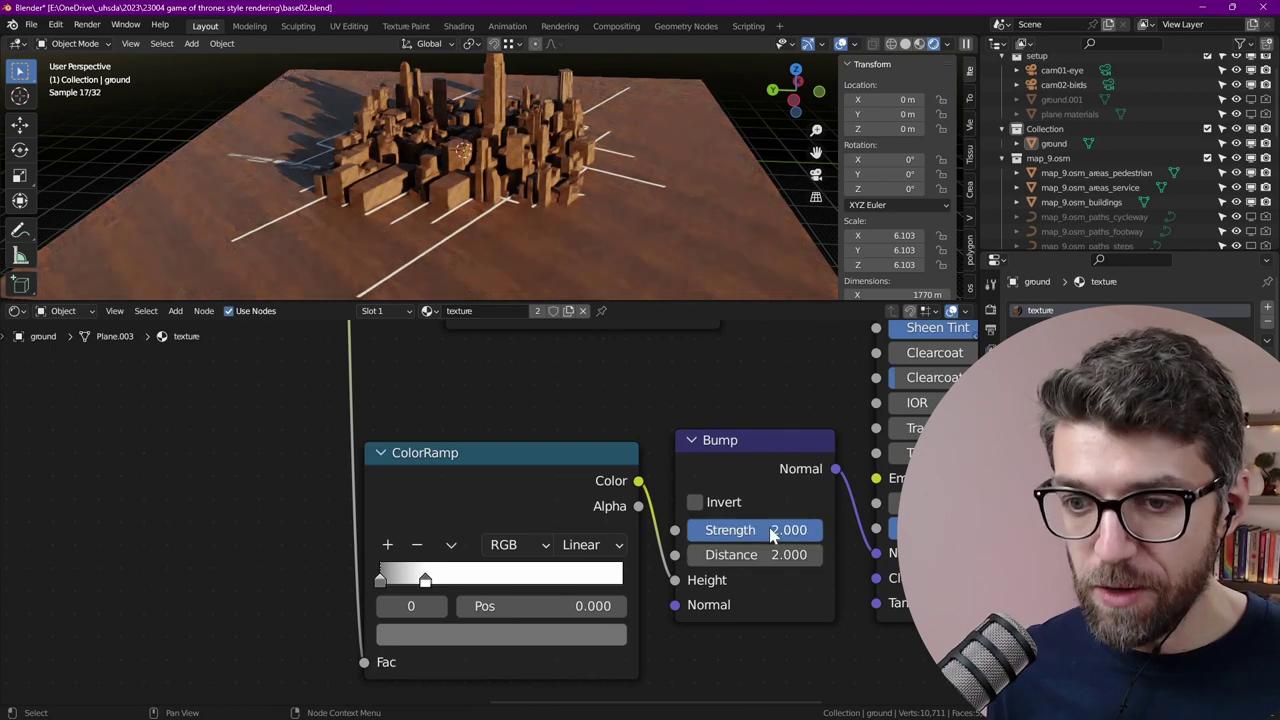
# Set the bump ColorRamp's grey stop to black at about 0.207 and shift its white stop near the middle
pyautogui.moveTo(464, 567); pyautogui.dragTo(599, 494, button='middle')
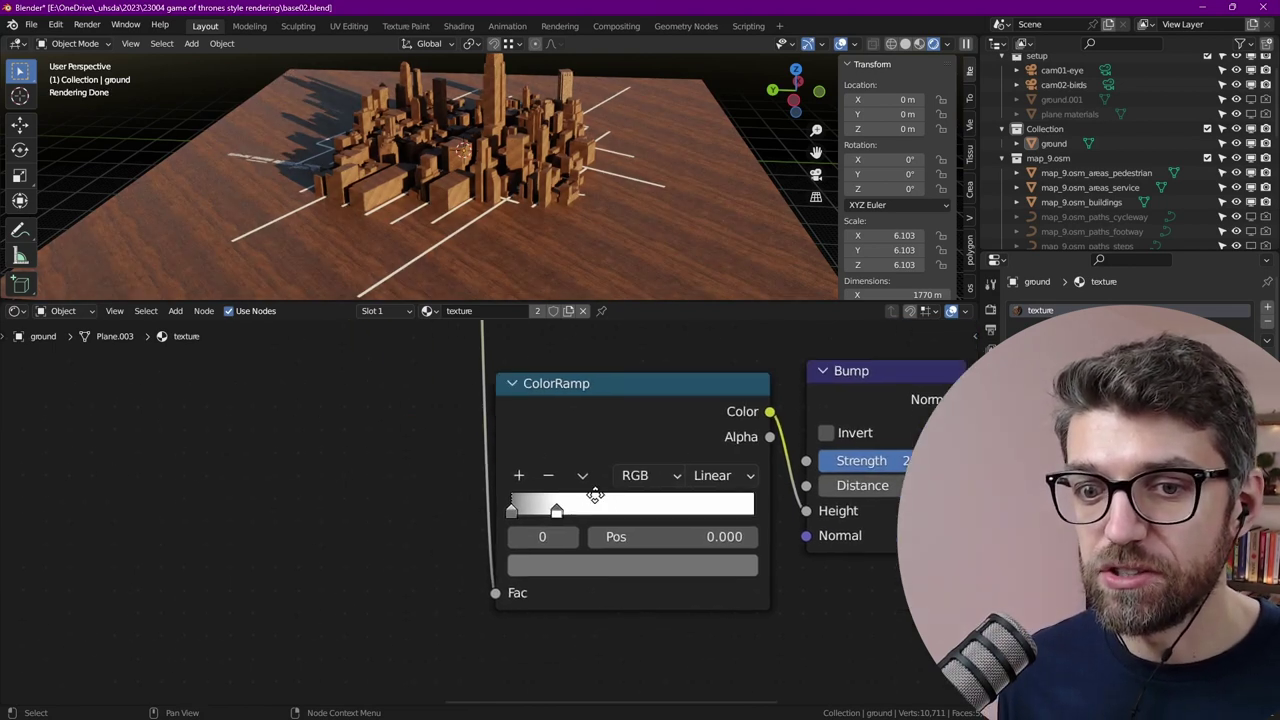
pyautogui.scroll(4, 526, 520)
pyautogui.click(508, 506)
pyautogui.click(606, 576)
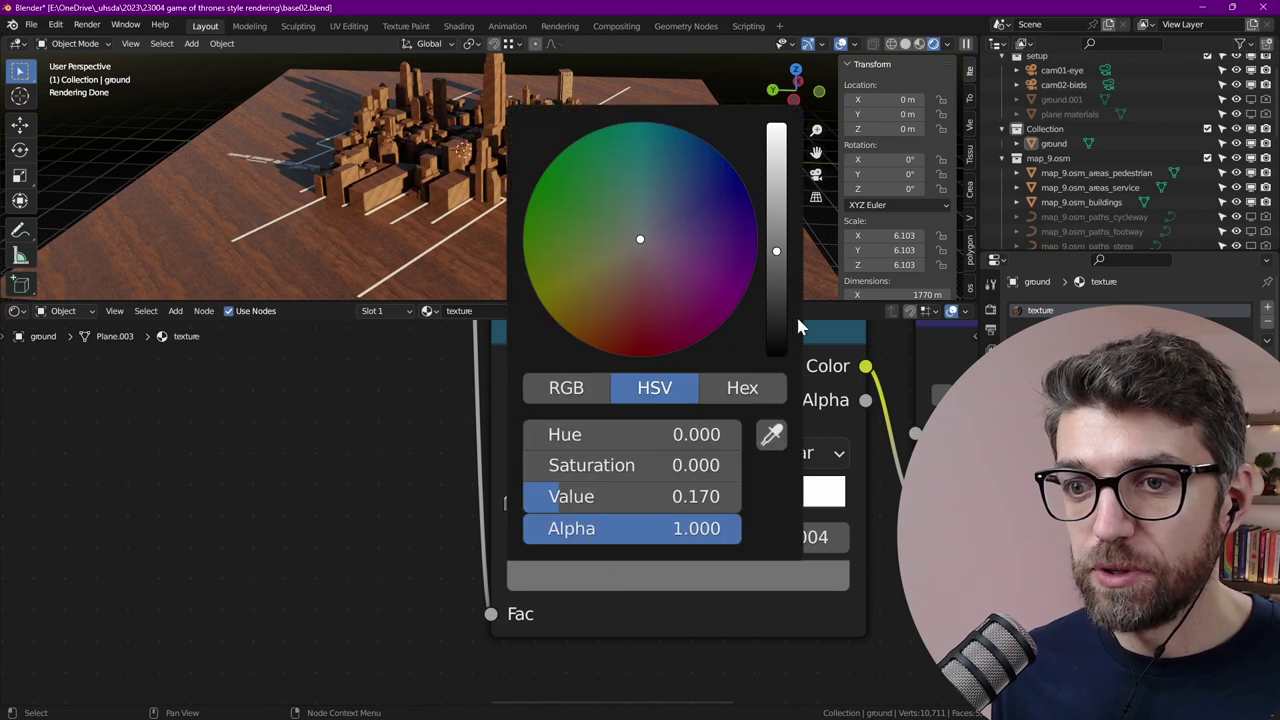
pyautogui.moveTo(777, 328); pyautogui.dragTo(777, 370)
pyautogui.moveTo(572, 500); pyautogui.dragTo(668, 500)
pyautogui.moveTo(523, 498); pyautogui.dragTo(584, 504)
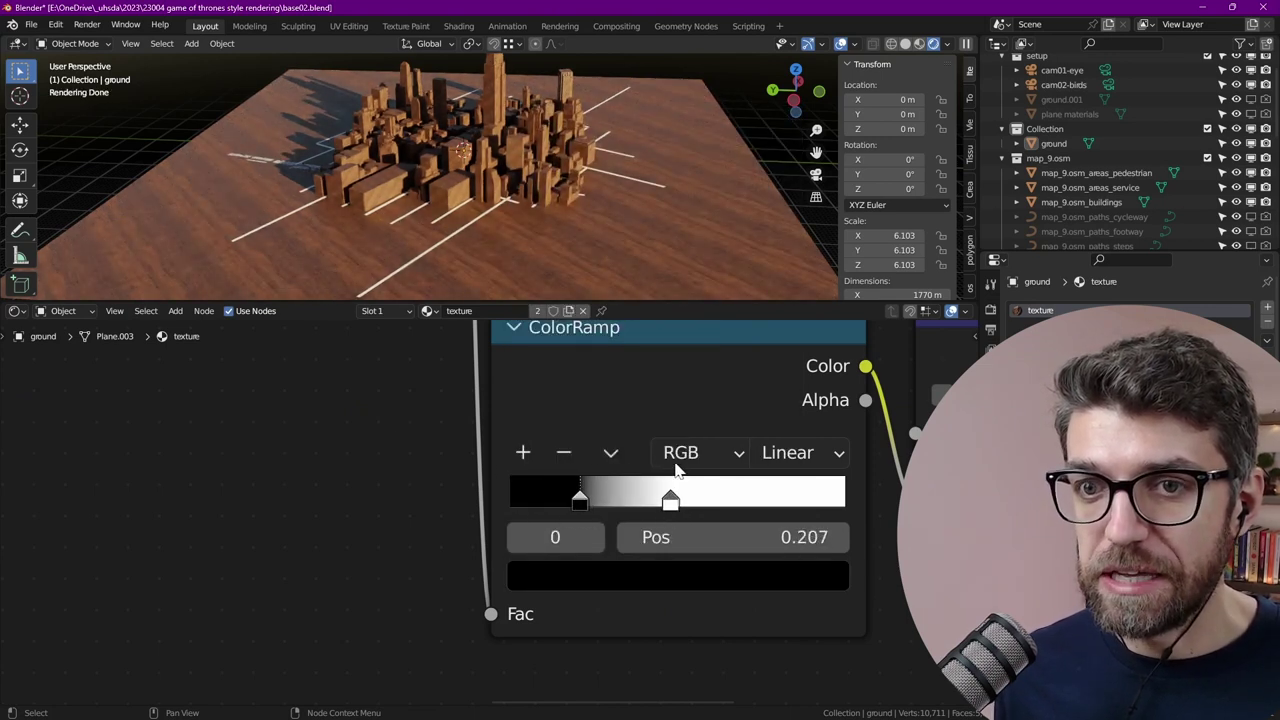
# Darken the roughness ColorRamp's grey stop slightly and check the ground's reflections
pyautogui.scroll(5, 463, 256)
pyautogui.moveTo(463, 256)
pyautogui.mouseDown(button='middle')
pyautogui.moveTo(386, 223)
pyautogui.moveTo(528, 208)
pyautogui.moveTo(459, 251)
pyautogui.mouseUp(button='middle')
pyautogui.scroll(4, 479, 252)
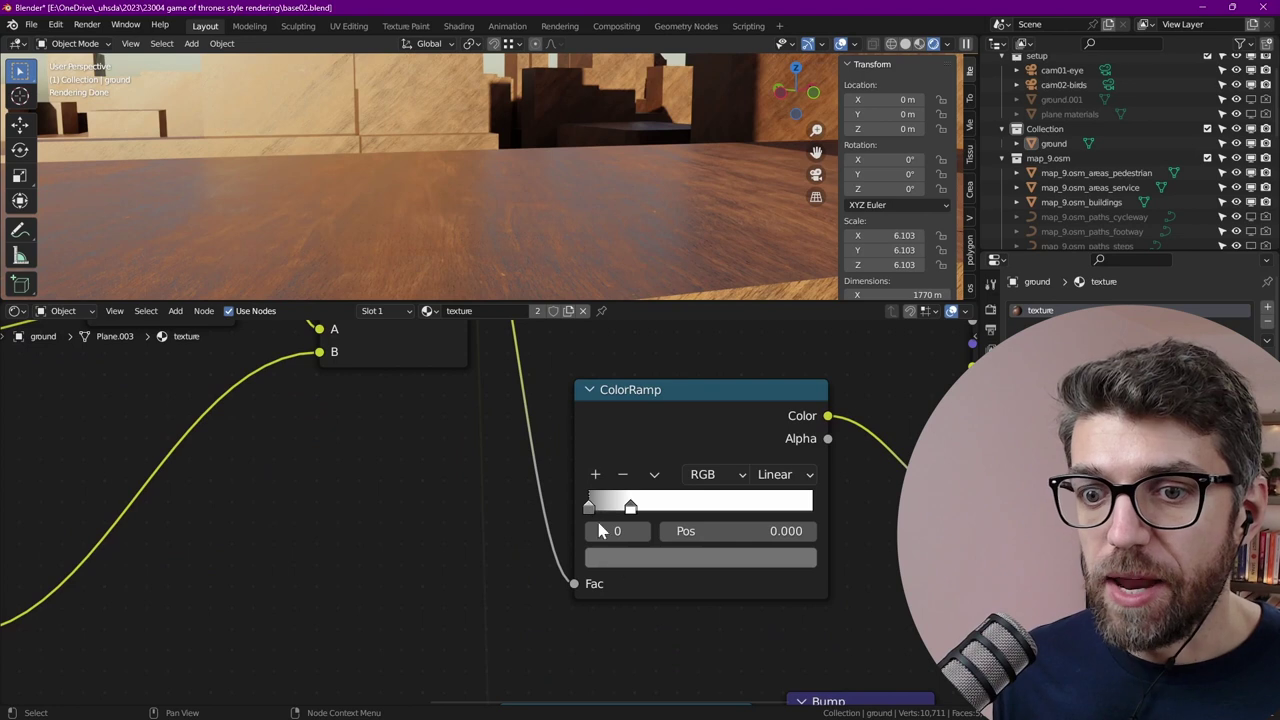
pyautogui.click(629, 563)
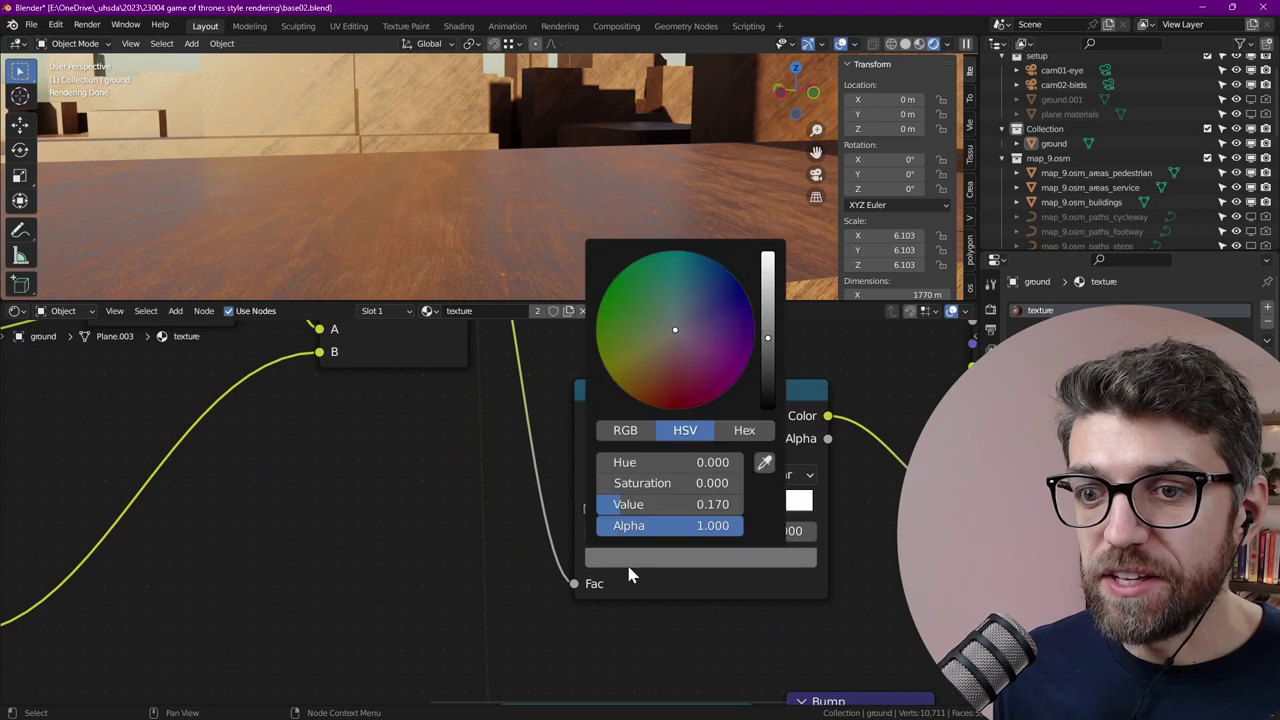
pyautogui.moveTo(767, 354); pyautogui.dragTo(768, 363)
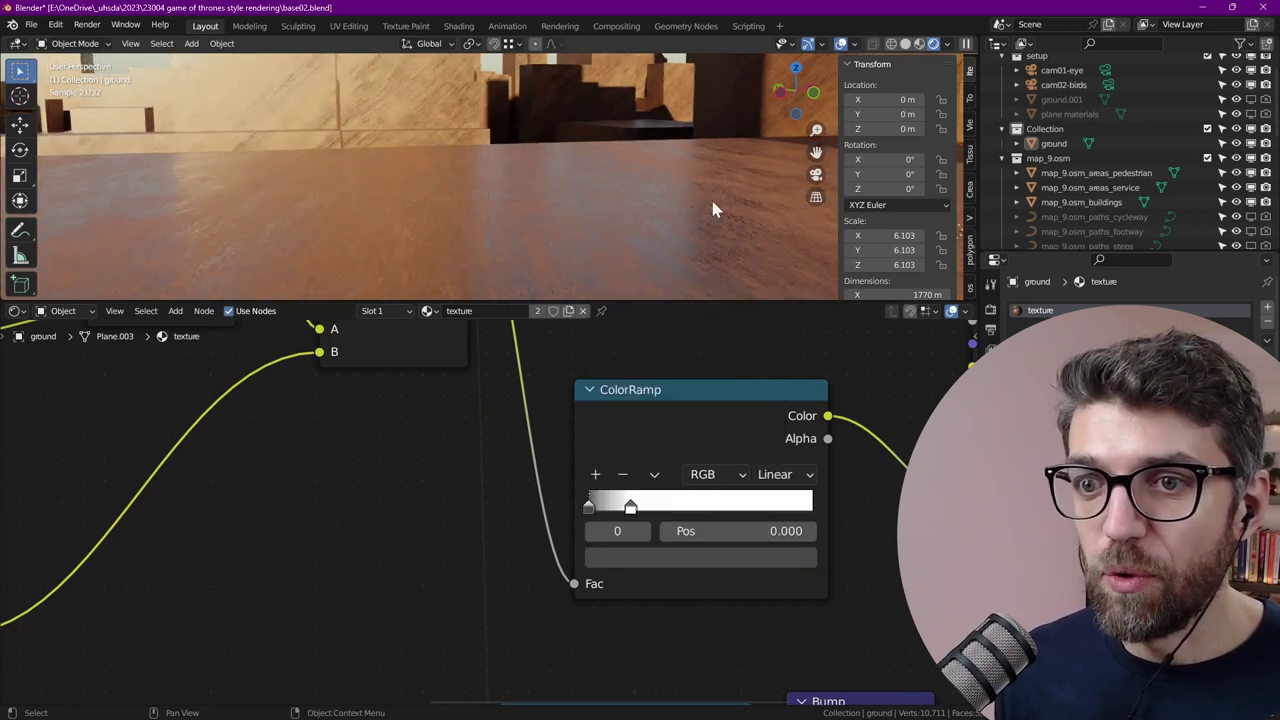
pyautogui.moveTo(702, 212); pyautogui.dragTo(509, 243, button='middle')
pyautogui.scroll(-6, 514, 220)
pyautogui.scroll(6, 509, 243)
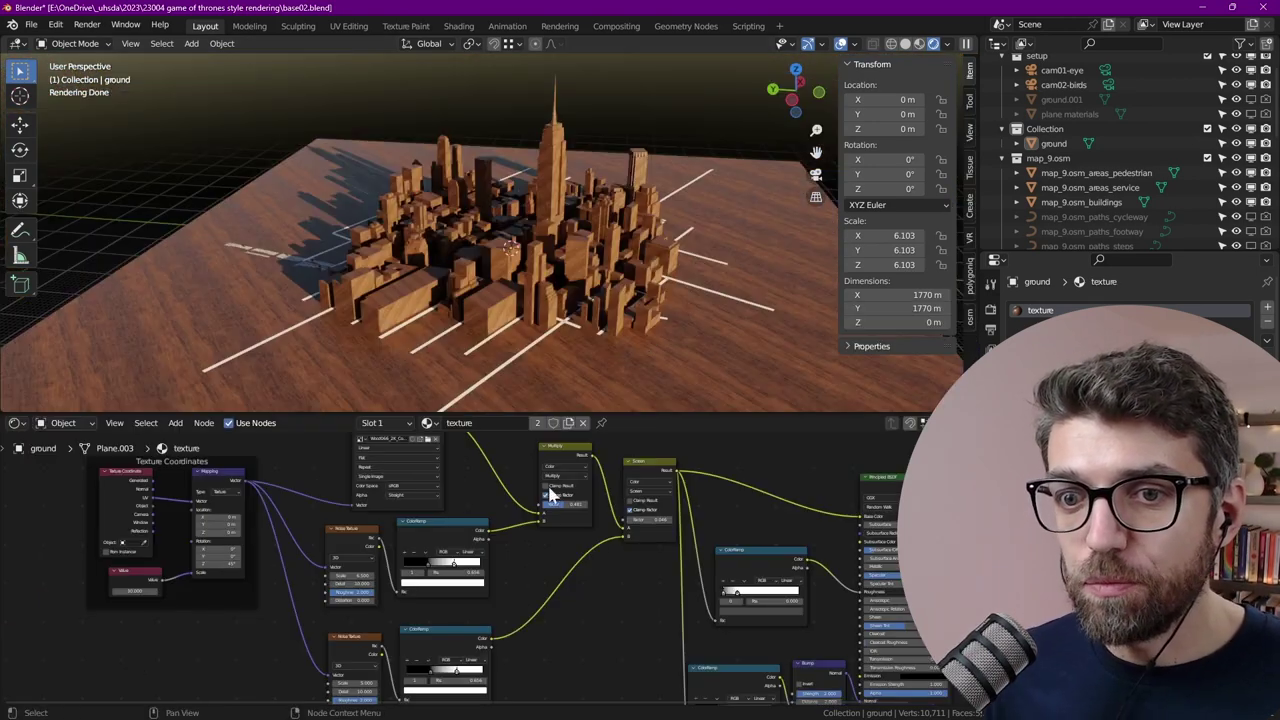
# Make room in the node tree by moving the lower noise pair down and the Screen node with everything after it away
pyautogui.moveTo(548, 491); pyautogui.dragTo(566, 531, button='middle')
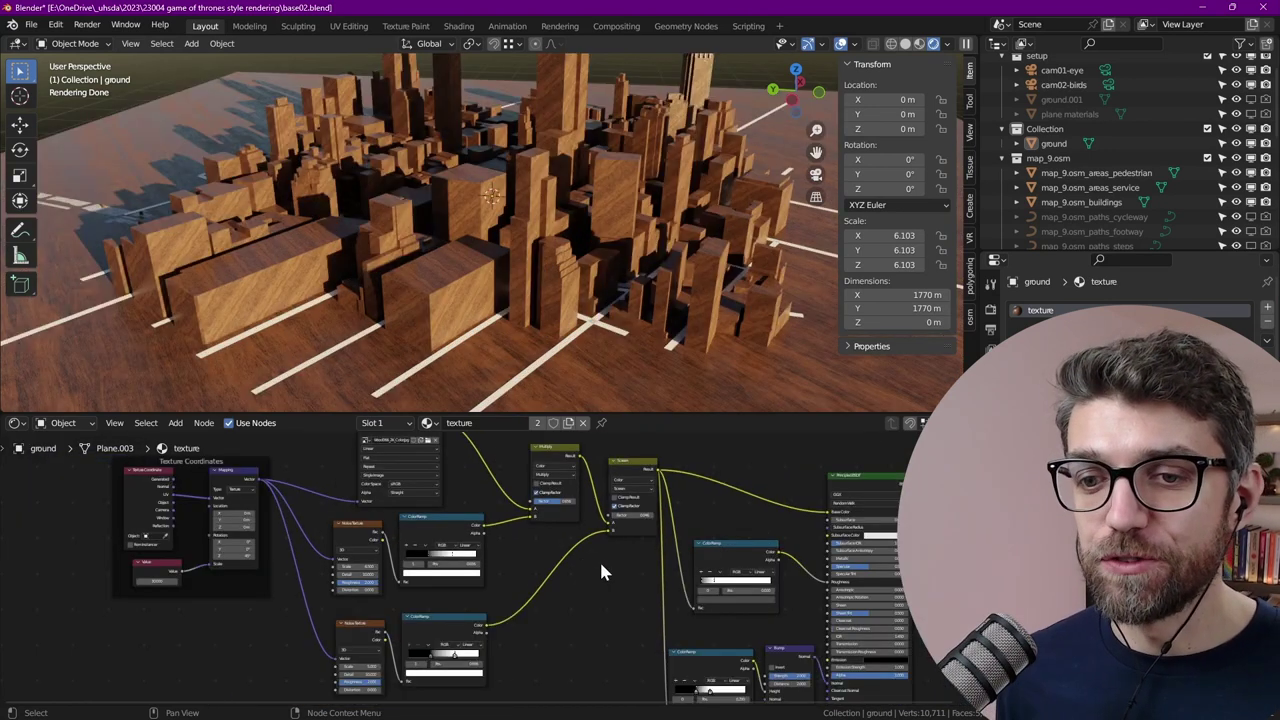
pyautogui.scroll(-4, 582, 538)
pyautogui.moveTo(601, 606); pyautogui.dragTo(609, 494, button='middle')
pyautogui.moveTo(555, 575); pyautogui.dragTo(424, 484)
pyautogui.moveTo(511, 503); pyautogui.dragTo(543, 571)
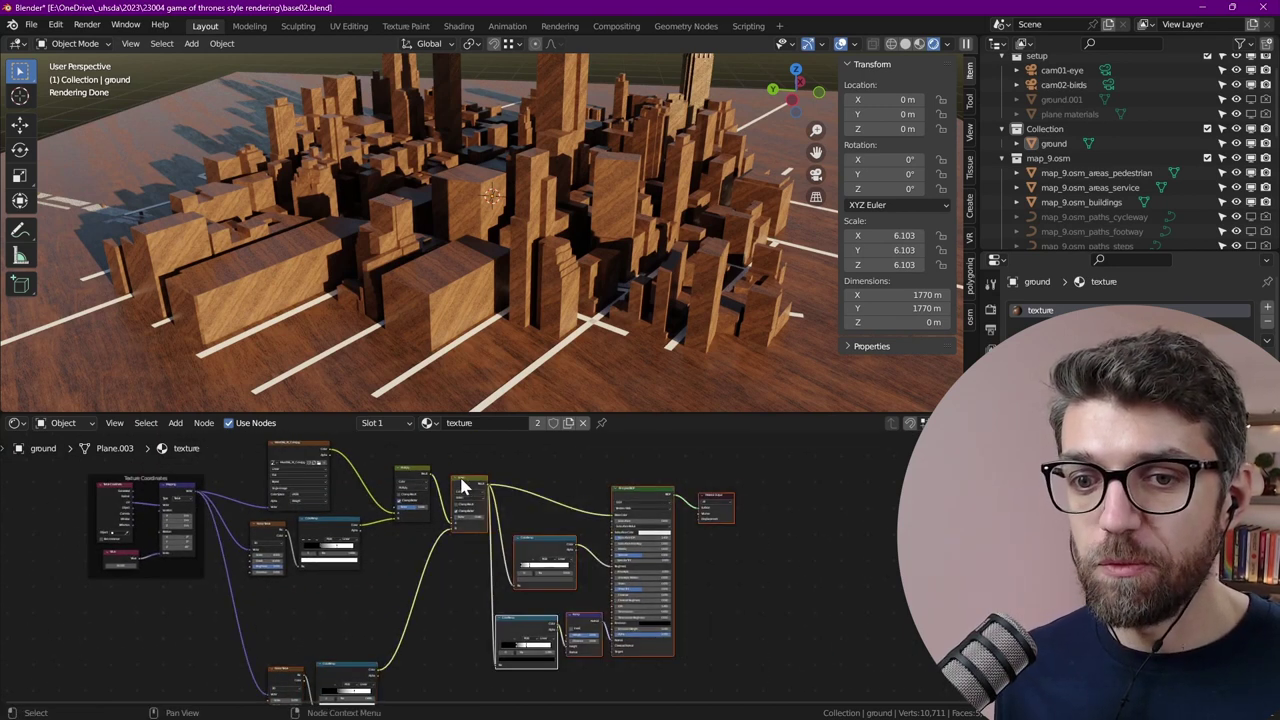
pyautogui.scroll(3, 460, 487)
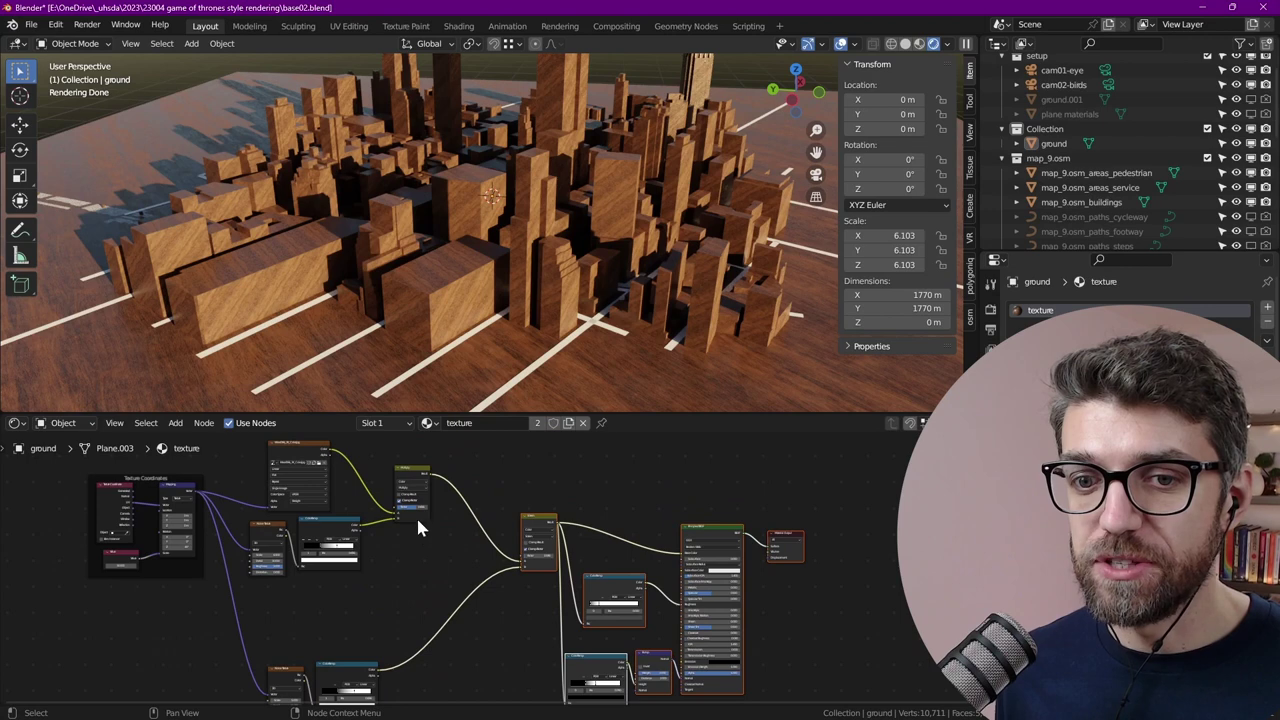
# Duplicate the upper Noise Texture, ColorRamp and Multiply nodes into the freed space, keeping the Mapping link
pyautogui.scroll(2, 425, 516)
pyautogui.moveTo(450, 599); pyautogui.dragTo(181, 543)
pyautogui.keyDown('shift'); pyautogui.click(389, 506); pyautogui.keyUp('shift')
pyautogui.moveTo(389, 506); pyautogui.dragTo(511, 493)
pyautogui.click(425, 608)
pyautogui.scroll(3, 442, 550)
pyautogui.scroll(3, 440, 470)
# Link the duplicated Multiply node between the first Multiply's Result and the Screen node's A input, and align it
pyautogui.moveTo(438, 451); pyautogui.dragTo(499, 617)
pyautogui.moveTo(577, 531); pyautogui.dragTo(612, 604)
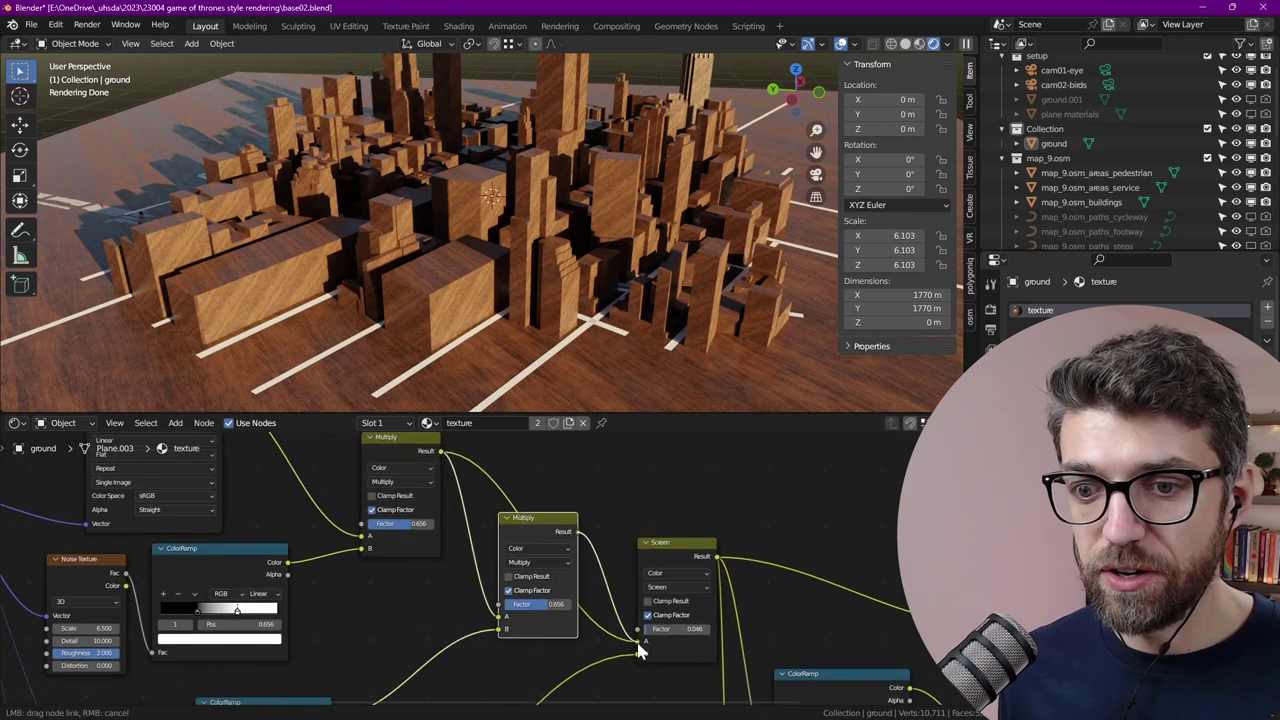
pyautogui.moveTo(638, 645); pyautogui.dragTo(638, 642)
pyautogui.moveTo(538, 518); pyautogui.dragTo(533, 472)
pyautogui.moveTo(457, 526); pyautogui.dragTo(697, 464, button='middle')
pyautogui.scroll(-3, 638, 597)
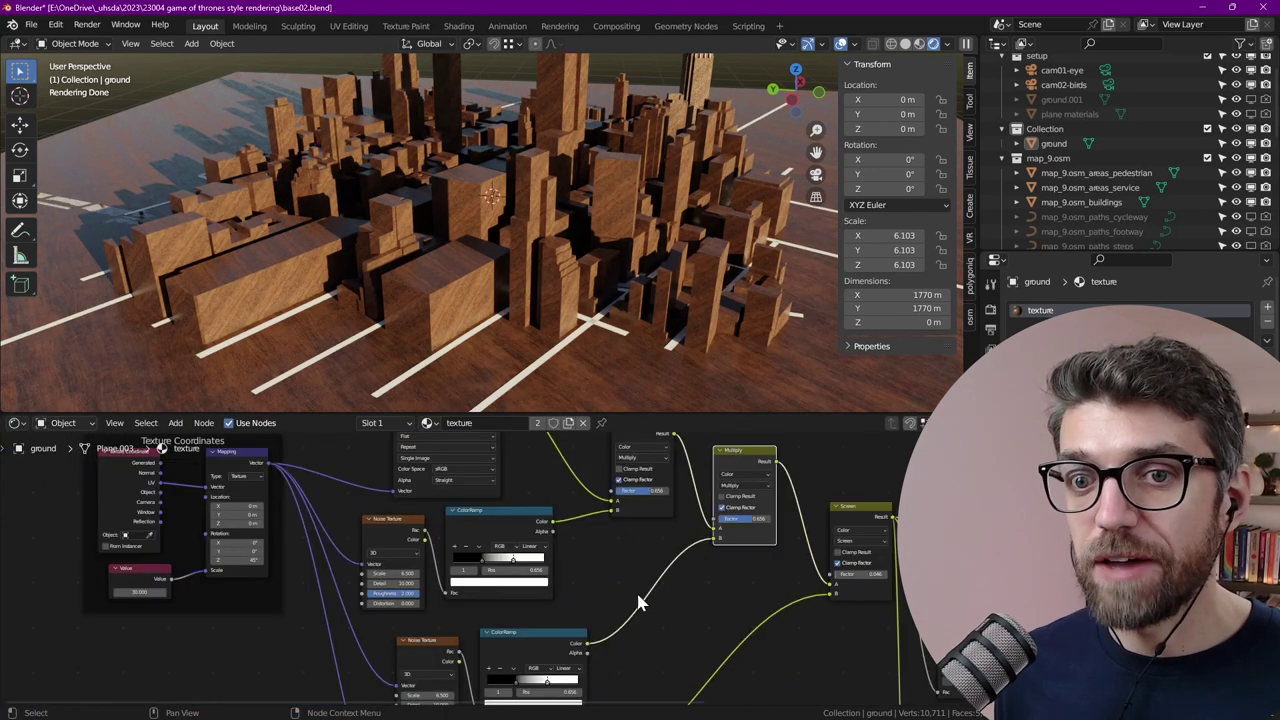
# Preview the duplicated ColorRamp's output on the material and focus on its Noise Texture
pyautogui.moveTo(837, 551); pyautogui.dragTo(774, 471, button='middle')
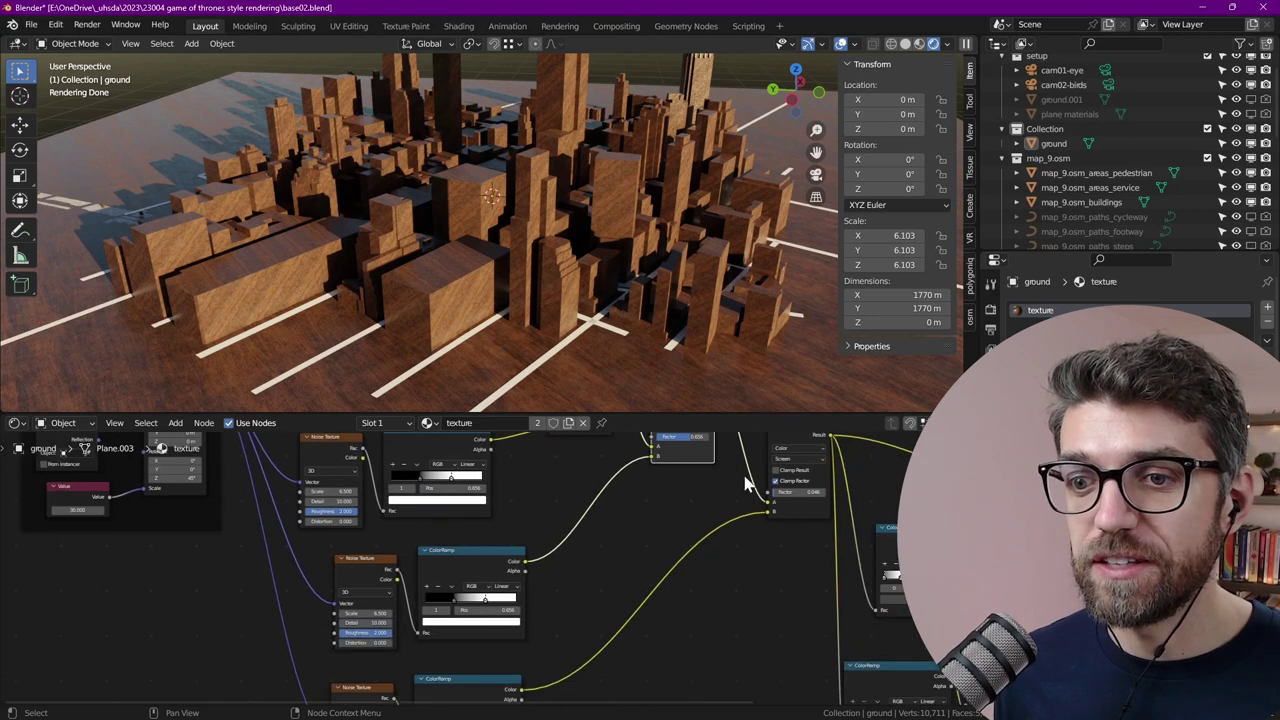
pyautogui.scroll(-2, 774, 471)
pyautogui.moveTo(519, 616); pyautogui.dragTo(598, 544, button='middle')
pyautogui.scroll(8, 573, 550)
pyautogui.scroll(-4, 575, 556)
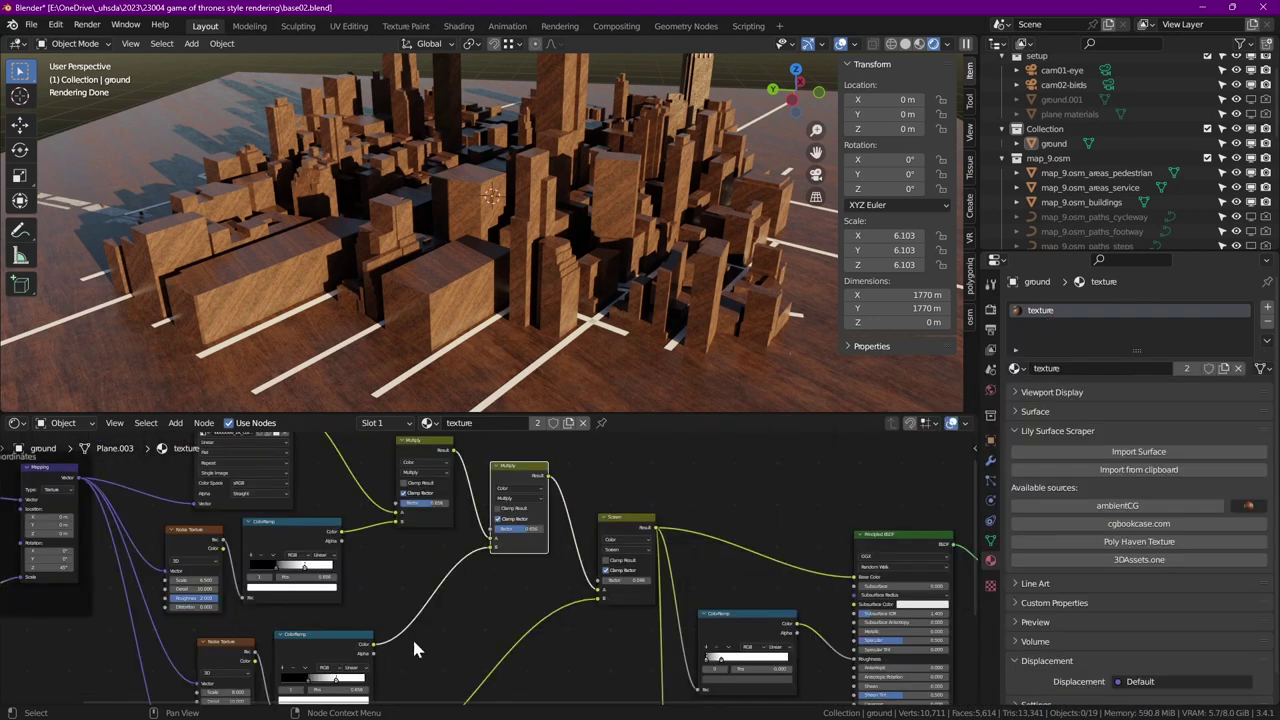
pyautogui.moveTo(317, 606); pyautogui.dragTo(919, 527)
pyautogui.moveTo(337, 617); pyautogui.dragTo(349, 613, button='middle')
pyautogui.scroll(4, 457, 590)
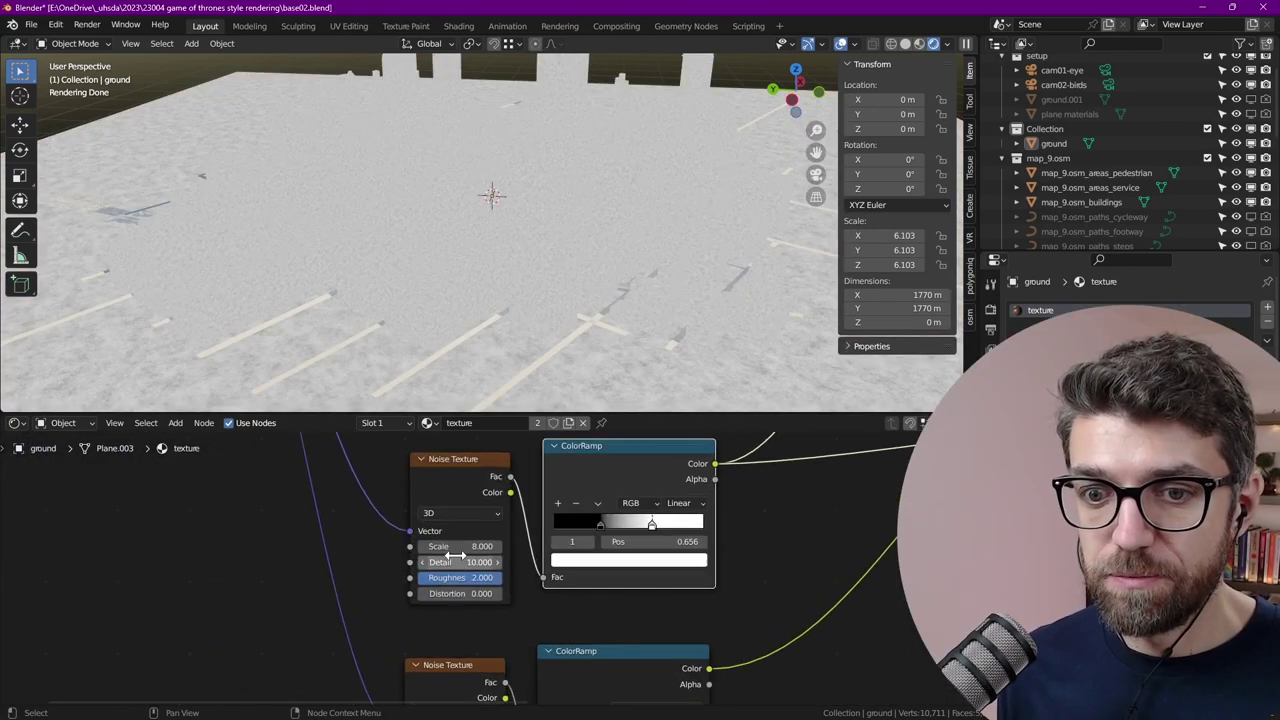
# Reduce the duplicated Noise Texture's Scale to about 1.9 and set its Roughness to 0.8
pyautogui.moveTo(460, 547); pyautogui.dragTo(356, 547)
pyautogui.scroll(3, 456, 592)
pyautogui.click(470, 568)
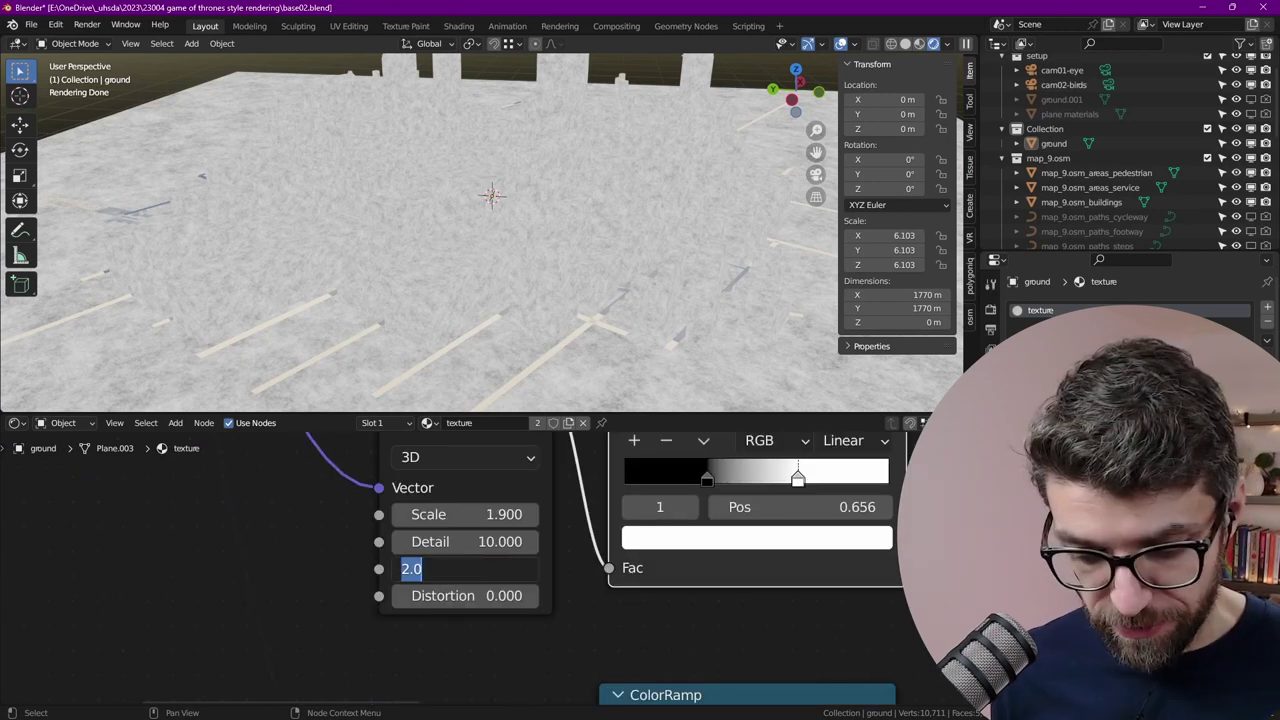
pyautogui.write('1')
pyautogui.press('Return')
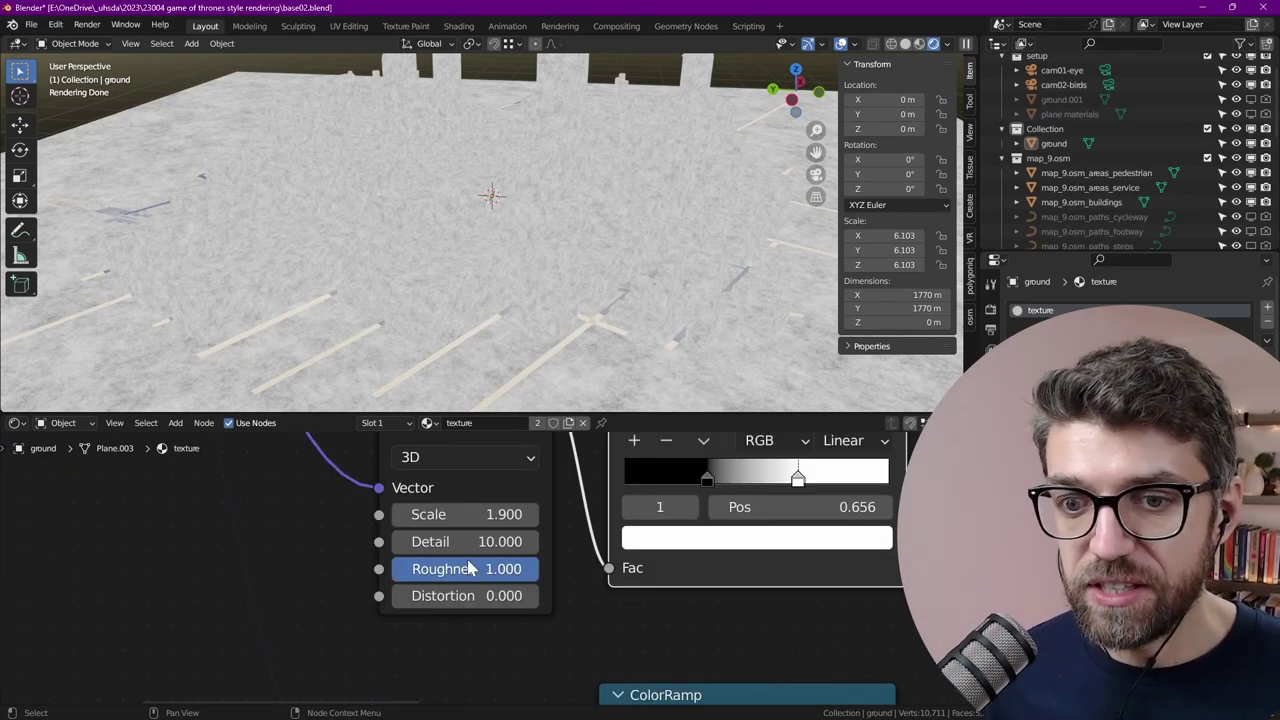
pyautogui.click(470, 568)
pyautogui.write('.8')
pyautogui.press('Return')
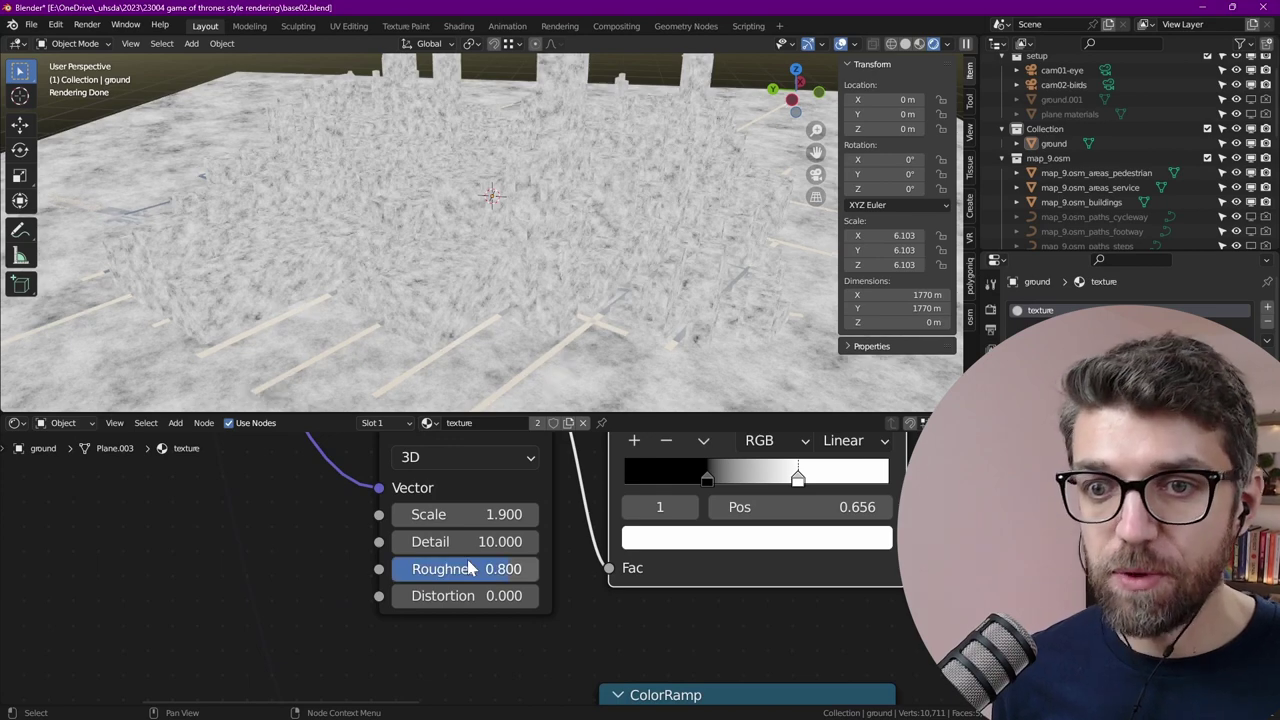
# Set the duplicated Noise Texture's Detail to 6 and its Scale to 1
pyautogui.scroll(-4, 428, 188)
pyautogui.scroll(2, 545, 351)
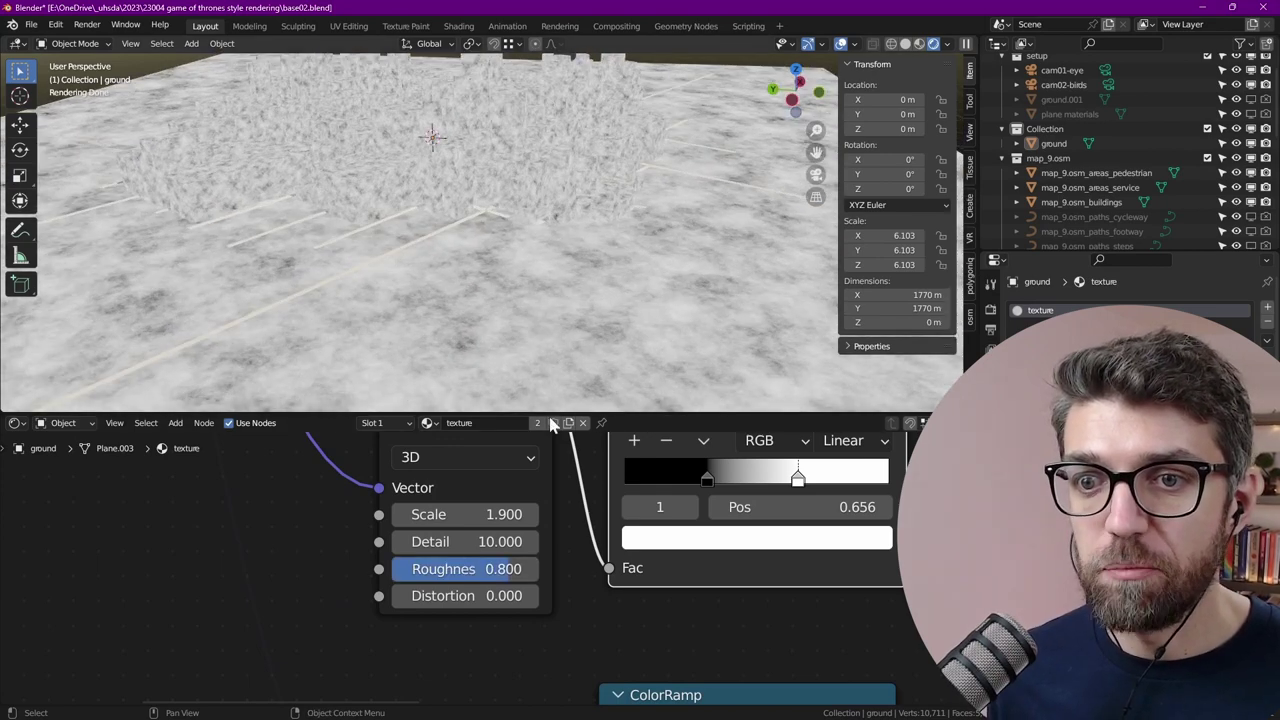
pyautogui.scroll(1, 529, 467)
pyautogui.click(500, 547)
pyautogui.write('8')
pyautogui.press('Return')
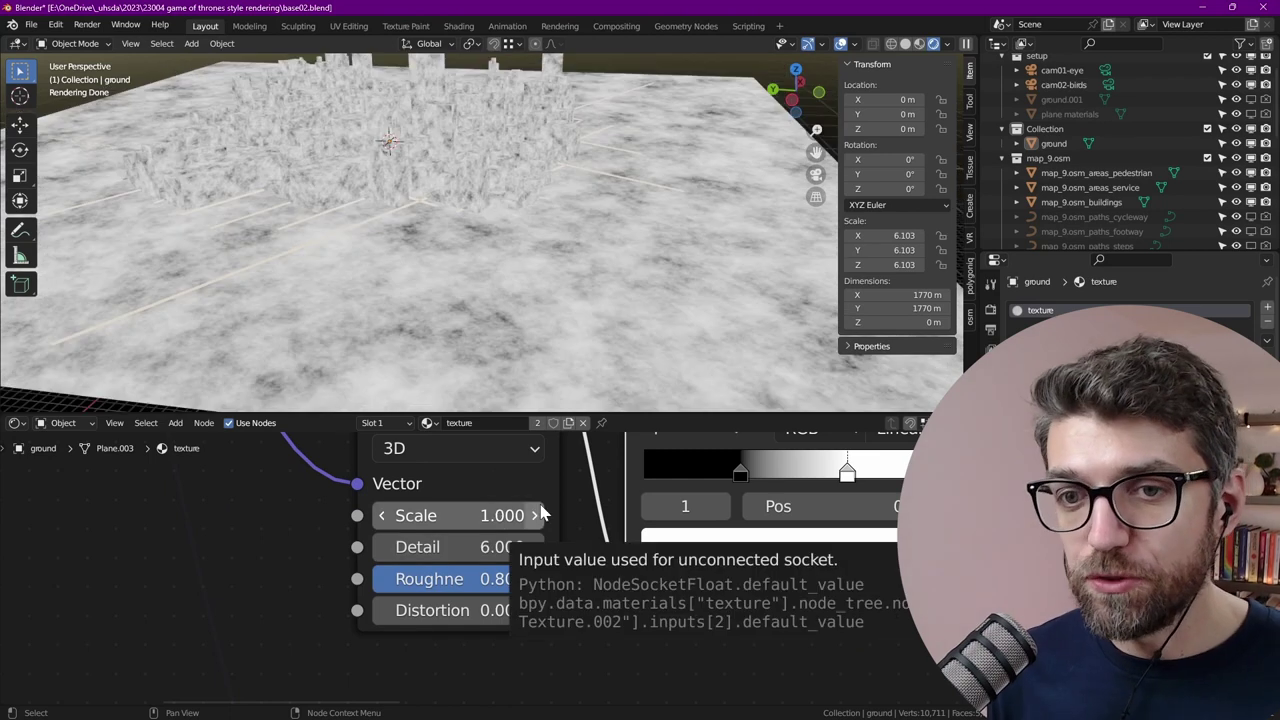
# Add a cube mesh at the 3D cursor in front of the city's buildings
pyautogui.scroll(-3, 540, 513)
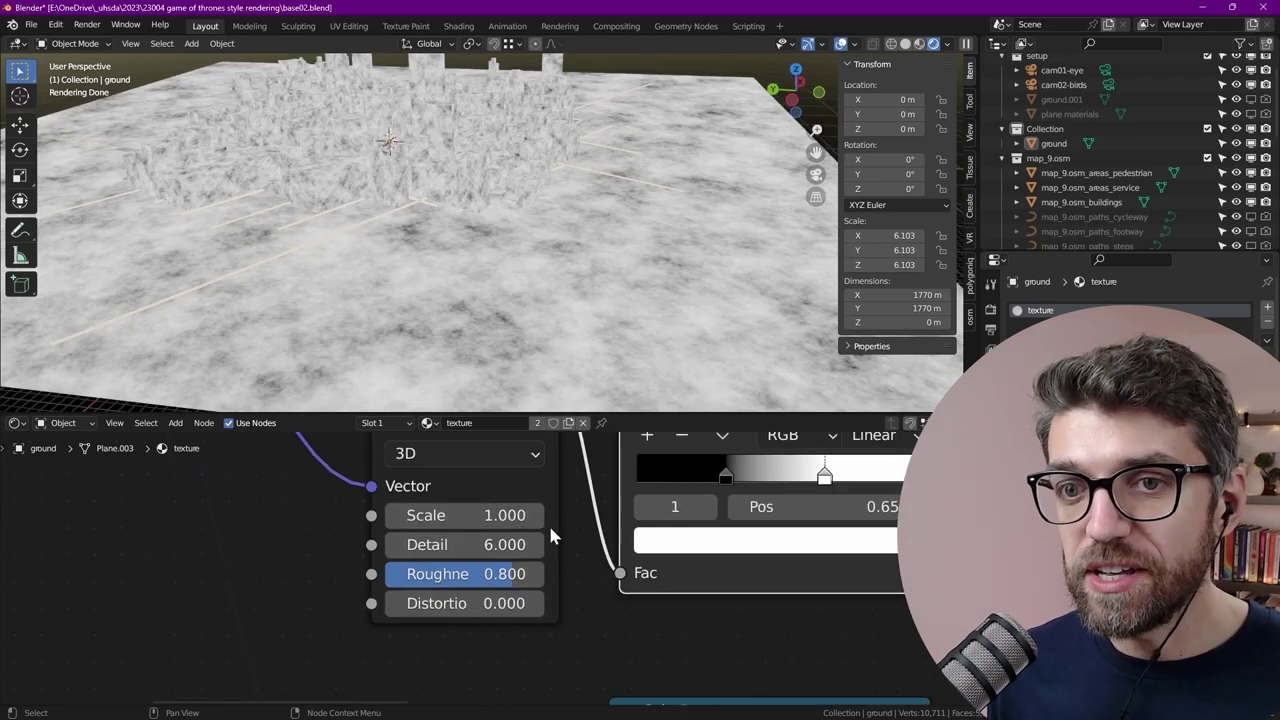
pyautogui.moveTo(540, 494); pyautogui.dragTo(540, 582, button='middle')
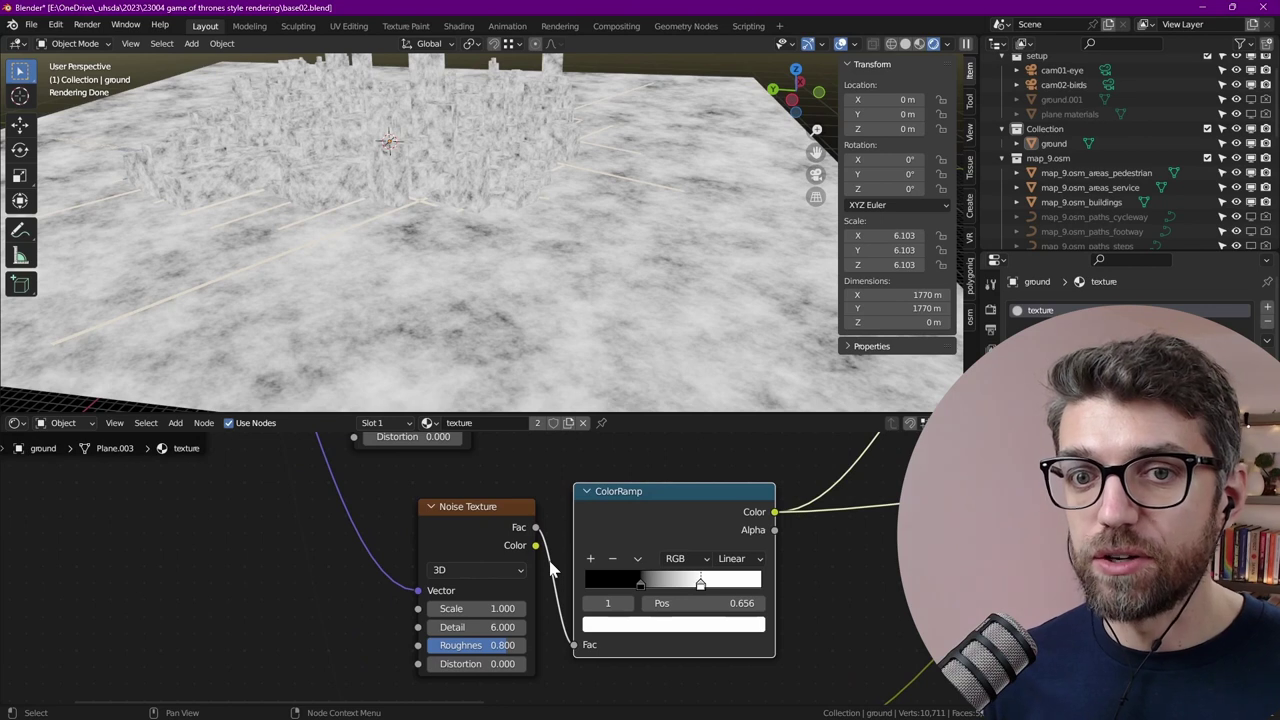
pyautogui.scroll(5, 465, 110)
pyautogui.scroll(3, 426, 243)
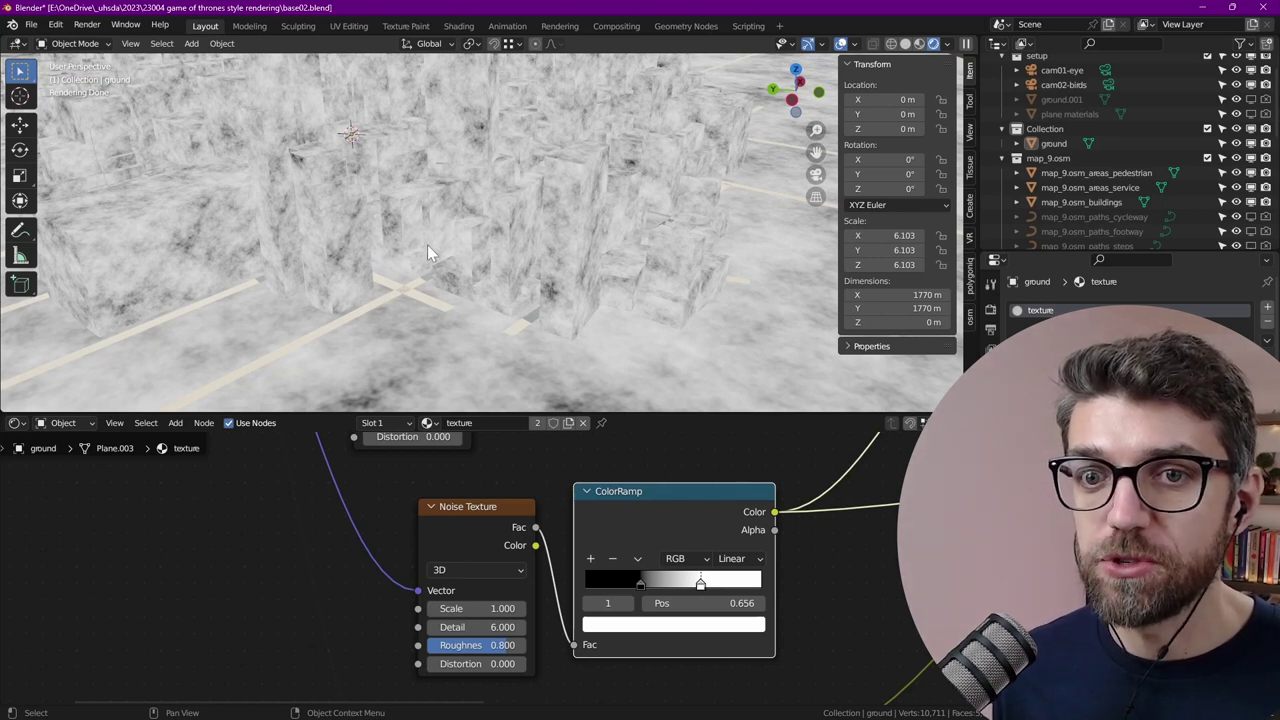
pyautogui.scroll(-3, 432, 220)
pyautogui.hotkey('shift', 'a')
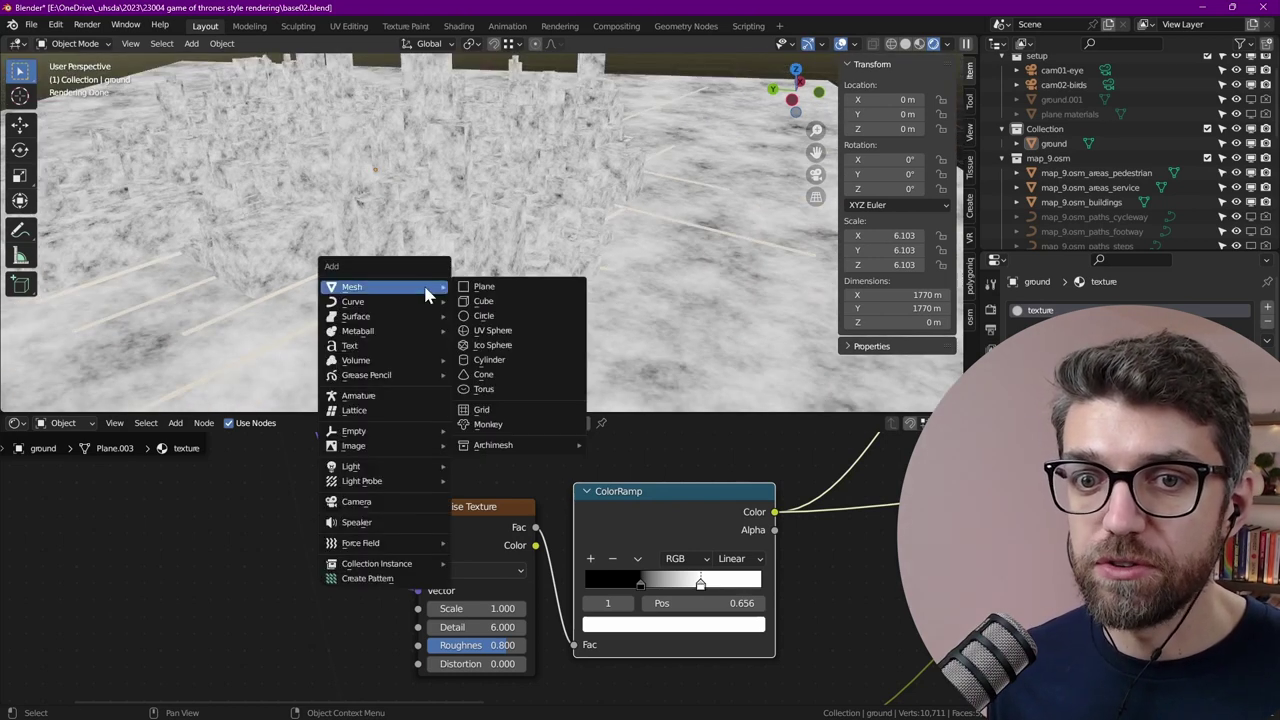
pyautogui.click(497, 298)
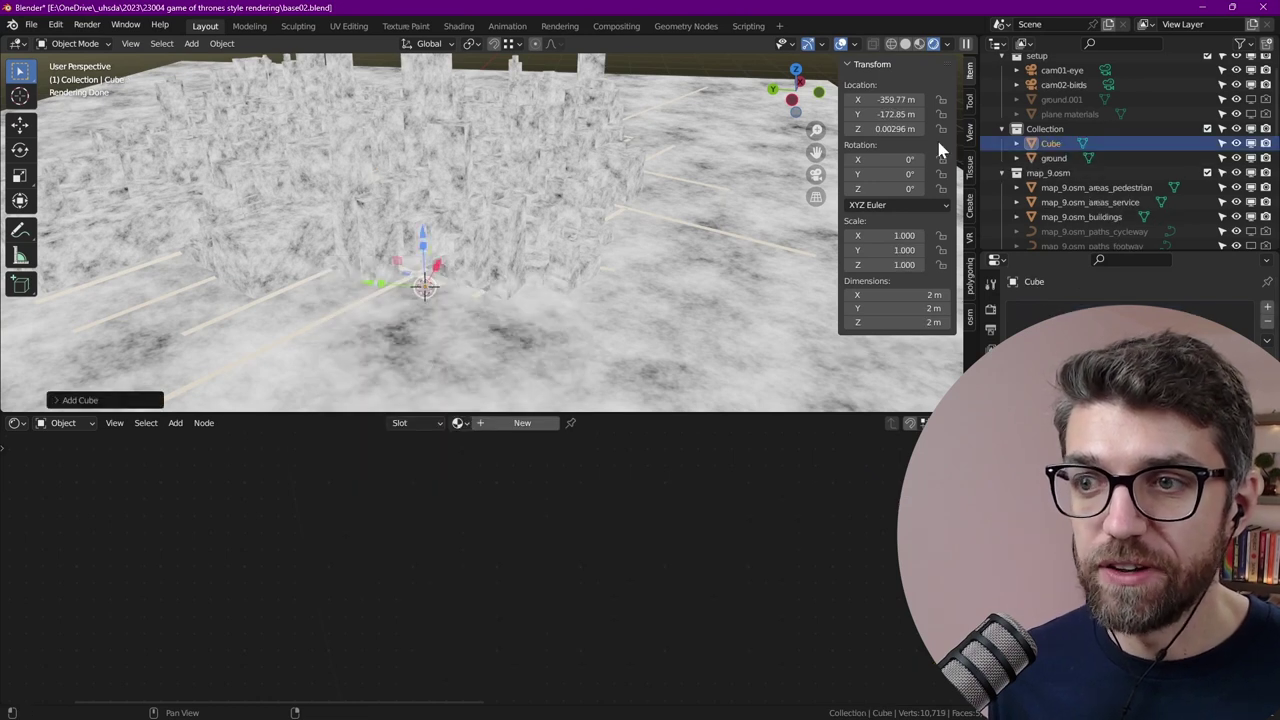
# Add a Texture Coordinate node to the buildings' texture material and choose the Cube as its reference object
pyautogui.click(512, 240)
pyautogui.scroll(-4, 558, 595)
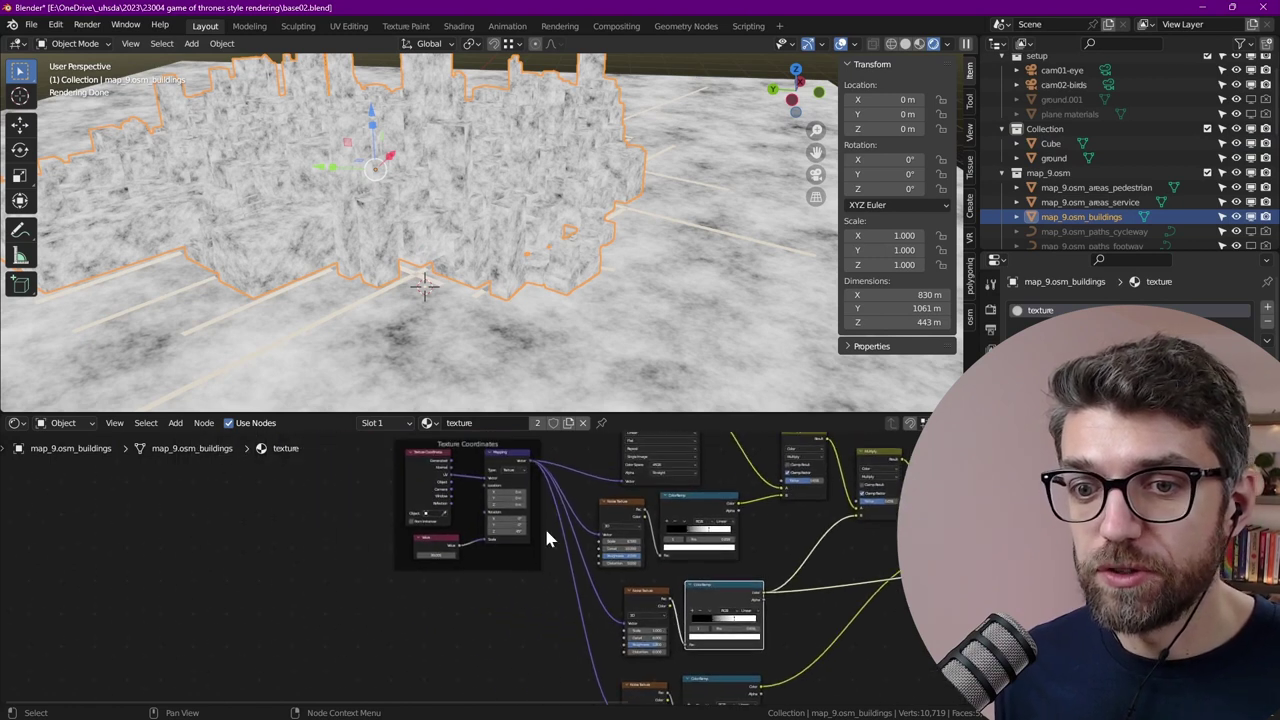
pyautogui.scroll(2, 392, 463)
pyautogui.hotkey('shift', 'a')
pyautogui.click(460, 549)
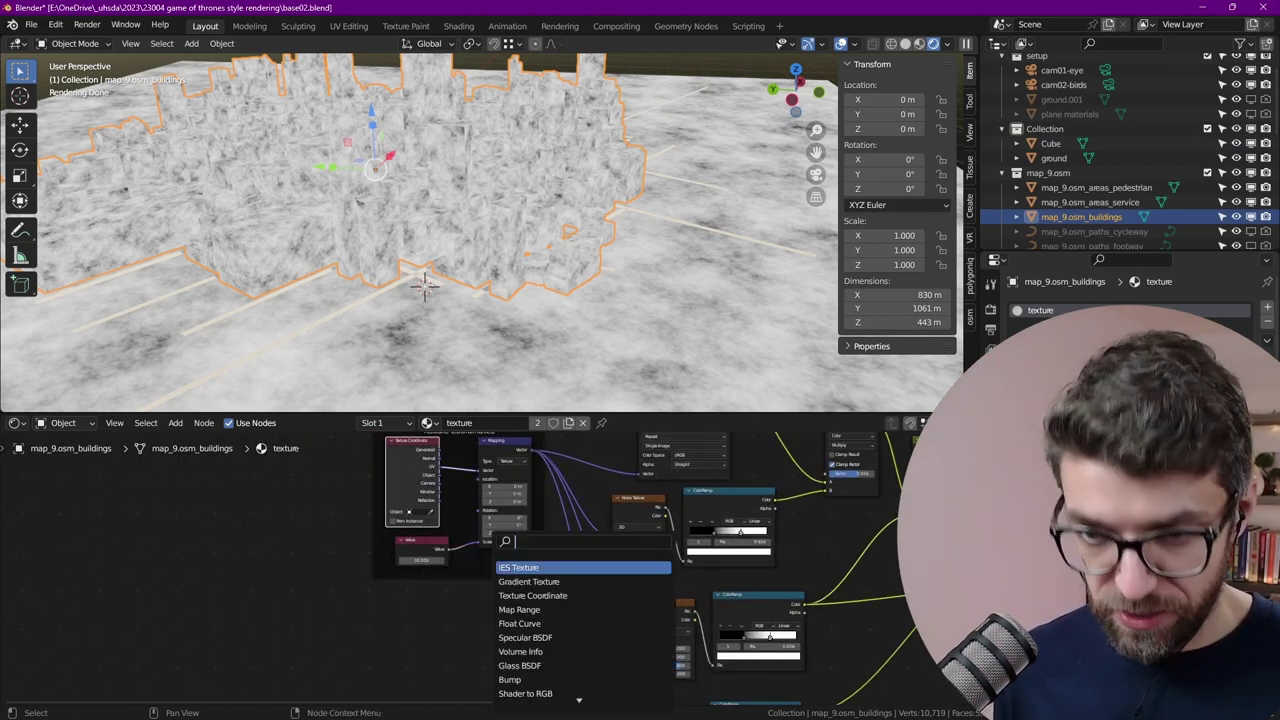
pyautogui.write('tc')
pyautogui.press('Return')
pyautogui.click(522, 628)
pyautogui.click(565, 636)
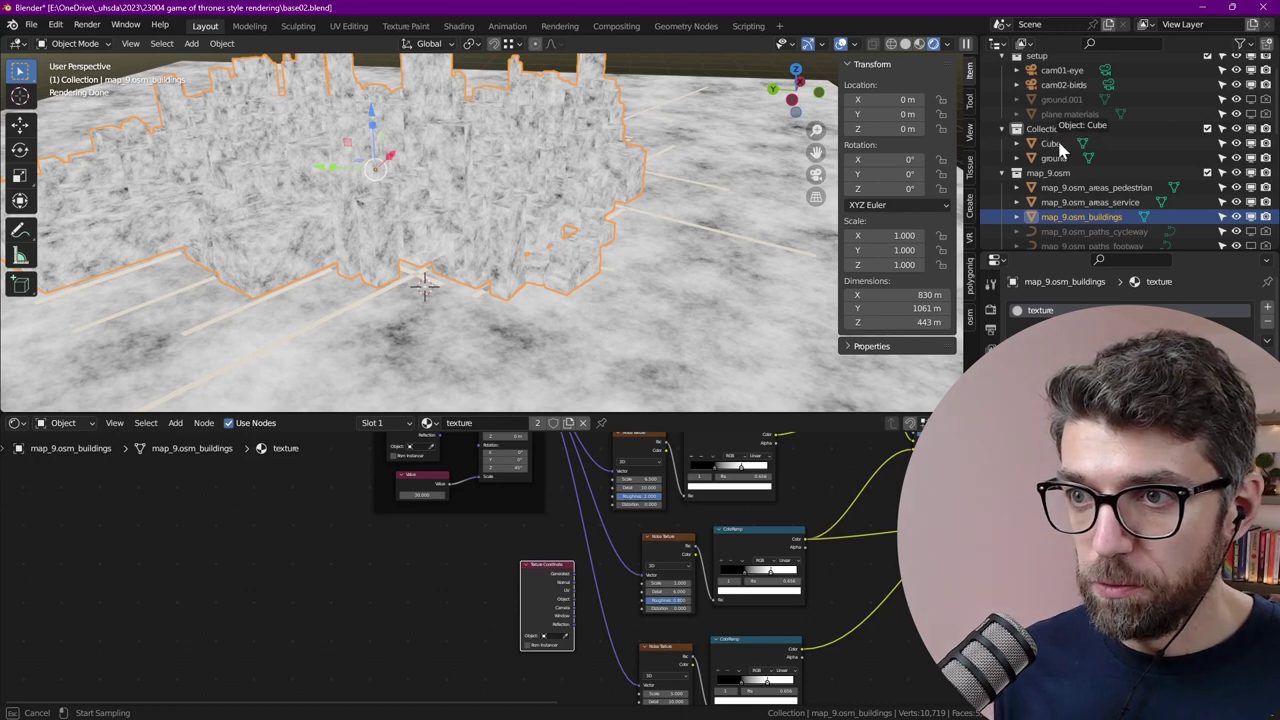
# Link the new Texture Coordinate node's Object output to the Vector input of the Noise Texture with Scale 1
pyautogui.scroll(5, 503, 623)
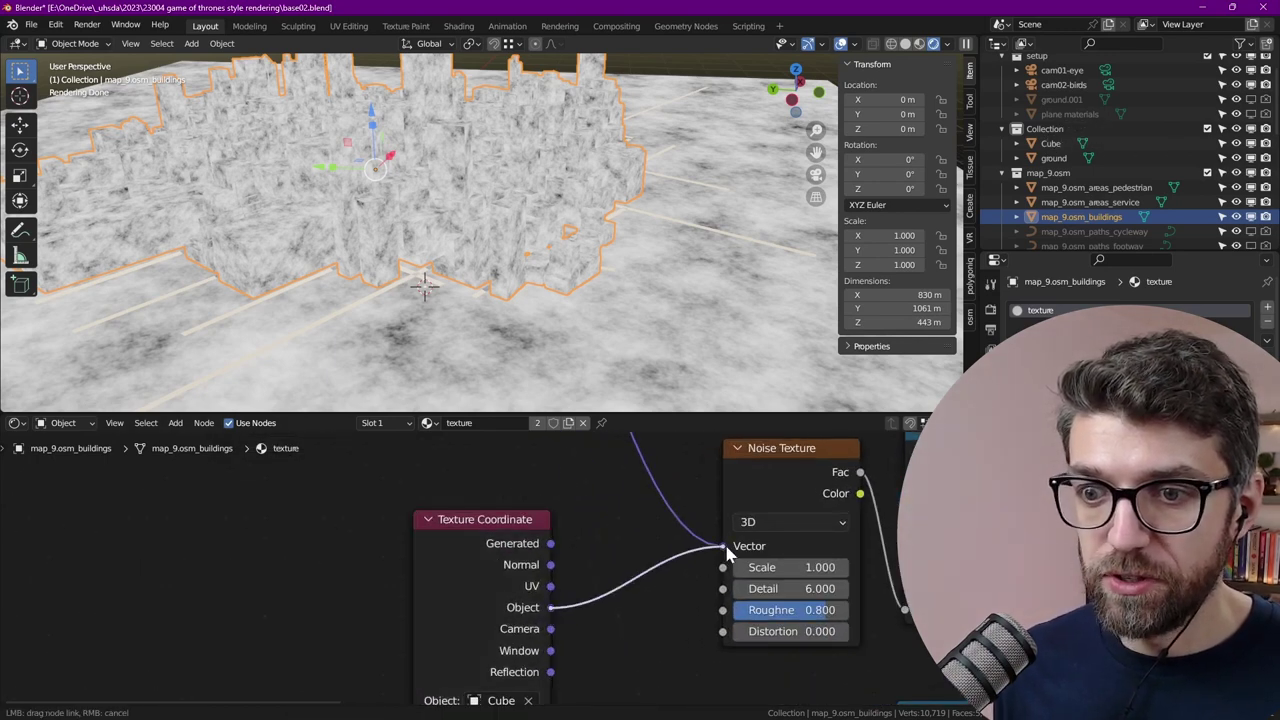
pyautogui.moveTo(728, 553); pyautogui.dragTo(724, 547)
pyautogui.scroll(3, 568, 280)
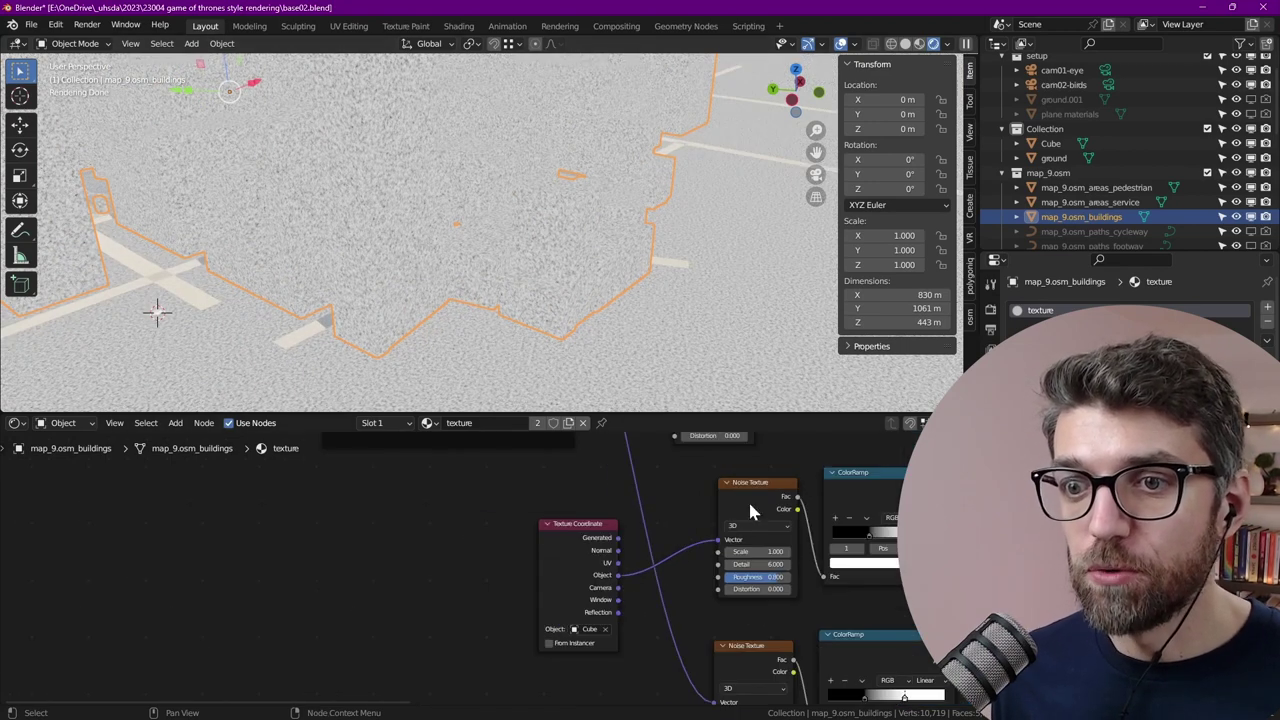
# Select the Cube and scale it up uniformly to about 140 to enlarge the noise pattern
pyautogui.click(1050, 143)
pyautogui.scroll(-3, 677, 252)
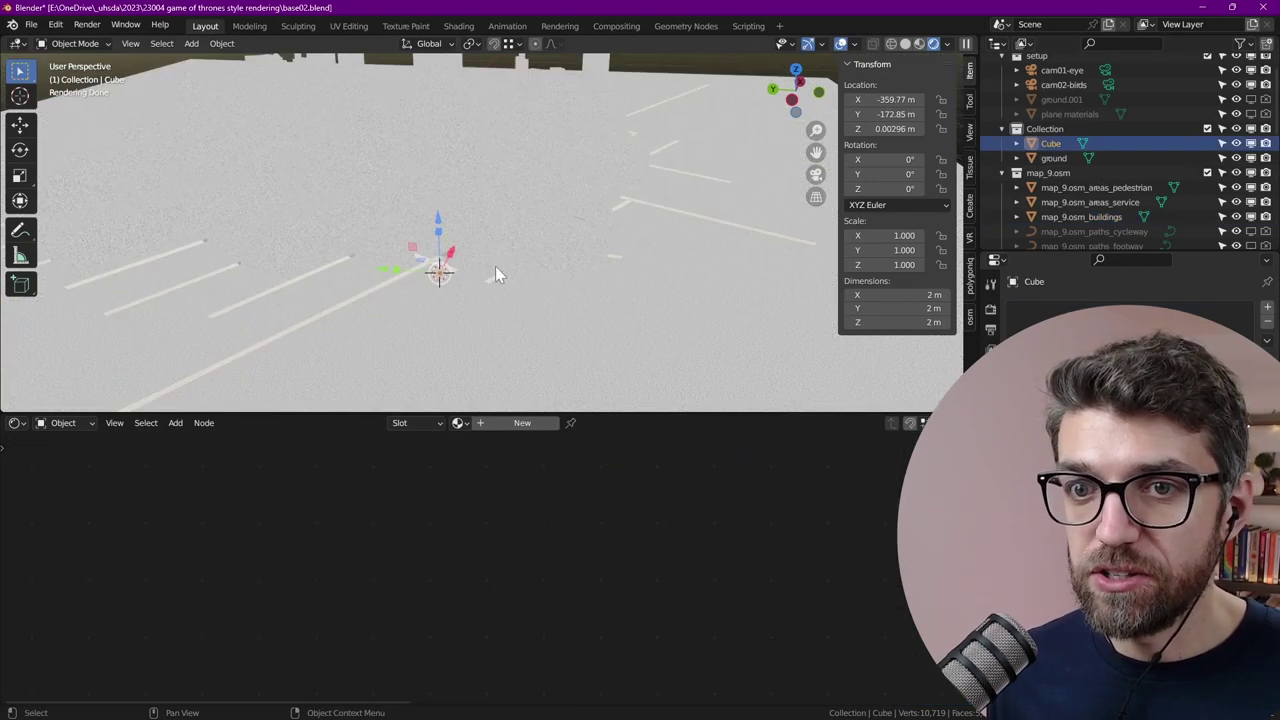
pyautogui.press('s')
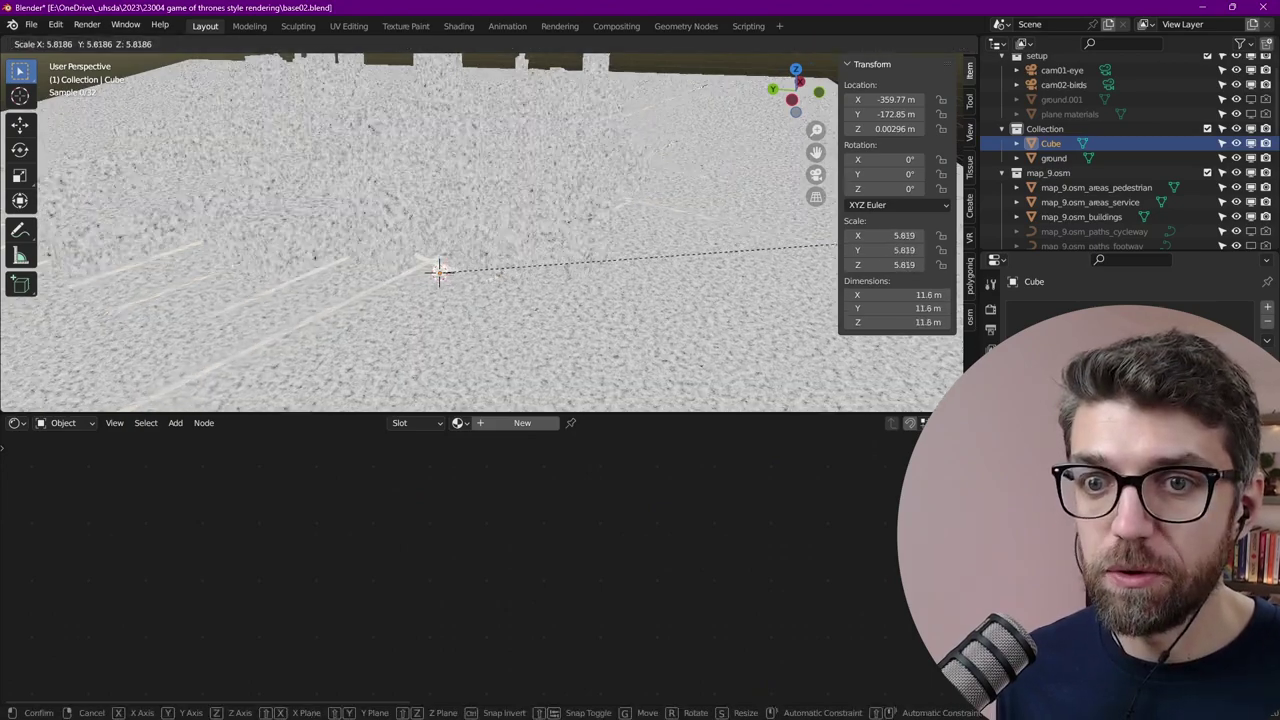
pyautogui.click(268, 222)
pyautogui.scroll(6, 444, 283)
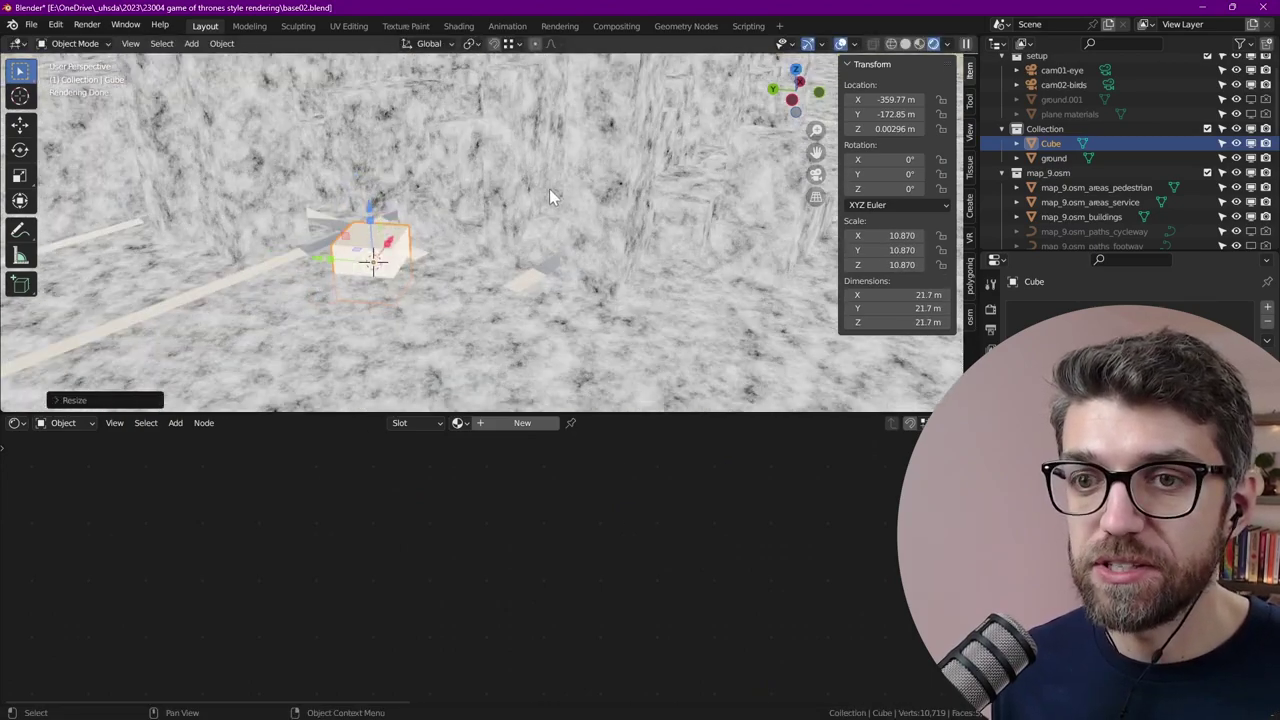
pyautogui.scroll(-6, 440, 222)
pyautogui.press('s')
pyautogui.scroll(-8, 490, 238)
pyautogui.click(634, 234)
# Scale the Cube up slightly to about 152 and hide it in the viewport
pyautogui.scroll(5, 480, 195)
pyautogui.moveTo(649, 211); pyautogui.dragTo(595, 245, button='middle')
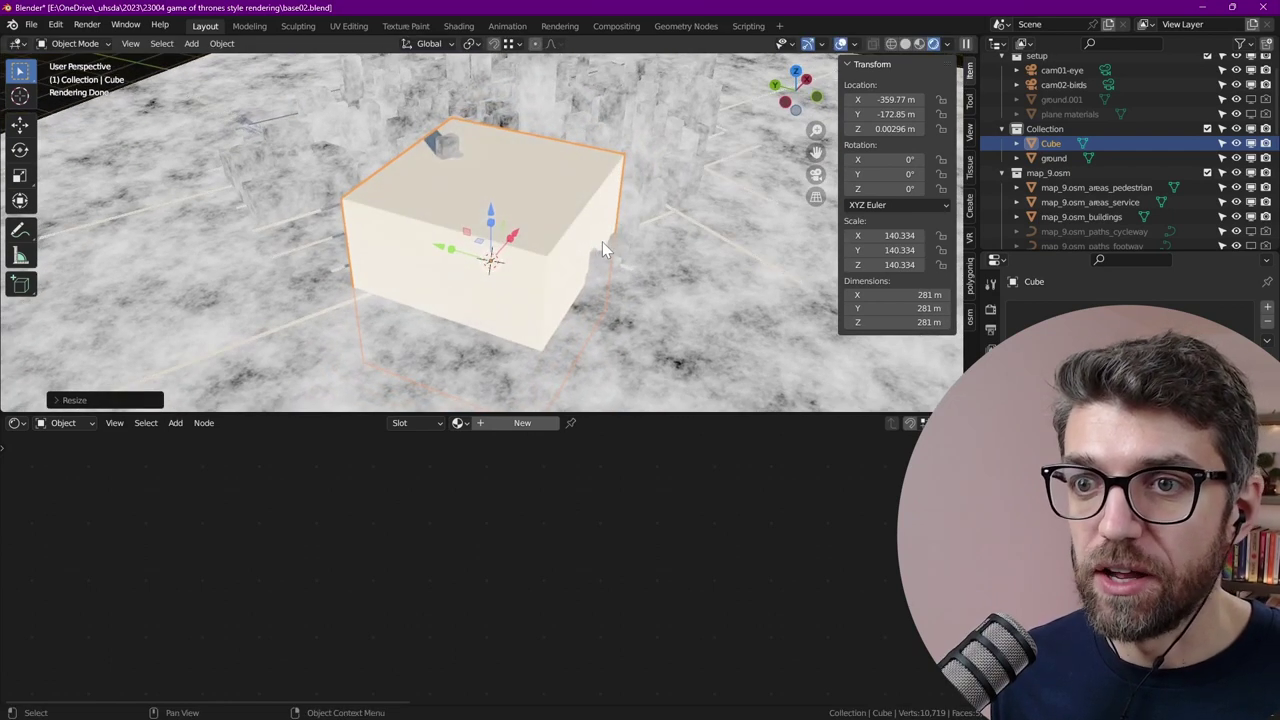
pyautogui.press('s')
pyautogui.click(619, 235)
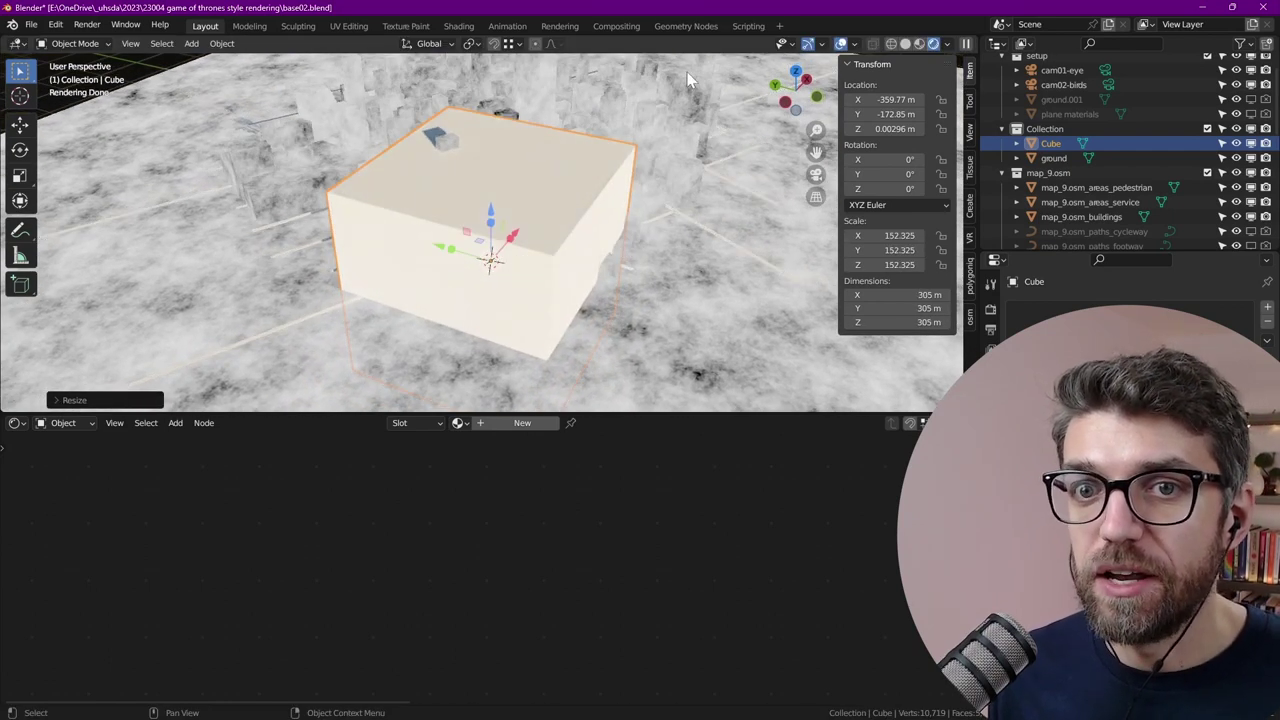
pyautogui.click(1236, 143)
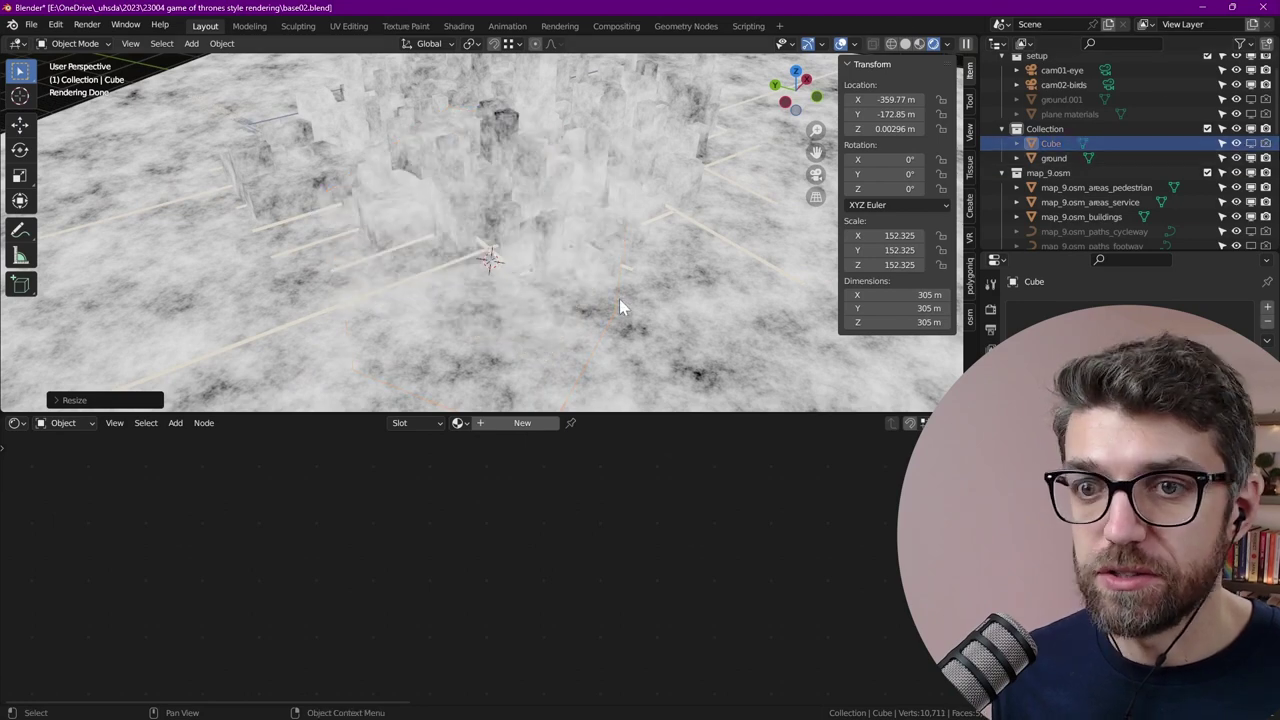
# Set the hidden Cube's scale to 140 and then to 130 on all three axes
pyautogui.moveTo(607, 300); pyautogui.dragTo(656, 214, button='middle')
pyautogui.doubleClick(880, 235)
pyautogui.write('140')
pyautogui.press('Return')
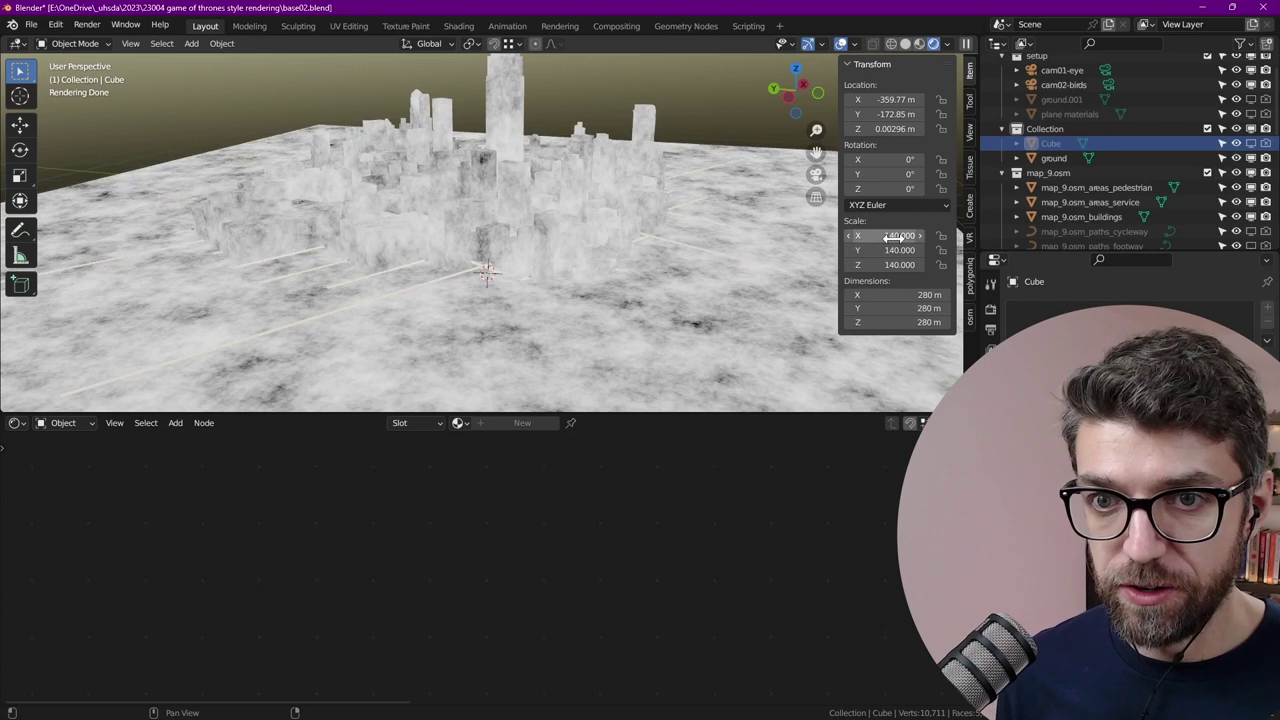
pyautogui.moveTo(887, 235); pyautogui.dragTo(887, 265)
pyautogui.press('Return')
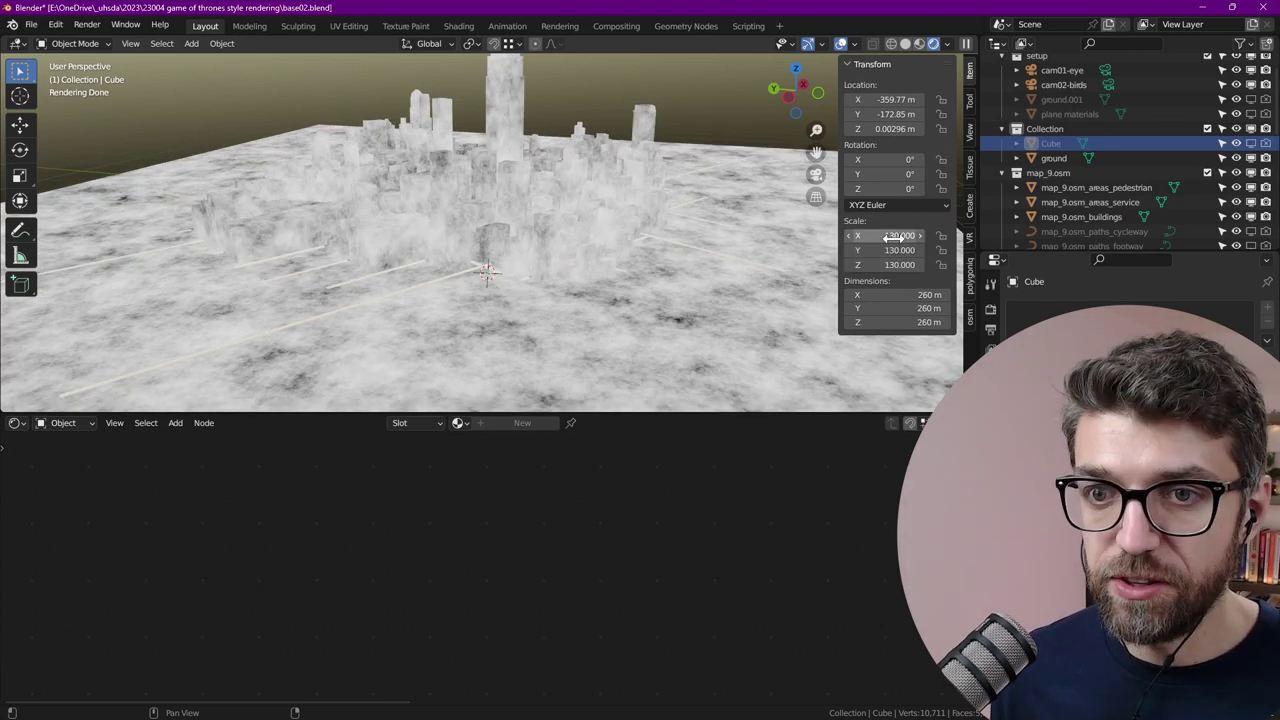
# Select the buildings and preview the first noise ColorRamp's Color output on the Material Output's Surface
pyautogui.click(523, 268)
pyautogui.scroll(-6, 600, 558)
pyautogui.moveTo(683, 515); pyautogui.dragTo(597, 490, button='middle')
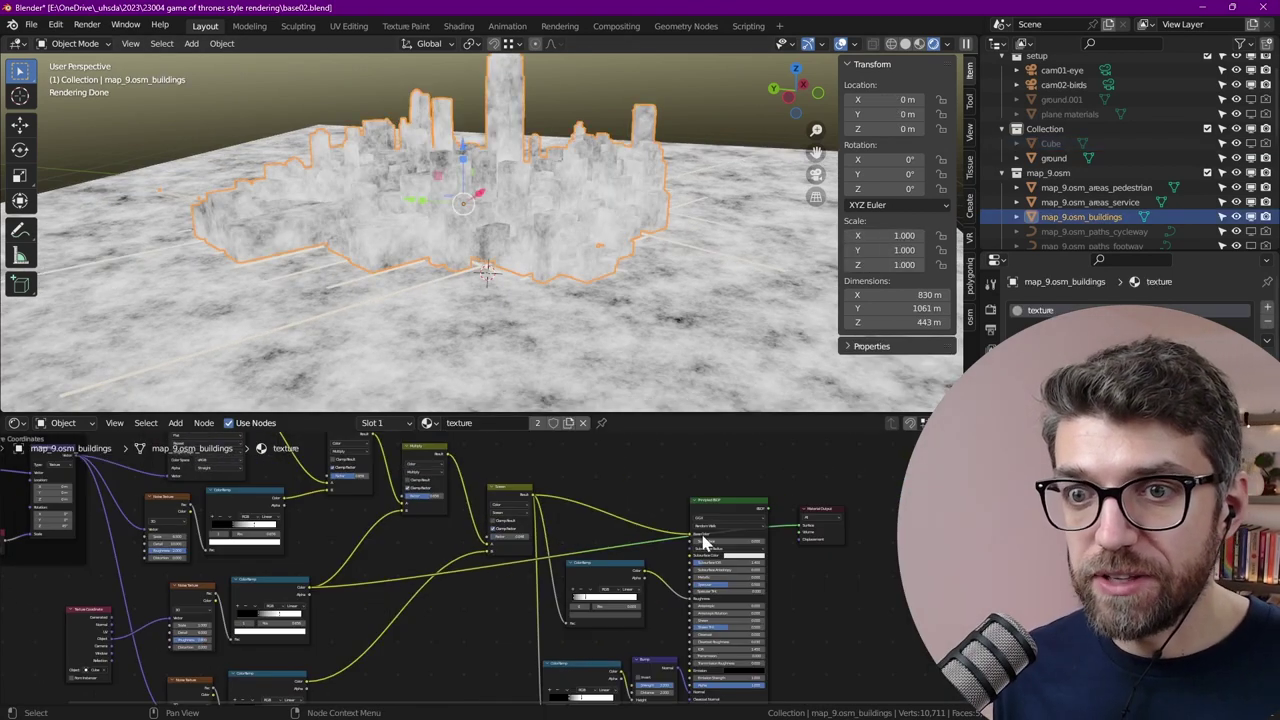
pyautogui.scroll(2, 541, 520)
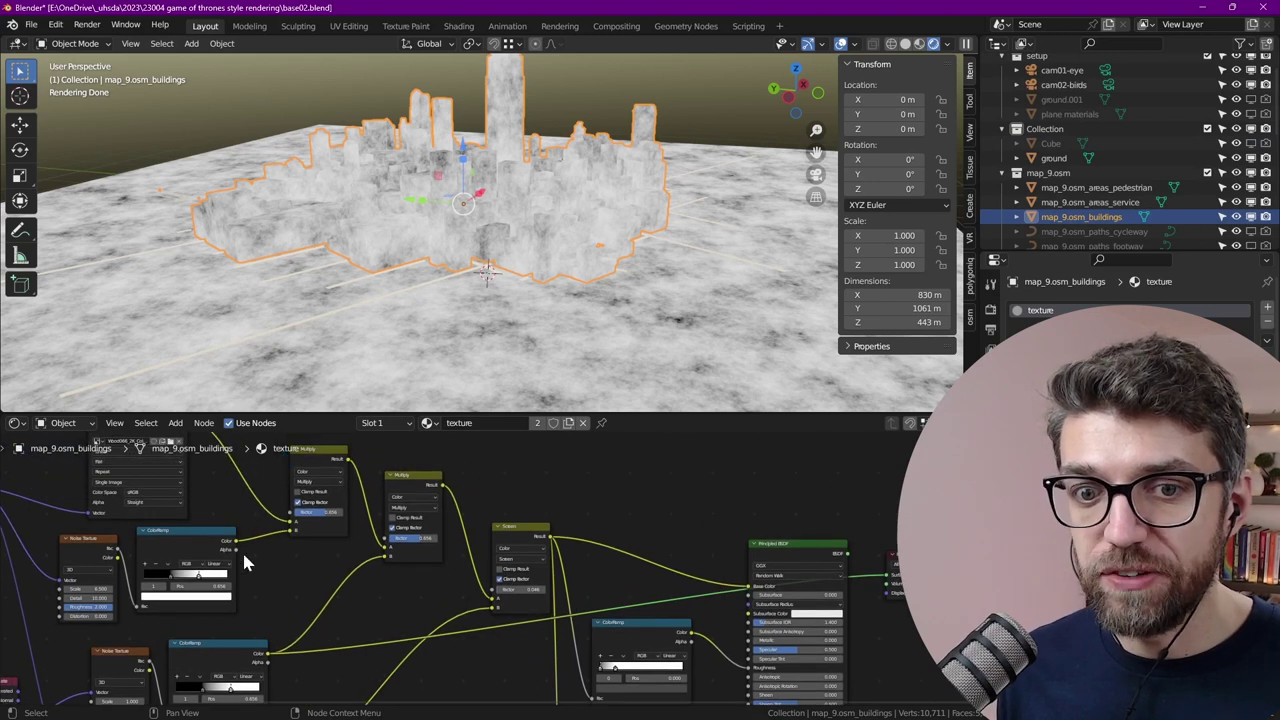
pyautogui.moveTo(237, 542); pyautogui.dragTo(890, 585)
pyautogui.scroll(4, 450, 365)
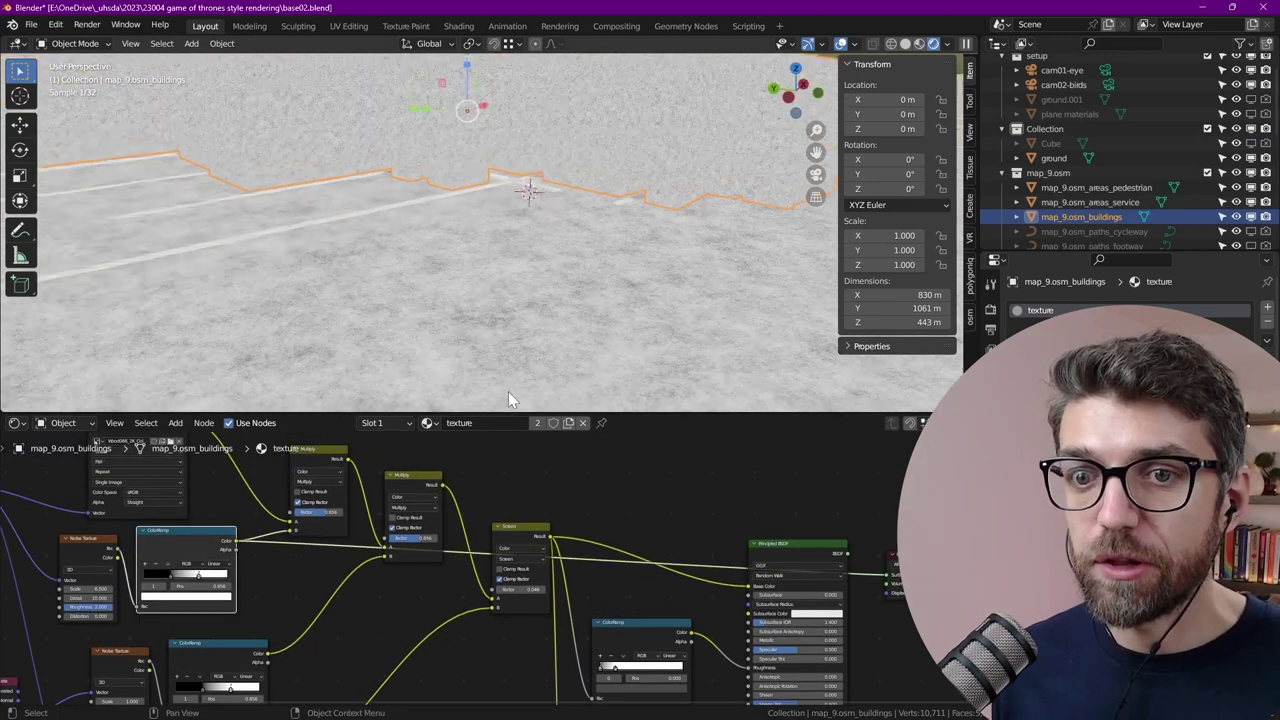
pyautogui.scroll(-4, 493, 287)
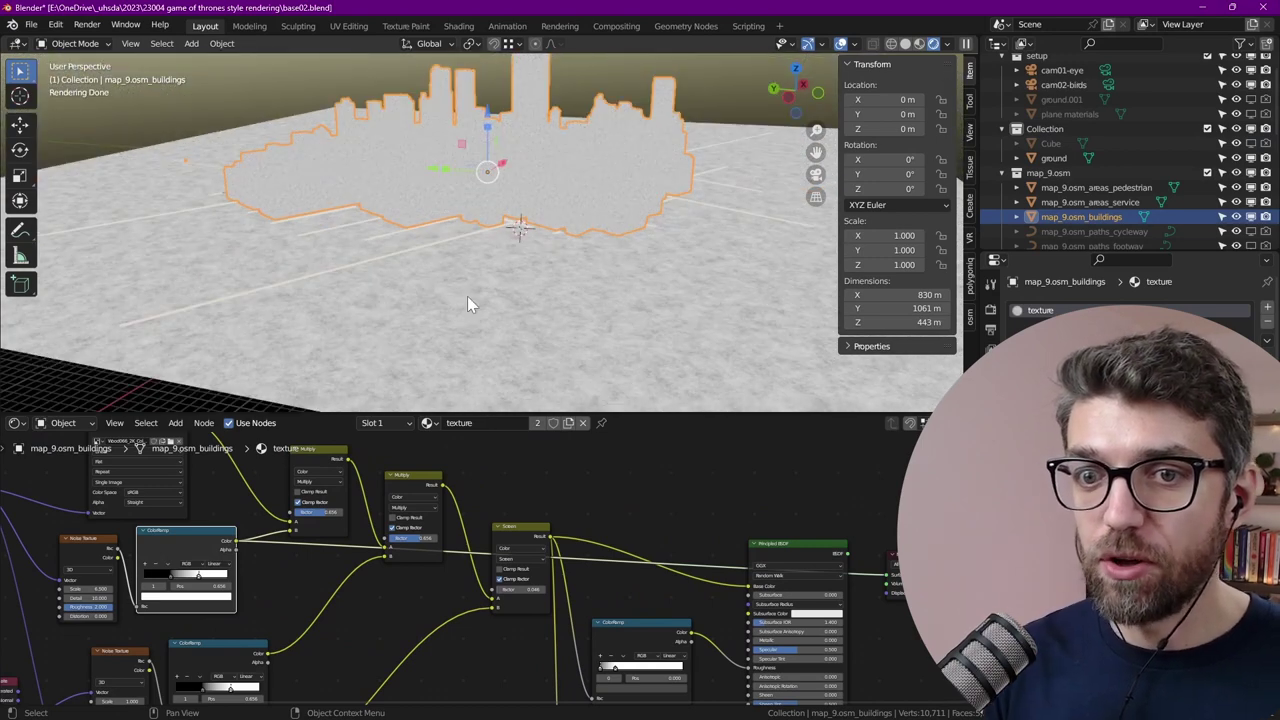
pyautogui.scroll(3, 310, 552)
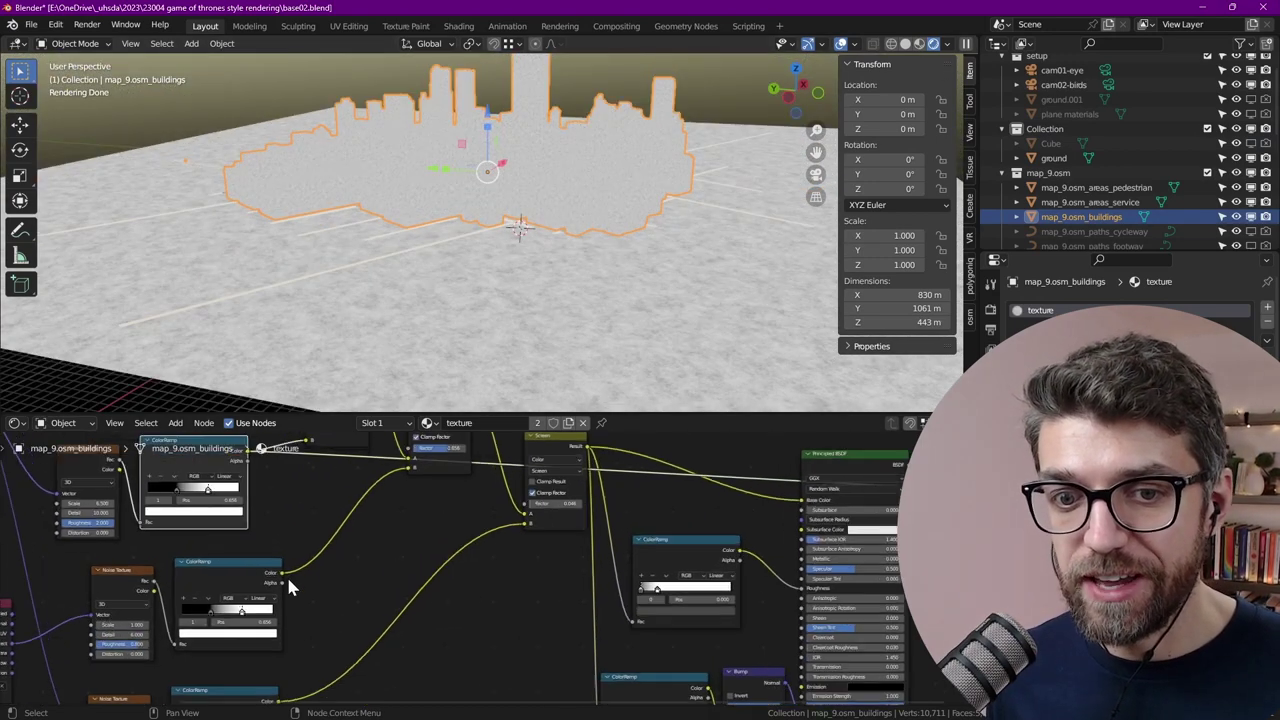
# Link the Principled BSDF output back to the Material Output's Surface input
pyautogui.scroll(-6, 283, 577)
pyautogui.moveTo(430, 436); pyautogui.dragTo(317, 526, button='middle')
pyautogui.scroll(2, 389, 455)
pyautogui.scroll(2, 672, 652)
pyautogui.moveTo(733, 557); pyautogui.dragTo(734, 558)
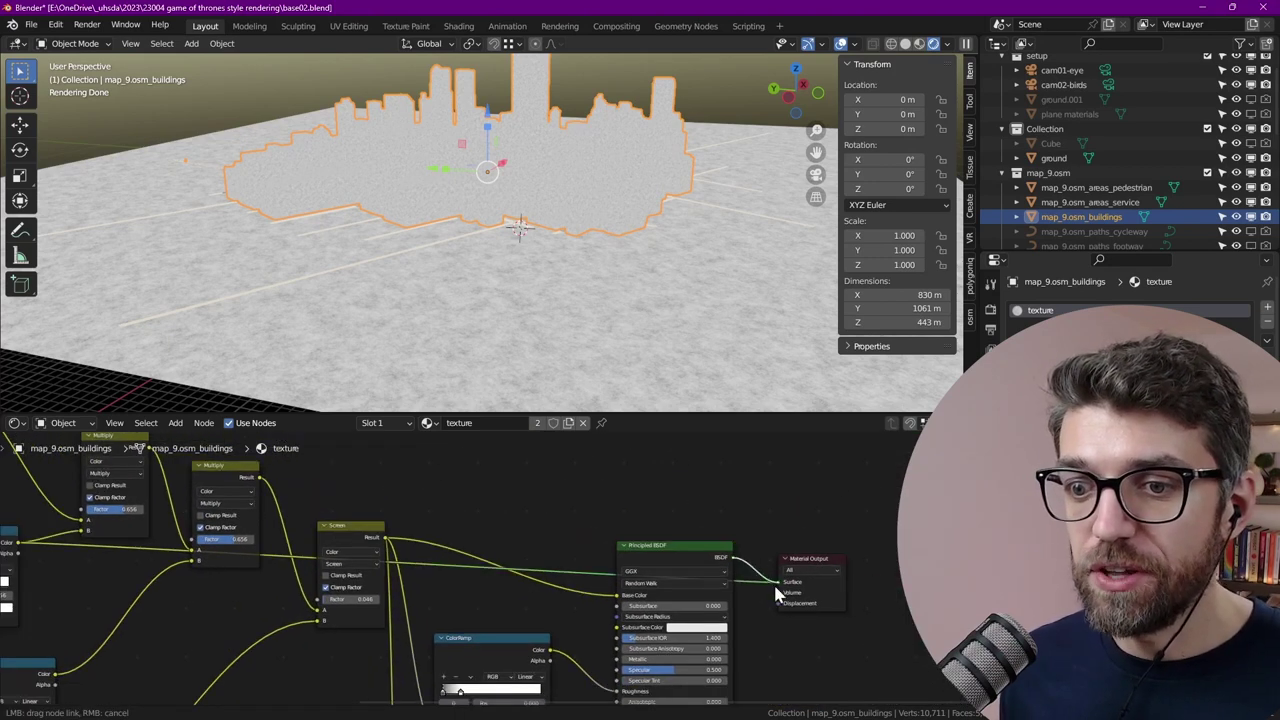
pyautogui.moveTo(787, 592); pyautogui.dragTo(781, 582)
# Set the second Multiply node's Factor to 0.863 and inspect the wood on the city and ground
pyautogui.scroll(5, 525, 123)
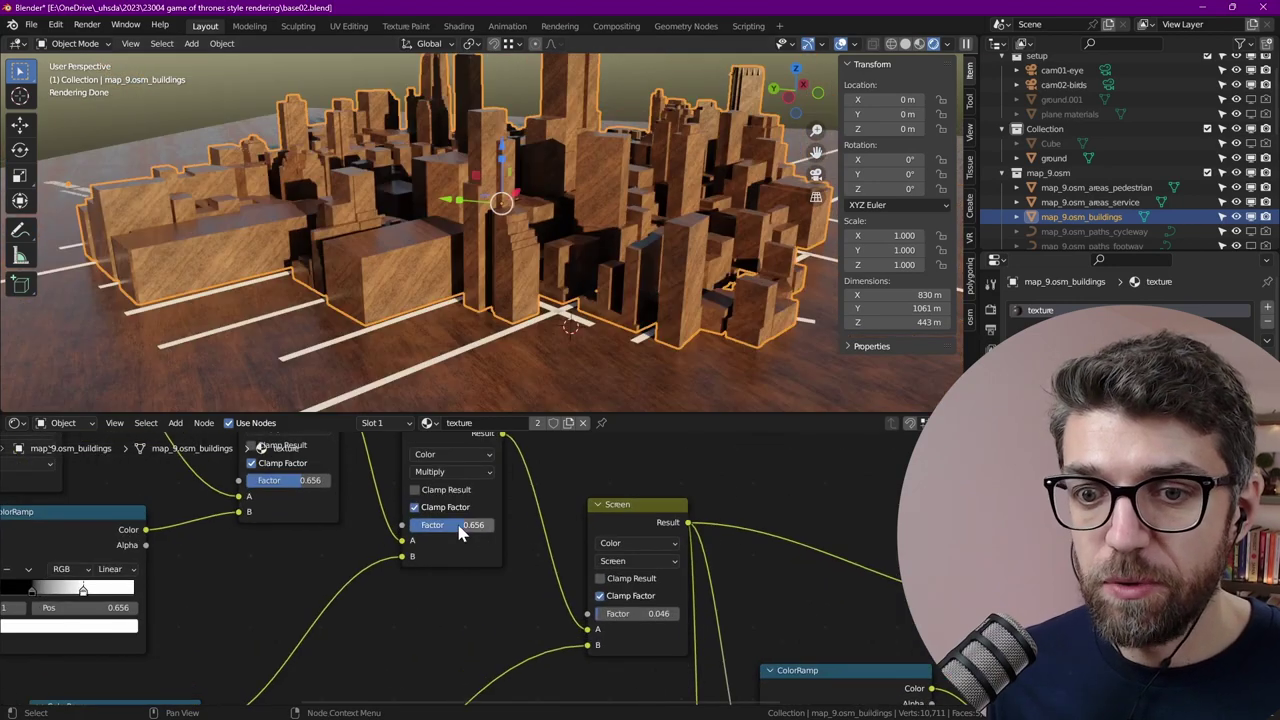
pyautogui.moveTo(458, 525); pyautogui.dragTo(422, 525)
pyautogui.moveTo(422, 525); pyautogui.dragTo(475, 525)
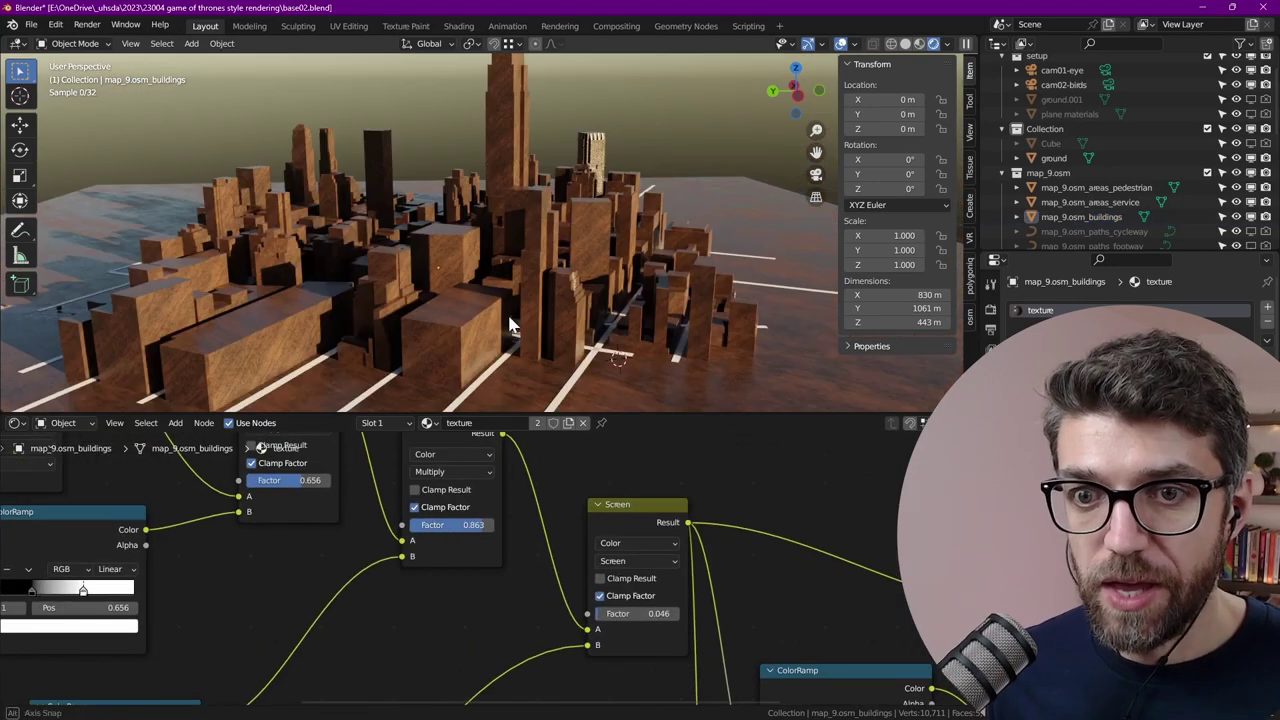
pyautogui.moveTo(508, 315)
pyautogui.mouseDown(button='middle')
pyautogui.moveTo(440, 293)
pyautogui.moveTo(489, 300)
pyautogui.mouseUp(button='middle')
pyautogui.scroll(4, 440, 343)
pyautogui.scroll(-5, 489, 300)
pyautogui.scroll(2, 627, 366)
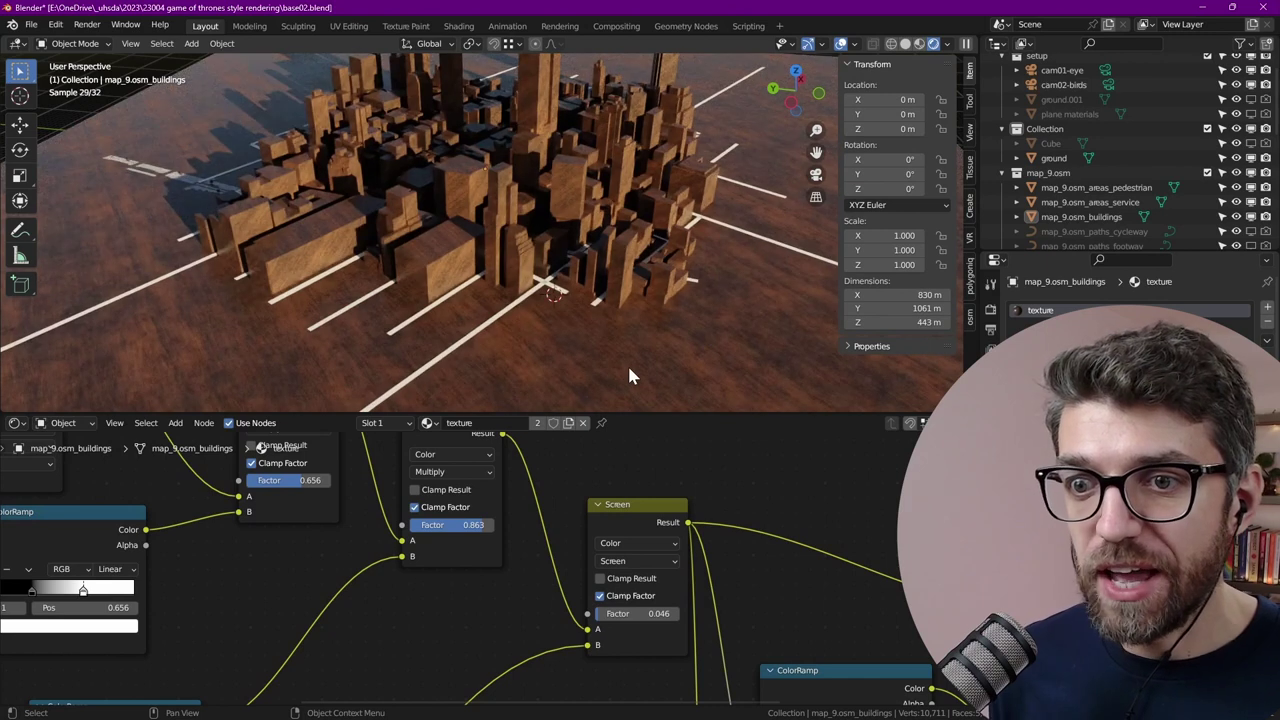
pyautogui.scroll(-5, 527, 317)
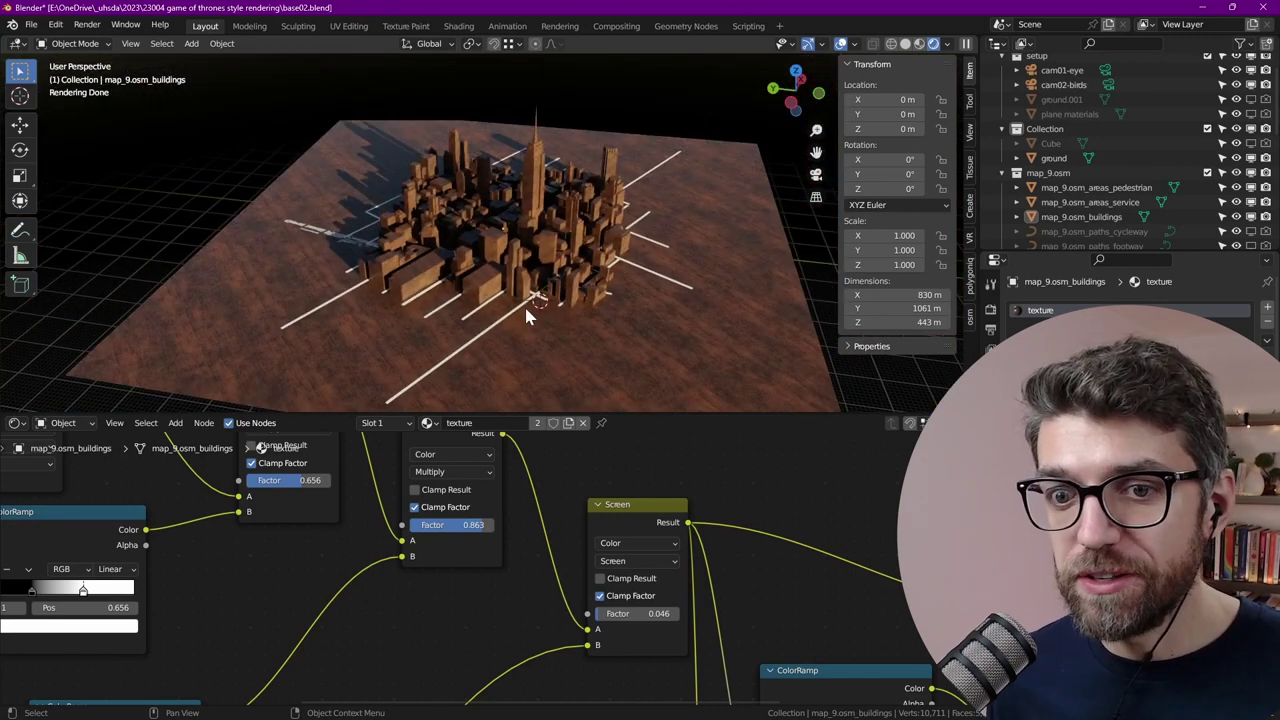
# Set the Factor of both Multiply nodes and the Screen node to 0
pyautogui.moveTo(290, 480); pyautogui.dragTo(248, 490)
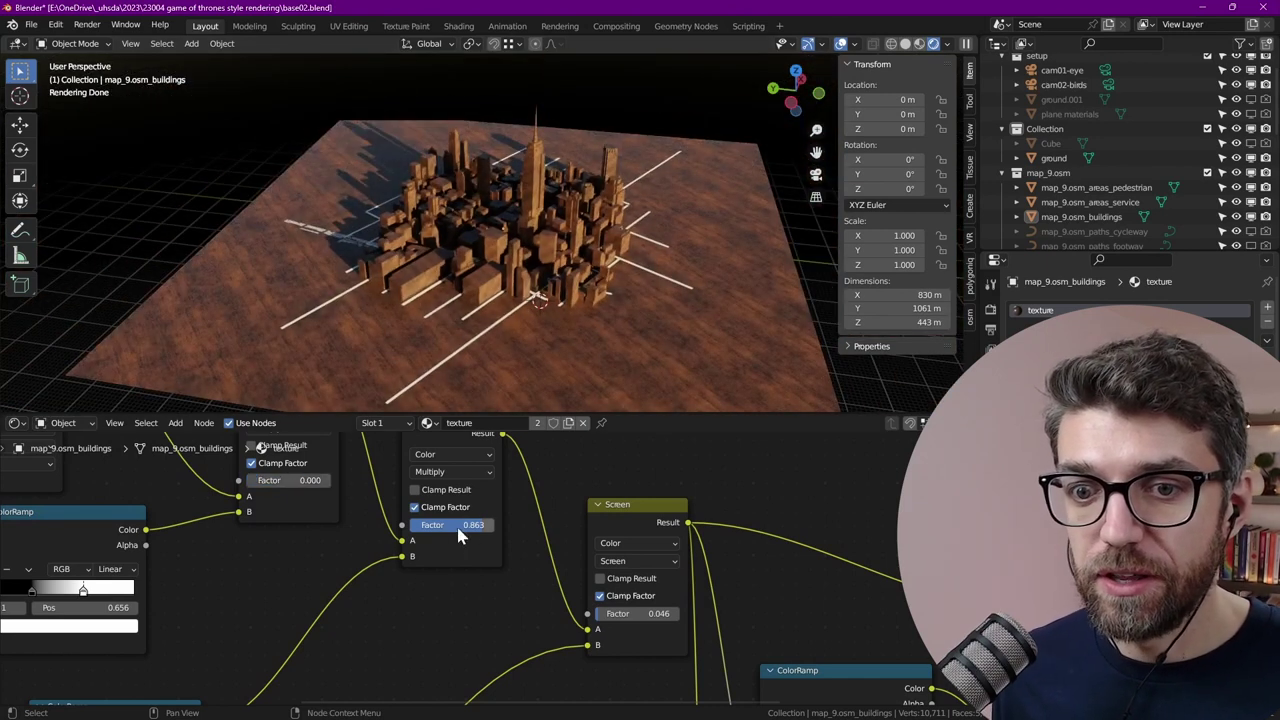
pyautogui.press('BackSpace')
pyautogui.press('BackSpace')
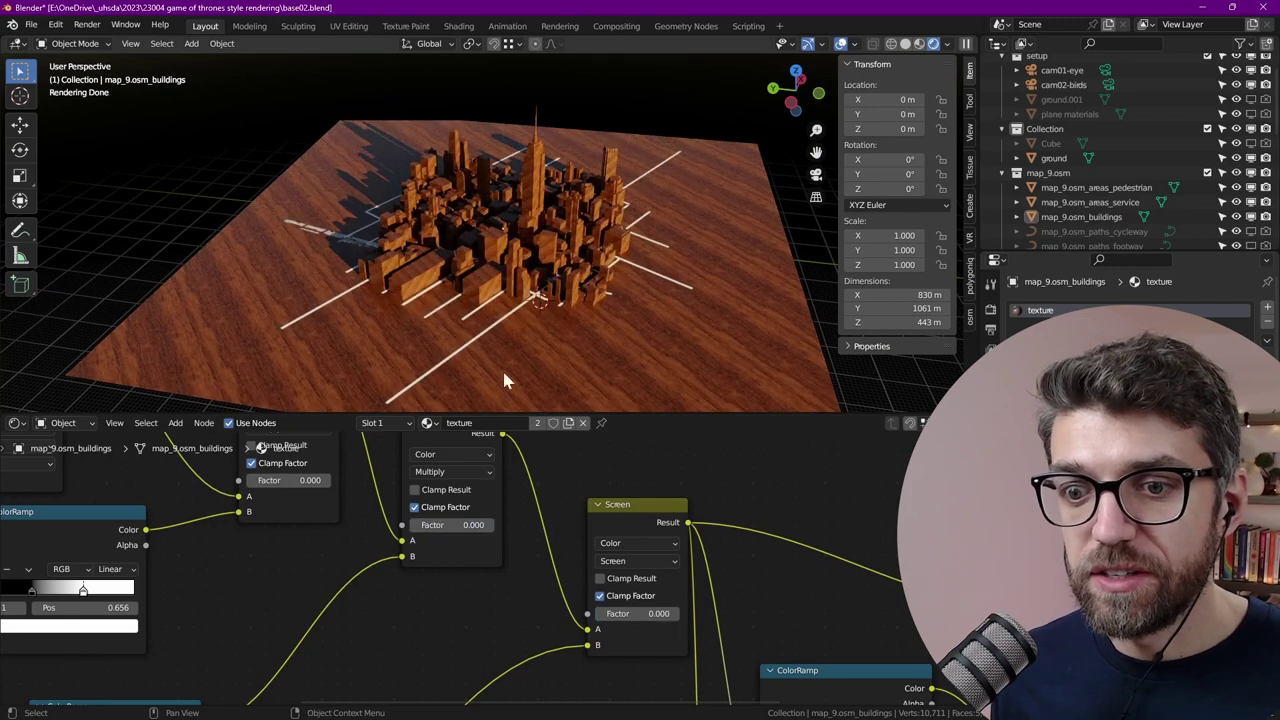
# Set the first Multiply's Factor to about 0.489, the second's to about 0.534, and the Screen node's to about 0.053
pyautogui.scroll(2, 343, 521)
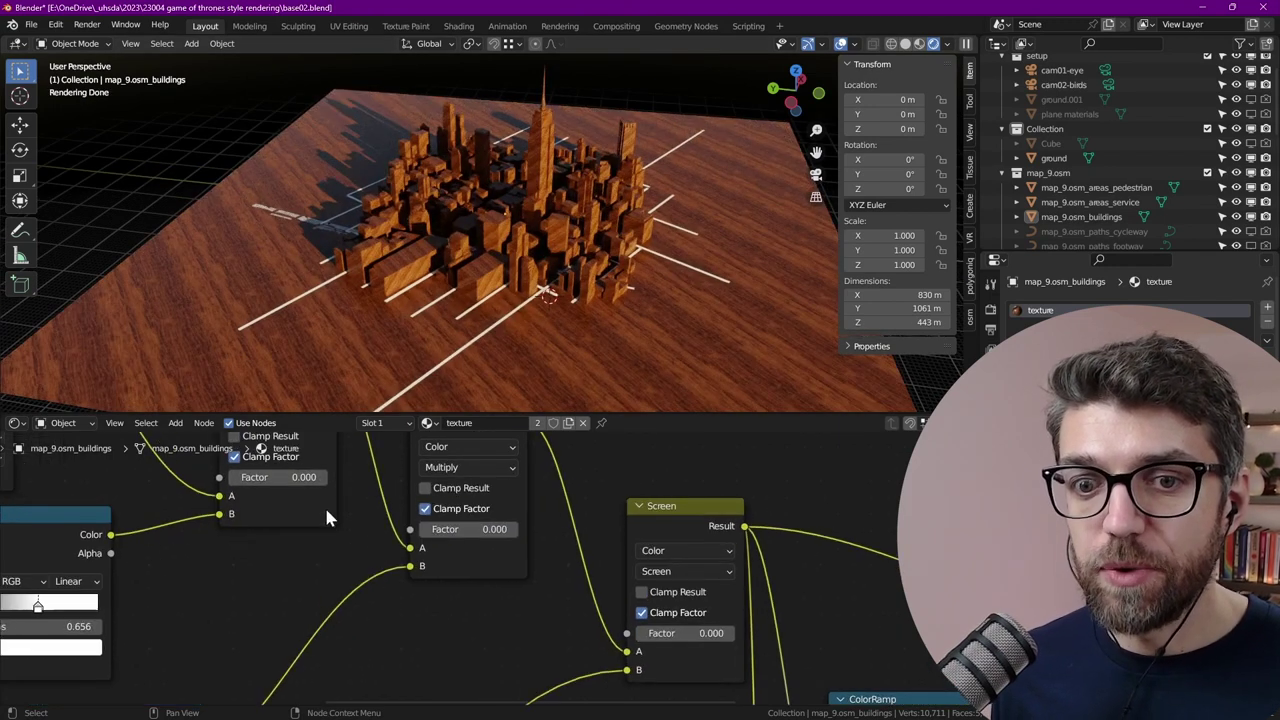
pyautogui.moveTo(432, 533); pyautogui.dragTo(454, 533)
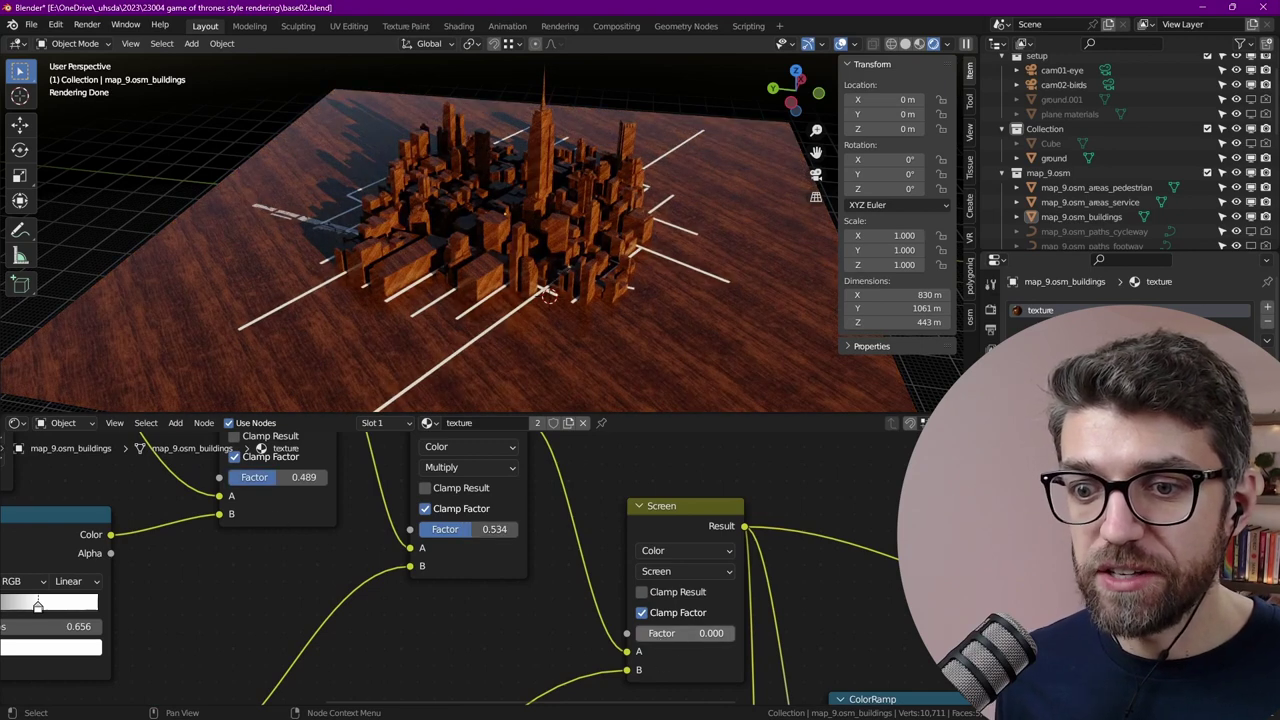
pyautogui.moveTo(688, 633); pyautogui.dragTo(696, 633)
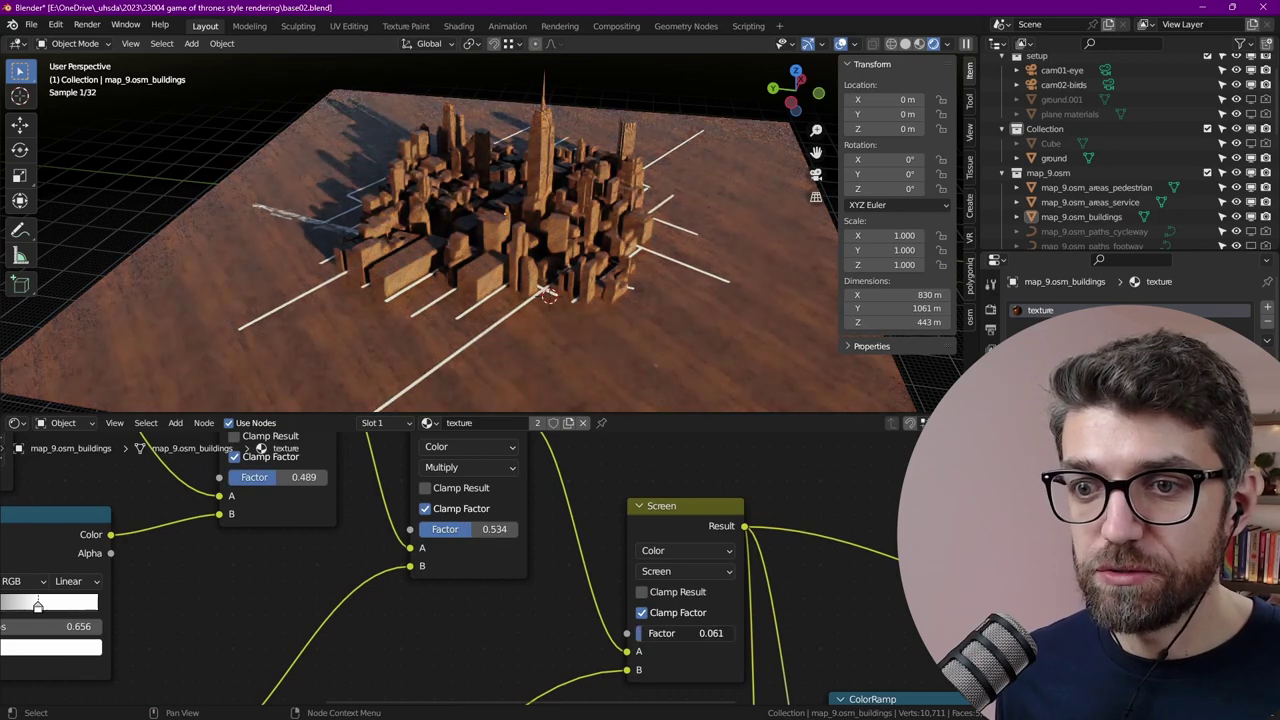
pyautogui.moveTo(695, 633); pyautogui.dragTo(694, 633)
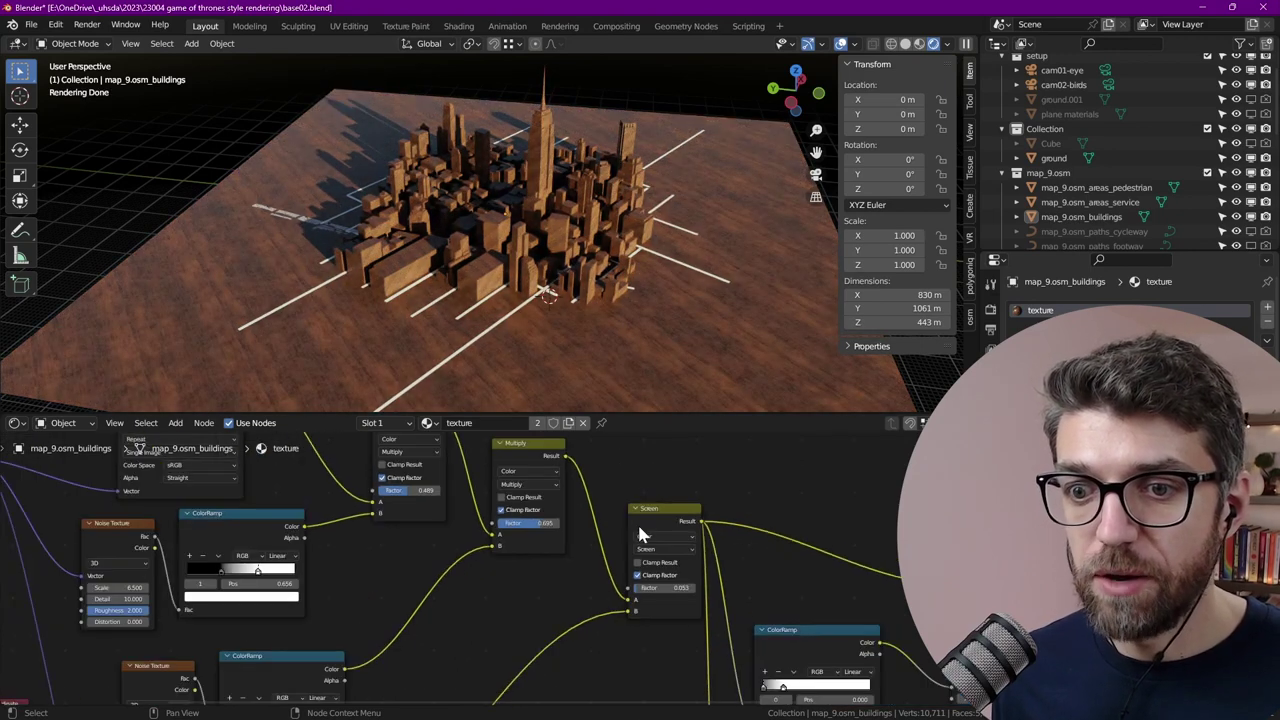
# Collapse the second Multiply node in the material's node tree
pyautogui.click(681, 527)
pyautogui.moveTo(642, 494); pyautogui.dragTo(766, 532, button='middle')
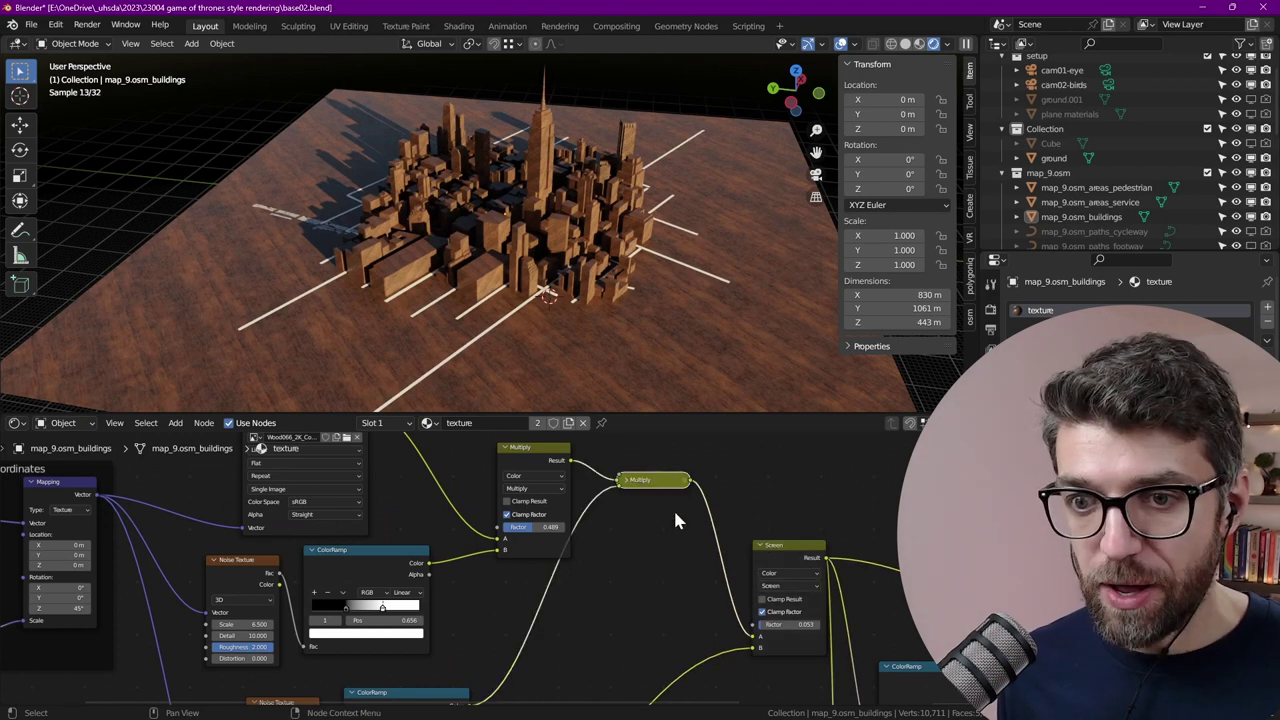
# Duplicate the second Multiply node onto the link after the Screen node and connect the second noise's ColorRamp Color to its B input
pyautogui.moveTo(813, 558); pyautogui.dragTo(763, 497, button='middle')
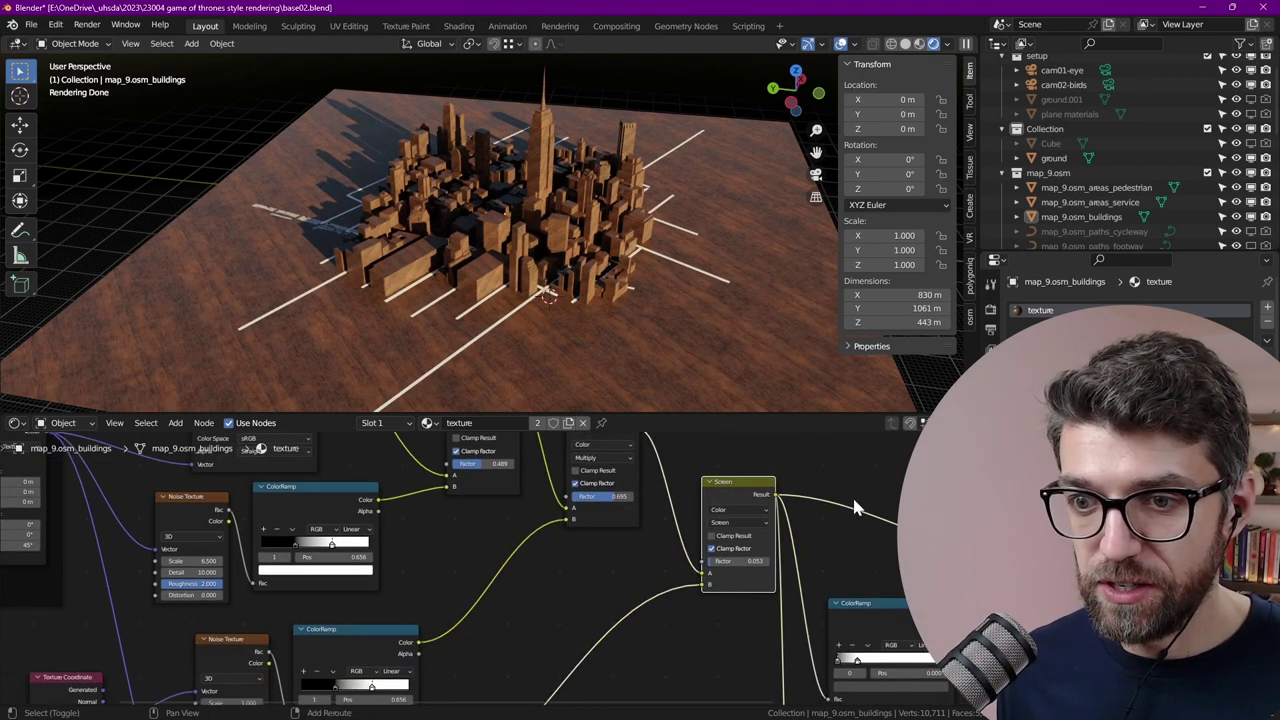
pyautogui.moveTo(765, 497); pyautogui.dragTo(729, 527)
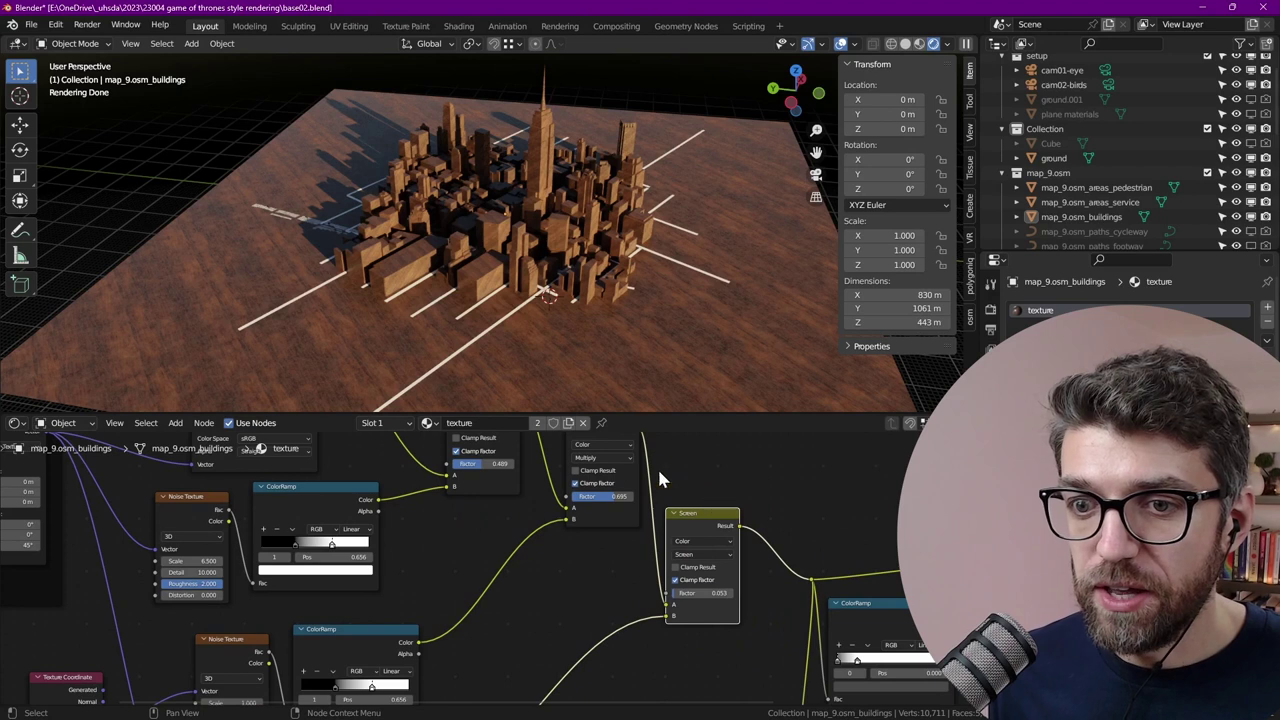
pyautogui.moveTo(617, 461); pyautogui.dragTo(625, 514, button='middle')
pyautogui.click(614, 471)
pyautogui.hotkey('shift', 'd')
pyautogui.click(826, 594)
pyautogui.moveTo(642, 617); pyautogui.dragTo(662, 547, button='middle')
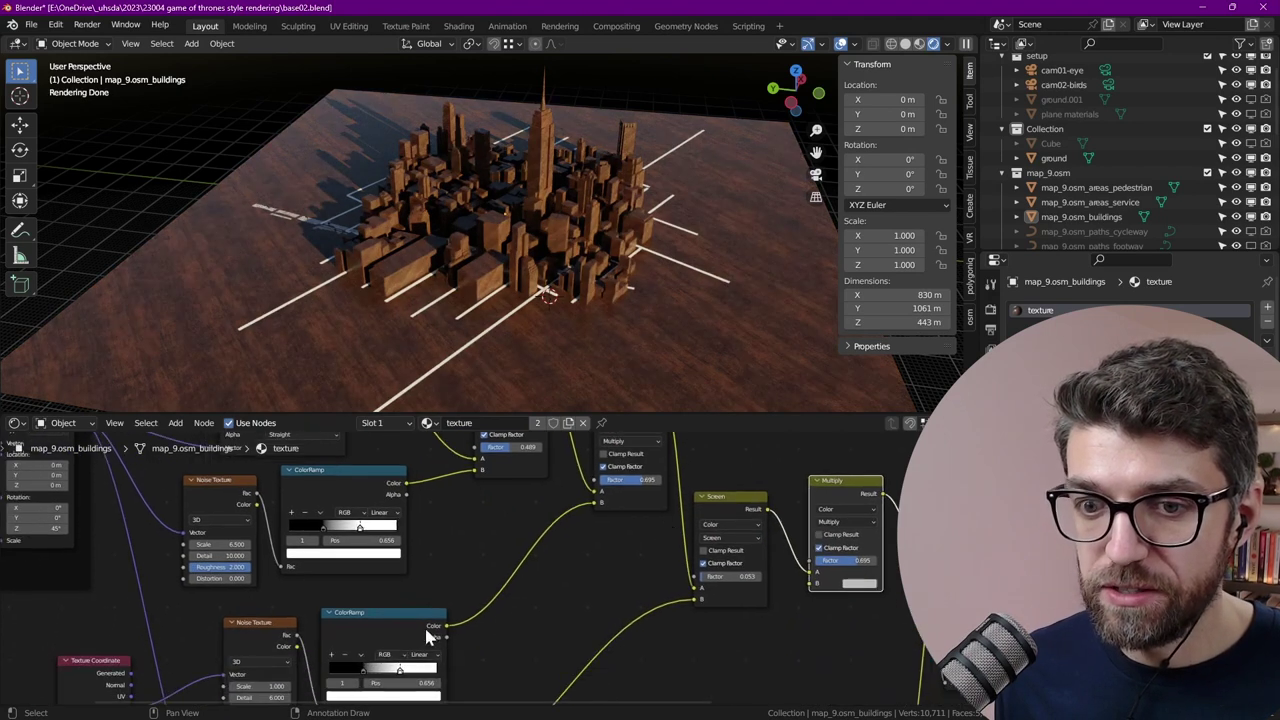
pyautogui.moveTo(446, 626); pyautogui.dragTo(809, 583)
# Remove the original second Multiply node while keeping its links, and place the Screen node beside the first Multiply
pyautogui.moveTo(610, 505); pyautogui.dragTo(621, 558, button='middle')
pyautogui.click(635, 462)
pyautogui.hotkey('ctrl', 'x')
pyautogui.moveTo(736, 559); pyautogui.dragTo(628, 456)
# Set the Screen node's Factor to 0.053 and the first Multiply's Factor to 0.580
pyautogui.scroll(3, 626, 542)
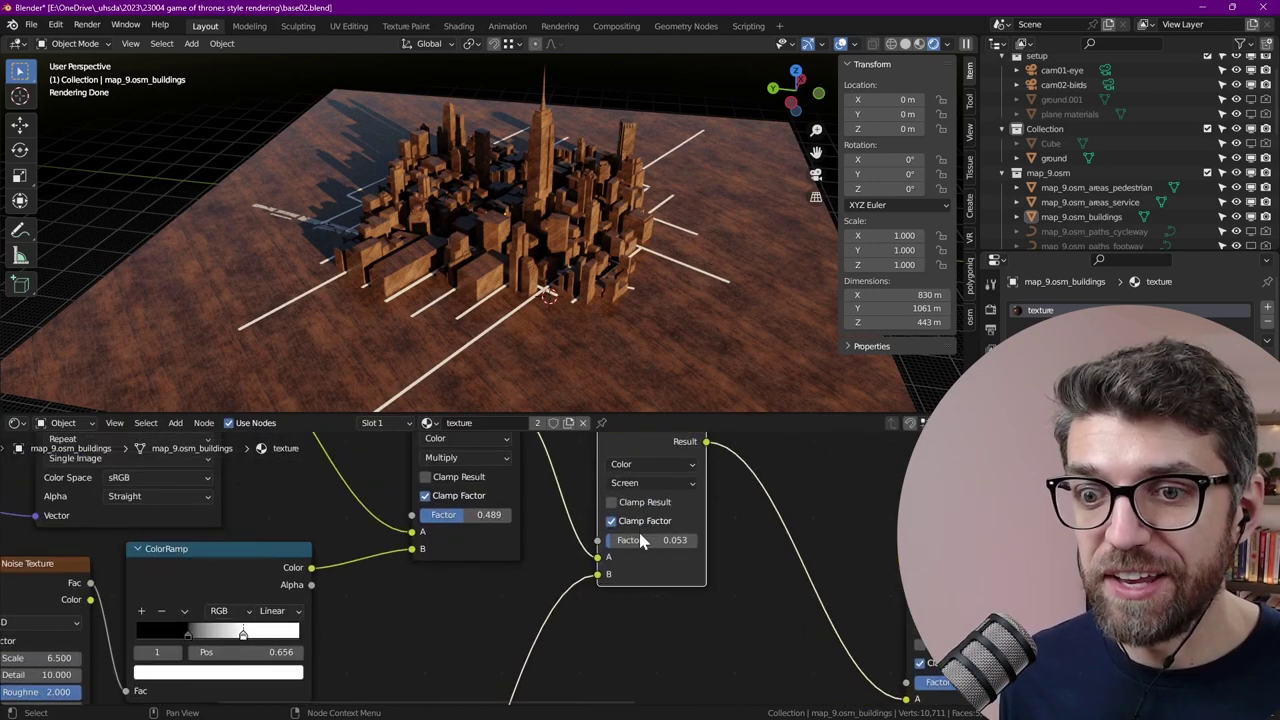
pyautogui.moveTo(604, 542); pyautogui.dragTo(606, 542)
pyautogui.scroll(2, 617, 557)
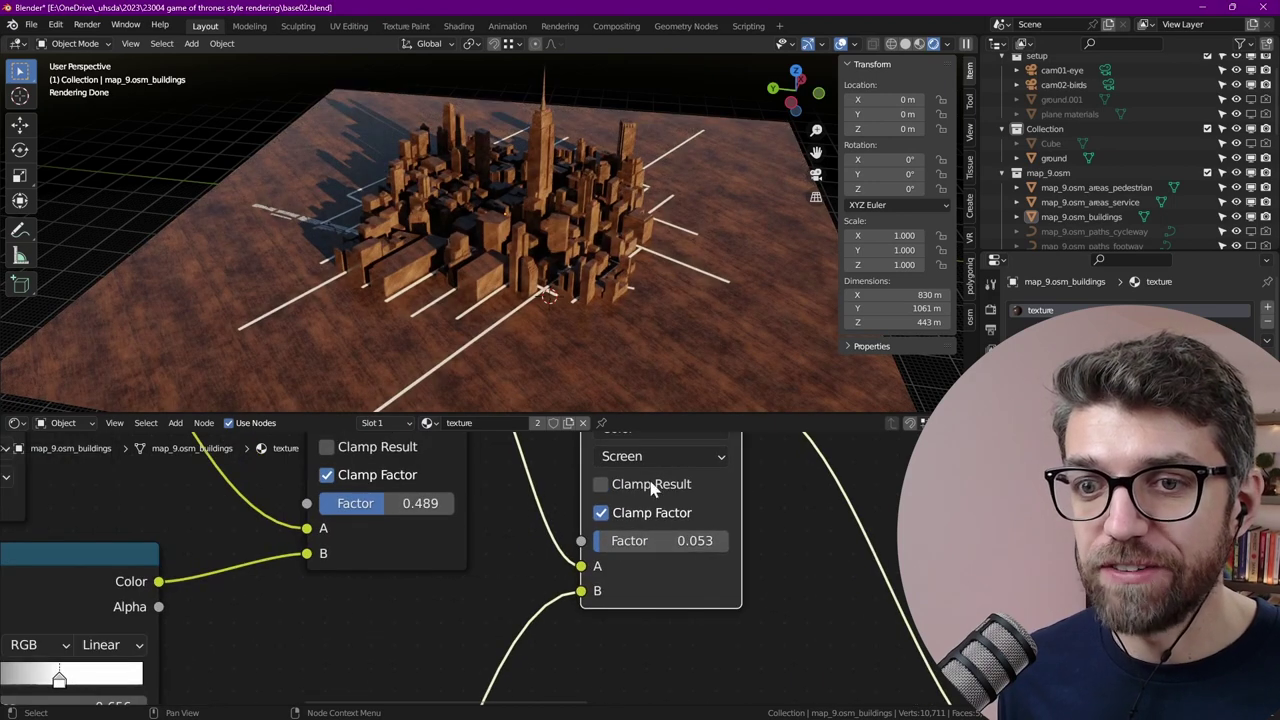
pyautogui.scroll(-2, 412, 288)
pyautogui.scroll(4, 284, 270)
pyautogui.scroll(-6, 350, 282)
pyautogui.scroll(5, 541, 281)
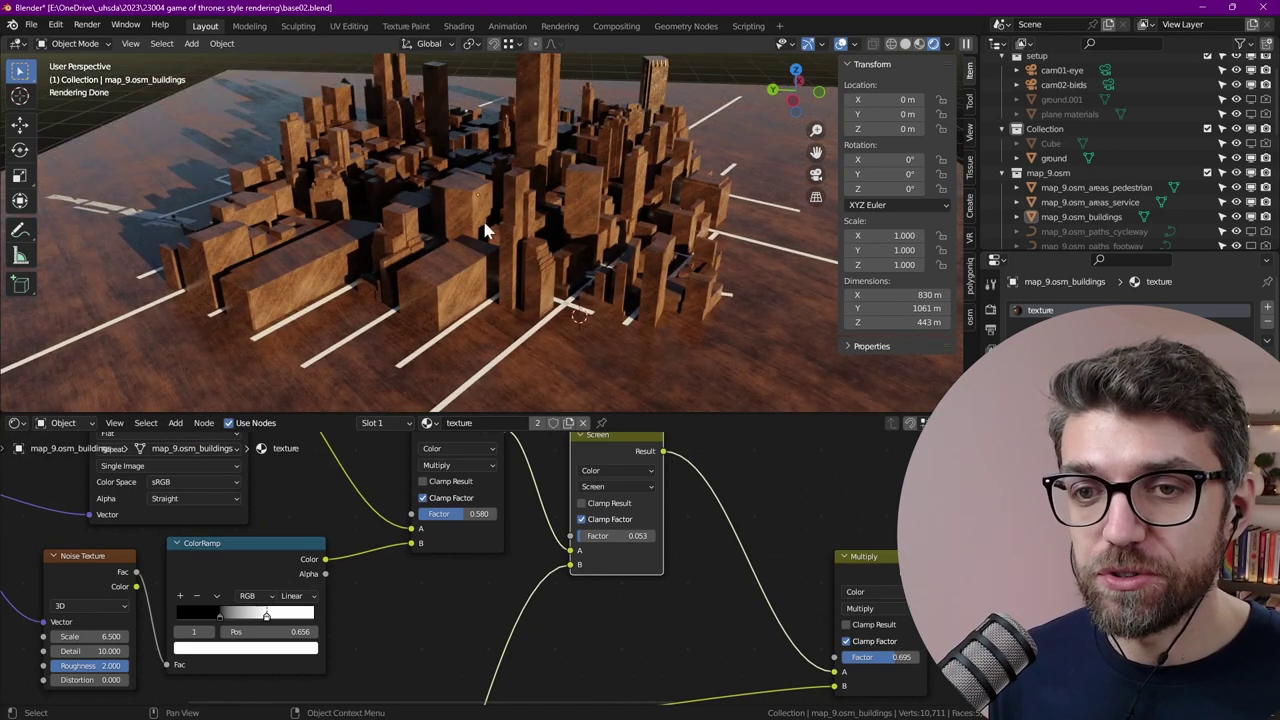
pyautogui.moveTo(466, 216); pyautogui.dragTo(323, 485, button='middle')
# Switch the shader editor to the World nodes and set the Background Strength to 1
pyautogui.click(63, 424)
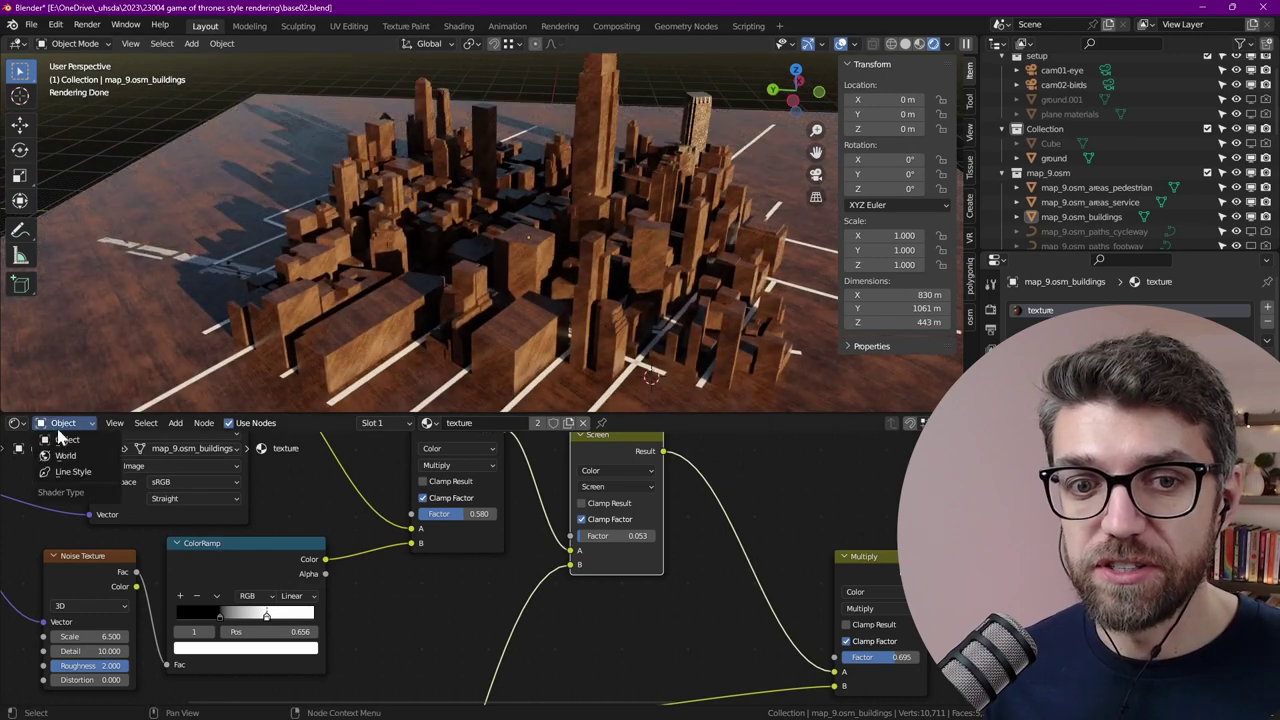
pyautogui.click(80, 457)
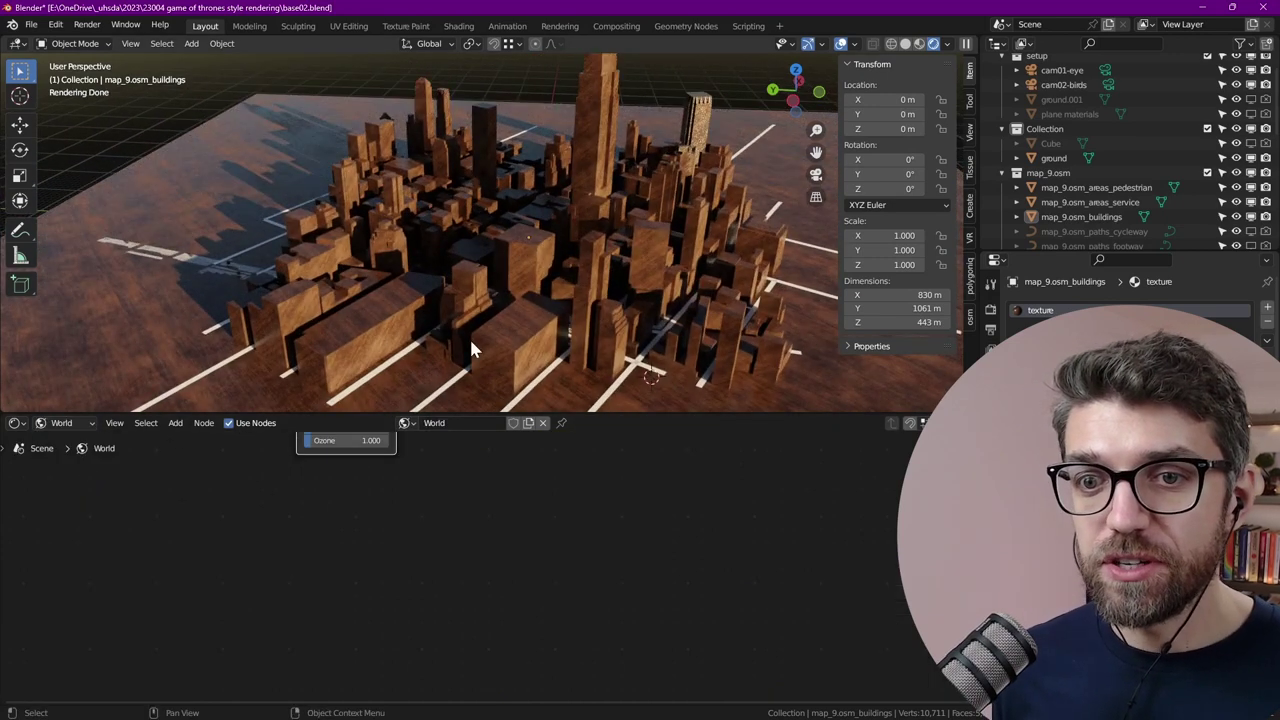
pyautogui.scroll(5, 484, 354)
pyautogui.scroll(-4, 586, 245)
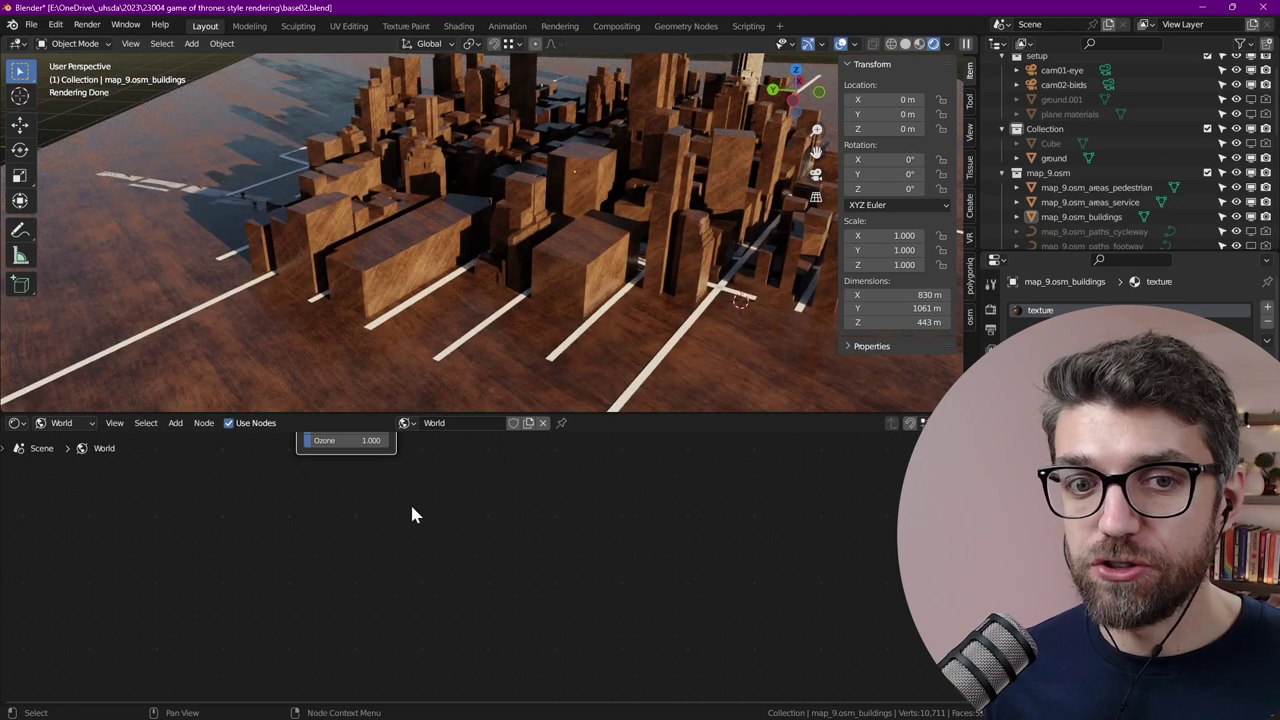
pyautogui.scroll(-4, 419, 523)
pyautogui.moveTo(422, 521); pyautogui.dragTo(448, 671, button='middle')
pyautogui.scroll(7, 451, 542)
pyautogui.click(500, 508)
pyautogui.write('1')
pyautogui.press('Return')
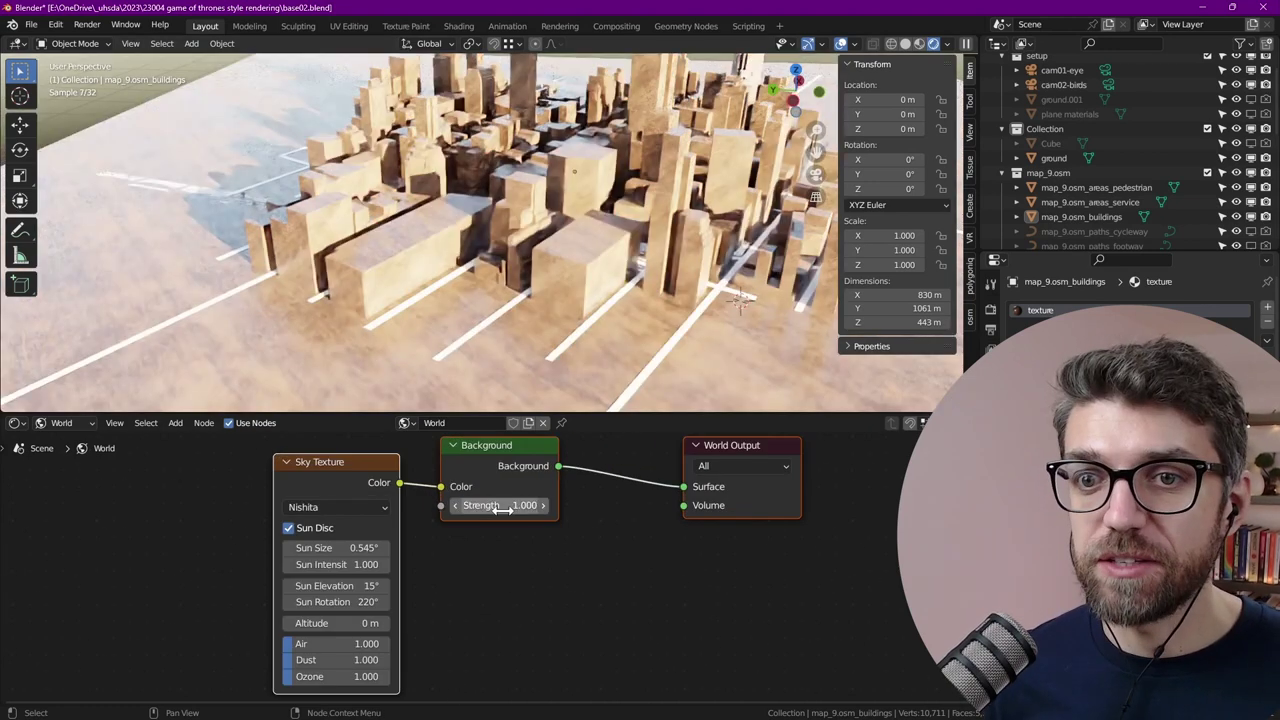
# Set the Sky Texture's Sun Intensity to 0.8
pyautogui.scroll(-5, 425, 343)
pyautogui.moveTo(340, 562); pyautogui.dragTo(428, 556, button='middle')
pyautogui.click(426, 559)
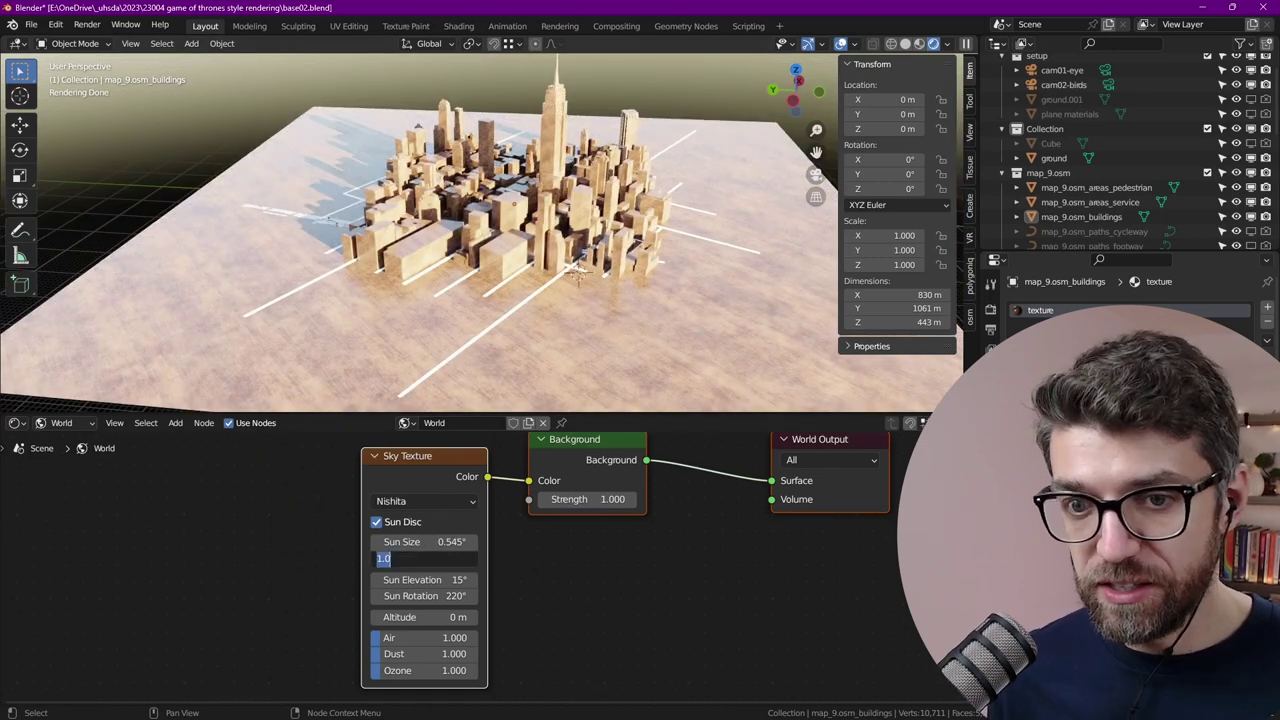
pyautogui.write('.8')
pyautogui.press('Return')
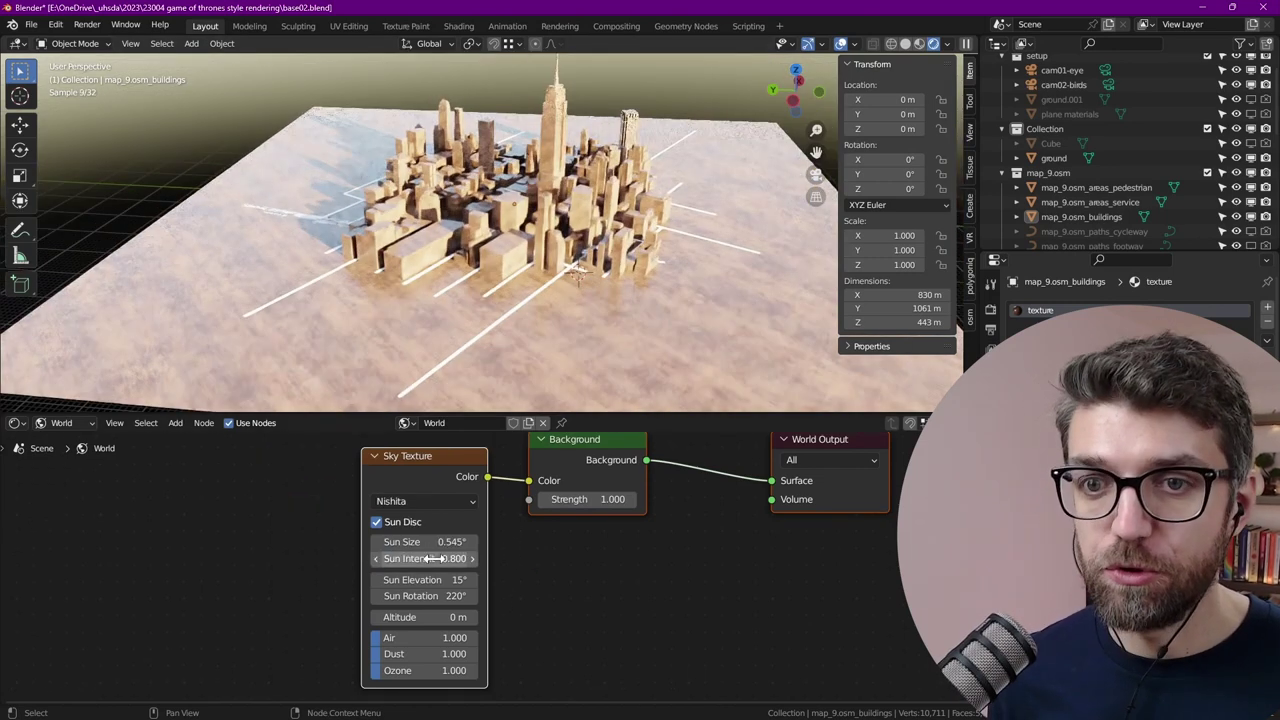
pyautogui.scroll(3, 688, 250)
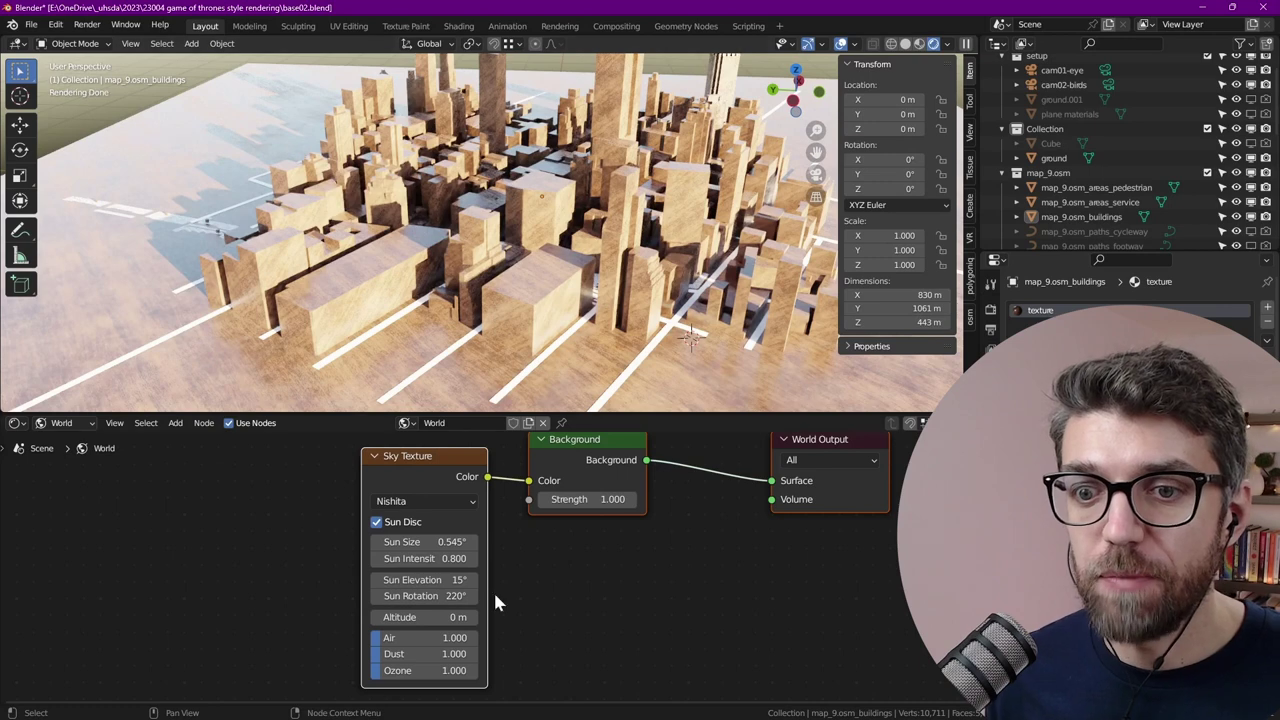
# Return to the material's nodes and set the first Multiply's Factor to 0.679 and the last Multiply's to 0.916
pyautogui.click(60, 422)
pyautogui.click(55, 437)
pyautogui.scroll(-4, 590, 540)
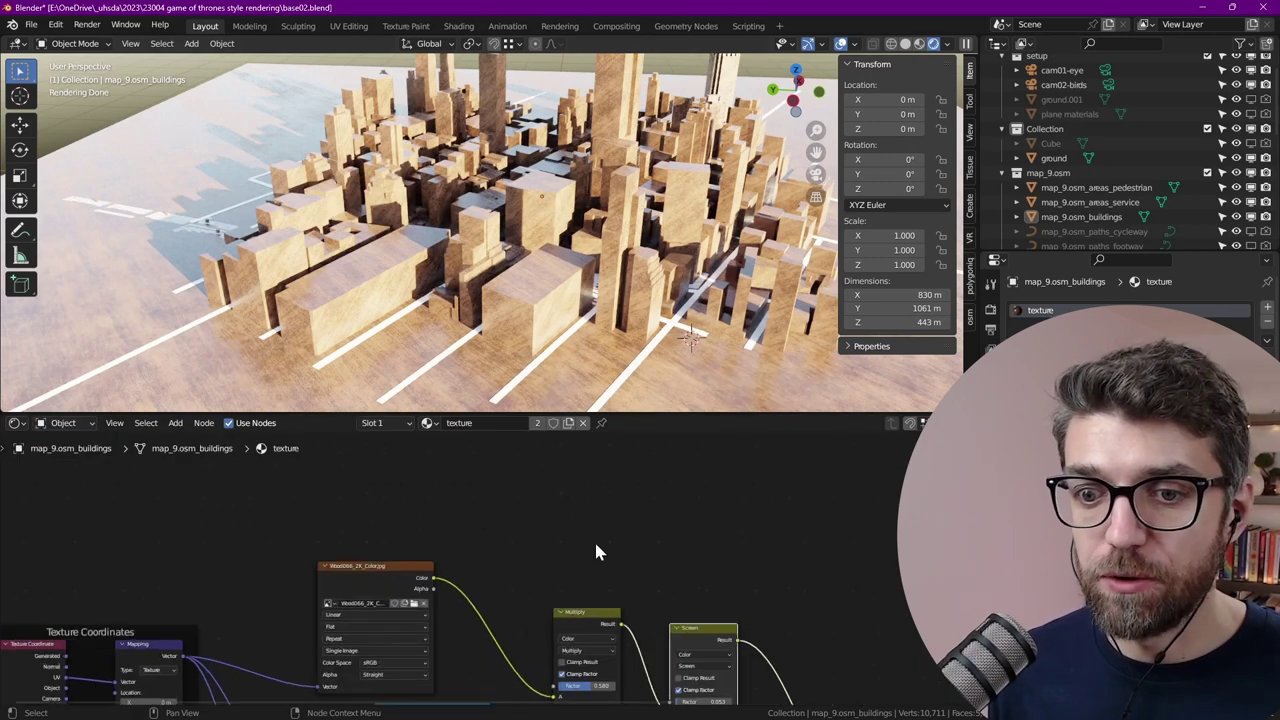
pyautogui.scroll(4, 603, 562)
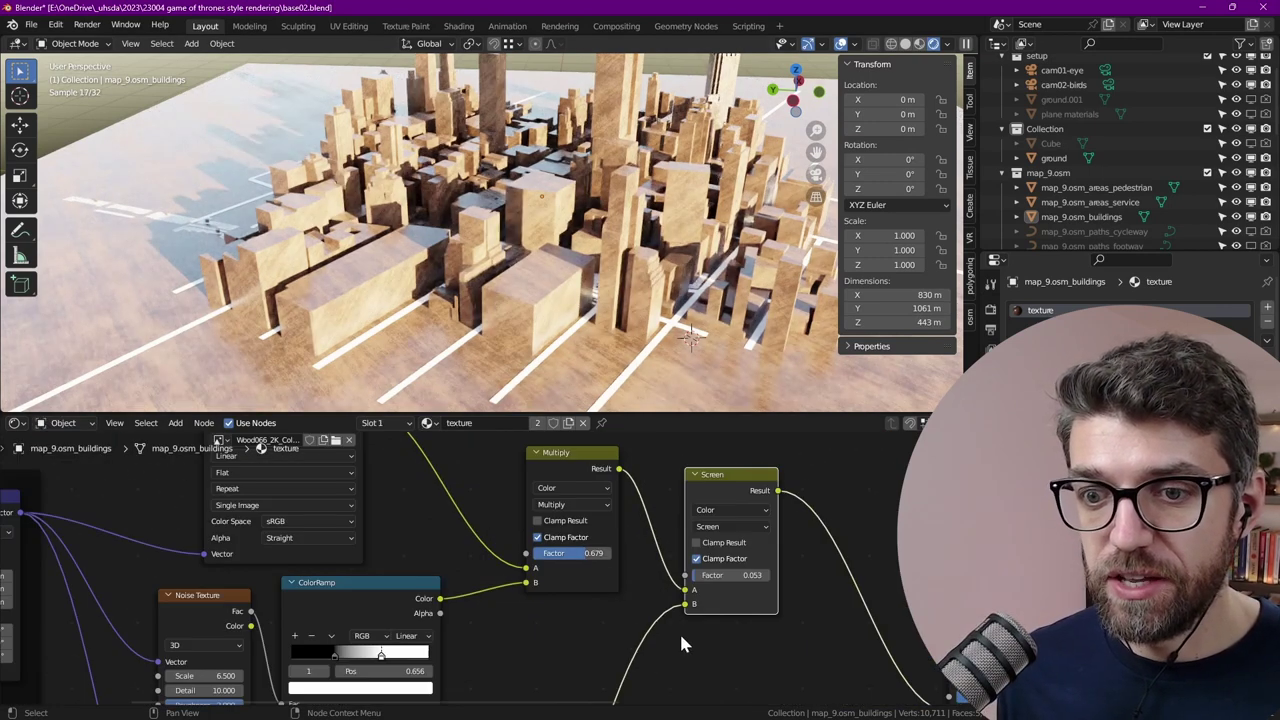
pyautogui.moveTo(676, 627); pyautogui.dragTo(583, 506, button='middle')
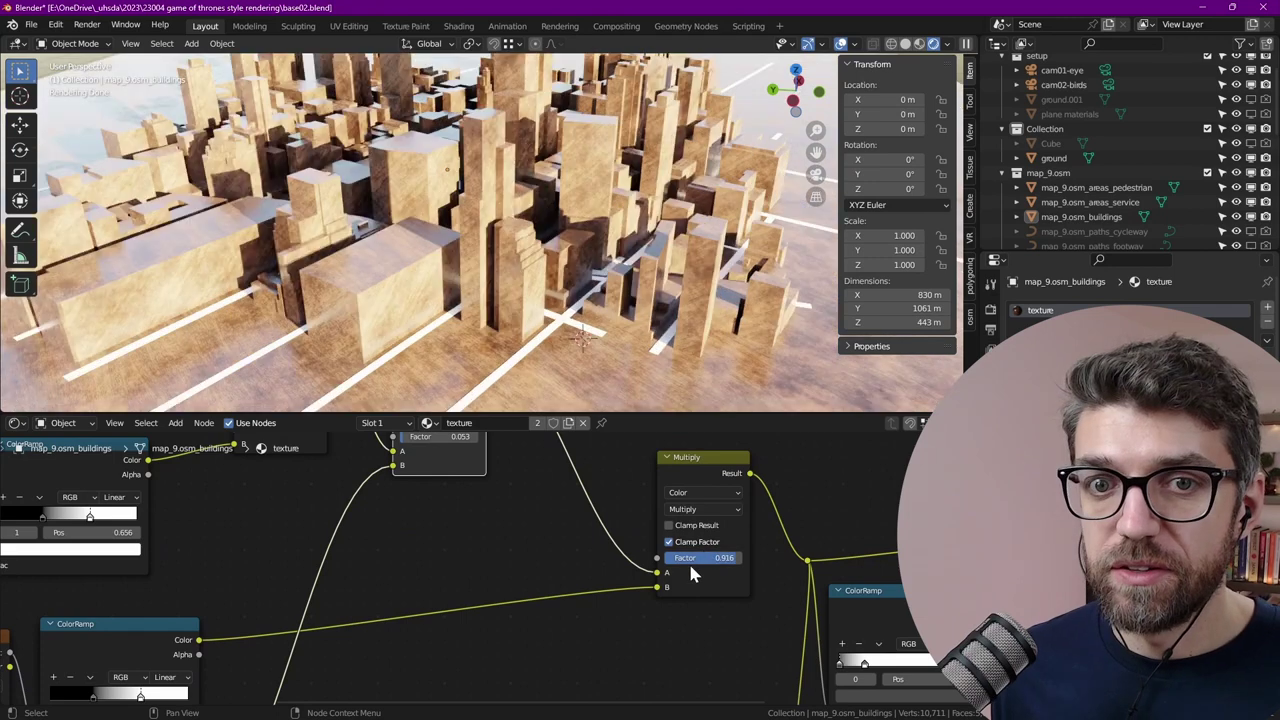
# Slightly lighten the dark stop of the ColorRamp that feeds the shader's Roughness
pyautogui.moveTo(800, 702); pyautogui.dragTo(573, 536, button='middle')
pyautogui.click(609, 491)
pyautogui.click(630, 519)
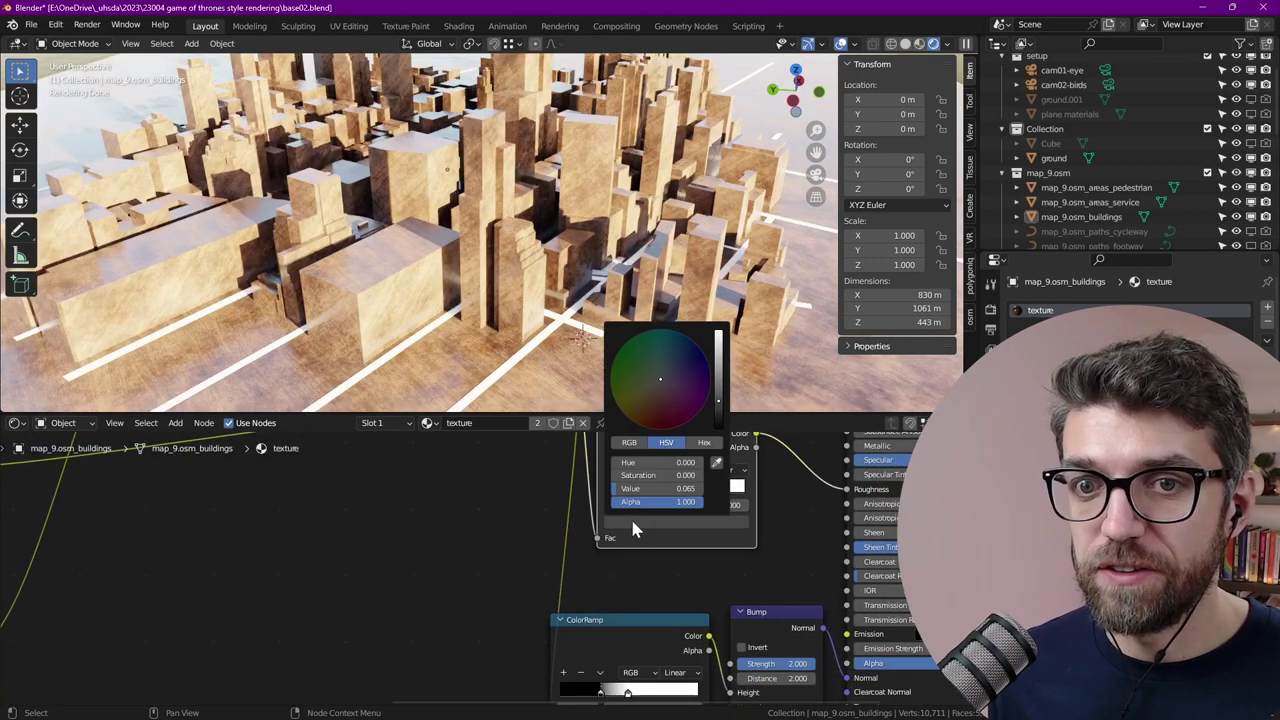
pyautogui.moveTo(718, 402); pyautogui.dragTo(718, 390)
# Preview the plain wood by bypassing the mix nodes with the image's Color, and reconnect the last Multiply's Result to the shader
pyautogui.scroll(-2, 597, 497)
pyautogui.hotkey('shift', 'a')
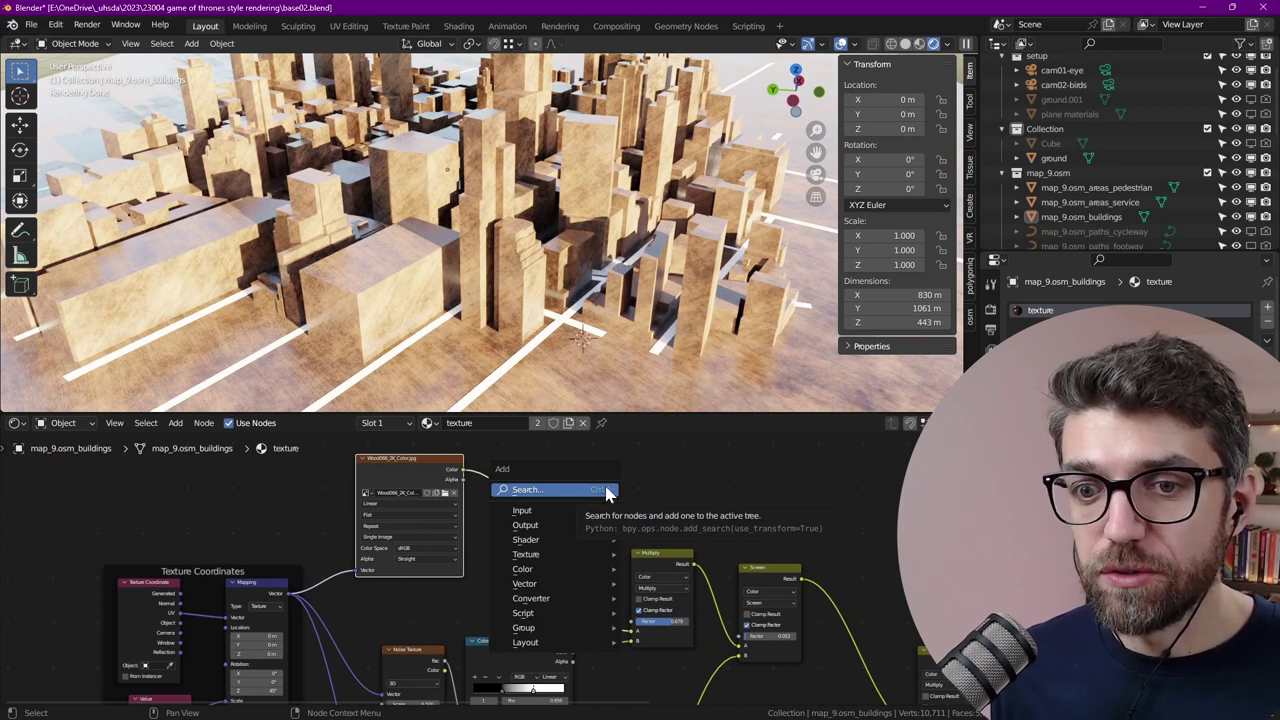
pyautogui.click(670, 496)
pyautogui.scroll(-4, 665, 500)
pyautogui.moveTo(608, 529); pyautogui.dragTo(373, 513, button='middle')
pyautogui.moveTo(281, 463); pyautogui.dragTo(686, 652)
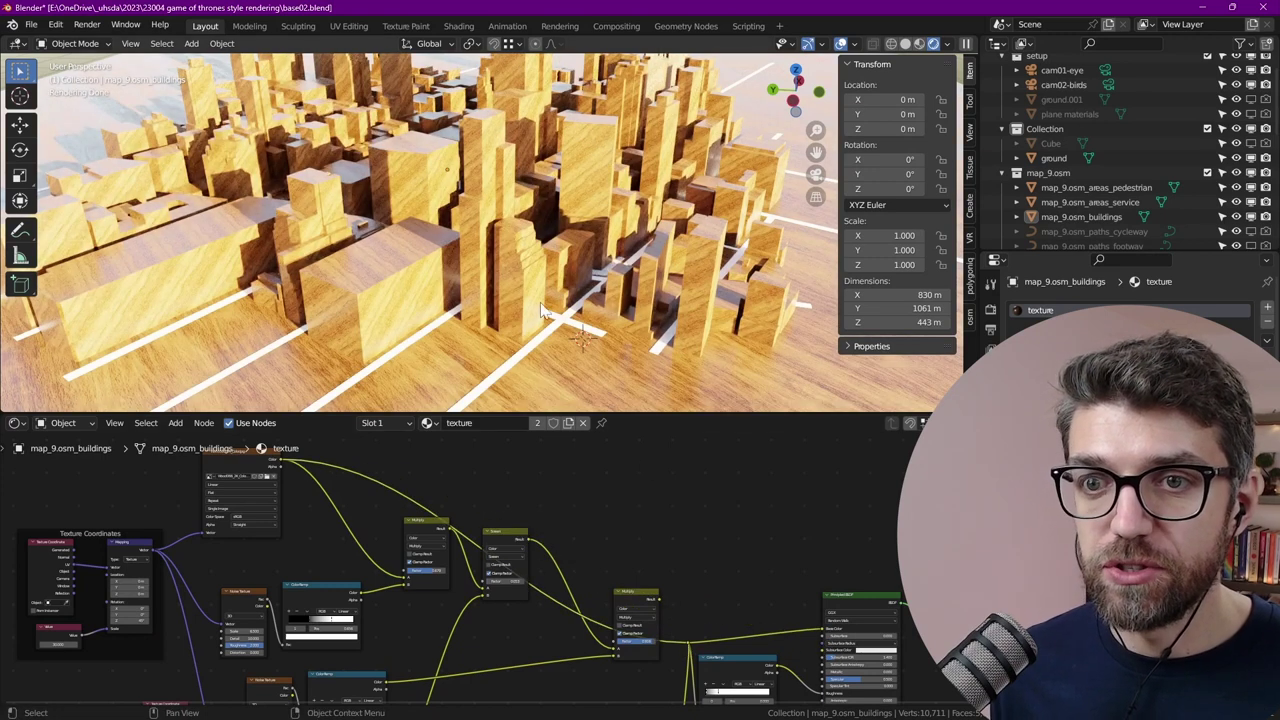
pyautogui.moveTo(699, 567); pyautogui.dragTo(779, 600, button='middle')
pyautogui.moveTo(738, 632); pyautogui.dragTo(901, 646)
# Insert a Hue Saturation Value node between the wood colour image and the first Multiply node
pyautogui.moveTo(494, 507); pyautogui.dragTo(695, 533, button='middle')
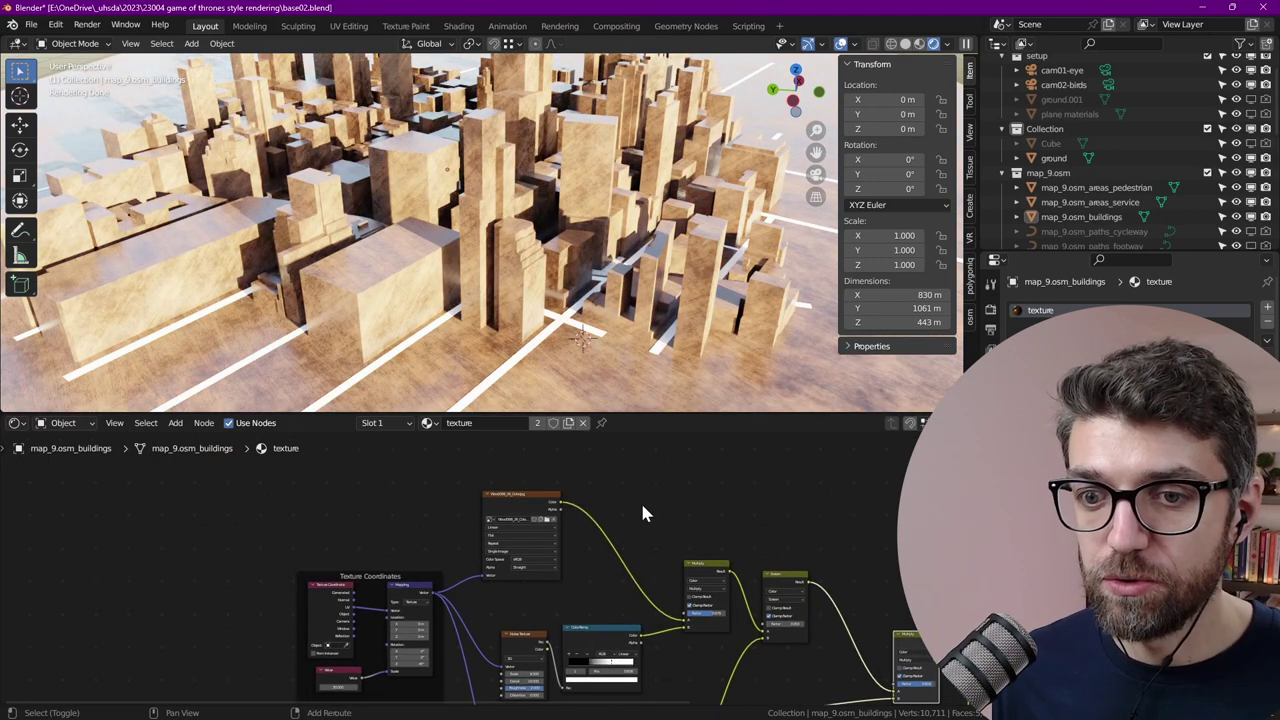
pyautogui.hotkey('shift', 'a')
pyautogui.moveTo(601, 591)
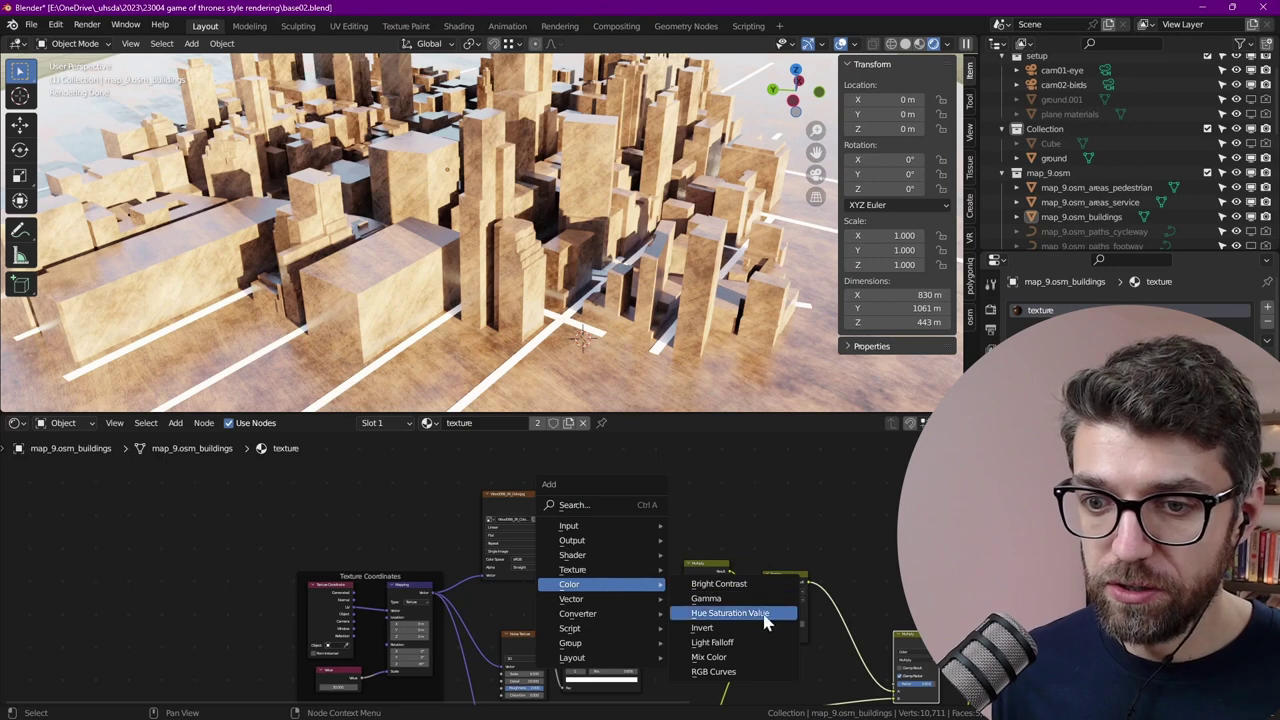
pyautogui.click(730, 612)
pyautogui.click(600, 504)
# Set the Hue Saturation Value node's Saturation to 0.9 and Value to 0.8
pyautogui.scroll(4, 630, 532)
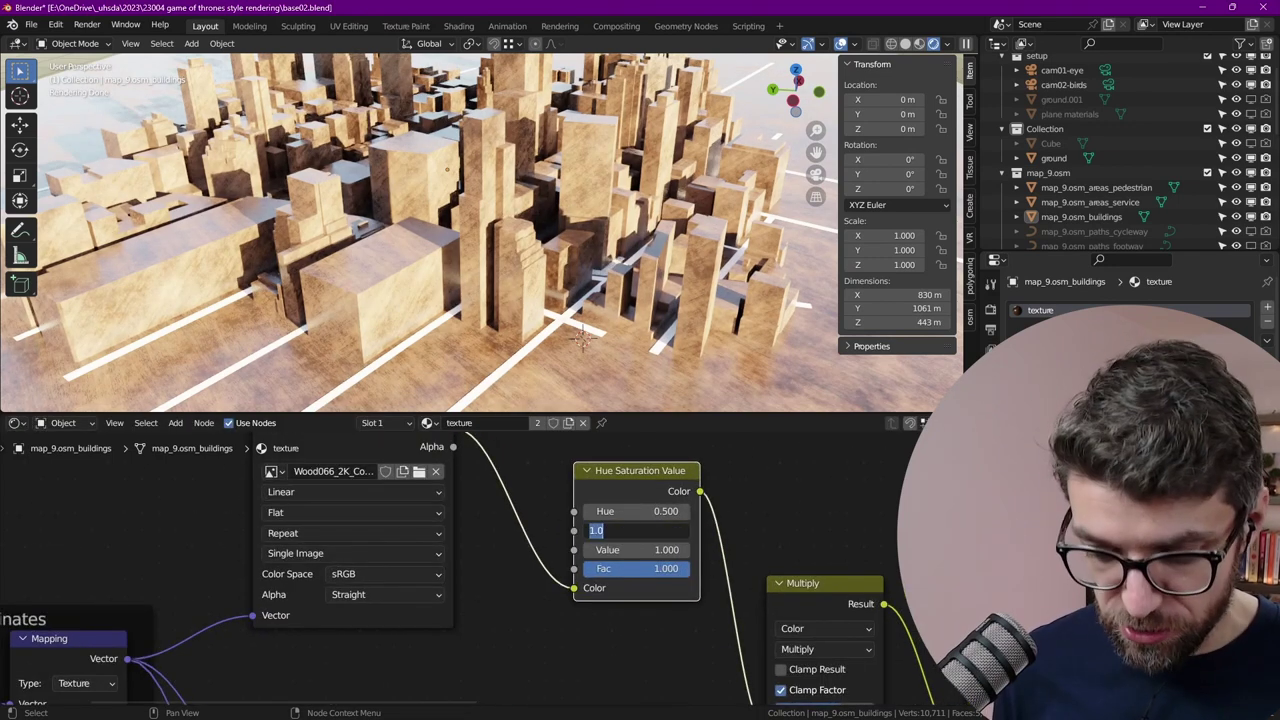
pyautogui.press('Tab')
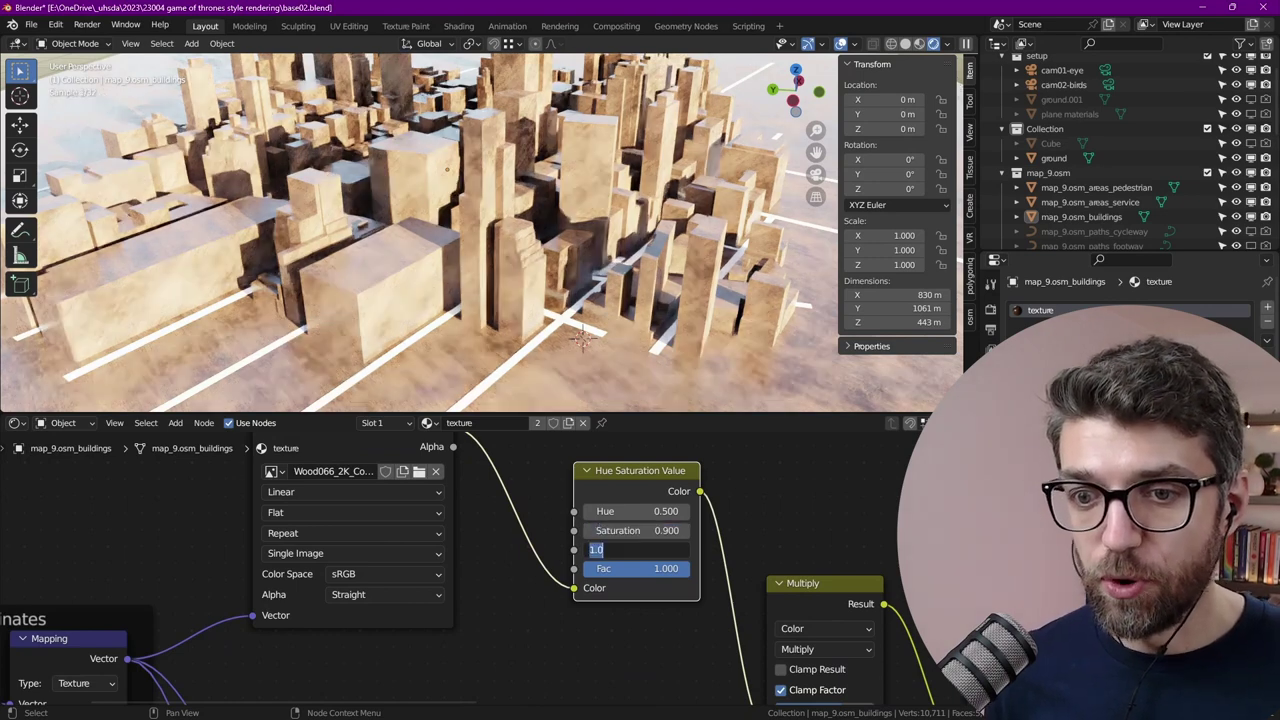
pyautogui.press('BackSpace')
pyautogui.press('Return')
# Insert an RGB Curves node between the Hue Saturation Value node and the first Multiply node
pyautogui.moveTo(684, 477); pyautogui.dragTo(638, 466)
pyautogui.hotkey('shift', 'a')
pyautogui.moveTo(700, 482)
pyautogui.click(770, 566)
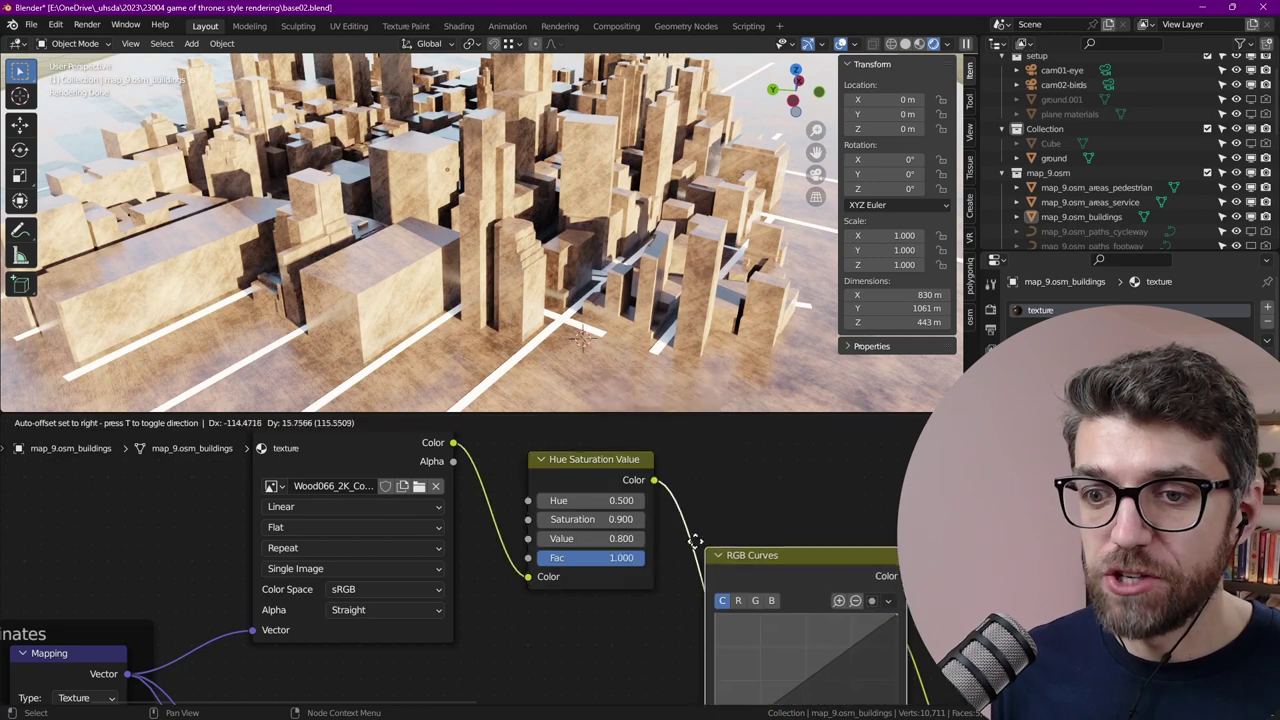
pyautogui.click(700, 518)
# Shape the RGB curve into an S with points at about 0.656, 0.688 and 0.427, 0.301
pyautogui.moveTo(751, 609); pyautogui.dragTo(734, 534, button='middle')
pyautogui.moveTo(770, 576); pyautogui.dragTo(788, 584)
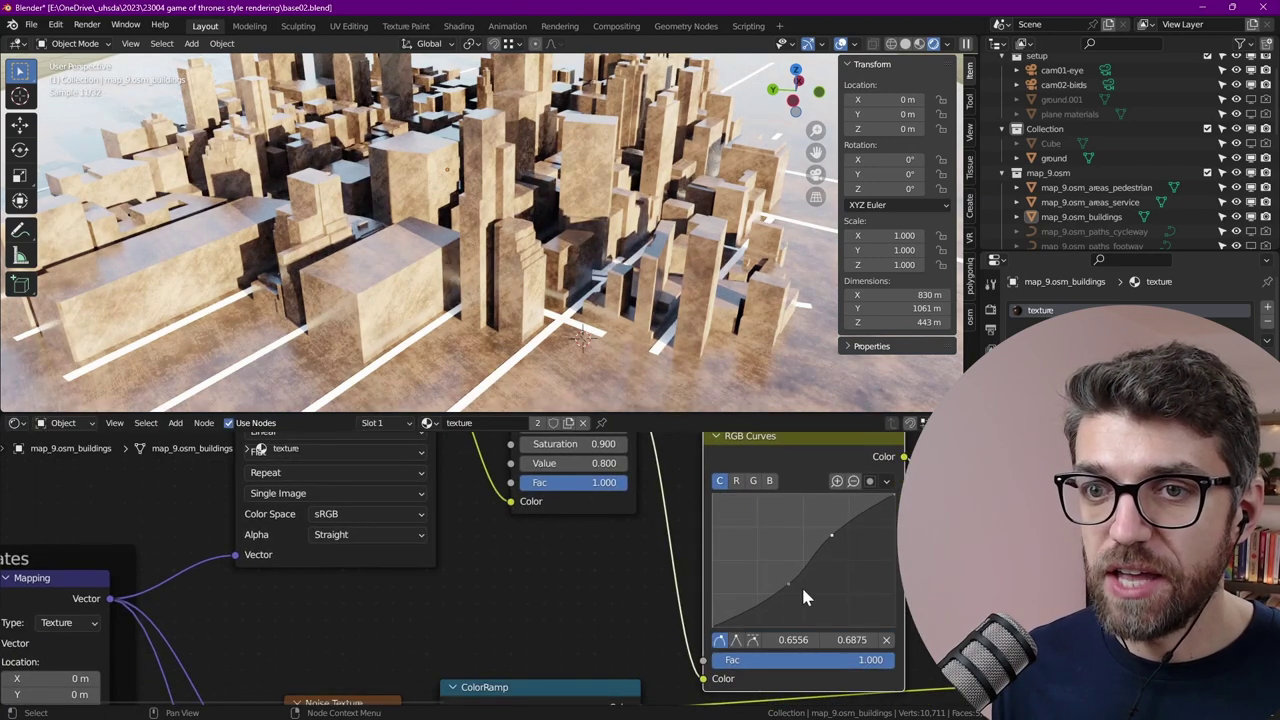
pyautogui.click(789, 586)
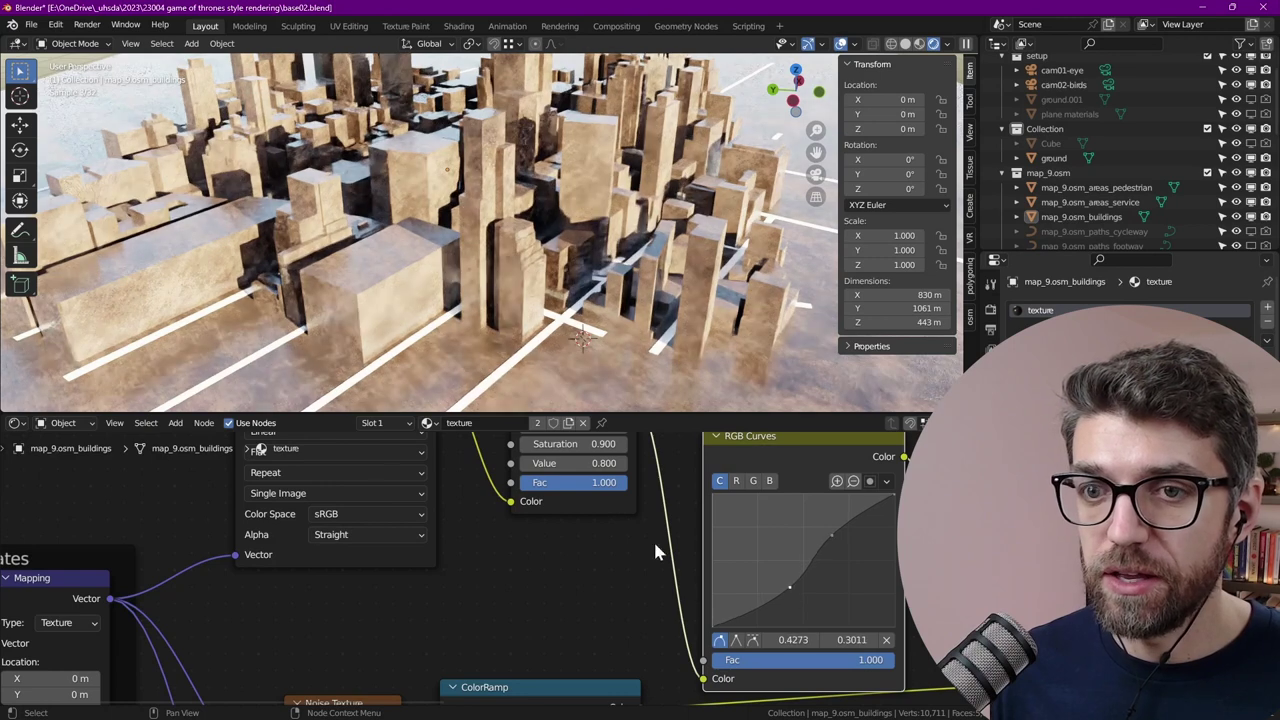
# Lower the last Multiply node's Factor and set the first Multiply's Factor to 0.534
pyautogui.scroll(-5, 536, 229)
pyautogui.scroll(5, 536, 230)
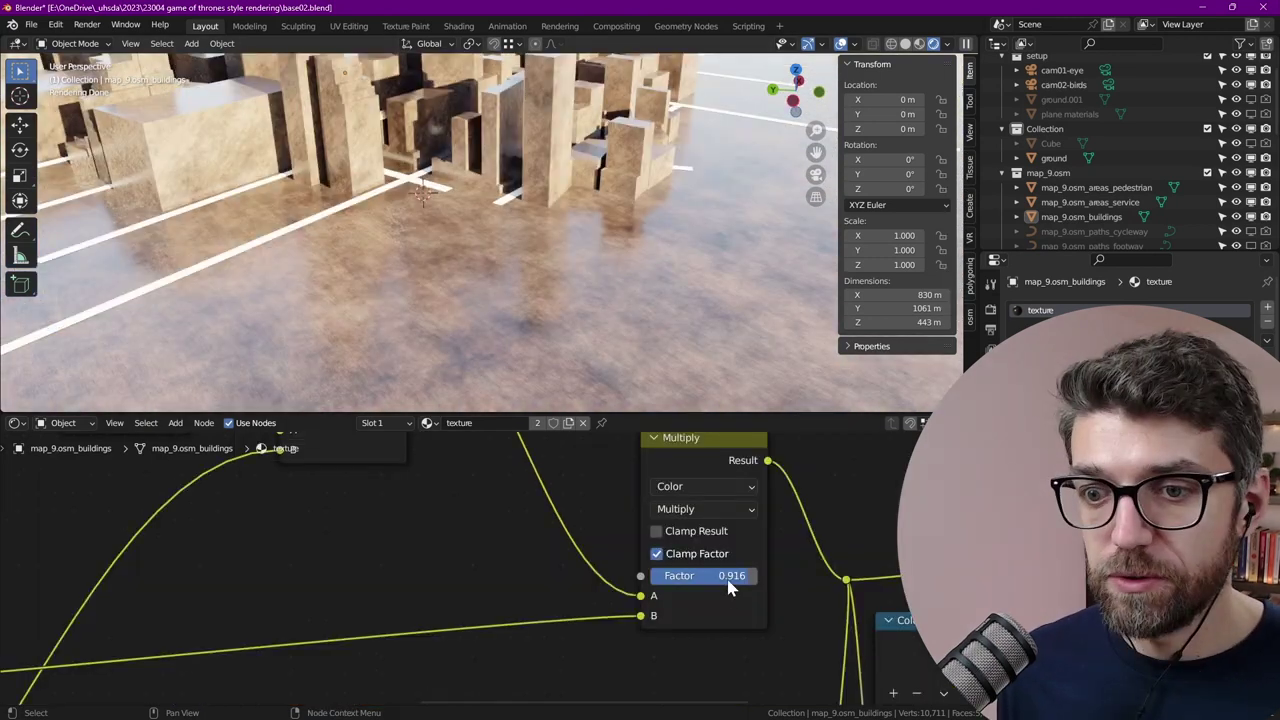
pyautogui.moveTo(727, 577); pyautogui.dragTo(702, 577)
pyautogui.scroll(-5, 702, 577)
pyautogui.moveTo(345, 487); pyautogui.dragTo(594, 554, button='middle')
pyautogui.scroll(4, 597, 554)
pyautogui.moveTo(733, 543); pyautogui.dragTo(716, 543)
pyautogui.scroll(-5, 587, 270)
pyautogui.scroll(3, 425, 185)
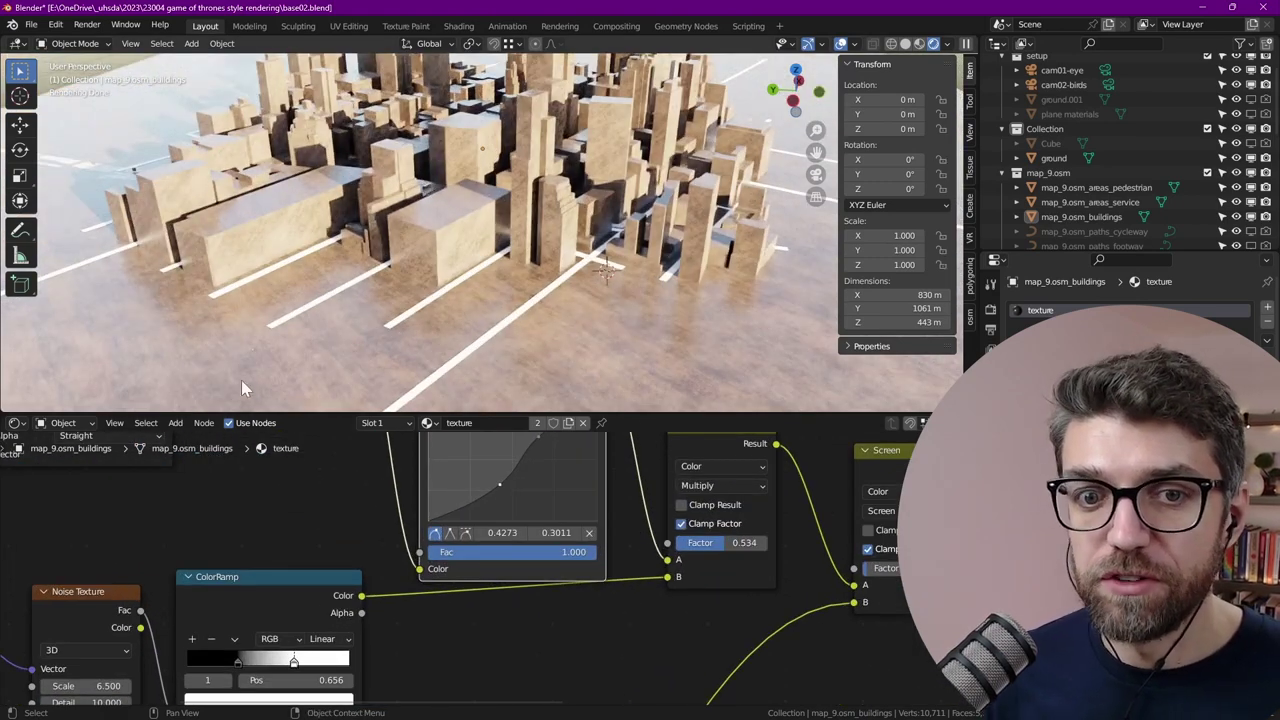
# Switch the shader editor to the World nodes and open the Background node's Strength value
pyautogui.click(80, 424)
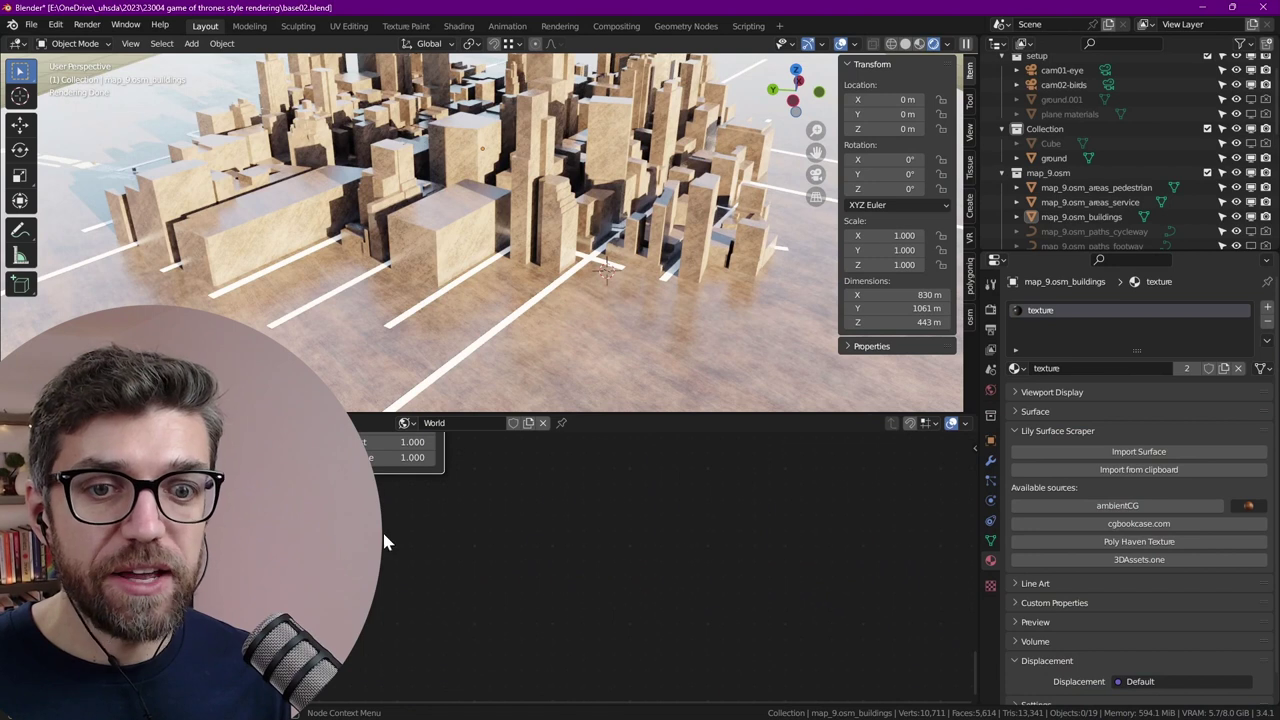
pyautogui.scroll(-3, 386, 533)
pyautogui.moveTo(421, 483); pyautogui.dragTo(449, 537, button='middle')
pyautogui.scroll(3, 449, 537)
pyautogui.scroll(2, 515, 530)
pyautogui.click(591, 509)
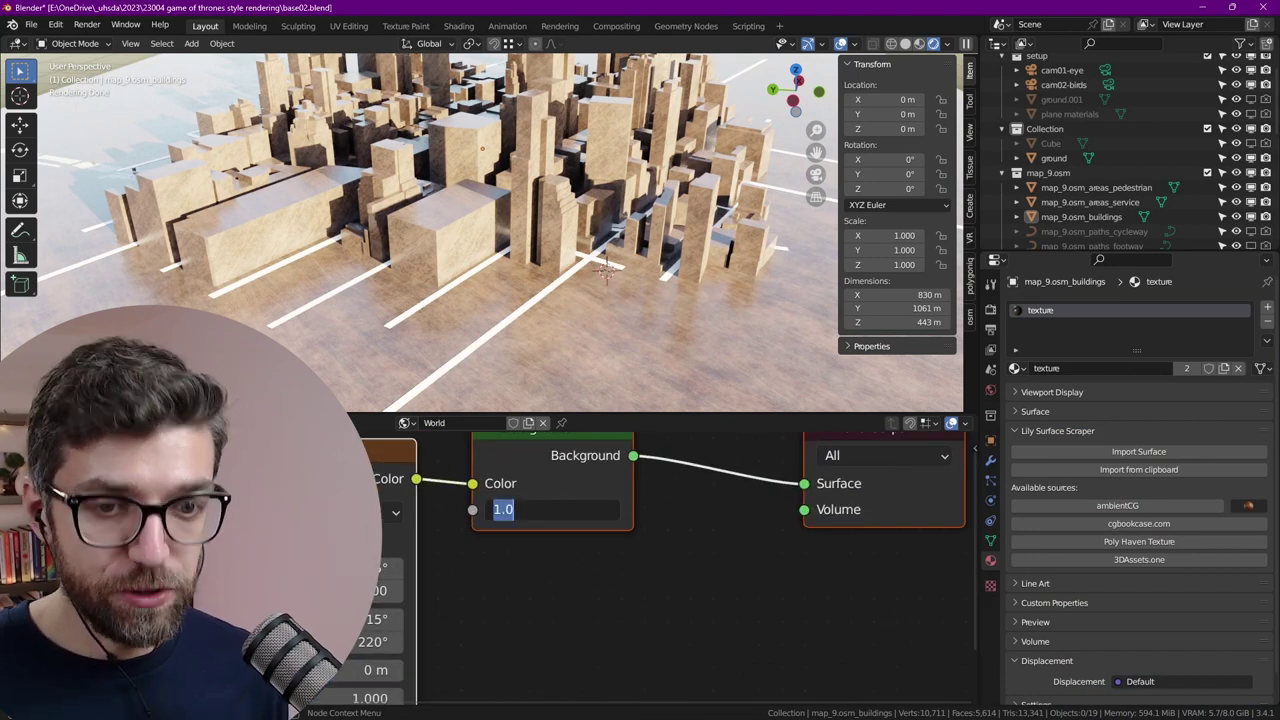
pyautogui.press('Return')
# Set the Look in the render's Color Management to None
pyautogui.click(991, 310)
pyautogui.scroll(-10, 1131, 320)
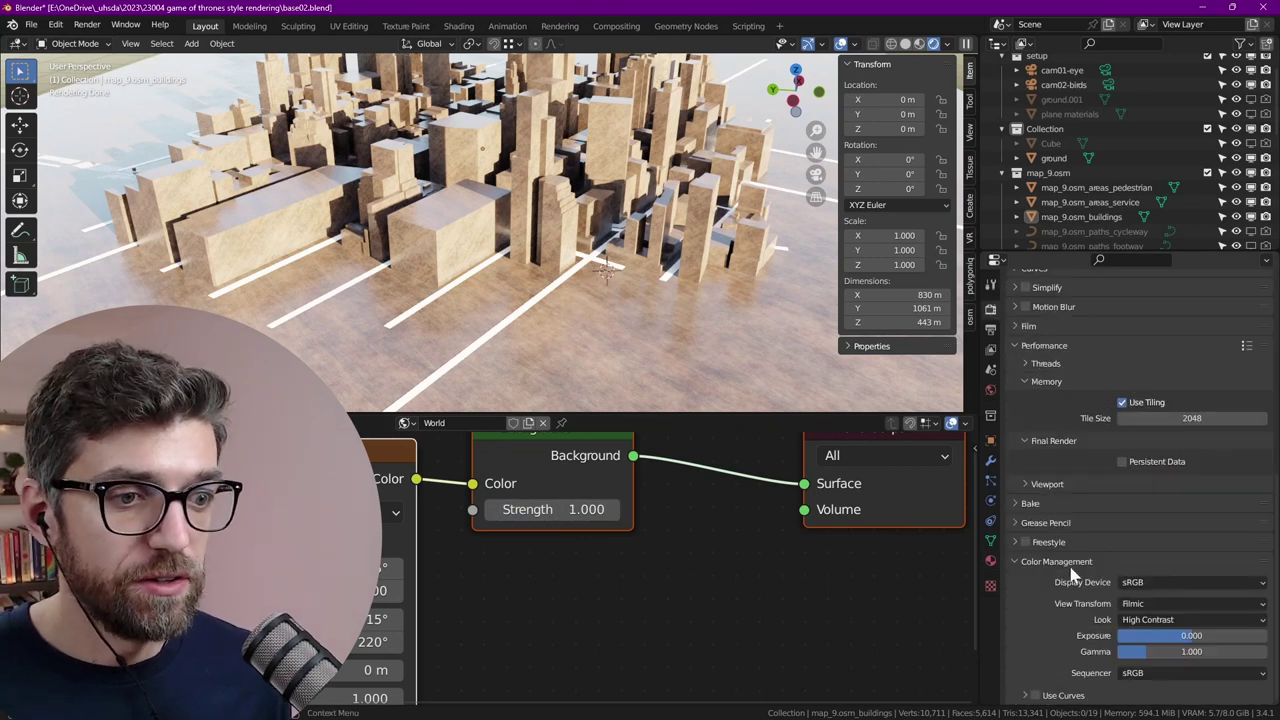
pyautogui.click(1152, 622)
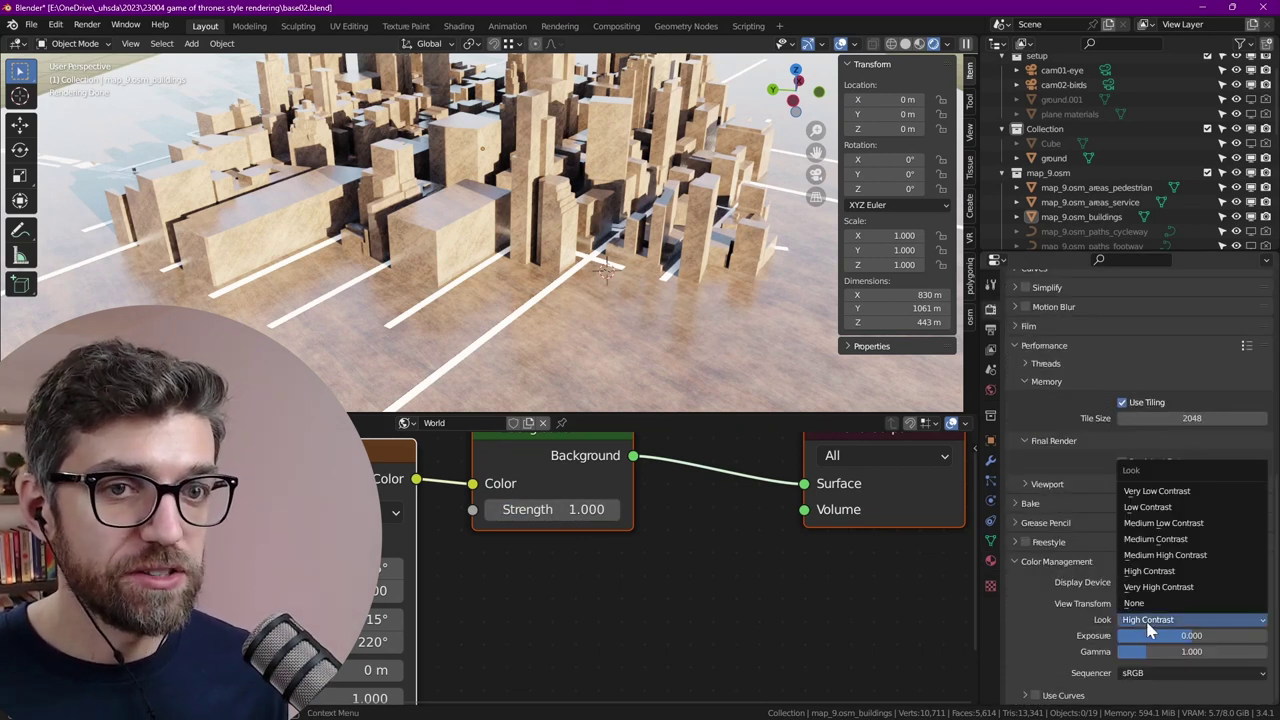
pyautogui.click(1176, 604)
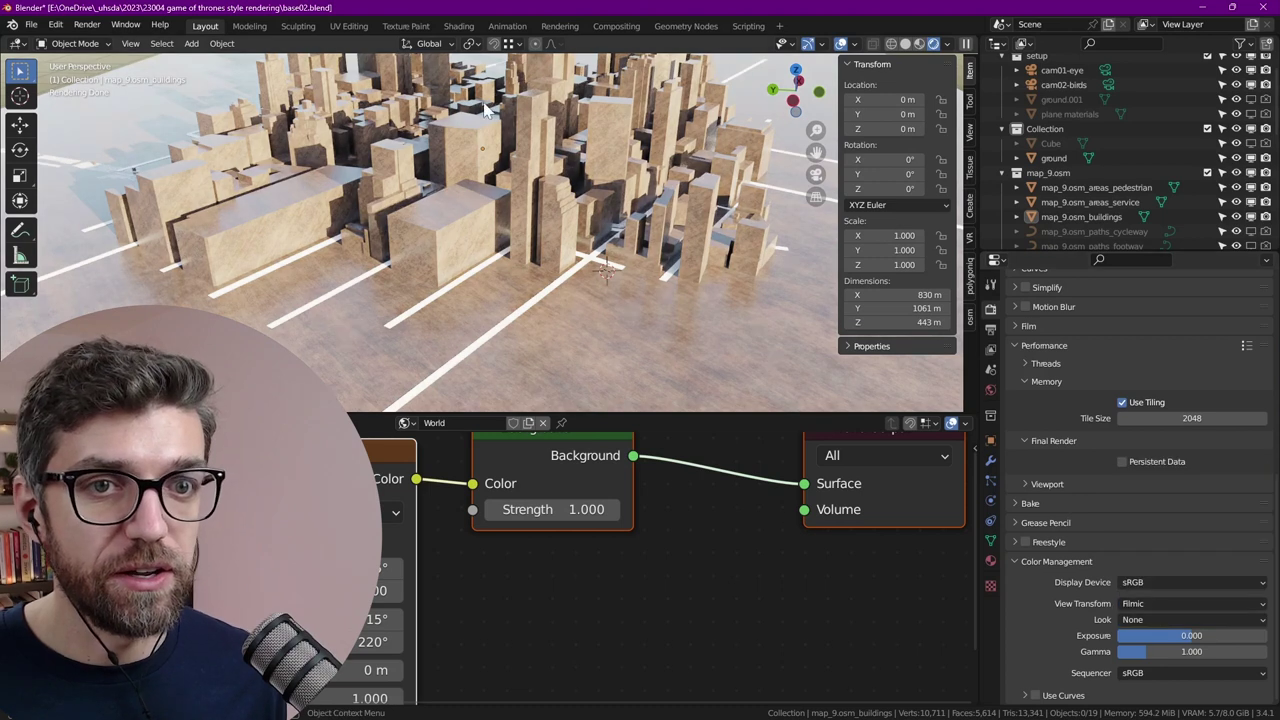
# Set the World Background's Strength to 0.8
pyautogui.moveTo(585, 579); pyautogui.dragTo(656, 630, button='middle')
pyautogui.scroll(2, 541, 386)
pyautogui.moveTo(583, 586); pyautogui.dragTo(636, 530, button='middle')
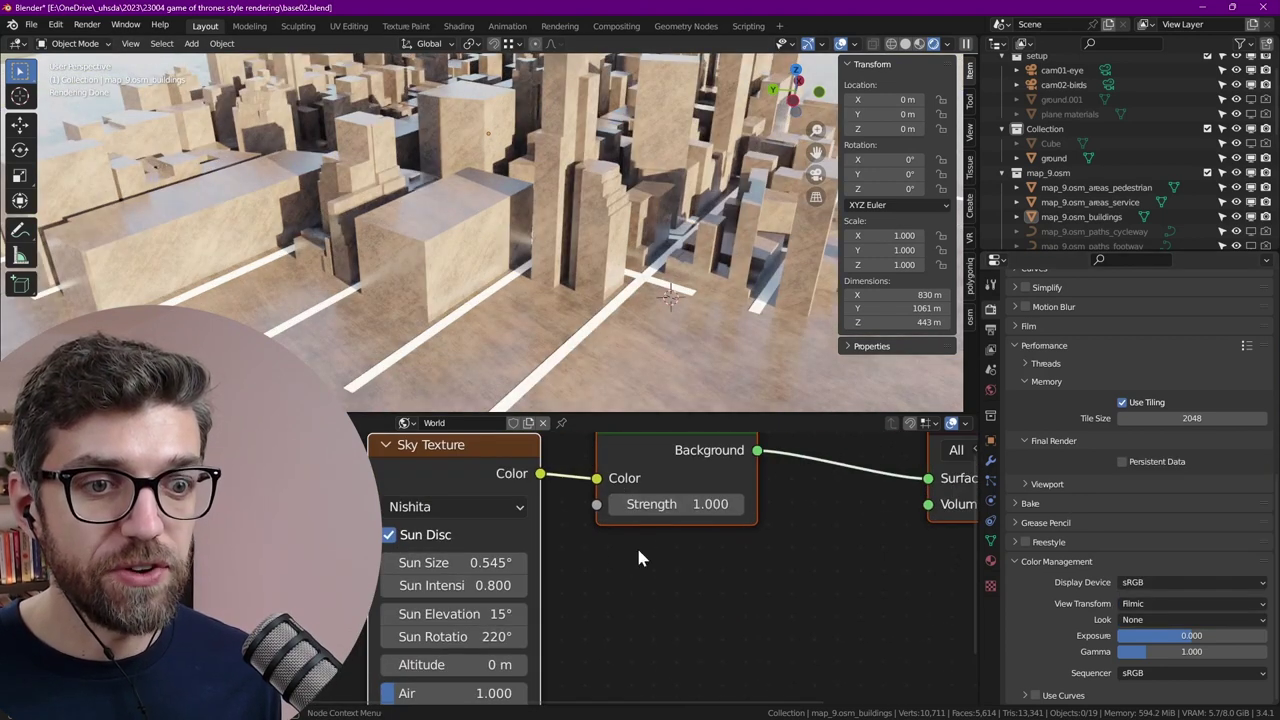
pyautogui.click(660, 505)
pyautogui.write('.8')
pyautogui.press('Return')
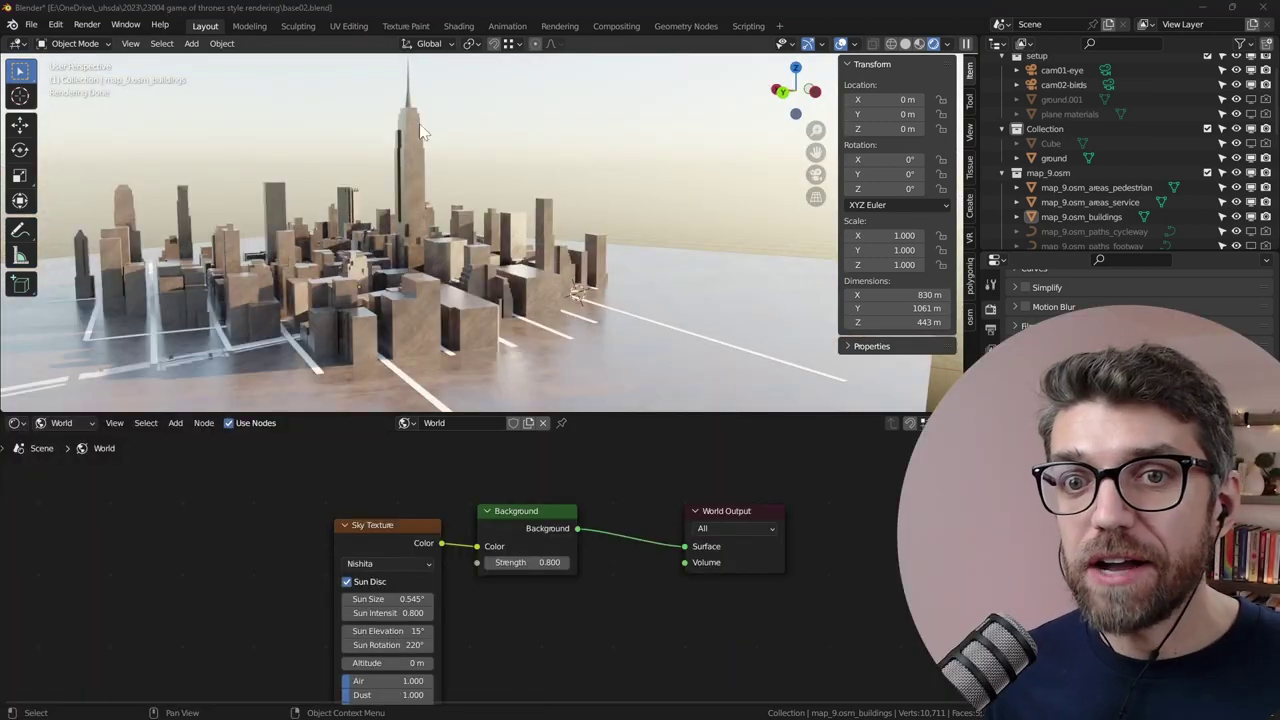
# Duplicate the World's Background node and place the copy directly below the original
pyautogui.moveTo(407, 150); pyautogui.dragTo(488, 188, button='middle')
pyautogui.scroll(2, 705, 570)
pyautogui.click(478, 500)
pyautogui.hotkey('shift', 'd')
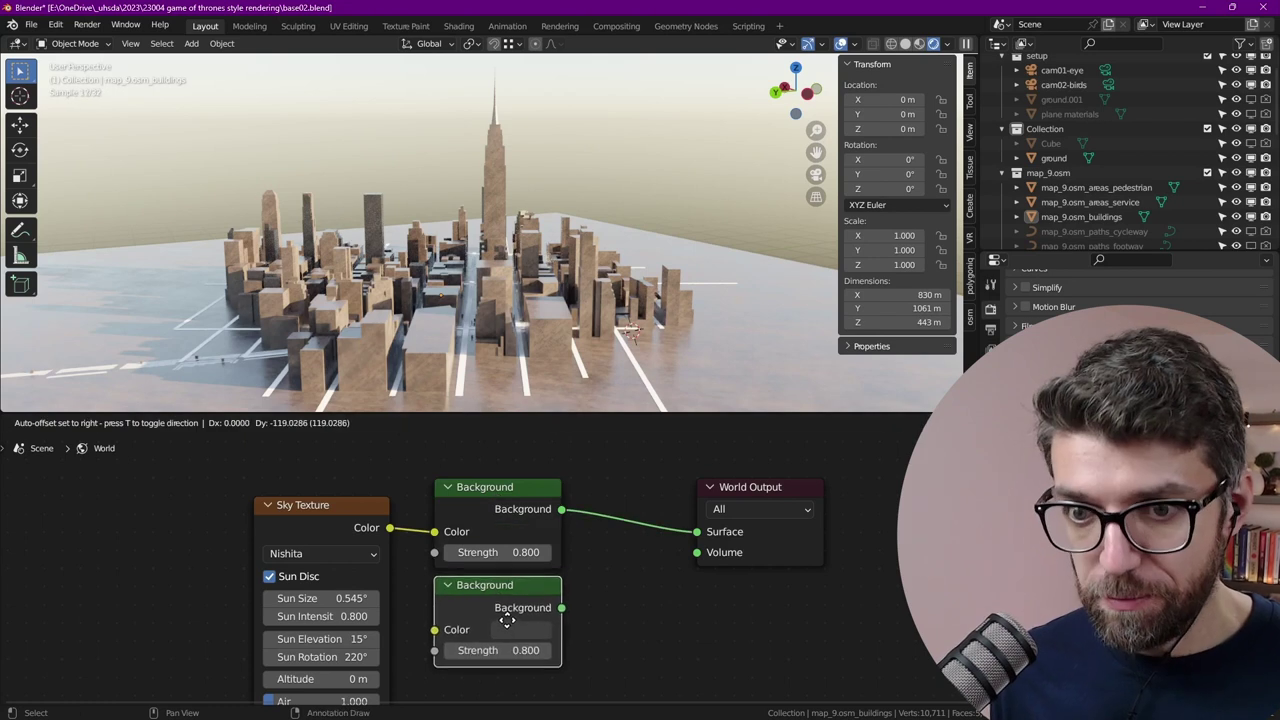
pyautogui.click(506, 621)
# Move the World Output farther out and insert a Mix Shader between the upper Background and the World Output
pyautogui.moveTo(760, 488); pyautogui.dragTo(831, 463)
pyautogui.hotkey('shift', 'a')
pyautogui.write('s')
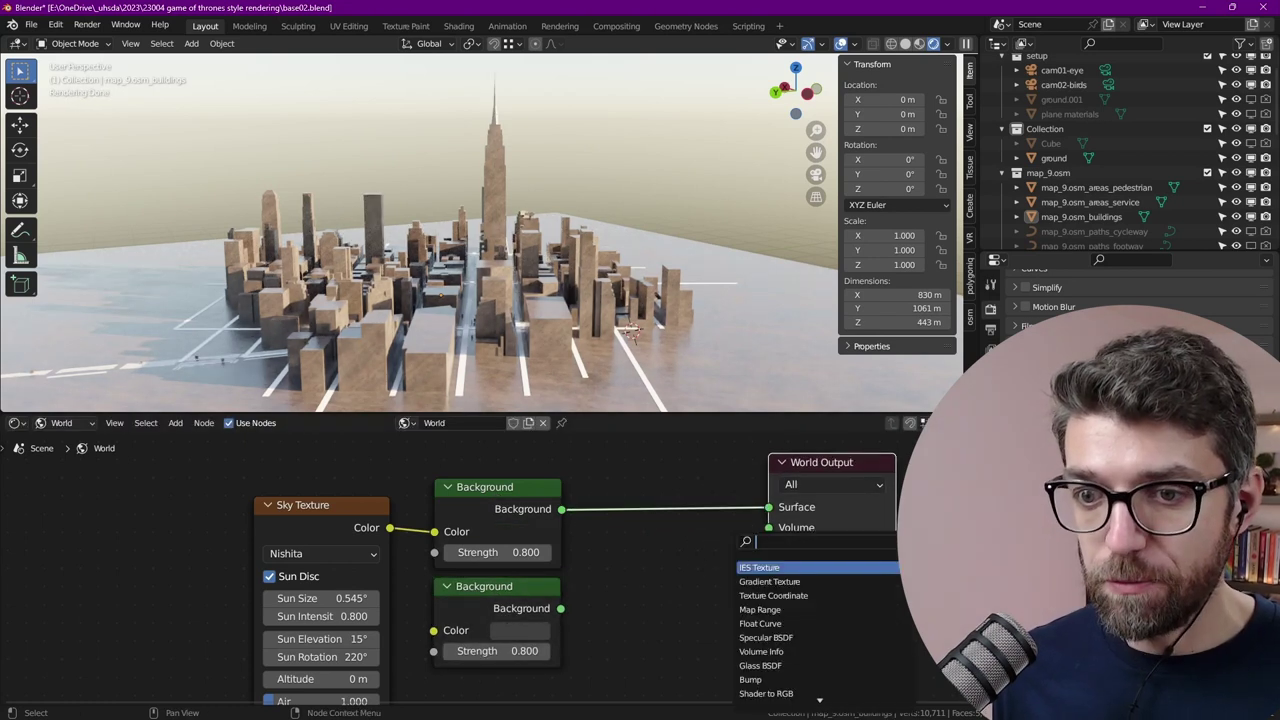
pyautogui.write('mix')
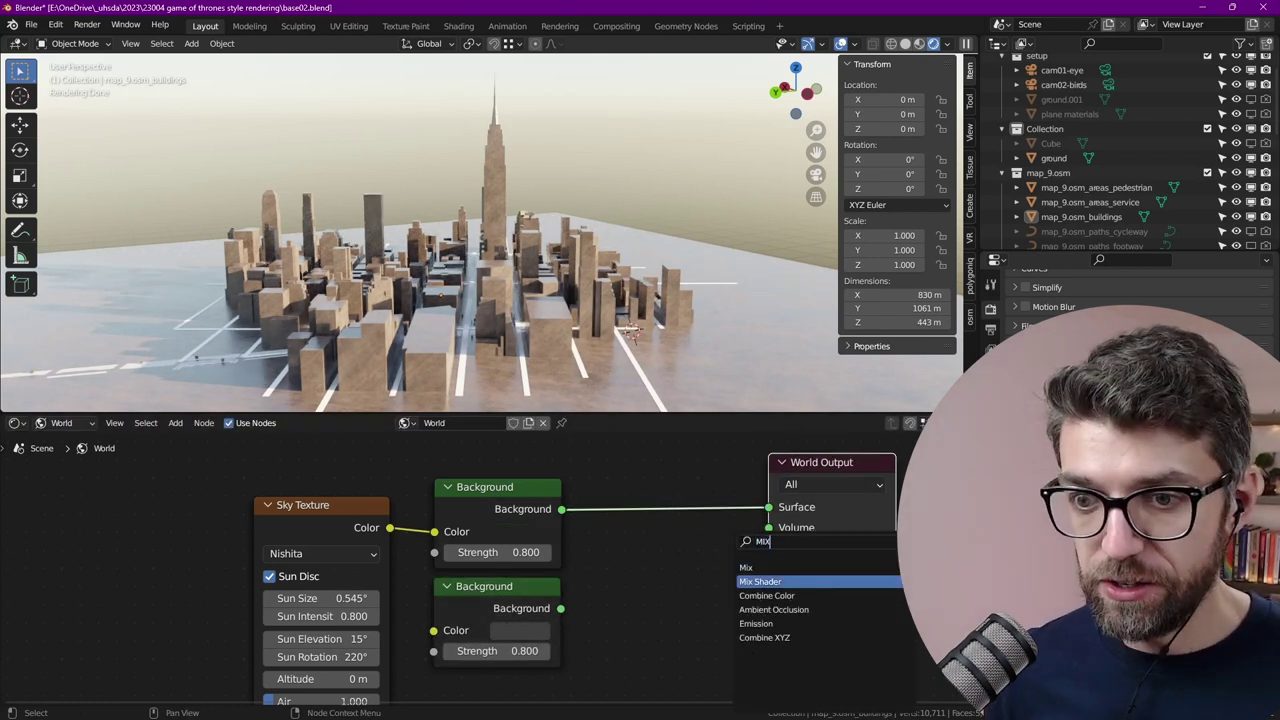
pyautogui.press('Return')
pyautogui.click(642, 573)
# Set the second Background to black with Strength 1.000 and feed it into the Mix Shader's second Shader input
pyautogui.click(520, 630)
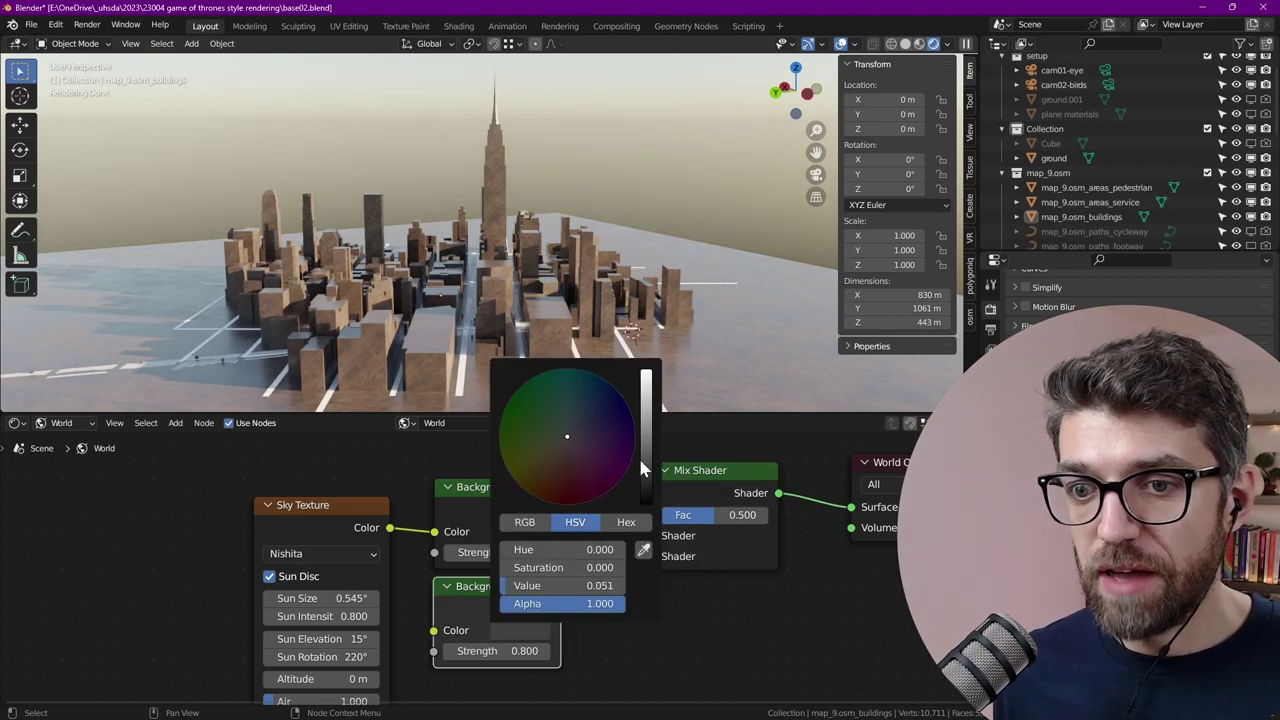
pyautogui.moveTo(645, 480); pyautogui.dragTo(645, 500)
pyautogui.write('1')
pyautogui.press('Return')
# Drive the Mix Shader's Fac with a Light Path node's Is Camera Ray output and hide the node's unused sockets
pyautogui.moveTo(652, 515); pyautogui.dragTo(610, 545)
pyautogui.write('caMER')
pyautogui.press('Down')
pyautogui.press('Return')
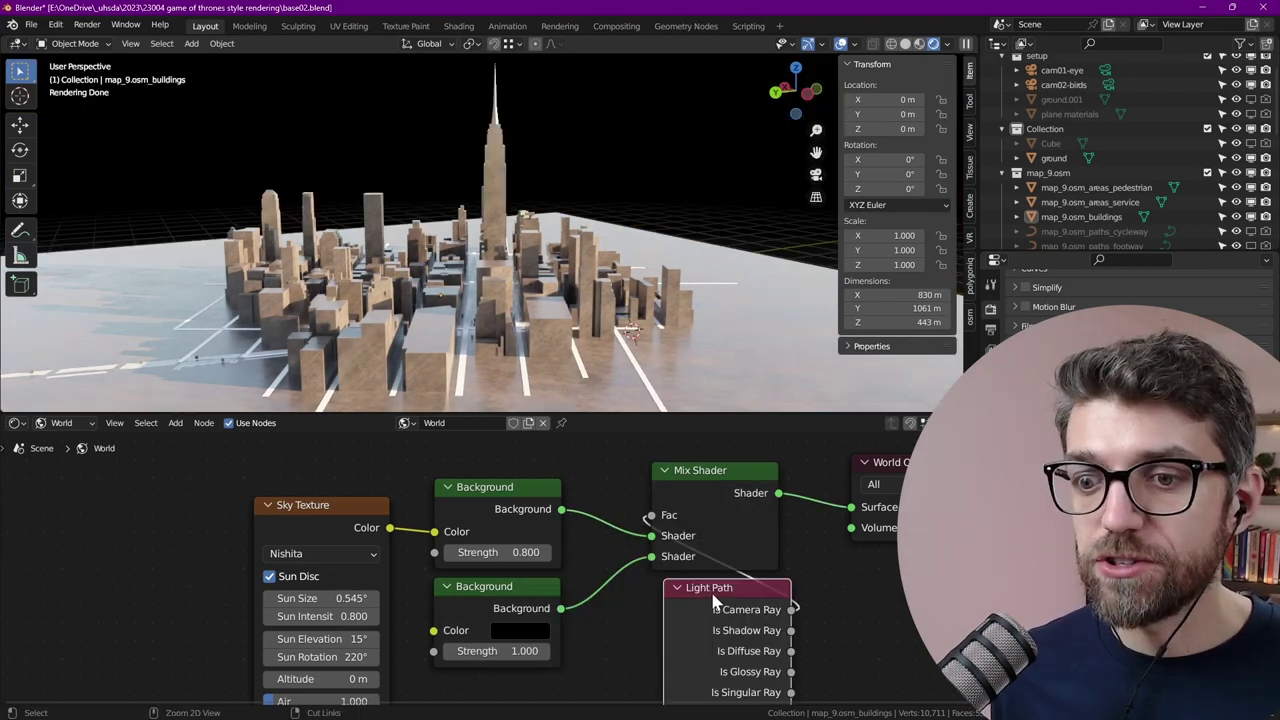
pyautogui.hotkey('ctrl', 'h')
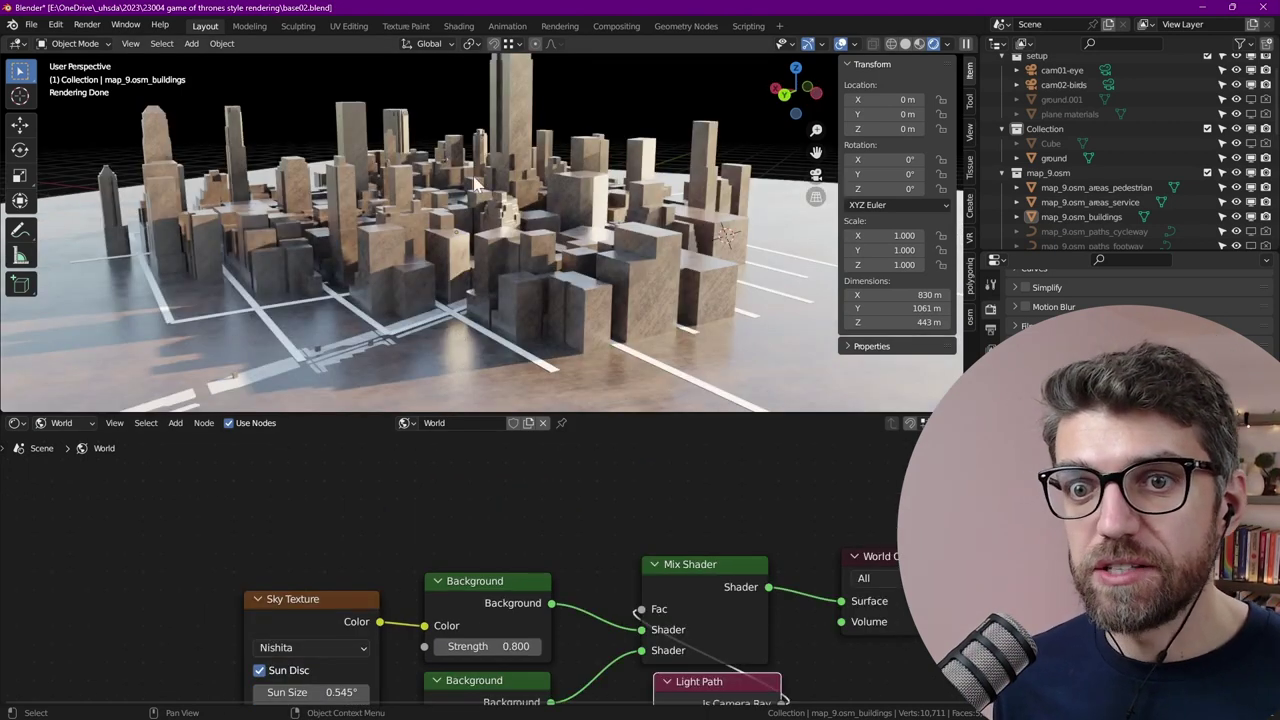
# Switch the shader editor to the Object material nodes and move the Material Output away from the Principled BSDF
pyautogui.click(62, 423)
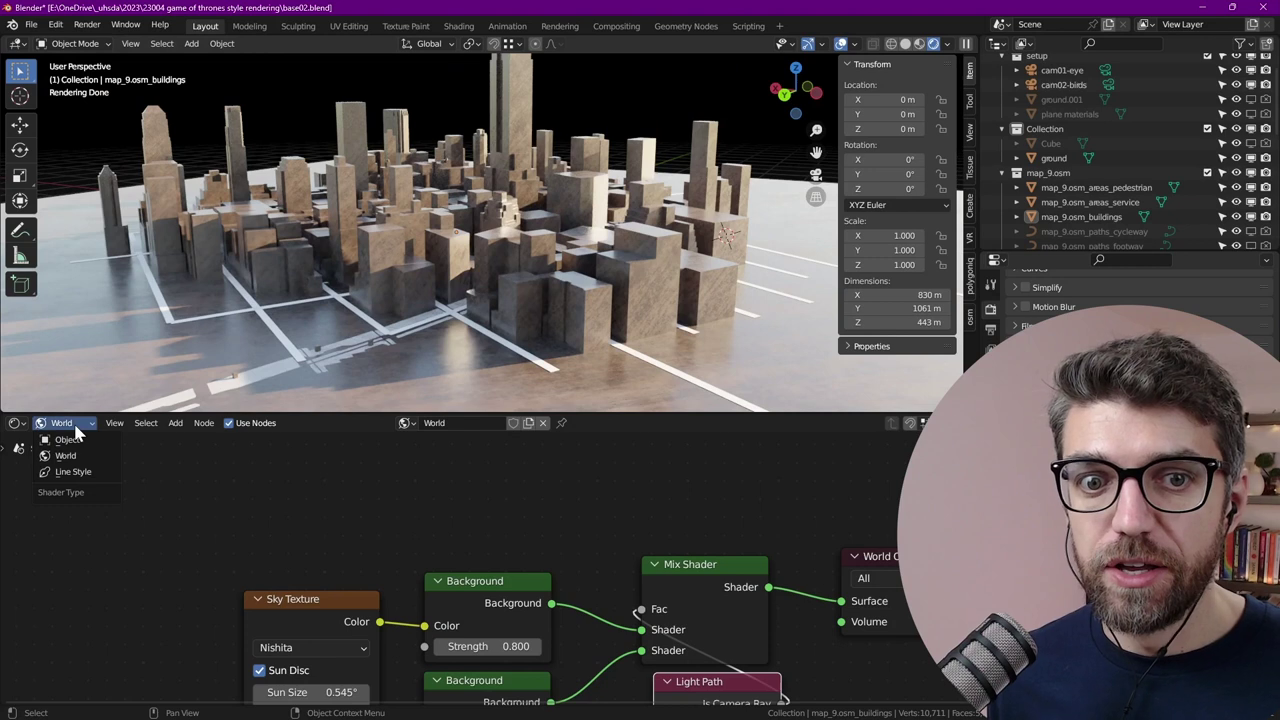
pyautogui.click(85, 443)
pyautogui.scroll(-5, 523, 500)
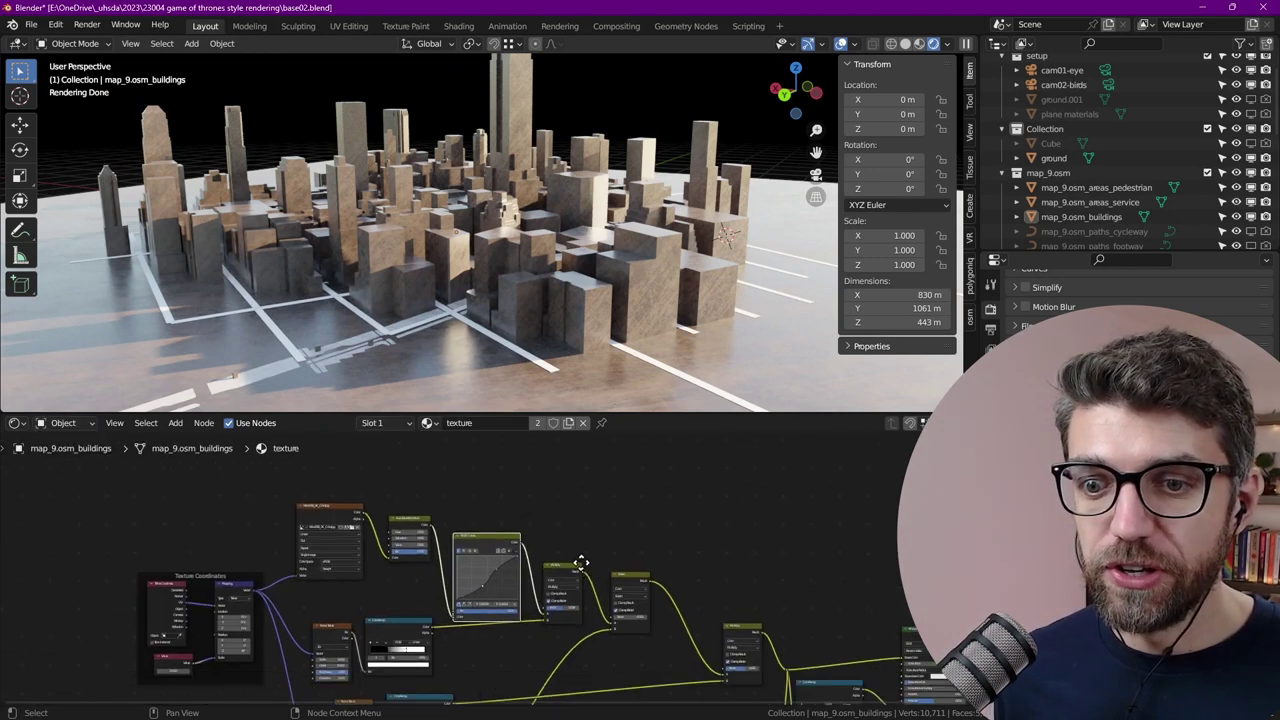
pyautogui.moveTo(953, 520); pyautogui.dragTo(706, 502, button='middle')
pyautogui.scroll(5, 705, 502)
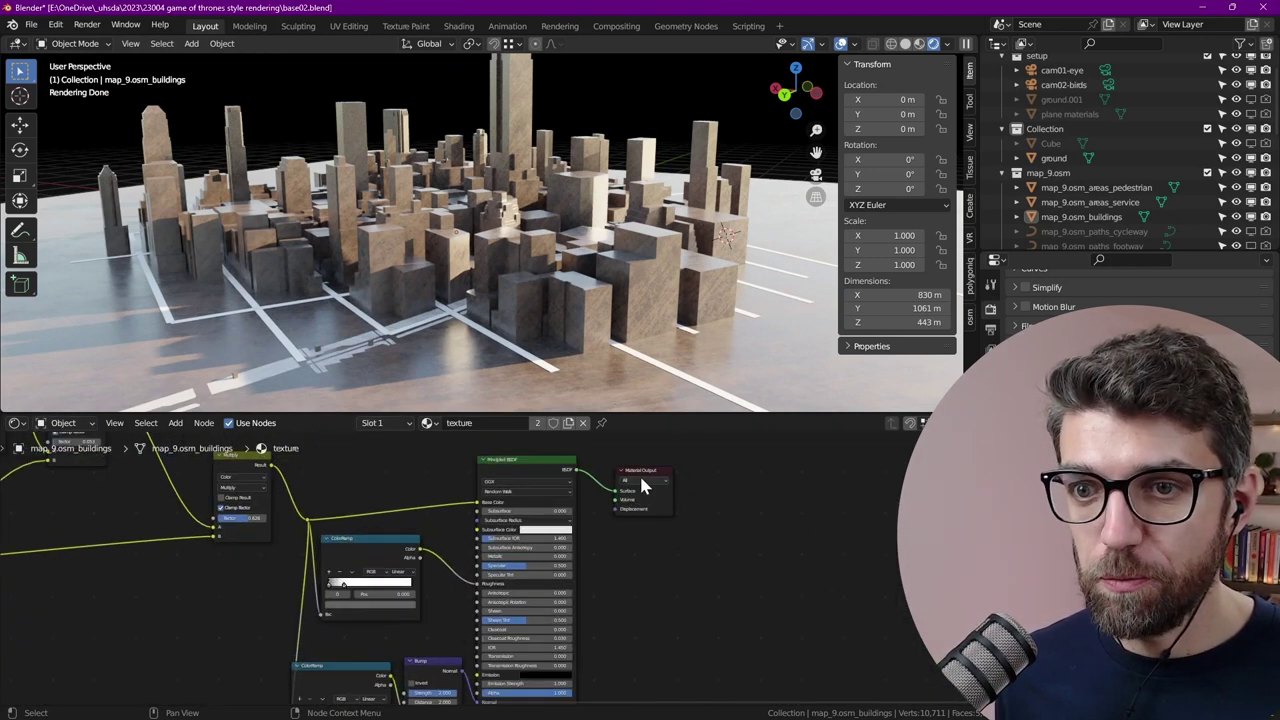
pyautogui.moveTo(639, 473); pyautogui.dragTo(706, 470)
pyautogui.scroll(4, 623, 256)
# Rearrange the ColorRamp and Bump nodes that feed the Principled BSDF's Normal to free up space
pyautogui.moveTo(466, 581); pyautogui.dragTo(718, 466, button='middle')
pyautogui.moveTo(504, 574); pyautogui.dragTo(572, 480, button='middle')
pyautogui.scroll(4, 645, 500)
pyautogui.moveTo(660, 488); pyautogui.dragTo(632, 563, button='middle')
pyautogui.moveTo(611, 507); pyautogui.dragTo(559, 472)
pyautogui.moveTo(763, 497); pyautogui.dragTo(740, 511)
pyautogui.moveTo(720, 613); pyautogui.dragTo(788, 526, button='middle')
pyautogui.scroll(3, 777, 519)
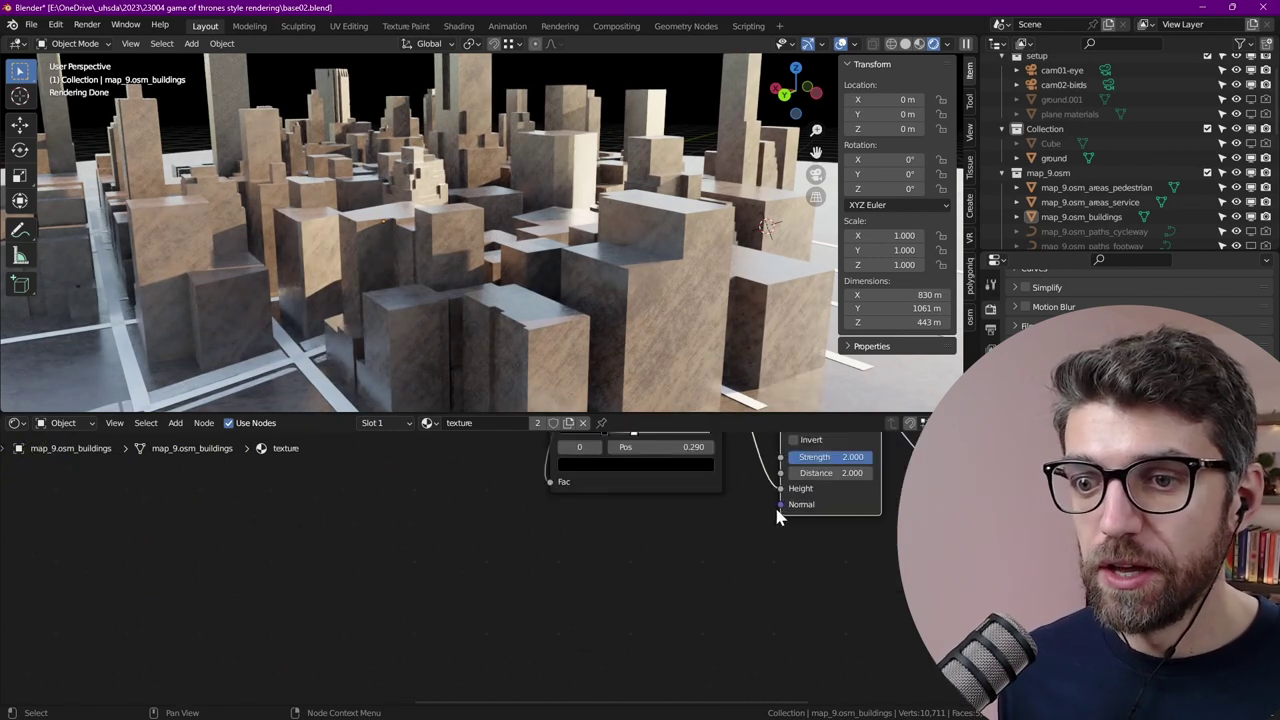
# Add a Bevel node below the Bump node and connect its Normal output to the Bump's Normal input
pyautogui.hotkey('shift', 'a')
pyautogui.click(620, 489)
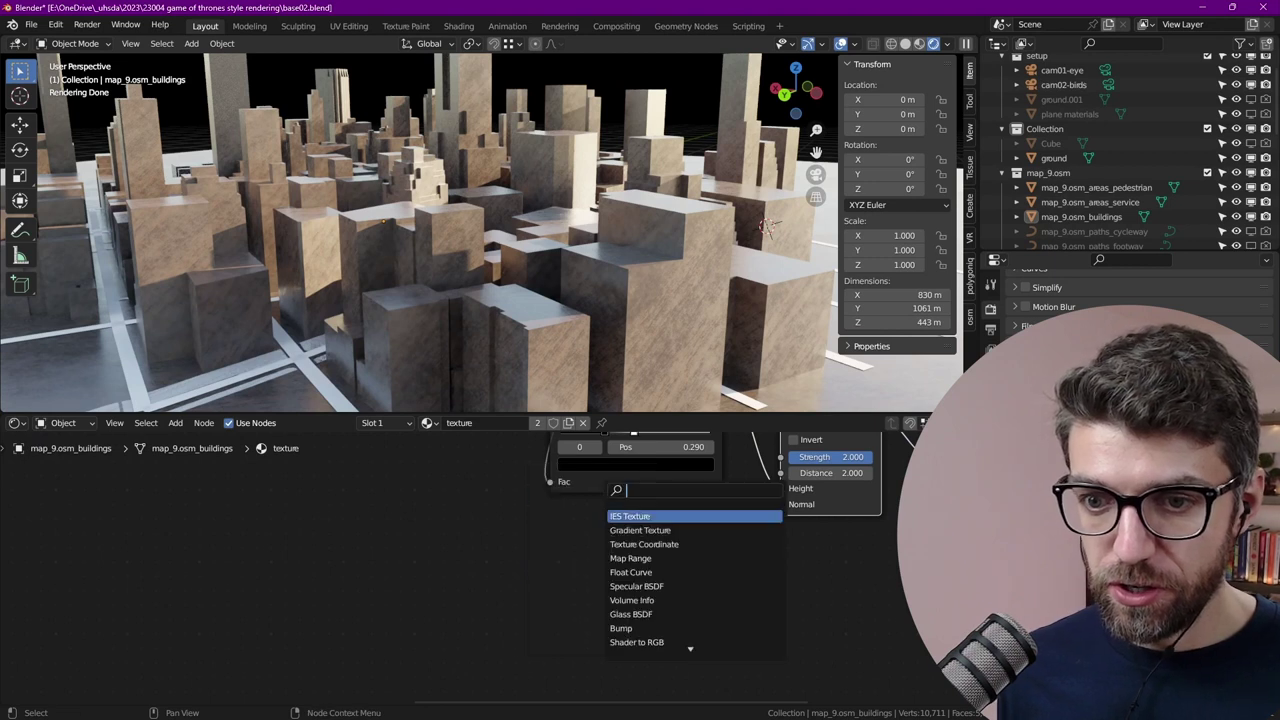
pyautogui.write('bevel')
pyautogui.press('Return')
pyautogui.click(720, 565)
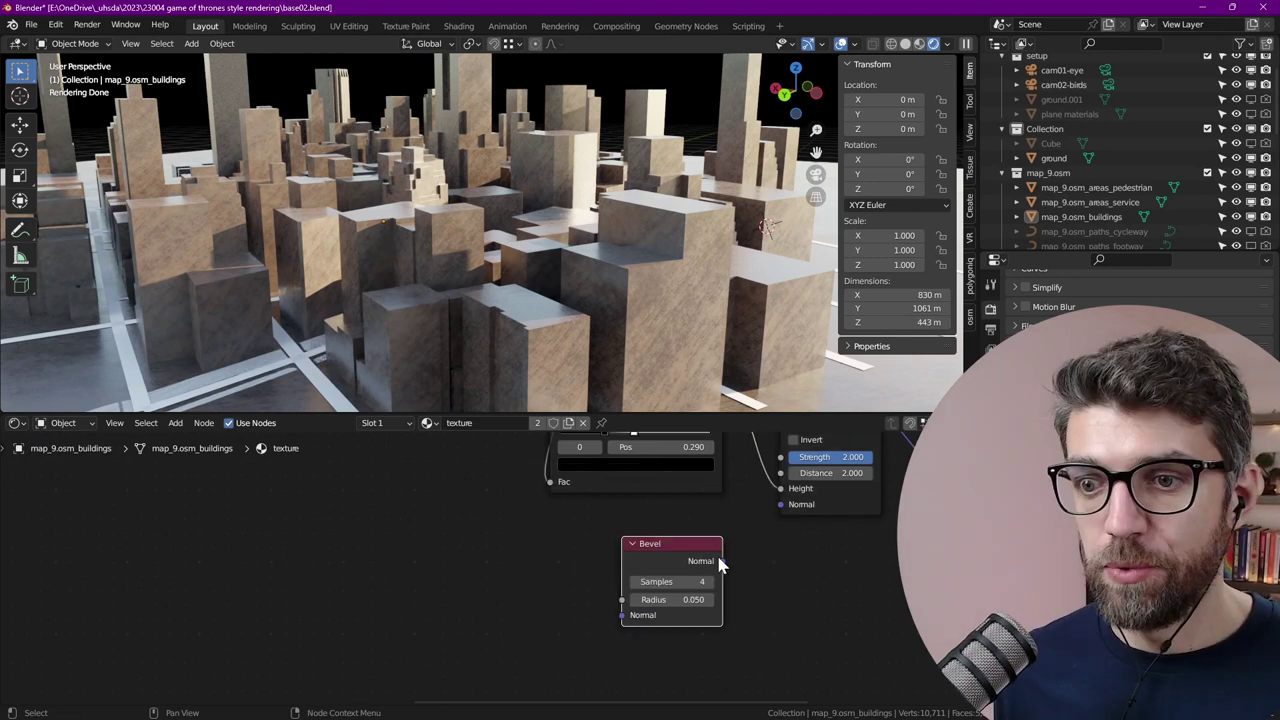
pyautogui.moveTo(722, 561); pyautogui.dragTo(780, 504)
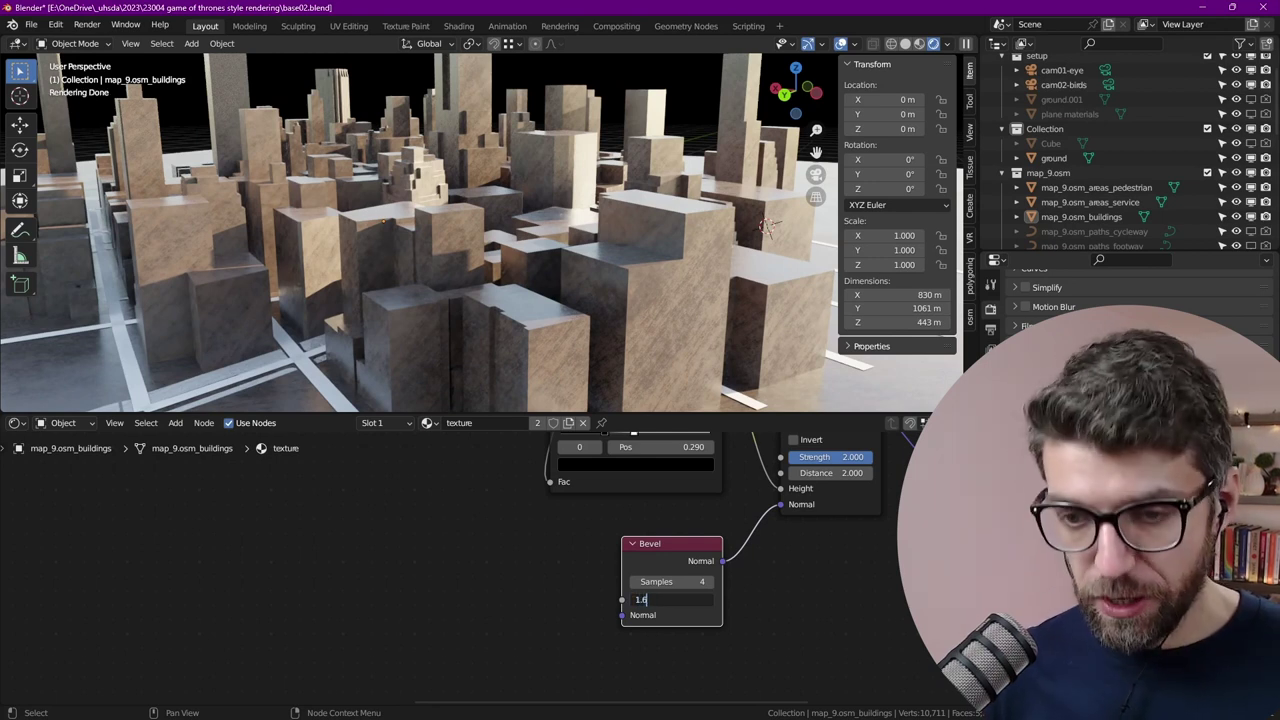
# Set the Bevel node's Radius to 1.5 and its Samples to 6
pyautogui.click(660, 600)
pyautogui.write('1.5')
pyautogui.press('Return')
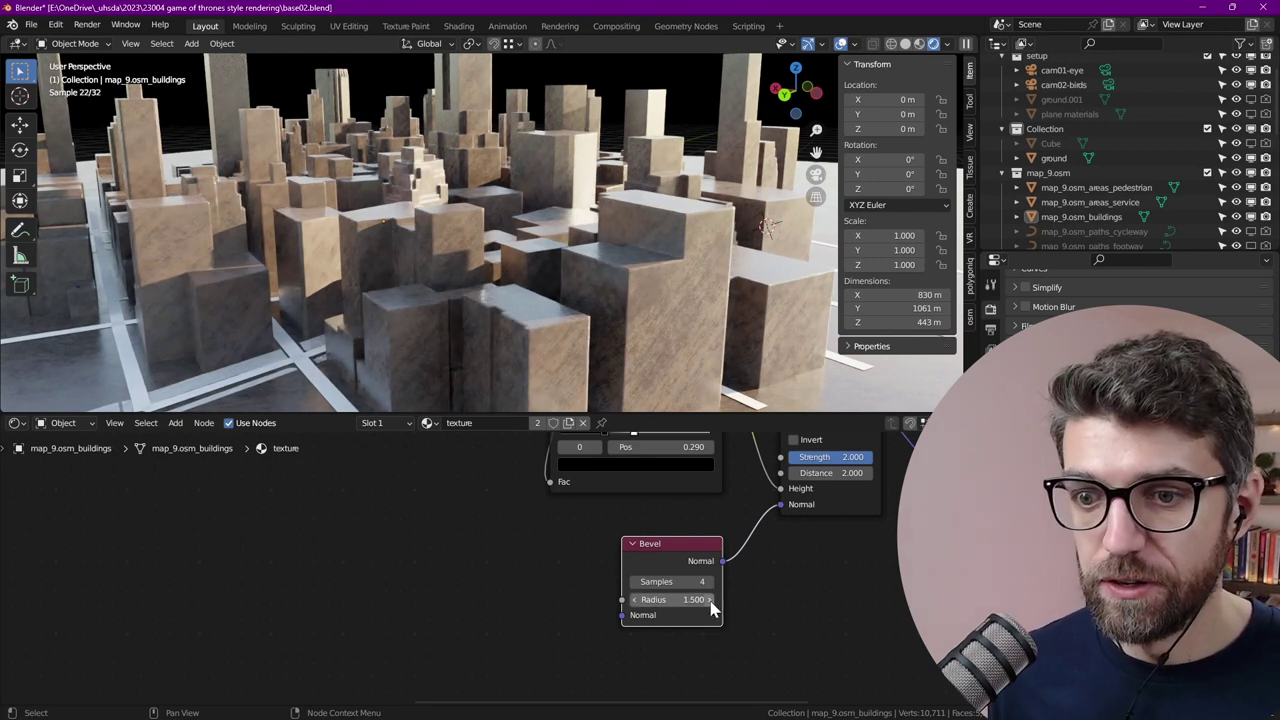
pyautogui.click(696, 583)
pyautogui.write('6')
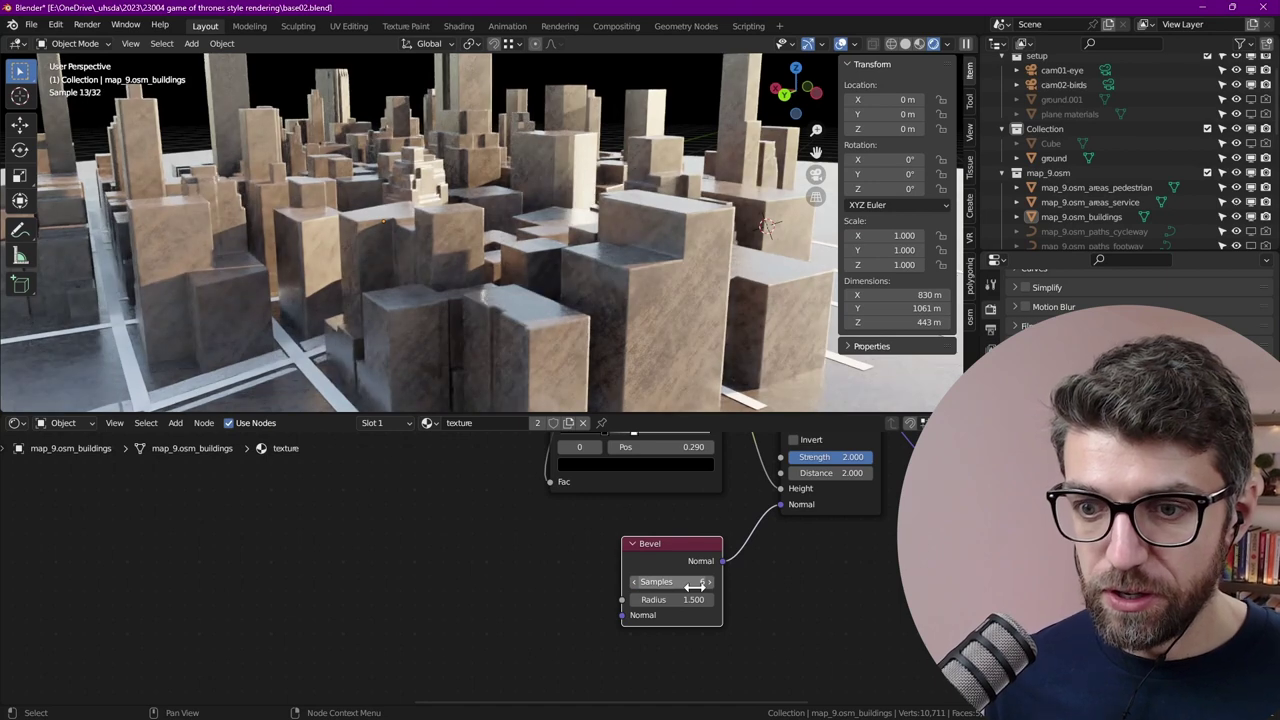
pyautogui.press('Return')
# Select the ground and add an Ambient Occlusion node above the link into the Principled BSDF's Base Color
pyautogui.scroll(-3, 647, 248)
pyautogui.keyDown('shift'); pyautogui.moveTo(556, 255); pyautogui.dragTo(606, 218, button='middle'); pyautogui.keyUp('shift')
pyautogui.scroll(4, 693, 388)
pyautogui.keyDown('shift'); pyautogui.moveTo(689, 388); pyautogui.dragTo(666, 237, button='middle'); pyautogui.keyUp('shift')
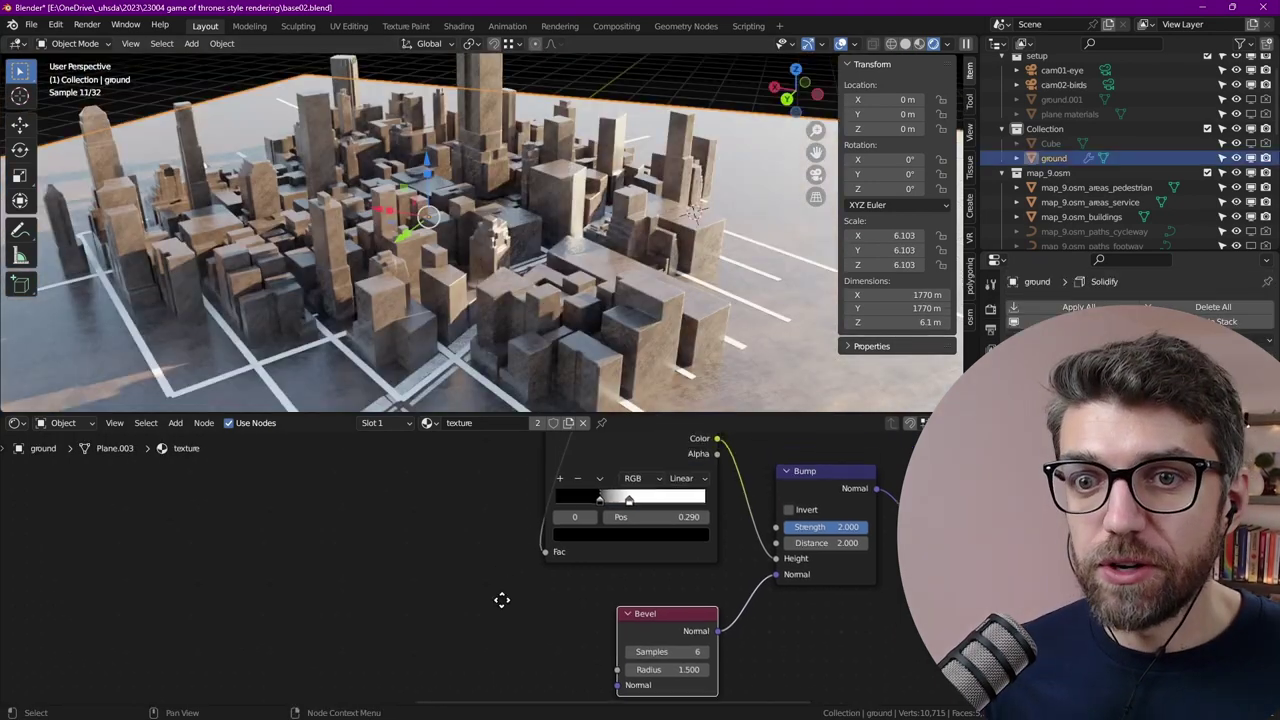
pyautogui.moveTo(618, 542); pyautogui.dragTo(590, 604, button='middle')
pyautogui.moveTo(650, 493); pyautogui.dragTo(621, 593, button='middle')
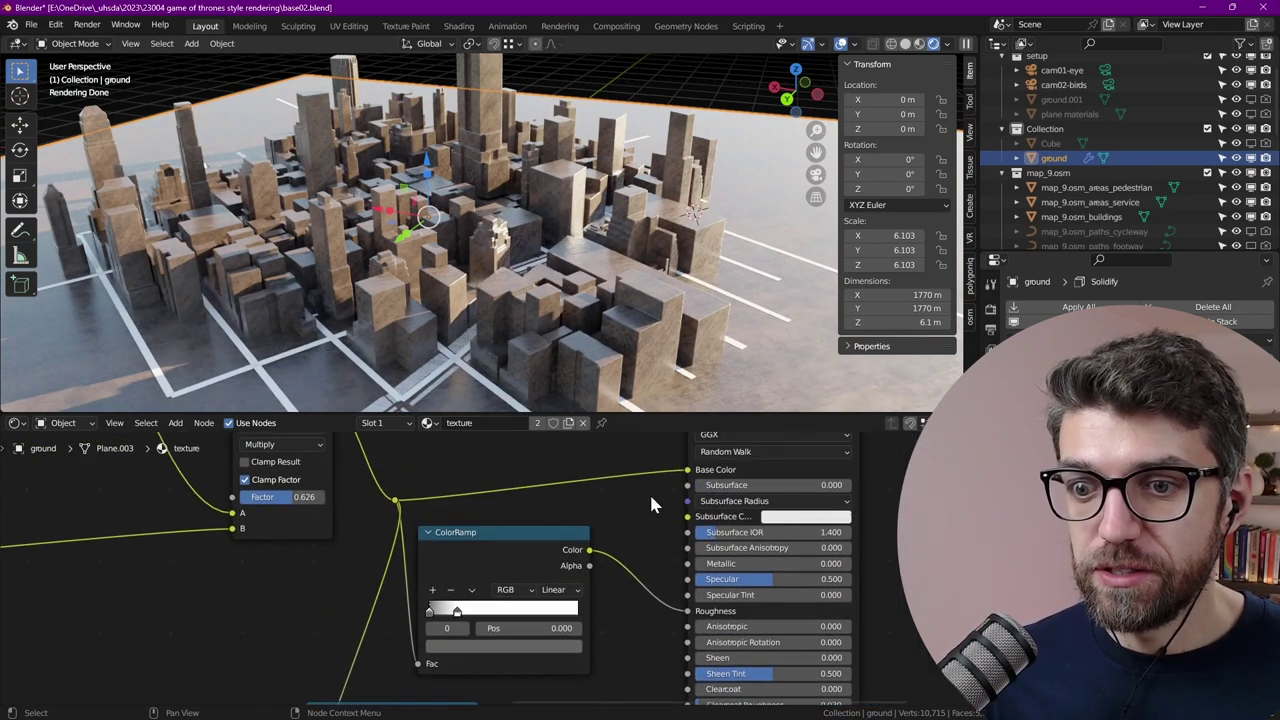
pyautogui.scroll(5, 650, 503)
pyautogui.moveTo(563, 557); pyautogui.dragTo(762, 541, button='middle')
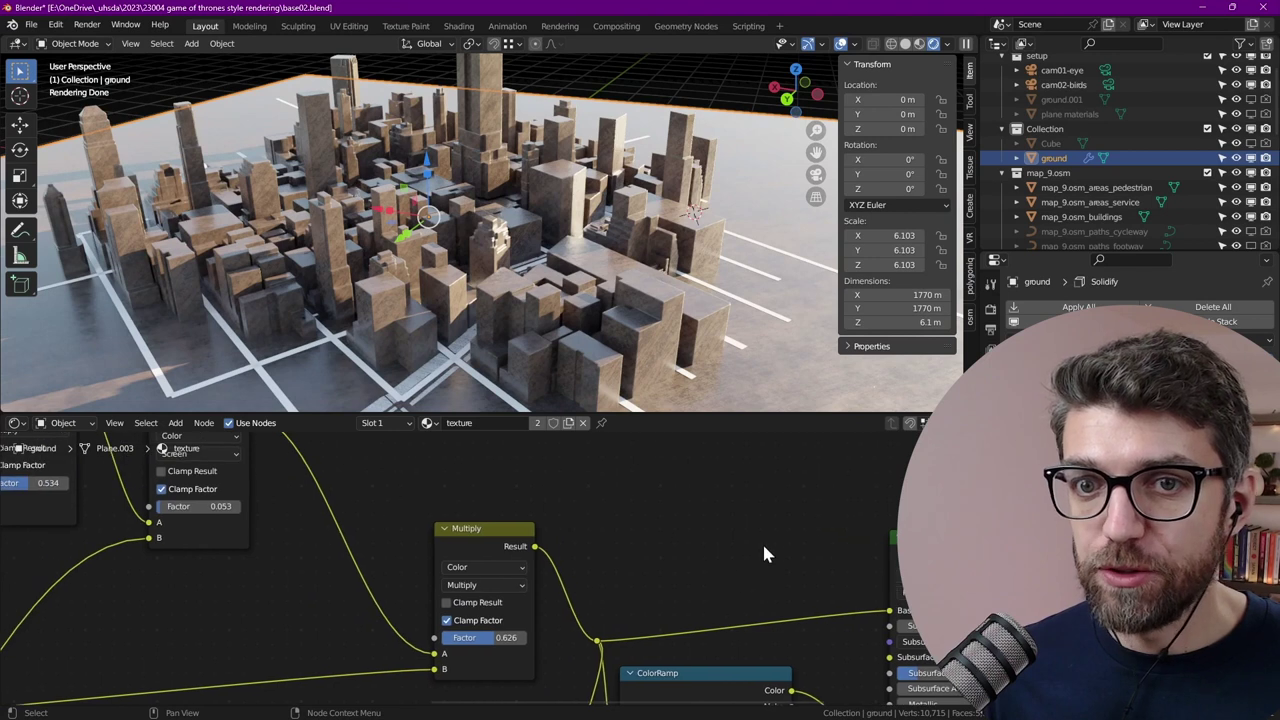
pyautogui.hotkey('shift', 'a')
pyautogui.write('ambient')
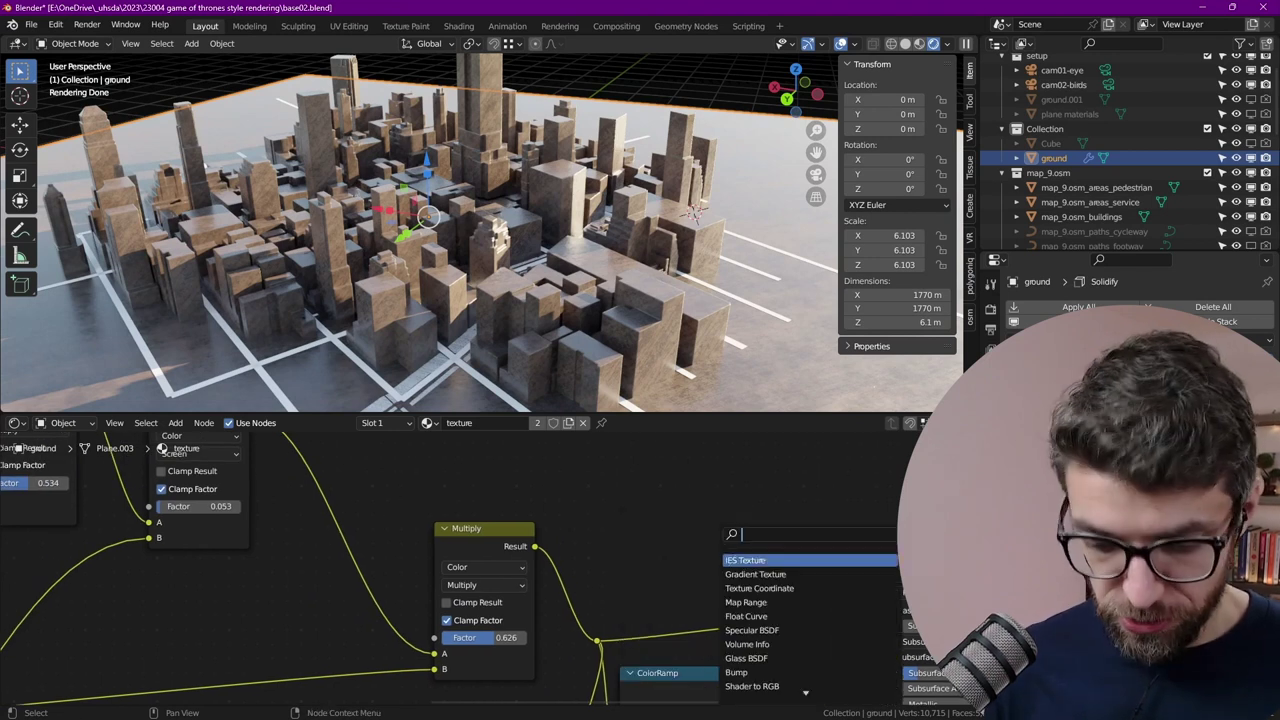
pyautogui.press('Return')
pyautogui.click(597, 458)
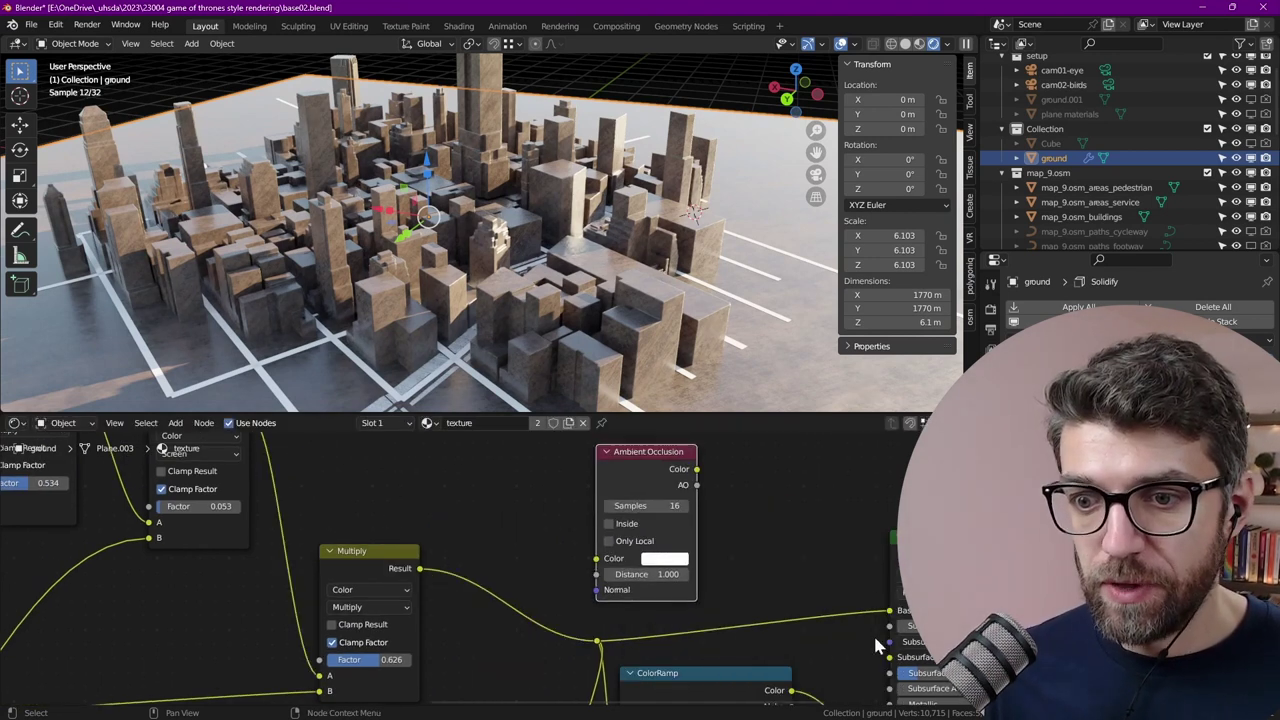
# Duplicate the last Multiply node onto the Base Color link and connect the Ambient Occlusion's AO output to its B input
pyautogui.click(374, 554)
pyautogui.hotkey('shift', 'd')
pyautogui.click(786, 514)
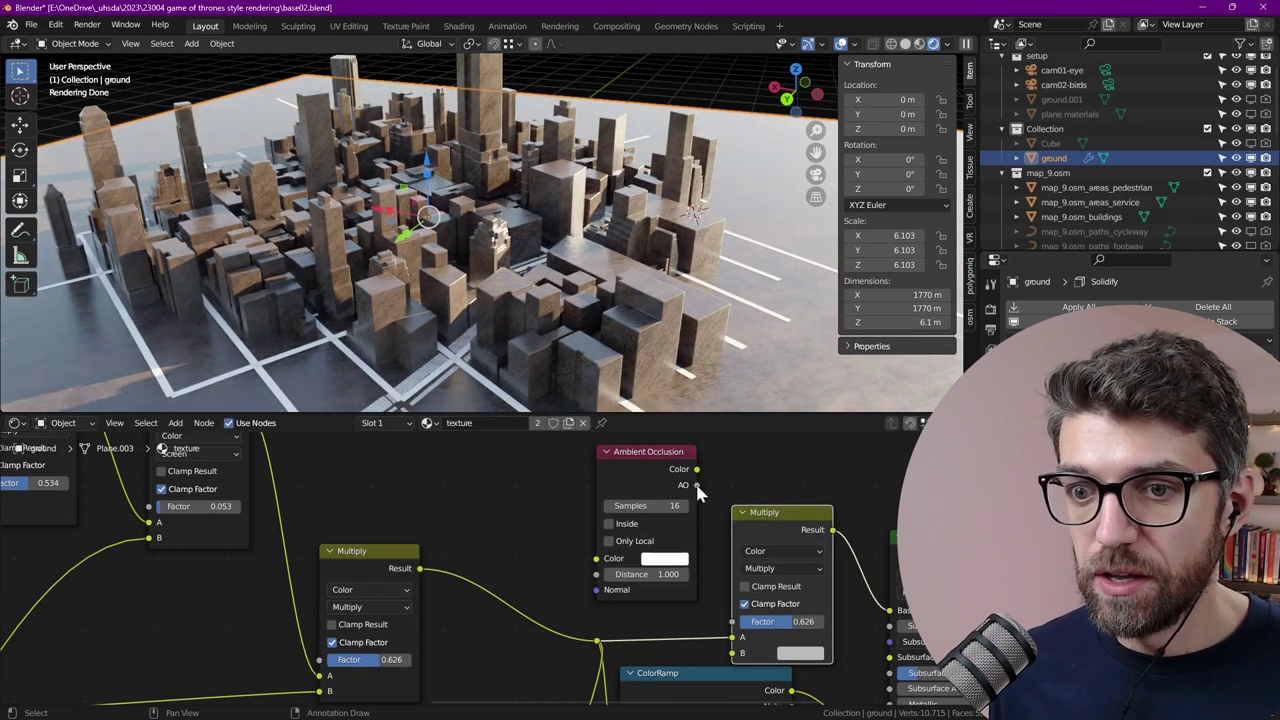
pyautogui.moveTo(695, 487); pyautogui.dragTo(740, 653)
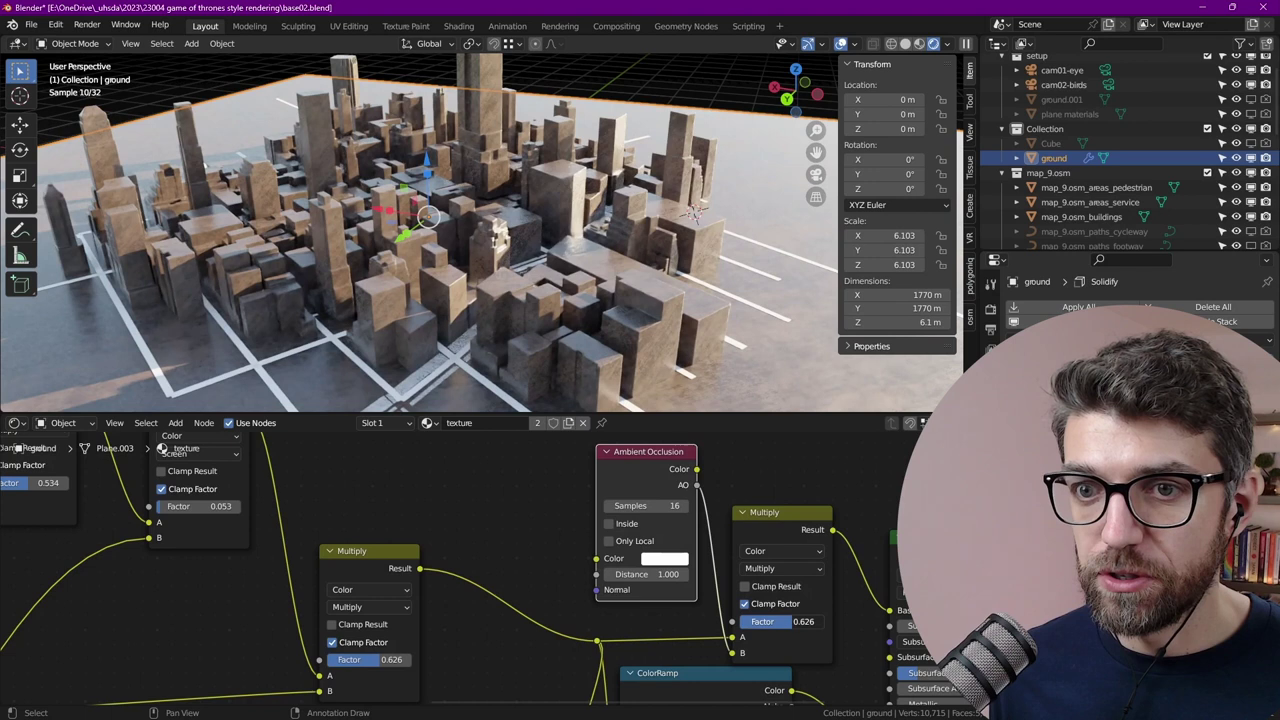
# Preview the AO output directly through the Material Output's Surface and set the Ambient Occlusion Distance to 39
pyautogui.scroll(-2, 446, 520)
pyautogui.moveTo(641, 503); pyautogui.dragTo(567, 551, button='middle')
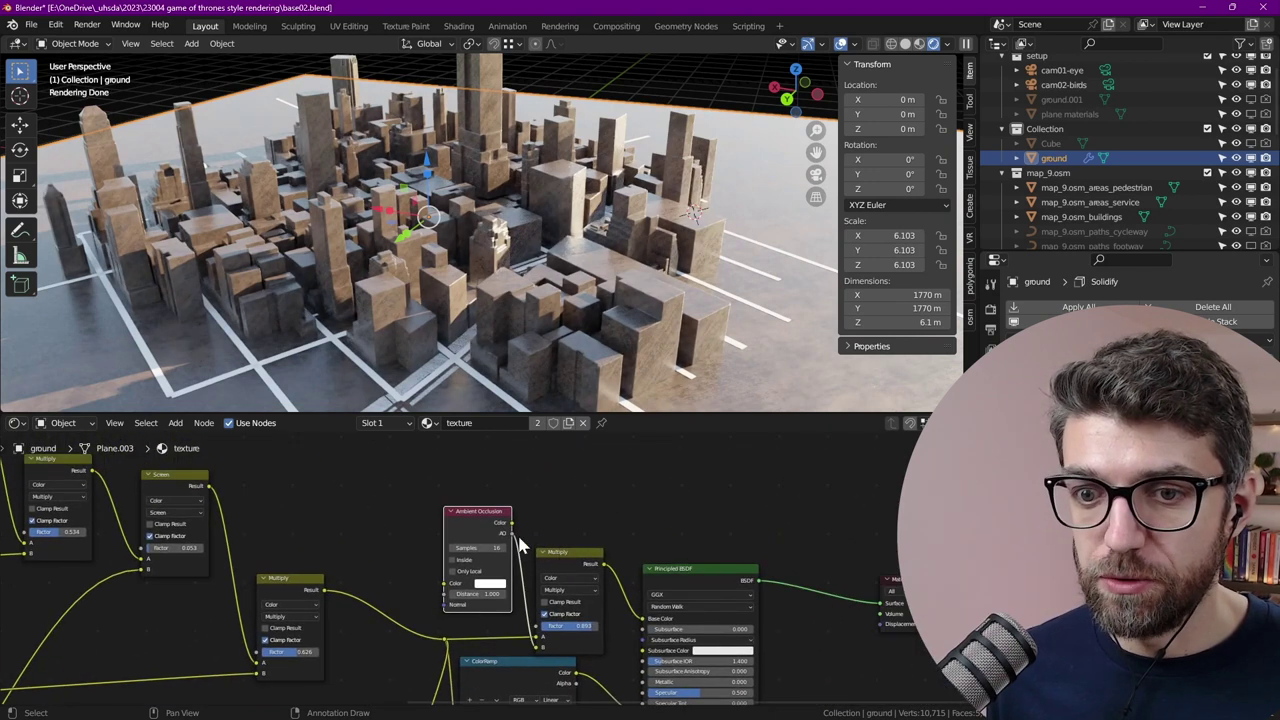
pyautogui.moveTo(512, 533); pyautogui.dragTo(884, 603)
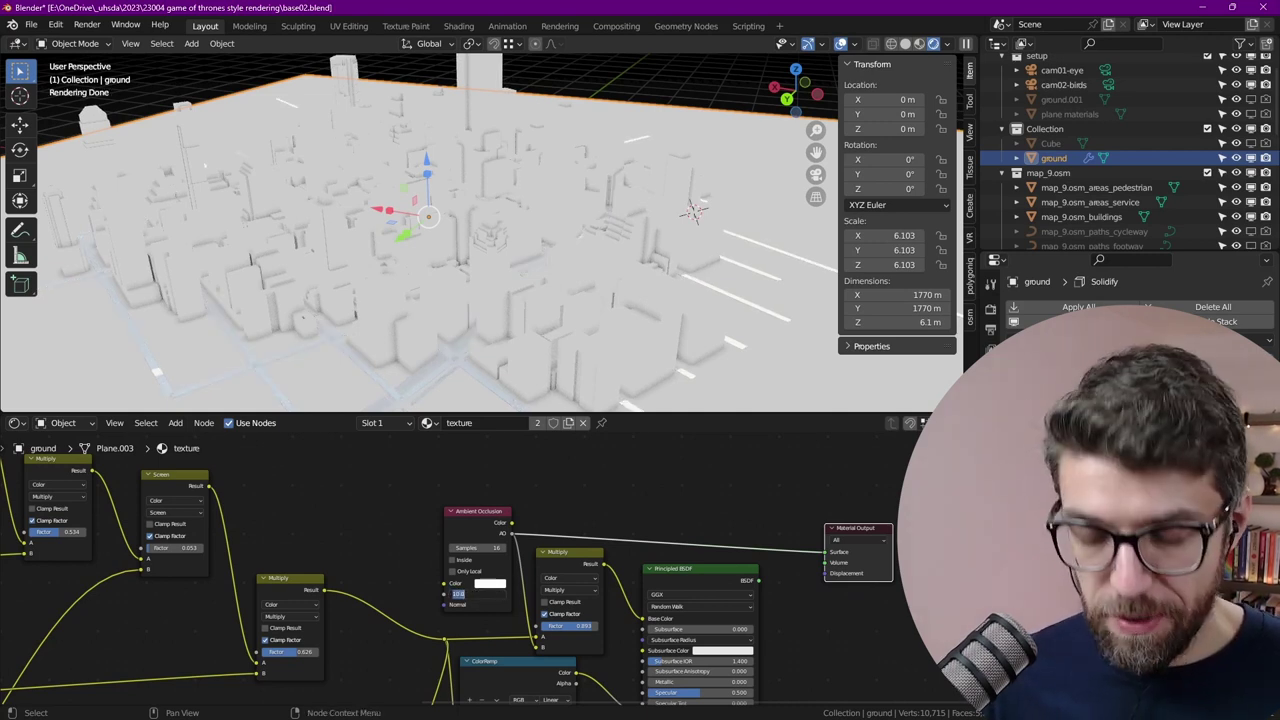
pyautogui.press('Return')
pyautogui.write('39')
pyautogui.press('Return')
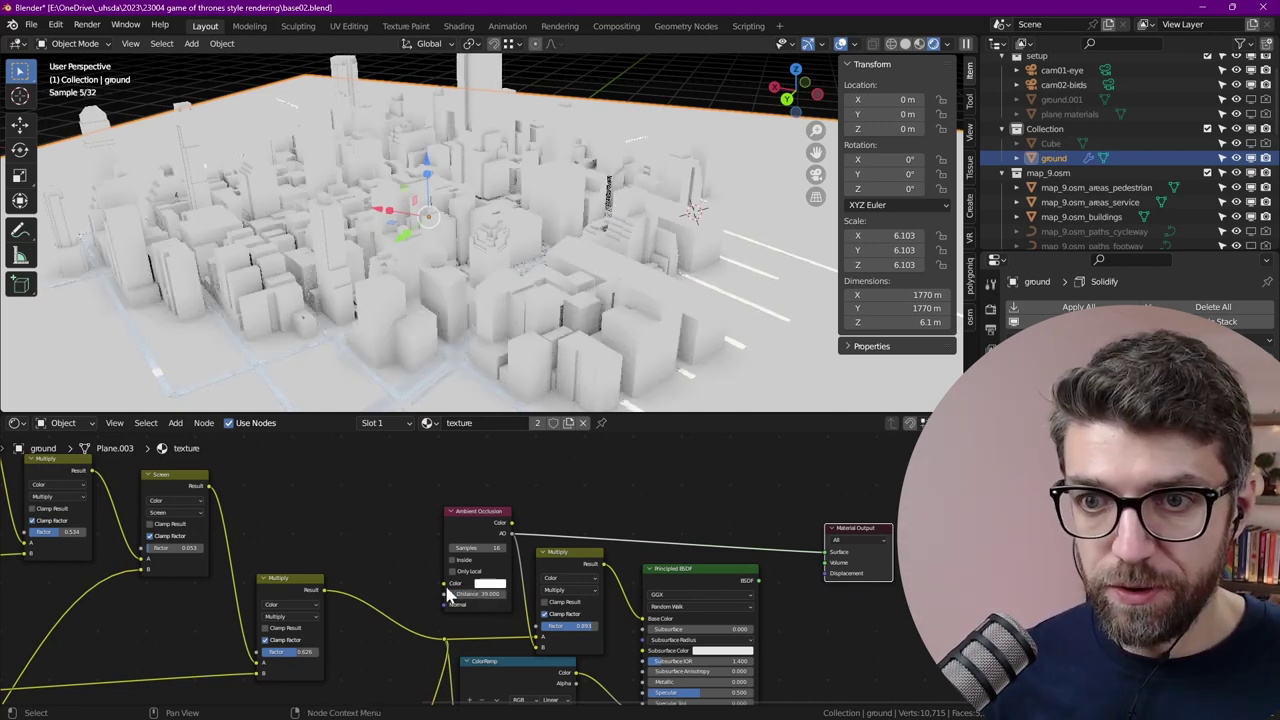
pyautogui.click(568, 230)
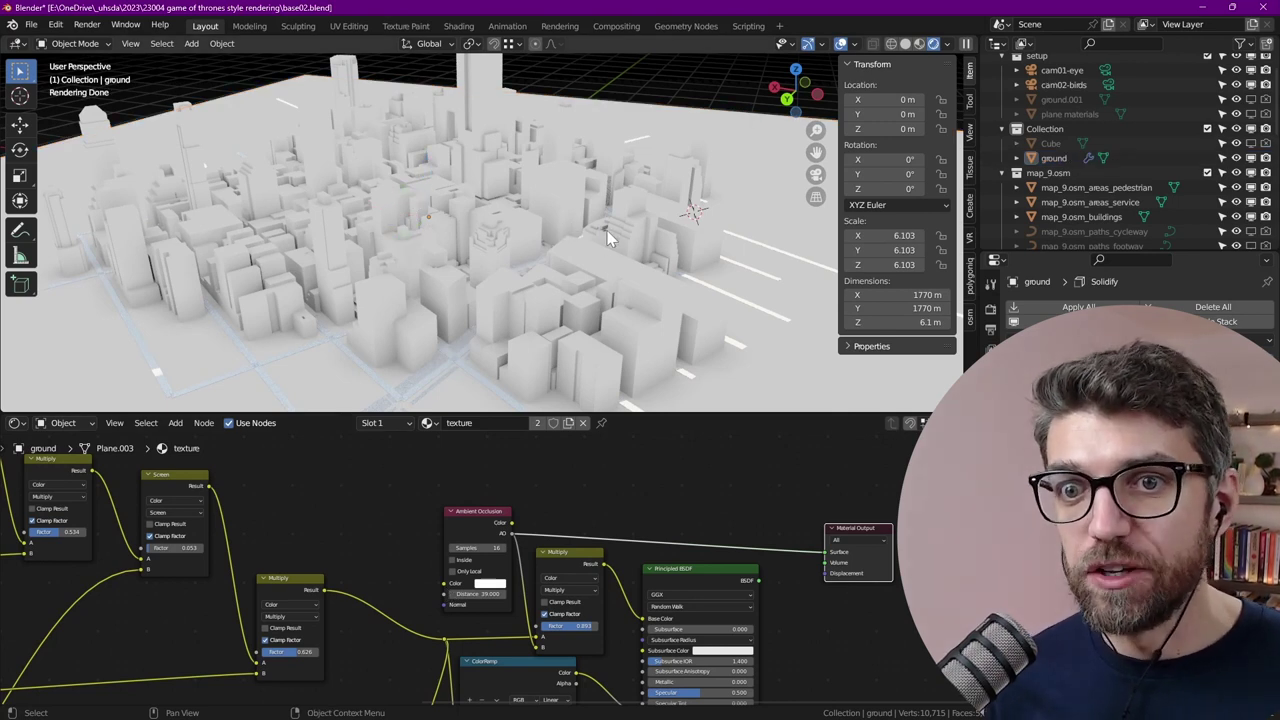
# Reconnect the Principled BSDF to the Material Output's Surface and adjust the ambient occlusion Multiply's Factor
pyautogui.scroll(2, 614, 578)
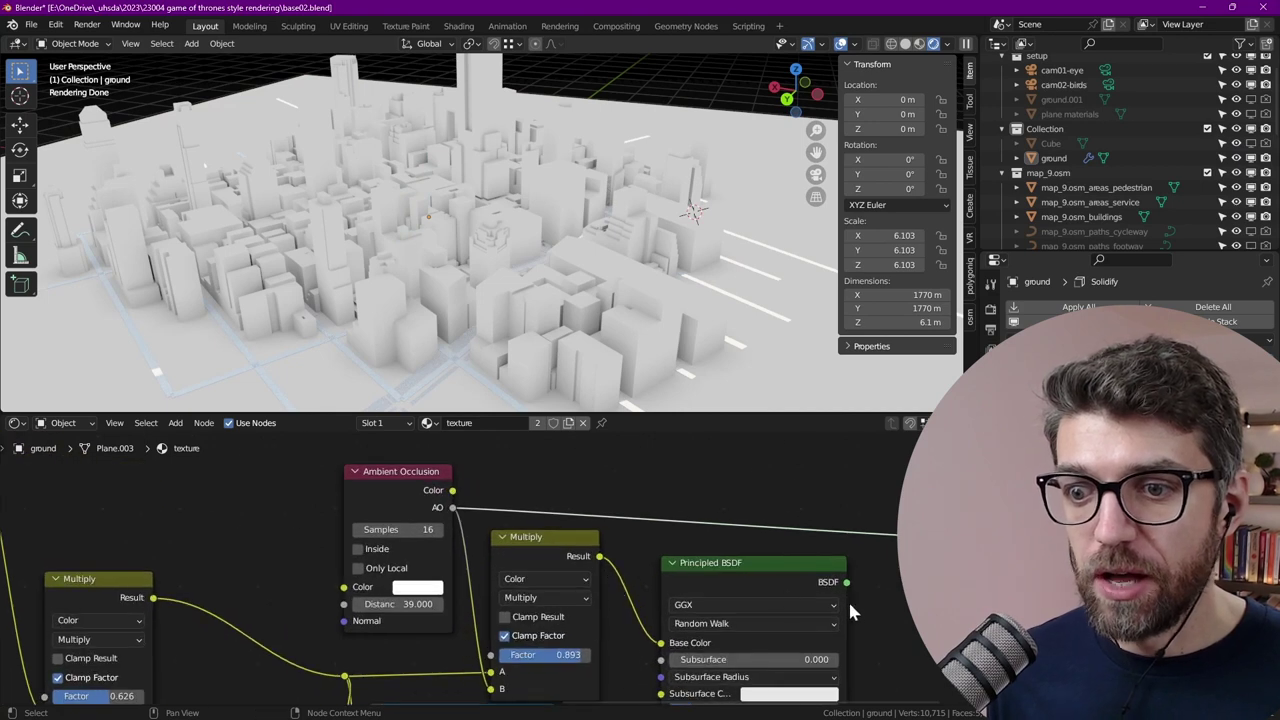
pyautogui.moveTo(848, 583); pyautogui.dragTo(949, 538)
pyautogui.moveTo(558, 655)
pyautogui.mouseDown()
pyautogui.moveTo(487, 655)
pyautogui.moveTo(574, 655)
pyautogui.moveTo(476, 655)
pyautogui.moveTo(557, 655)
pyautogui.mouseUp()
# Set the Saturation of the wood texture's Hue Saturation Value node to 1.2
pyautogui.moveTo(441, 589); pyautogui.dragTo(565, 556, button='middle')
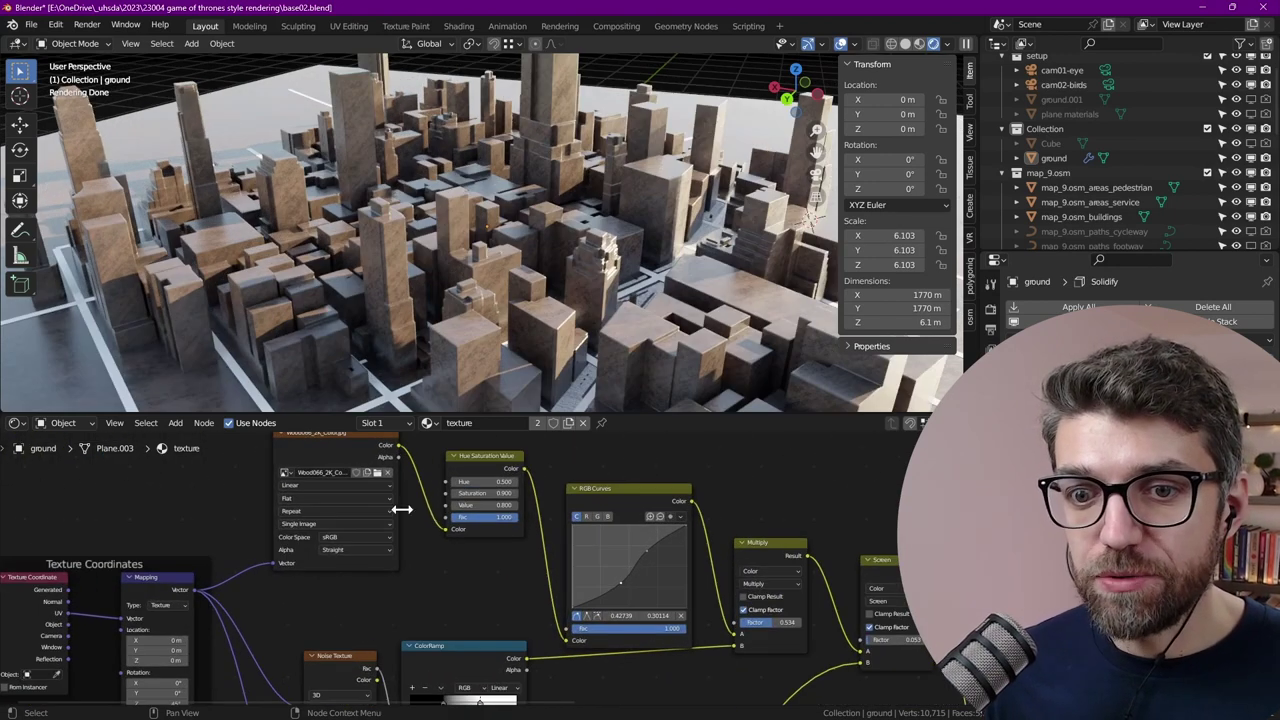
pyautogui.scroll(4, 424, 511)
pyautogui.doubleClick(481, 494)
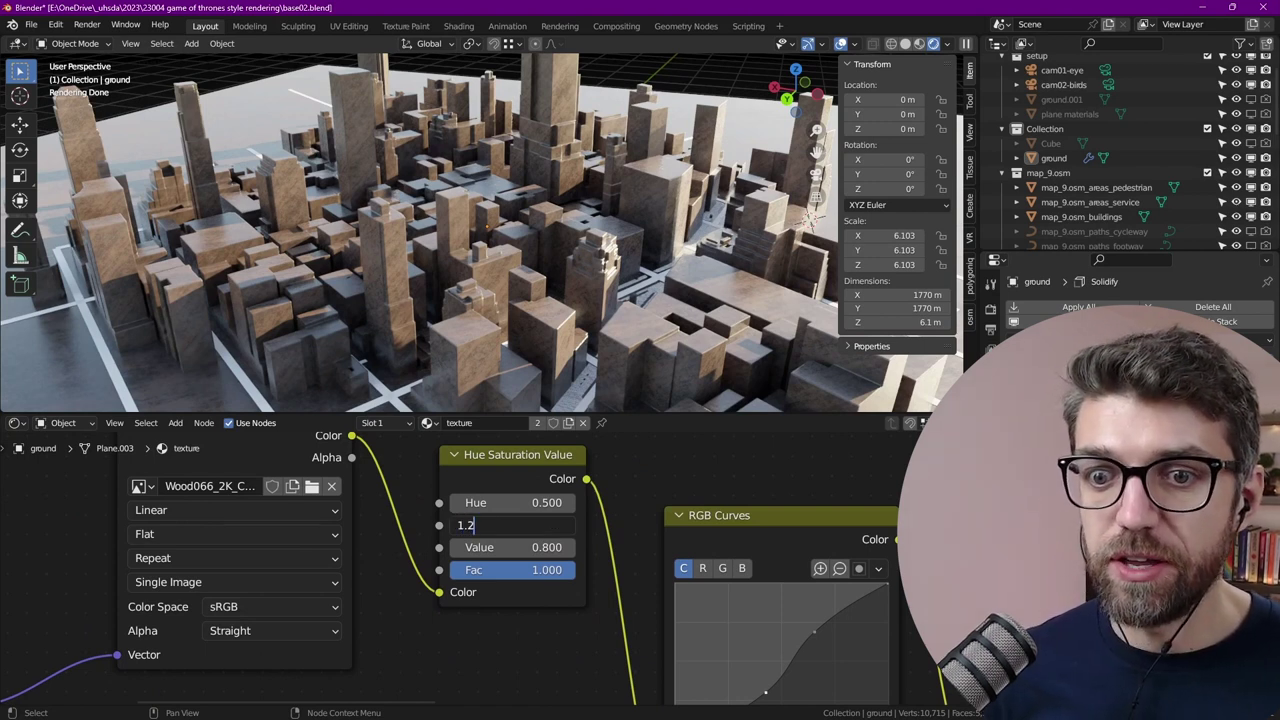
pyautogui.write('1.2')
pyautogui.press('Return')
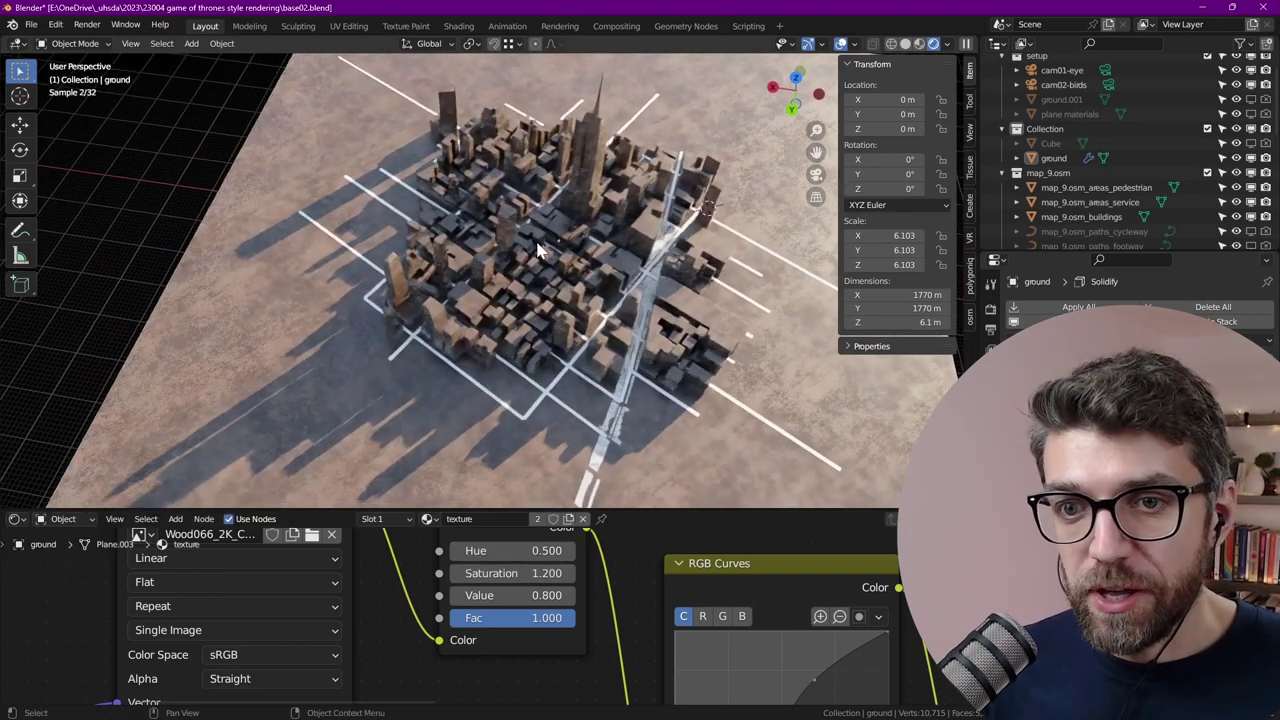
# Examine the rendered city's materials, bevelled edges and shadows from close up and from a distance
pyautogui.moveTo(537, 250); pyautogui.dragTo(560, 180, button='middle')
pyautogui.scroll(8, 538, 250)
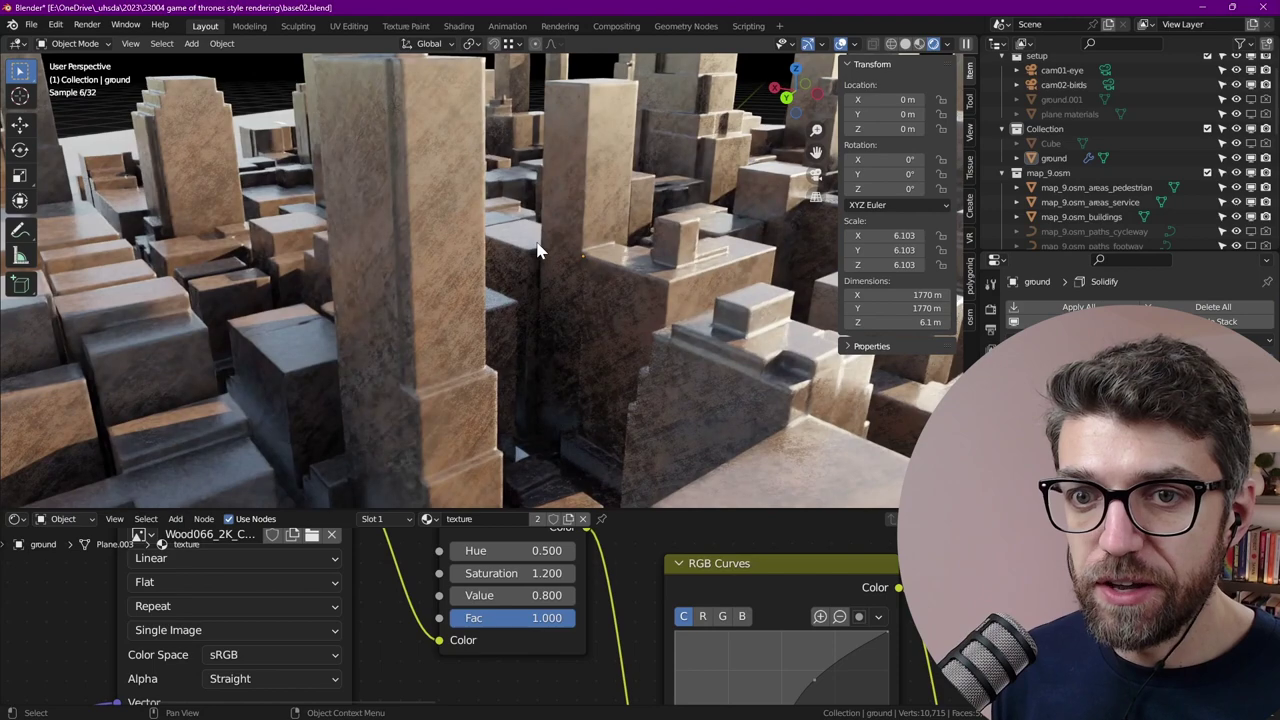
pyautogui.scroll(6, 538, 250)
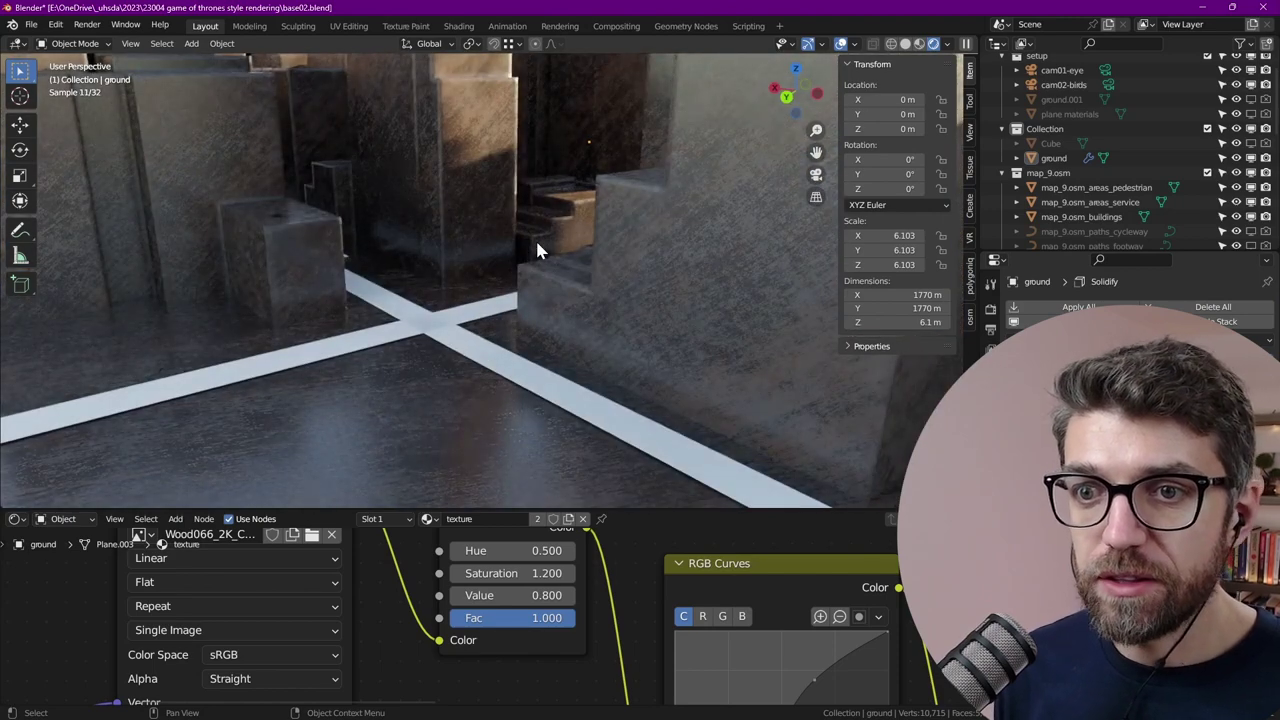
pyautogui.scroll(-10, 538, 250)
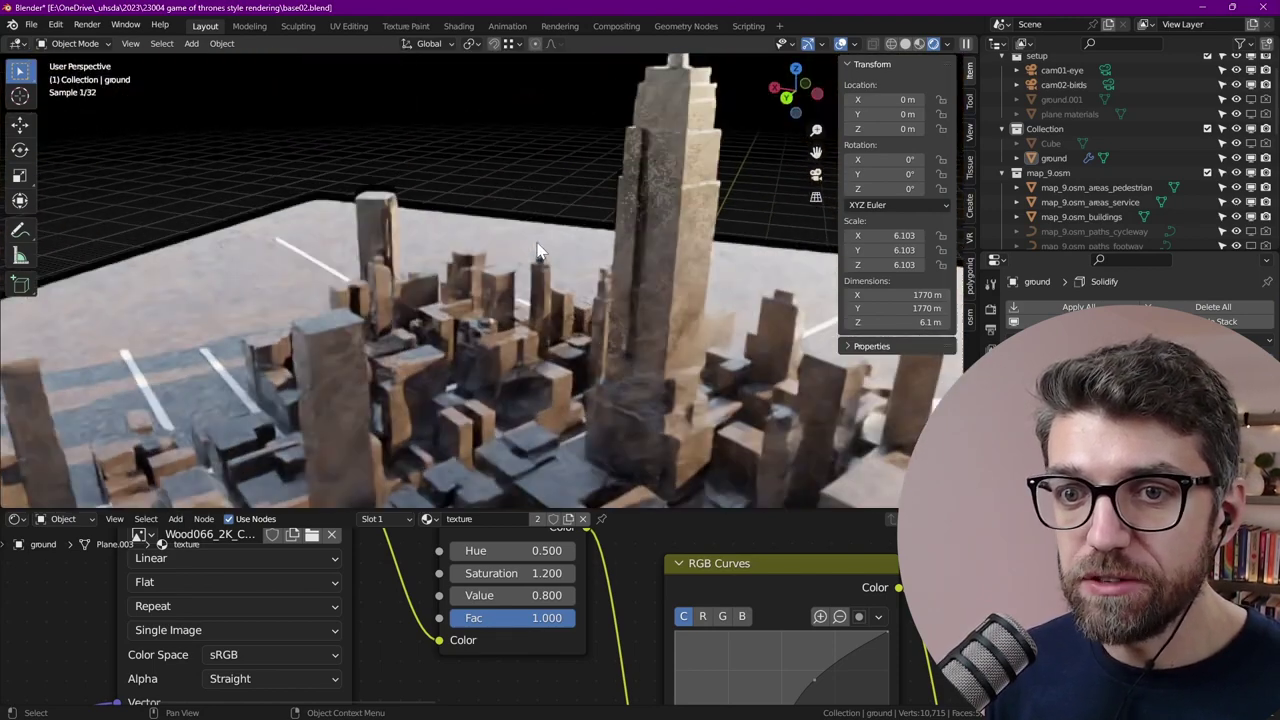
pyautogui.scroll(-8, 538, 250)
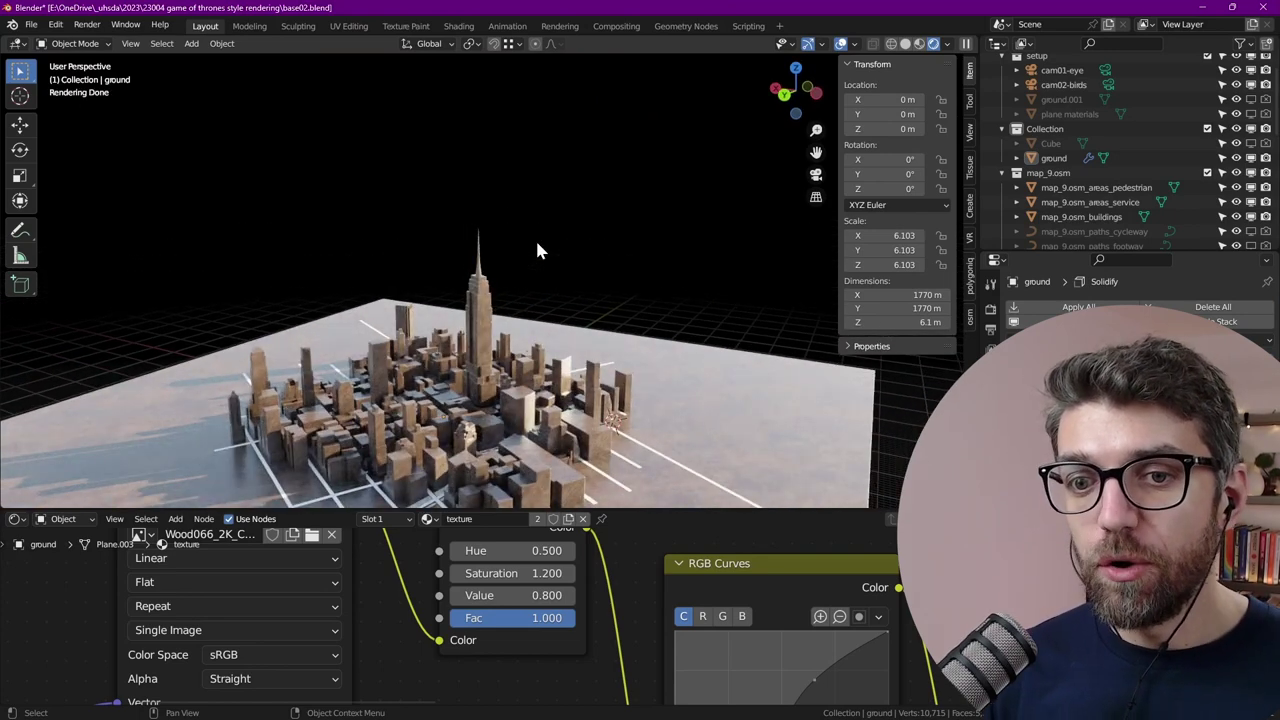
pyautogui.moveTo(538, 250)
pyautogui.keyDown('shift'); pyautogui.mouseDown(button='middle')
pyautogui.moveTo(530, 215)
pyautogui.moveTo(507, 200)
pyautogui.moveTo(550, 238)
pyautogui.moveTo(560, 232)
pyautogui.moveTo(537, 250)
pyautogui.mouseUp(button='middle'); pyautogui.keyUp('shift')
pyautogui.scroll(15, 537, 250)
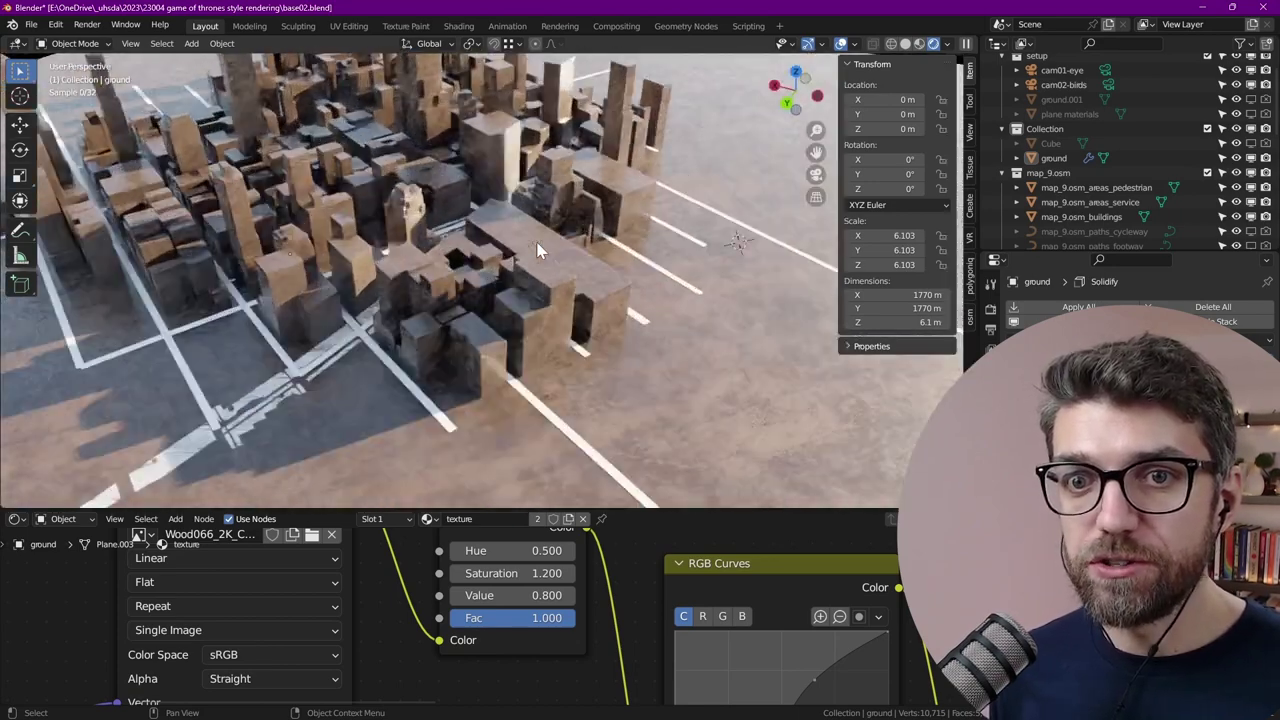
# Inspect the wood grain and bevels on individual towers, as well as the overall look of the city on its ground
pyautogui.scroll(2, 537, 250)
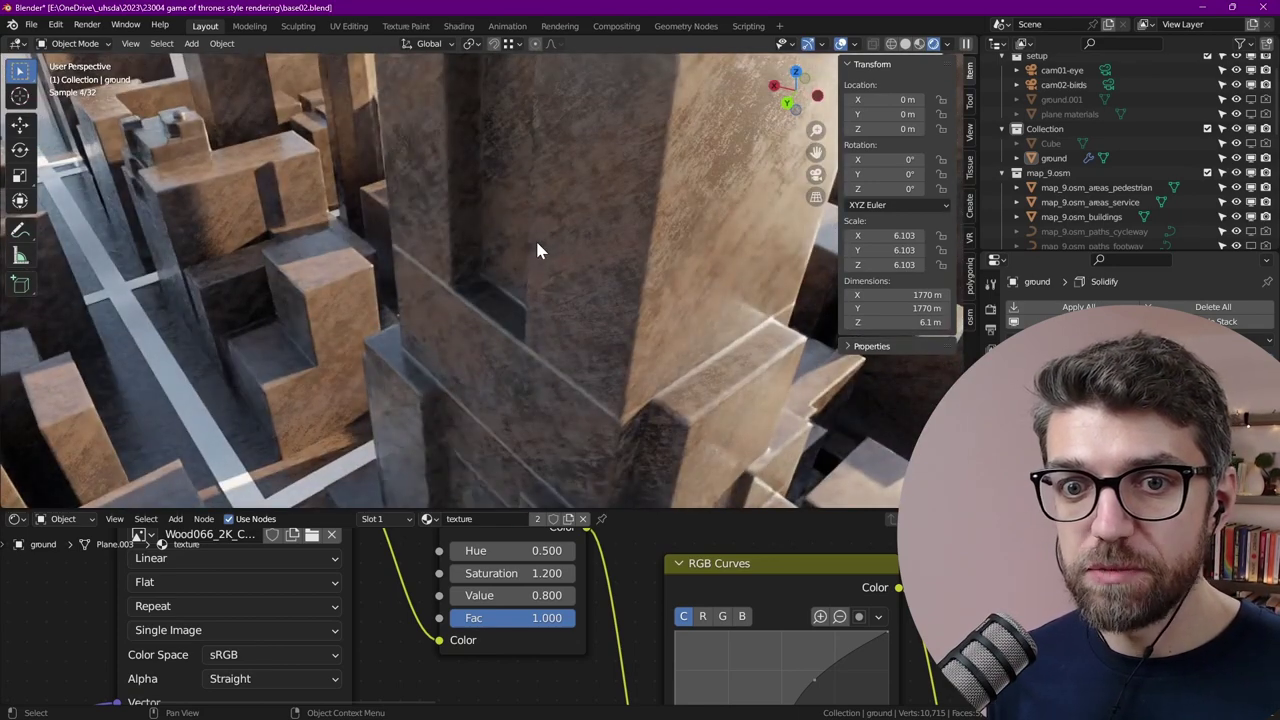
pyautogui.scroll(5, 537, 250)
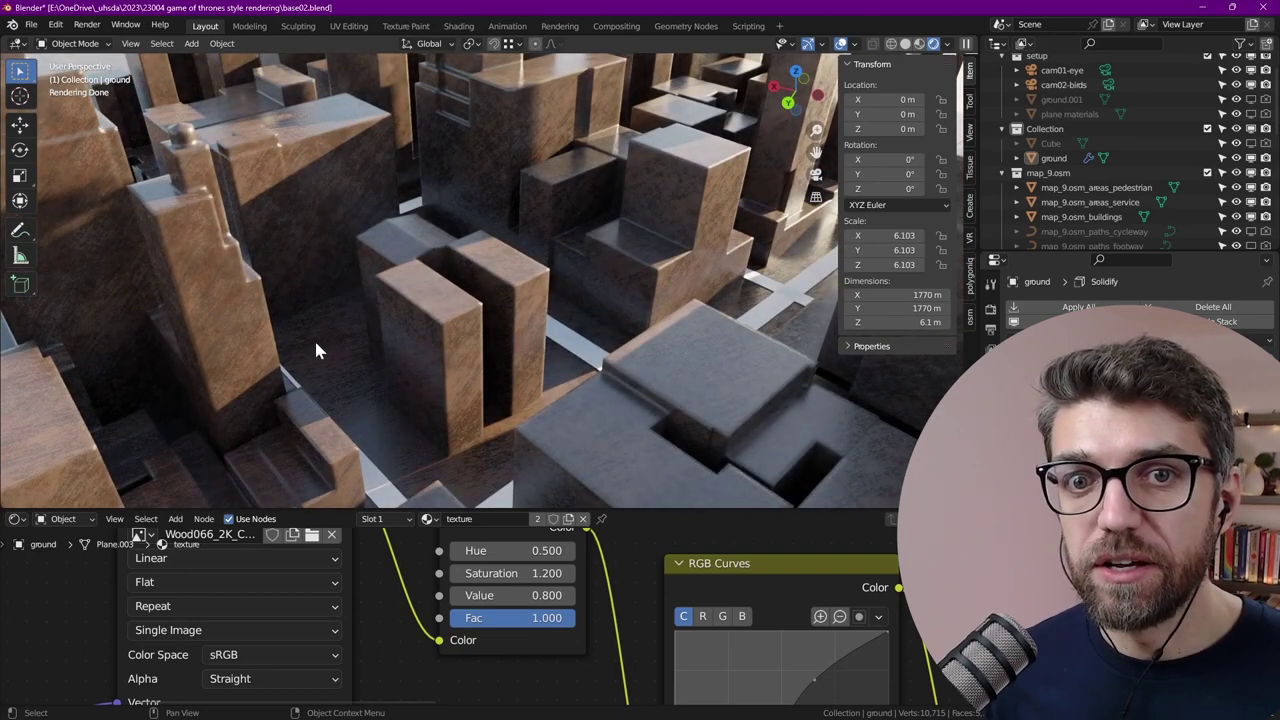
pyautogui.scroll(-8, 320, 345)
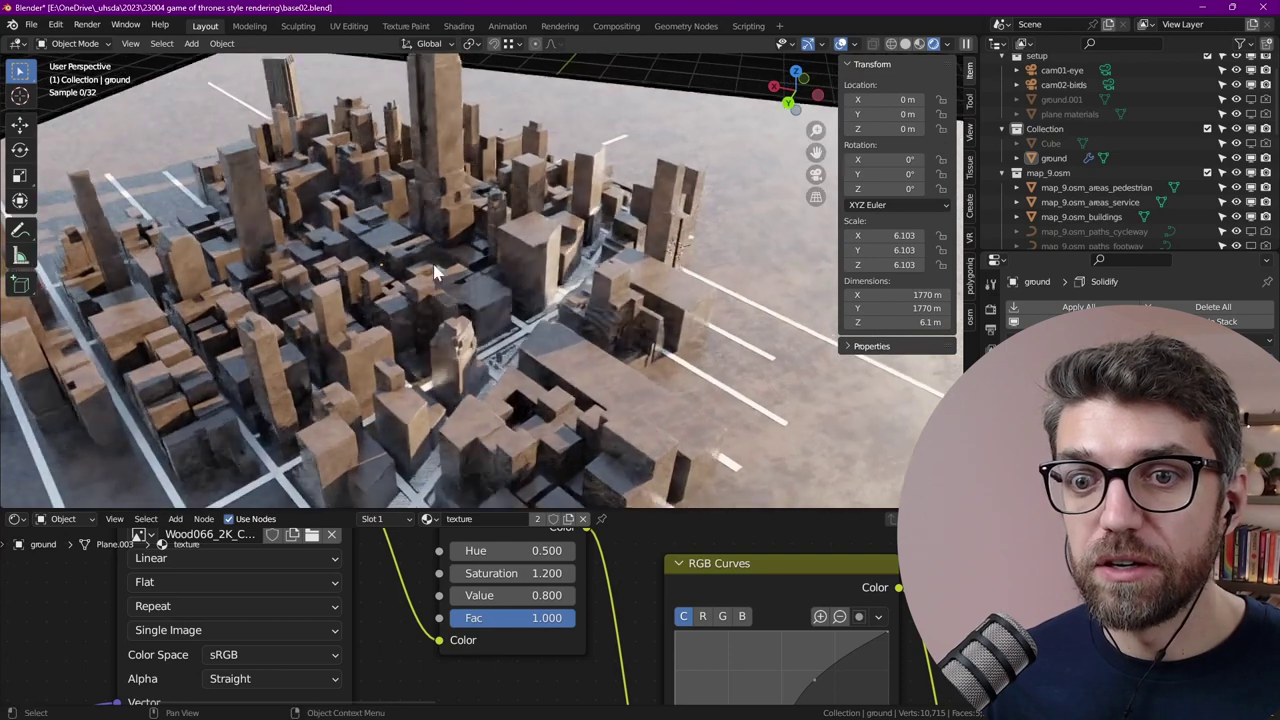
pyautogui.scroll(3, 470, 290)
pyautogui.scroll(-3, 480, 330)
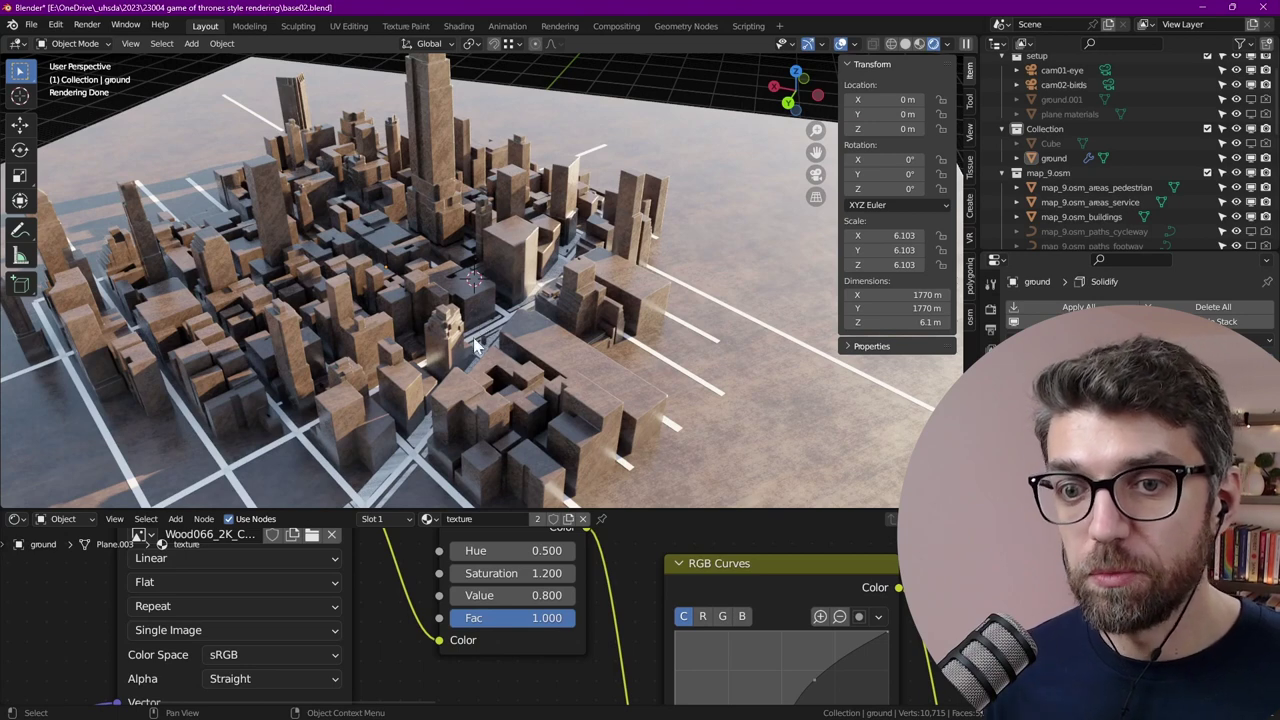
pyautogui.scroll(-3, 485, 345)
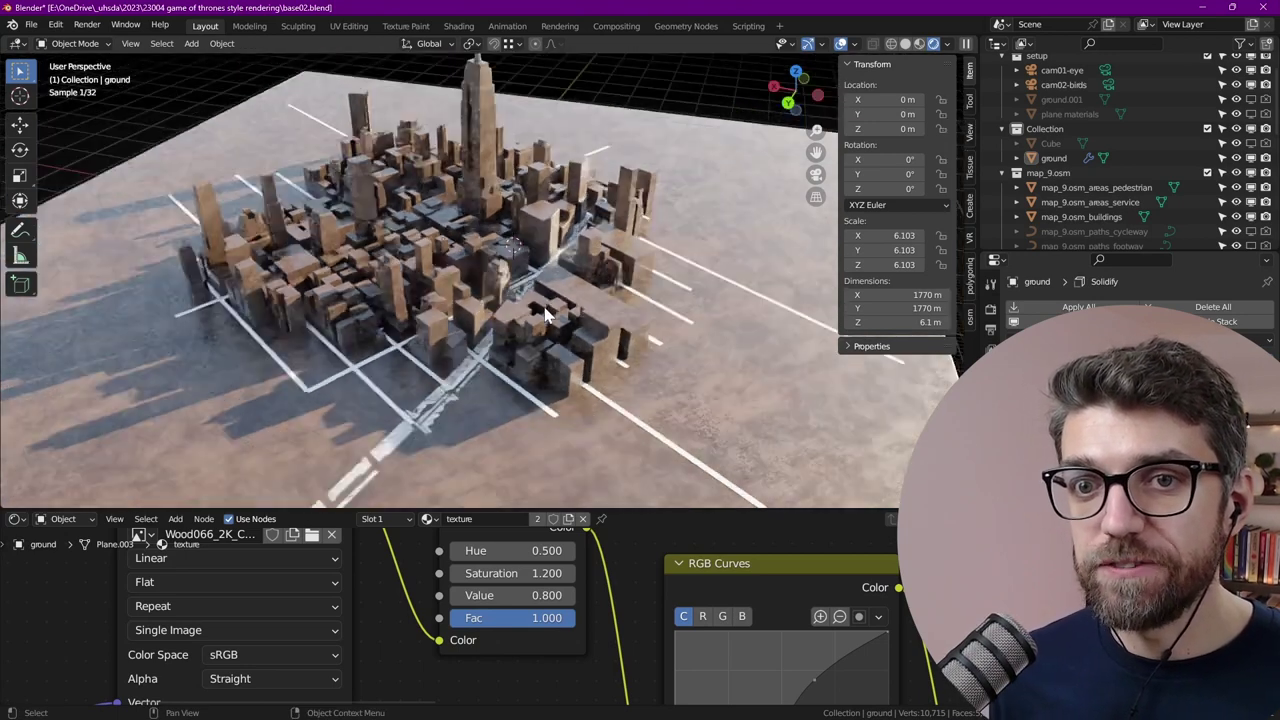
# Delete the cam01-eye and cam02-birds cameras together with the ground.001 and plane materials objects
pyautogui.click(1078, 115)
pyautogui.keyDown('shift'); pyautogui.click(1063, 81); pyautogui.keyUp('shift')
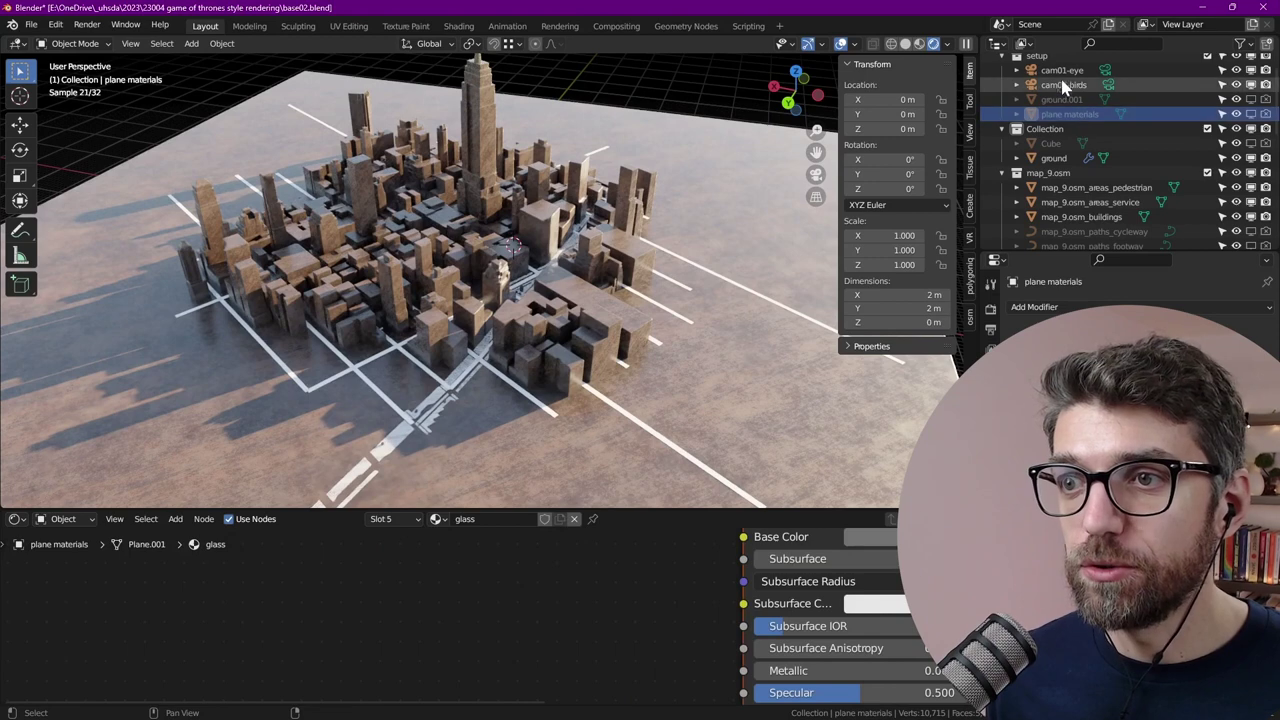
pyautogui.keyDown('shift'); pyautogui.click(1062, 74); pyautogui.keyUp('shift')
pyautogui.press('Delete')
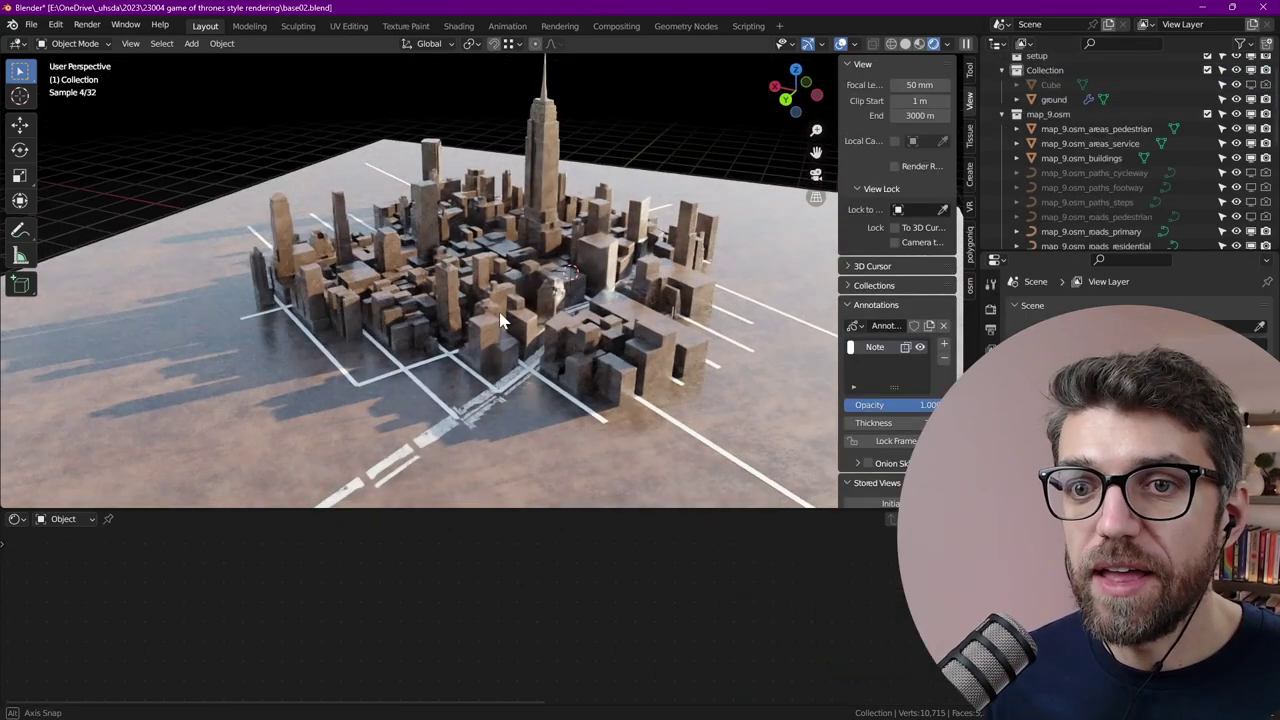
# Add a new camera and align it to an elevated perspective view over the whole city
pyautogui.moveTo(455, 300); pyautogui.dragTo(530, 302, button='middle')
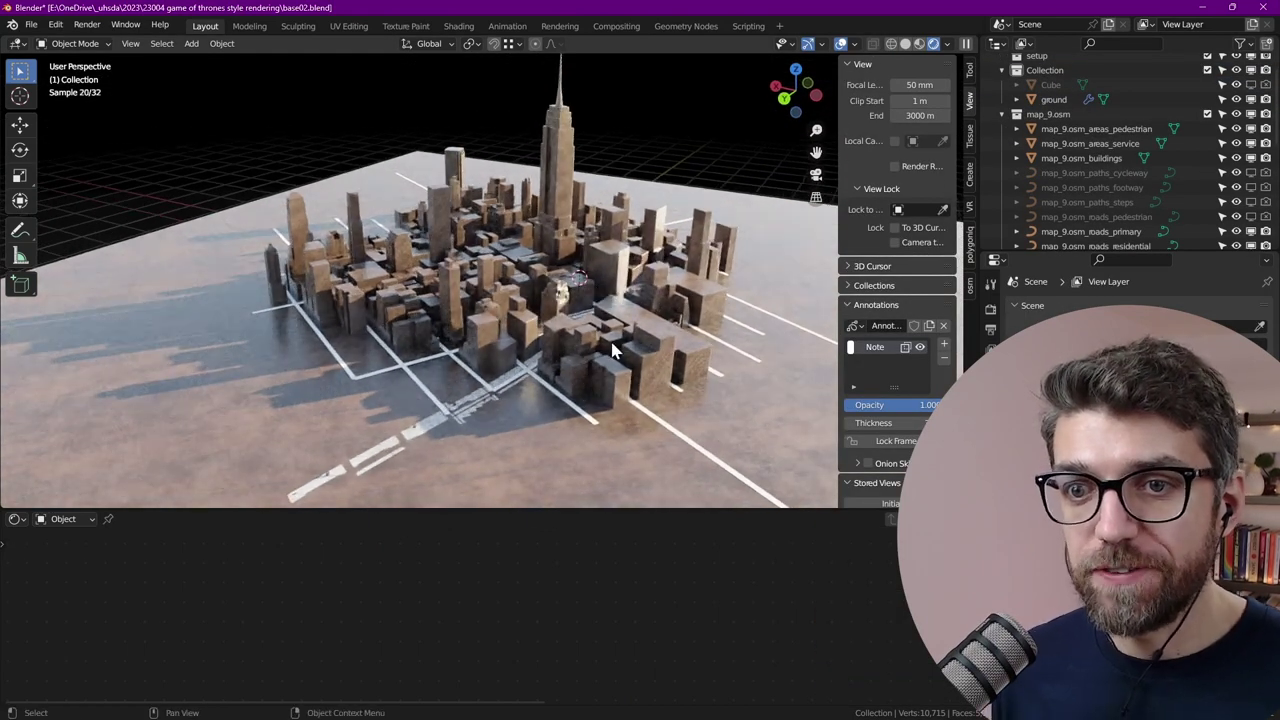
pyautogui.moveTo(614, 350); pyautogui.dragTo(695, 282, button='middle')
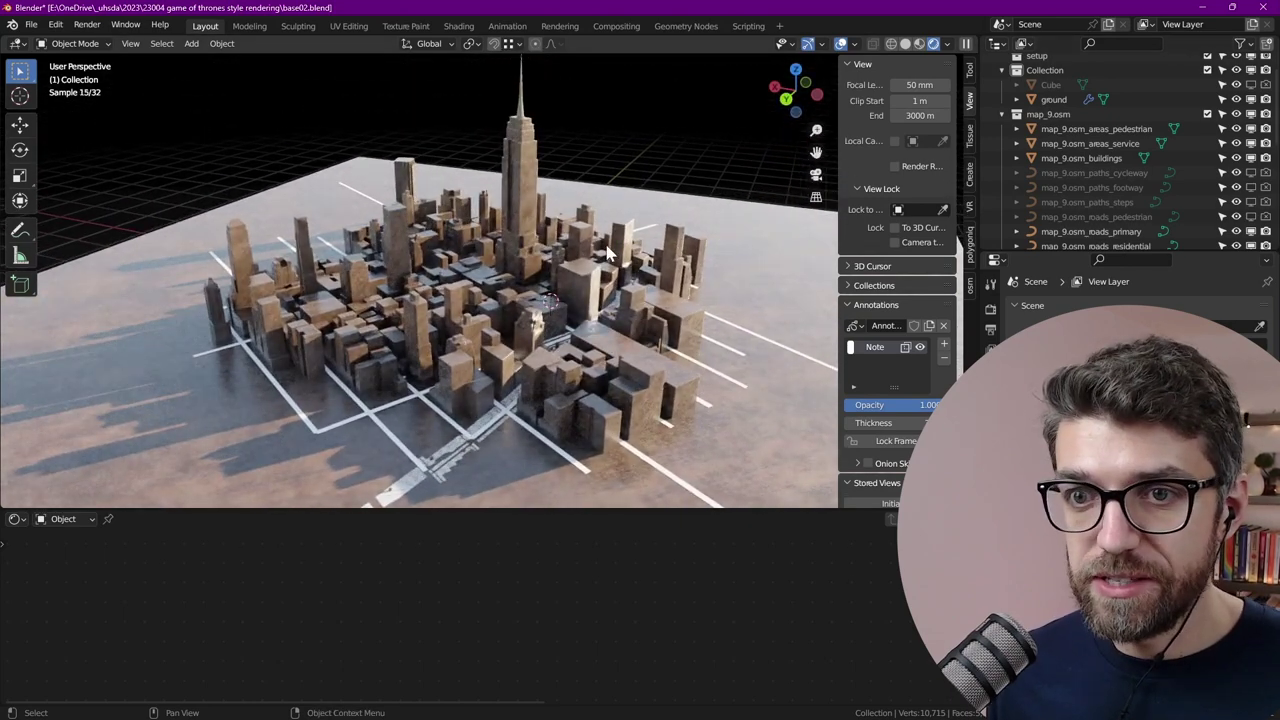
pyautogui.hotkey('shift', 'a')
pyautogui.click(537, 459)
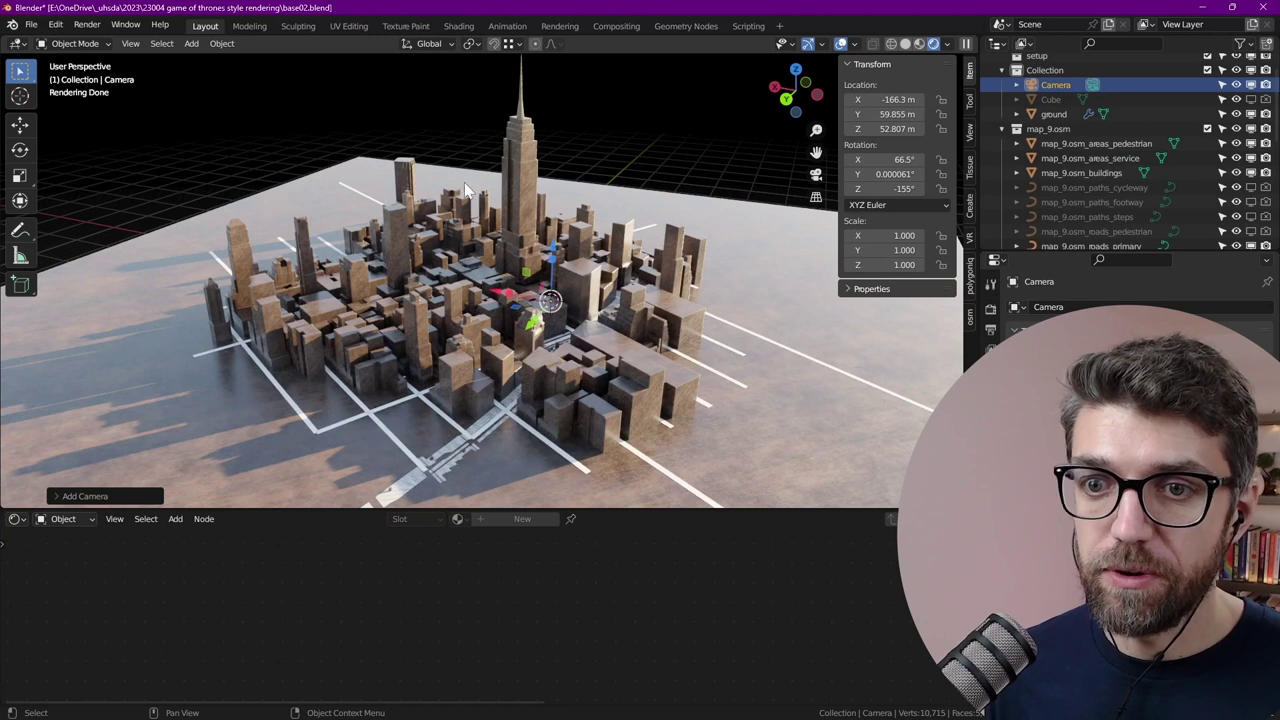
pyautogui.click(128, 44)
pyautogui.moveTo(272, 256)
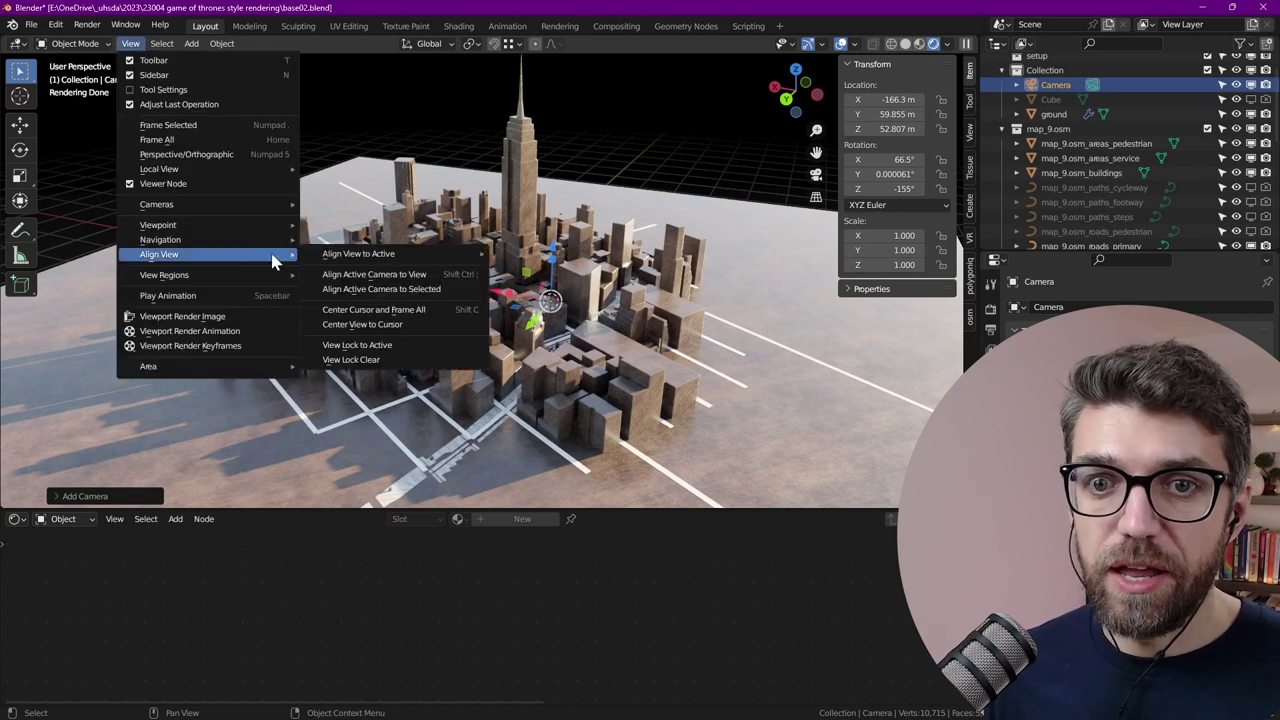
pyautogui.click(378, 274)
# Set the new camera's Clip End to 3000 m and its Focal Length to 22 mm
pyautogui.click(991, 501)
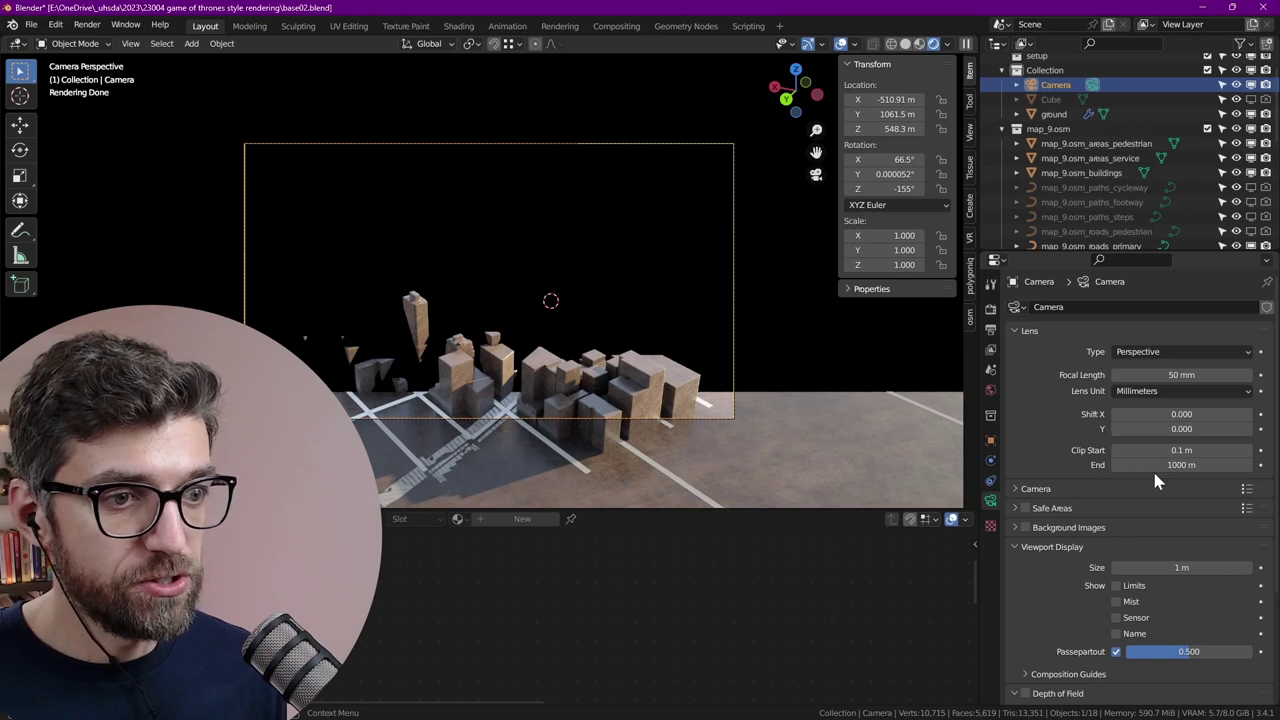
pyautogui.click(1178, 465)
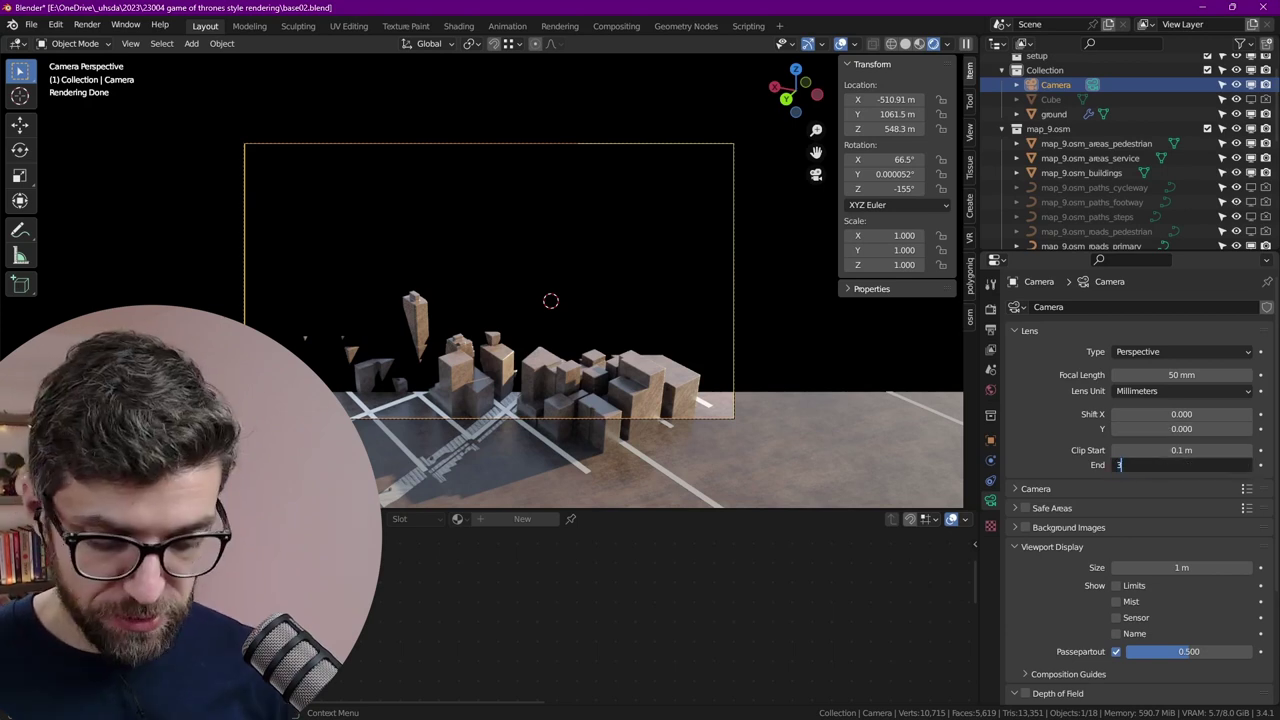
pyautogui.press('Return')
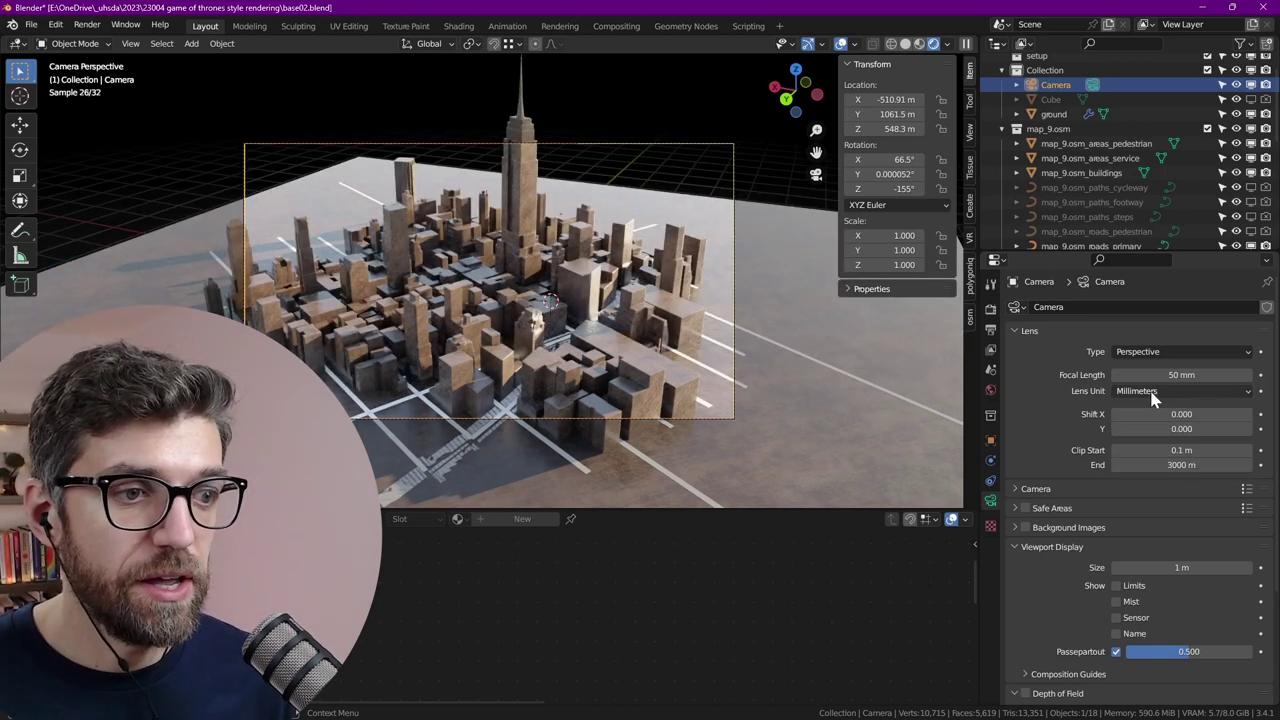
pyautogui.moveTo(1183, 378); pyautogui.dragTo(1120, 378)
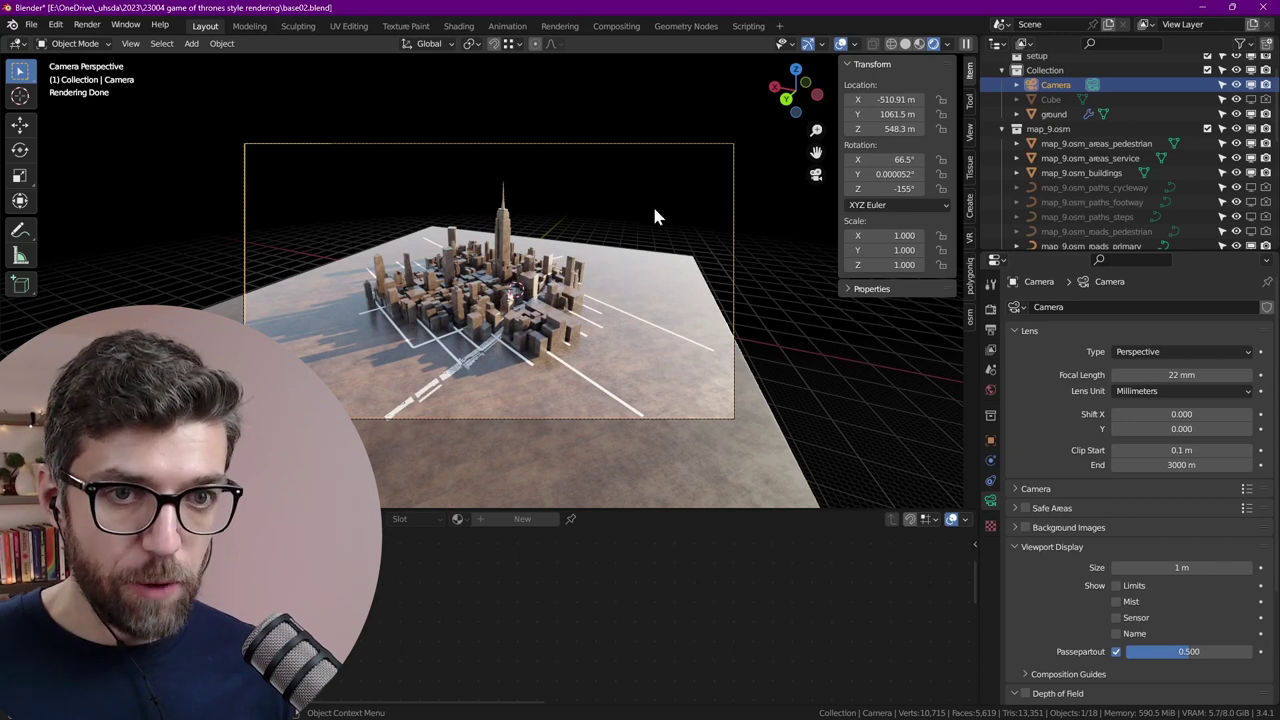
# Move the camera about 280 m closer to the city along its local Z axis
pyautogui.press('g')
pyautogui.press('z')
pyautogui.press('z')
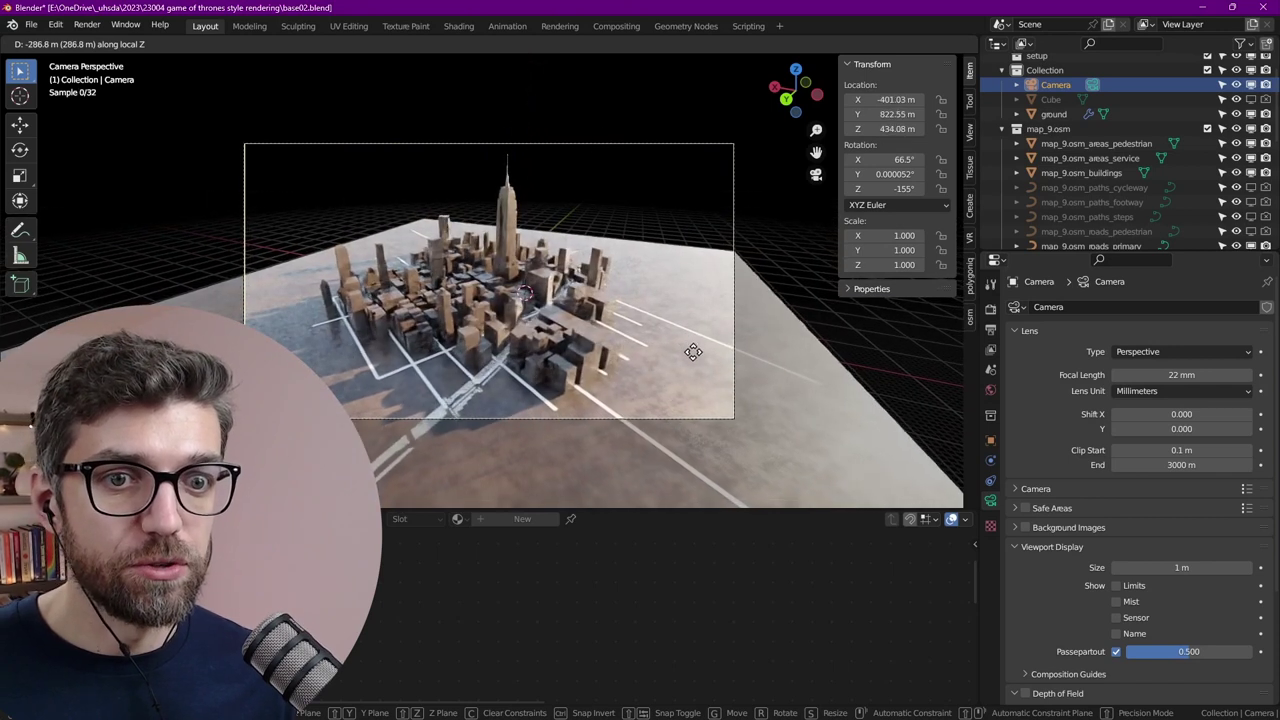
pyautogui.click(694, 372)
# Copy all nodes of the buildings' texture material and paste them into the roads material
pyautogui.click(672, 384)
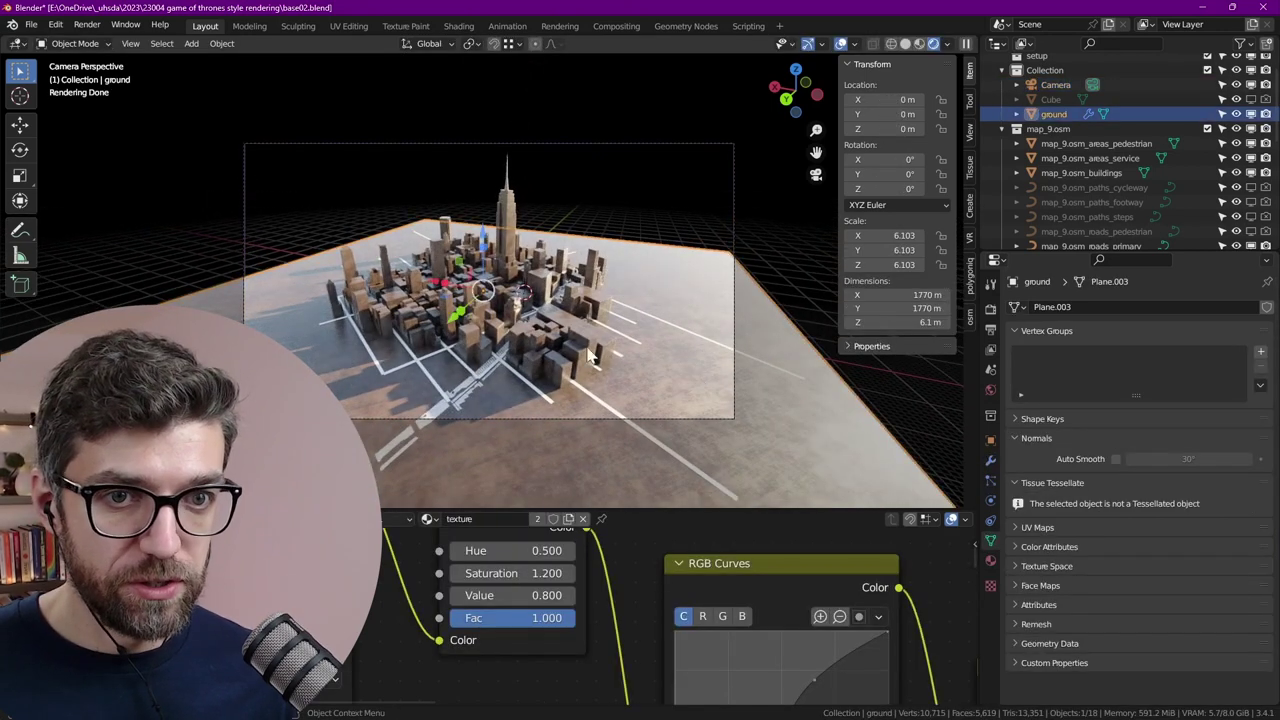
pyautogui.moveTo(447, 294)
pyautogui.mouseDown()
pyautogui.moveTo(439, 273)
pyautogui.moveTo(452, 272)
pyautogui.mouseUp()
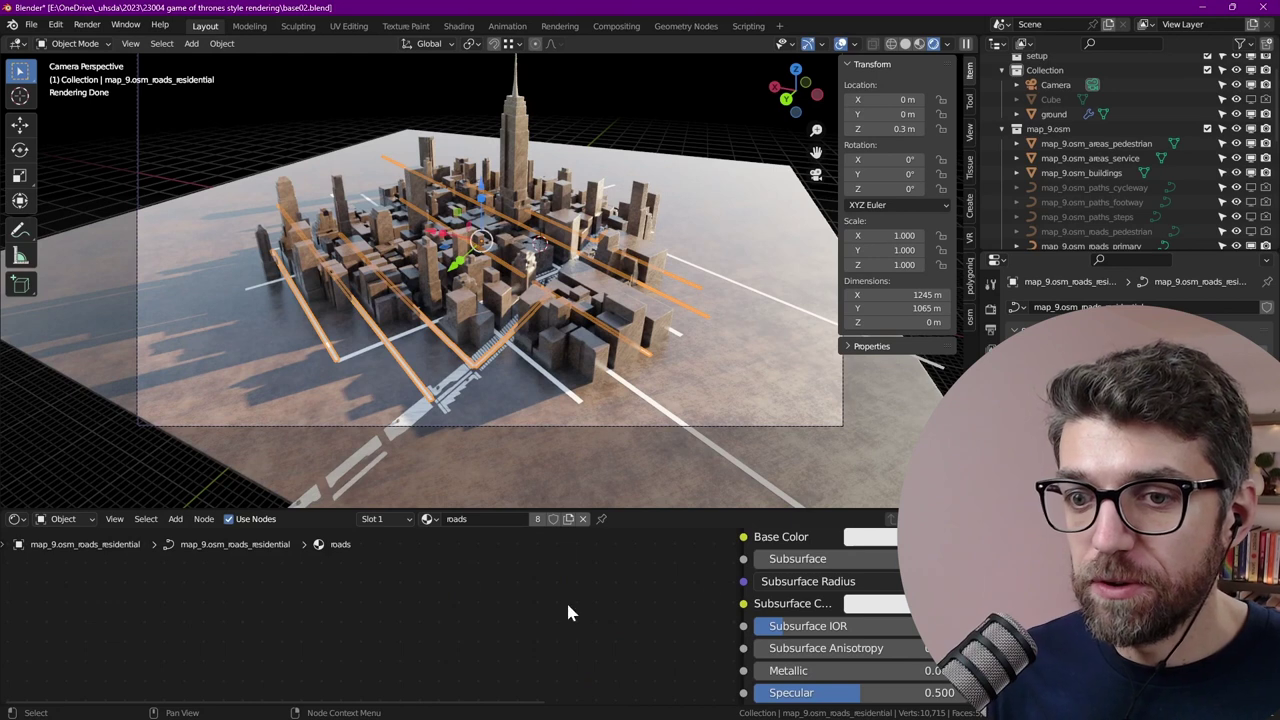
pyautogui.scroll(-5, 560, 622)
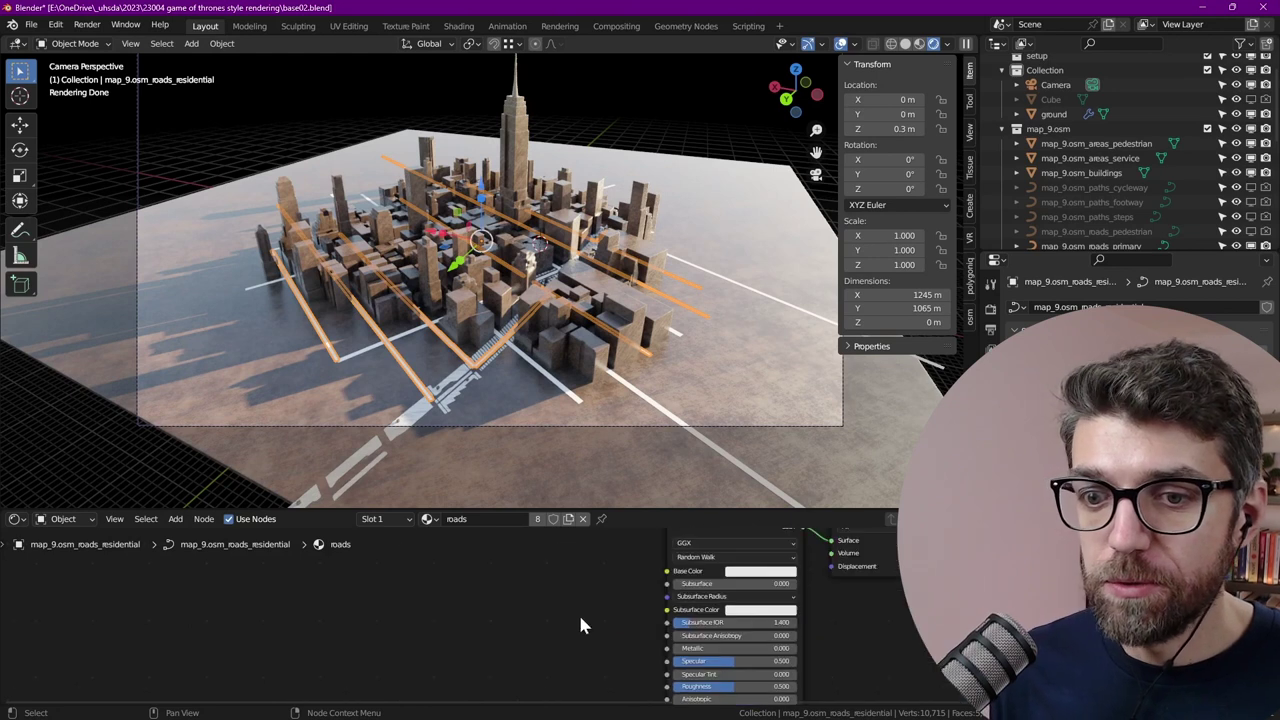
pyautogui.click(600, 370)
pyautogui.scroll(-4, 594, 574)
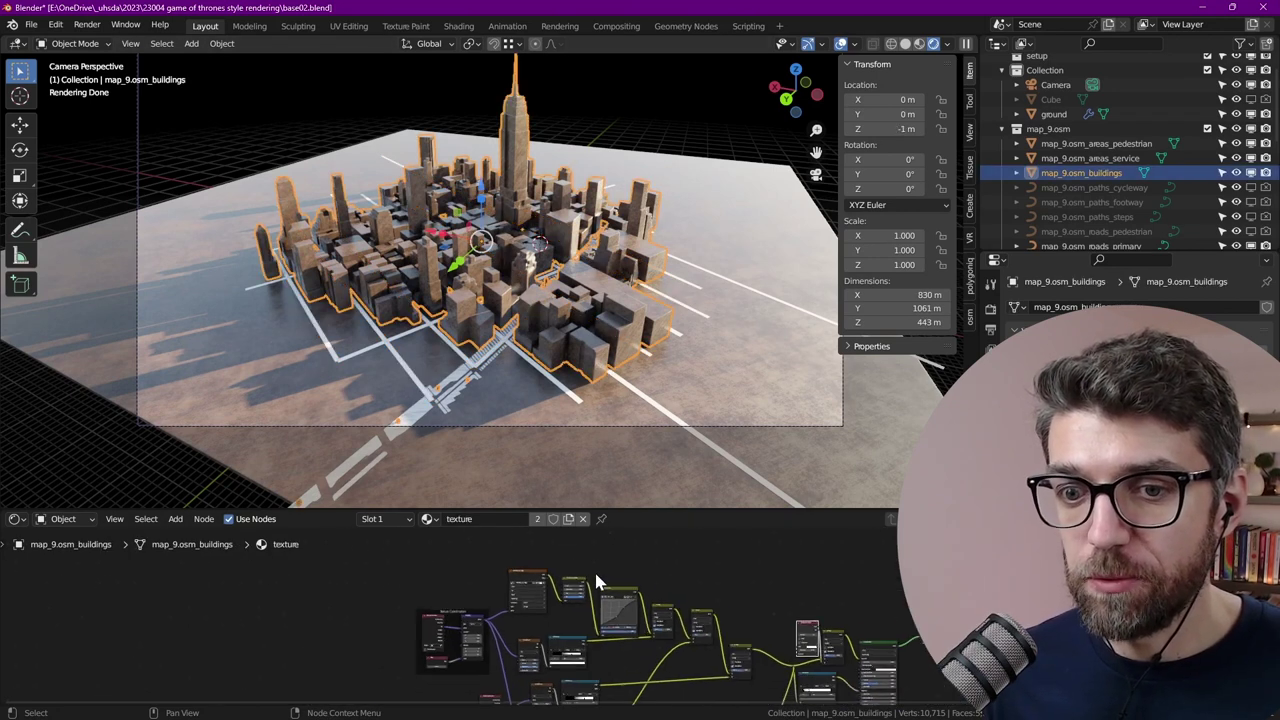
pyautogui.scroll(-3, 643, 553)
pyautogui.moveTo(776, 671); pyautogui.dragTo(420, 532)
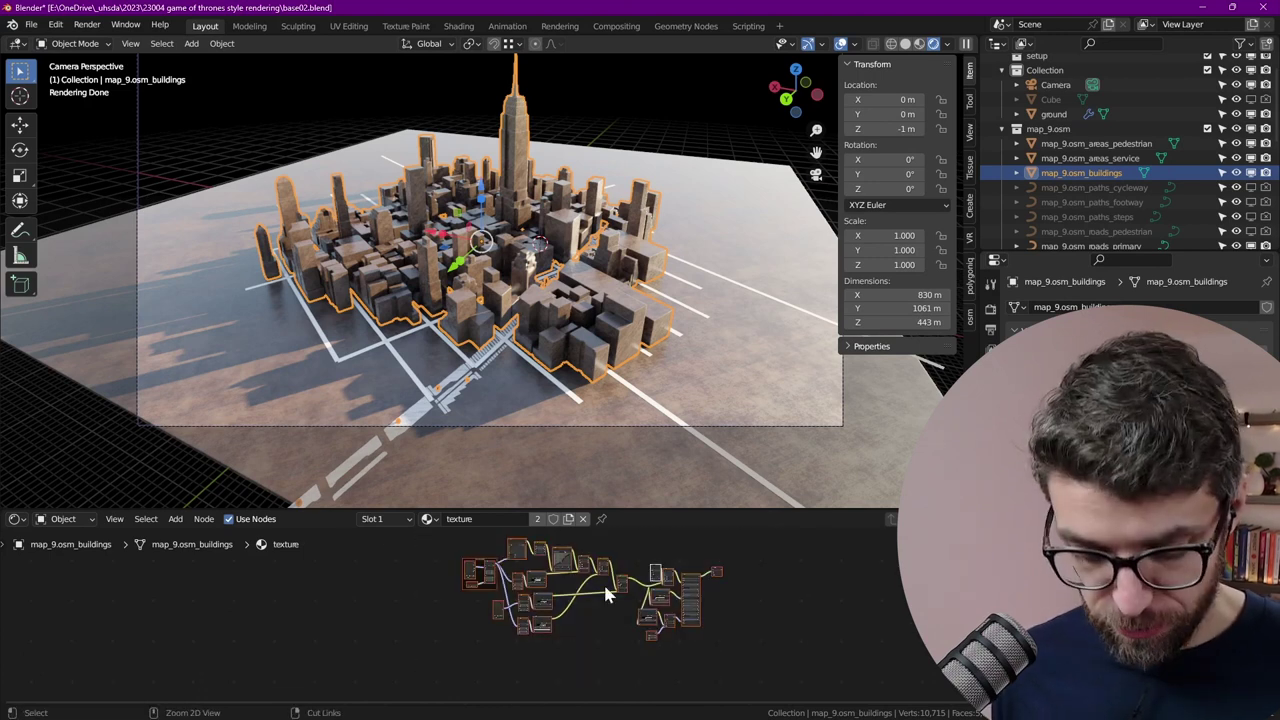
pyautogui.click(591, 408)
pyautogui.click(650, 408)
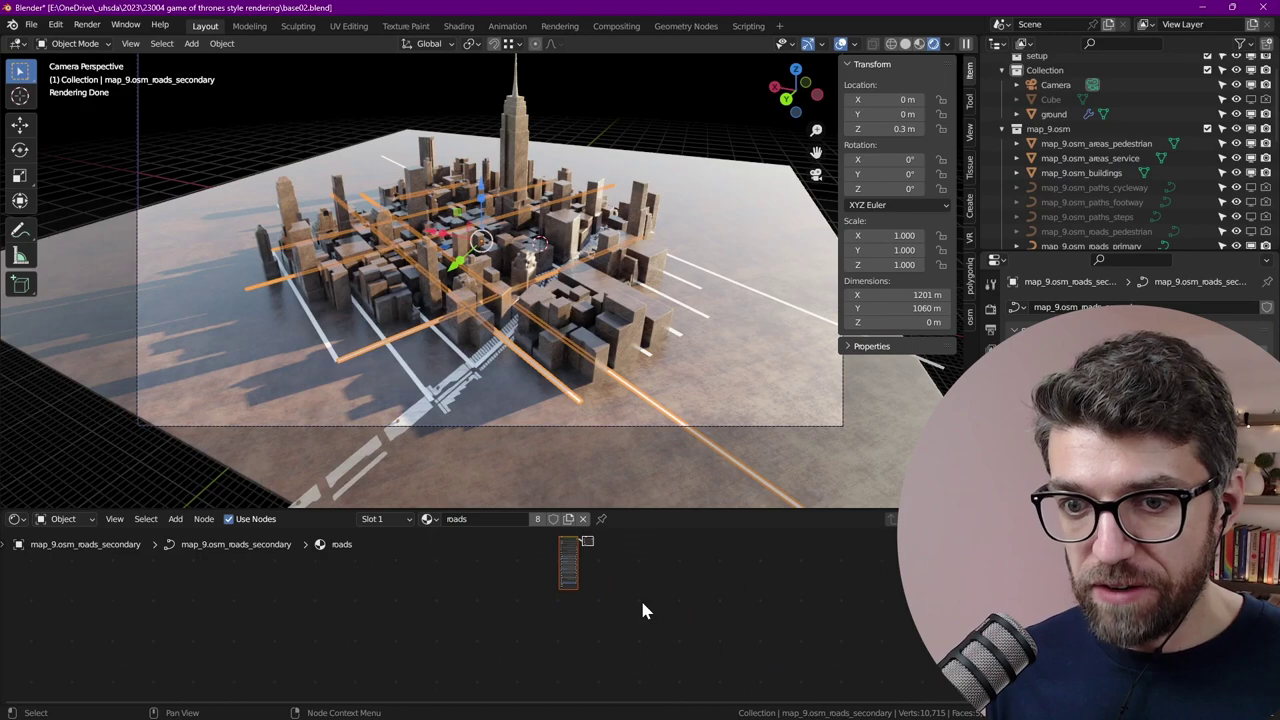
pyautogui.scroll(3, 557, 640)
# Connect the Texture Coordinate's Object output to the Mapping node's Vector in the roads material
pyautogui.scroll(10, 627, 385)
pyautogui.scroll(3, 563, 343)
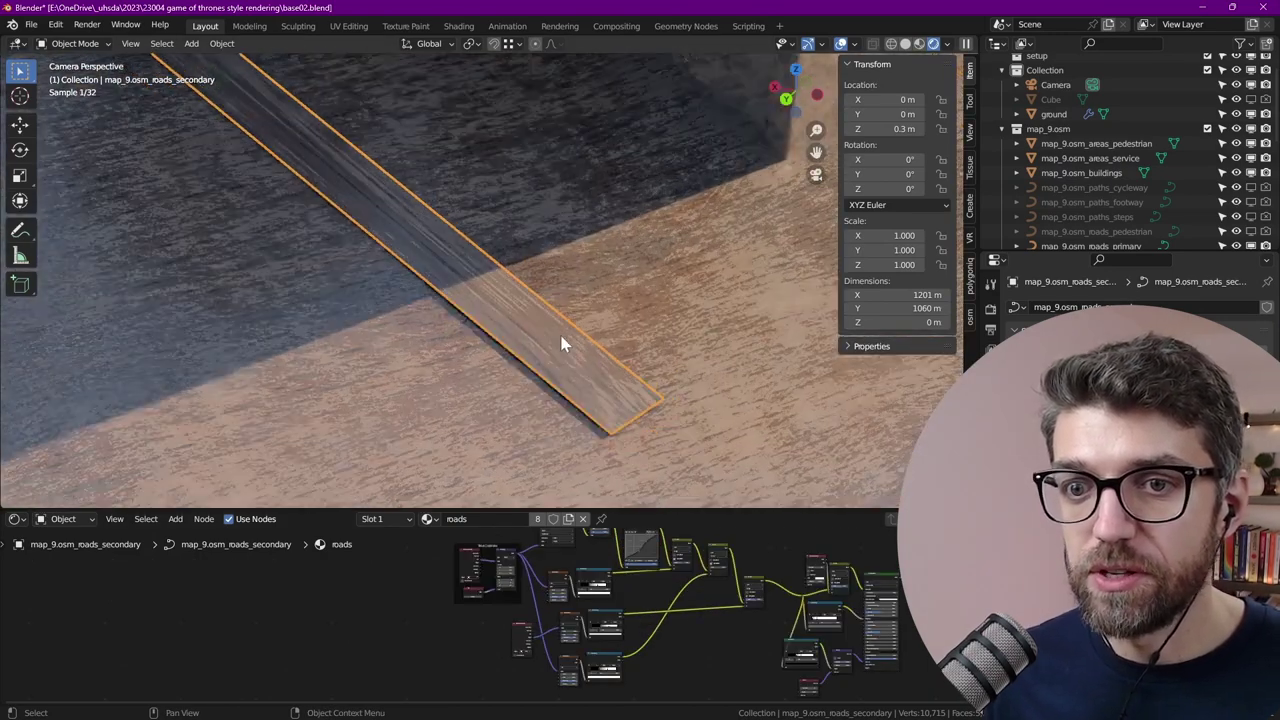
pyautogui.scroll(5, 491, 575)
pyautogui.scroll(4, 478, 576)
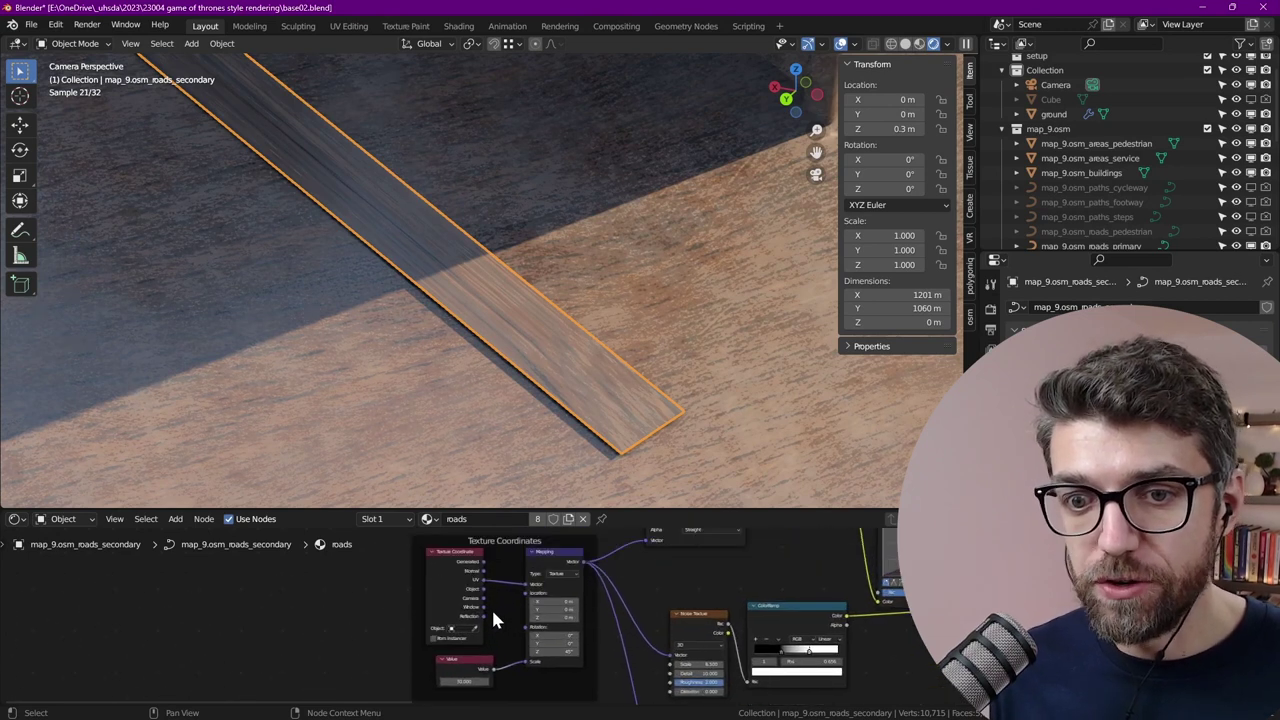
pyautogui.moveTo(486, 585); pyautogui.dragTo(552, 578)
# Set the Value node that drives the Mapping Scale in the roads material to 40
pyautogui.scroll(-5, 620, 585)
pyautogui.moveTo(850, 545); pyautogui.dragTo(580, 598, button='middle')
pyautogui.scroll(4, 679, 592)
pyautogui.moveTo(674, 600)
pyautogui.mouseDown()
pyautogui.moveTo(685, 611)
pyautogui.moveTo(649, 643)
pyautogui.moveTo(686, 615)
pyautogui.mouseUp()
pyautogui.moveTo(452, 678); pyautogui.dragTo(545, 597, button='middle')
pyautogui.moveTo(366, 664); pyautogui.dragTo(371, 624, button='middle')
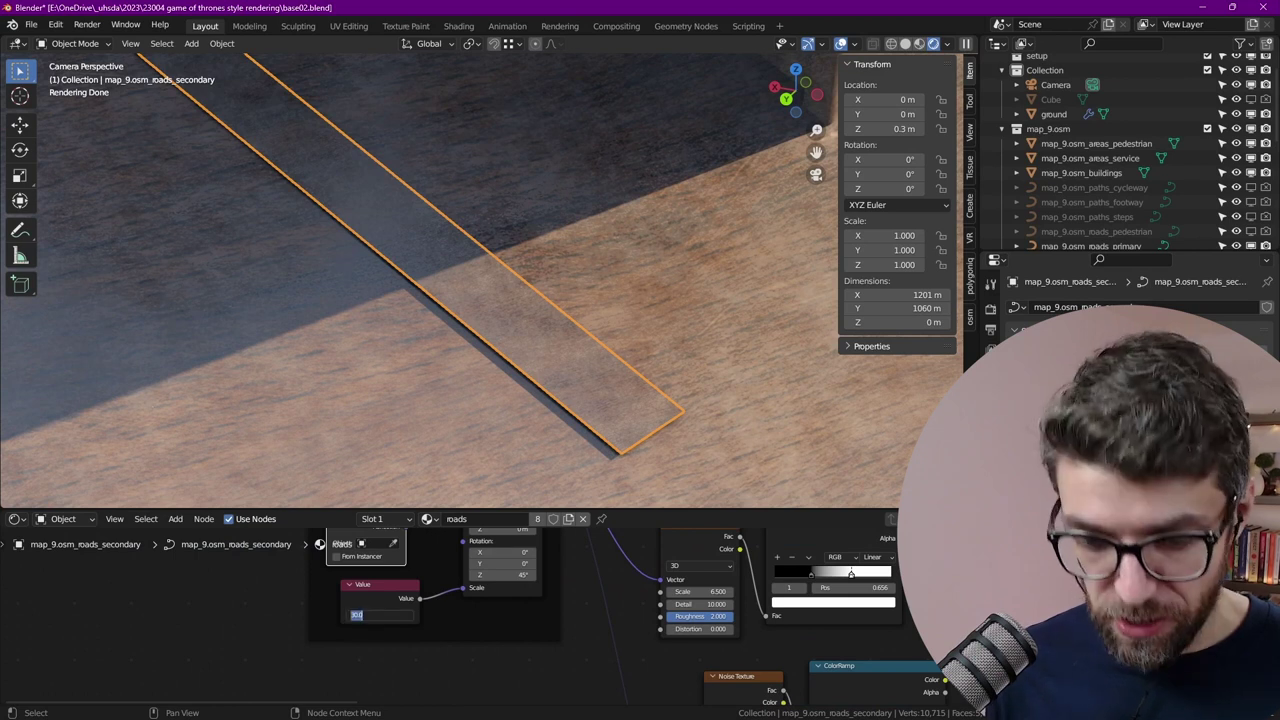
pyautogui.write('40')
pyautogui.press('Return')
# Try a Value of 1.2 in the roads material's Hue Saturation Value node and check the roads from a distance
pyautogui.scroll(-4, 602, 626)
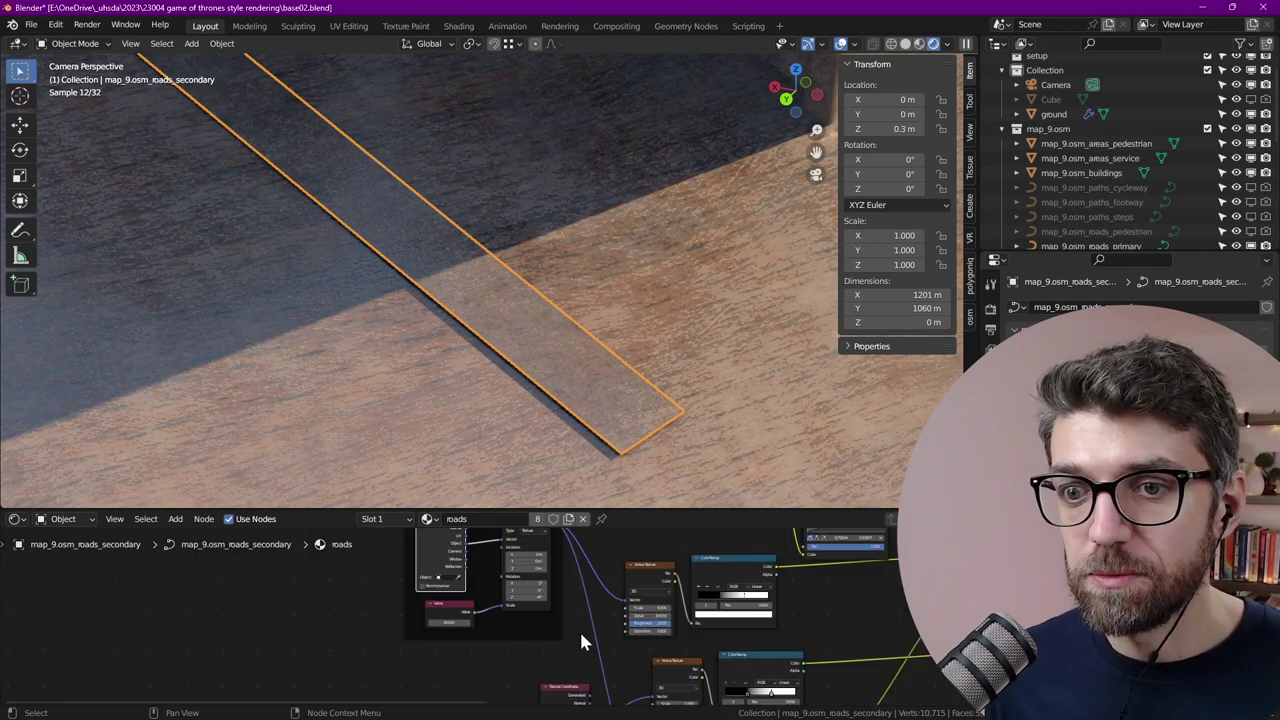
pyautogui.moveTo(693, 611); pyautogui.dragTo(616, 662, button='middle')
pyautogui.scroll(6, 650, 620)
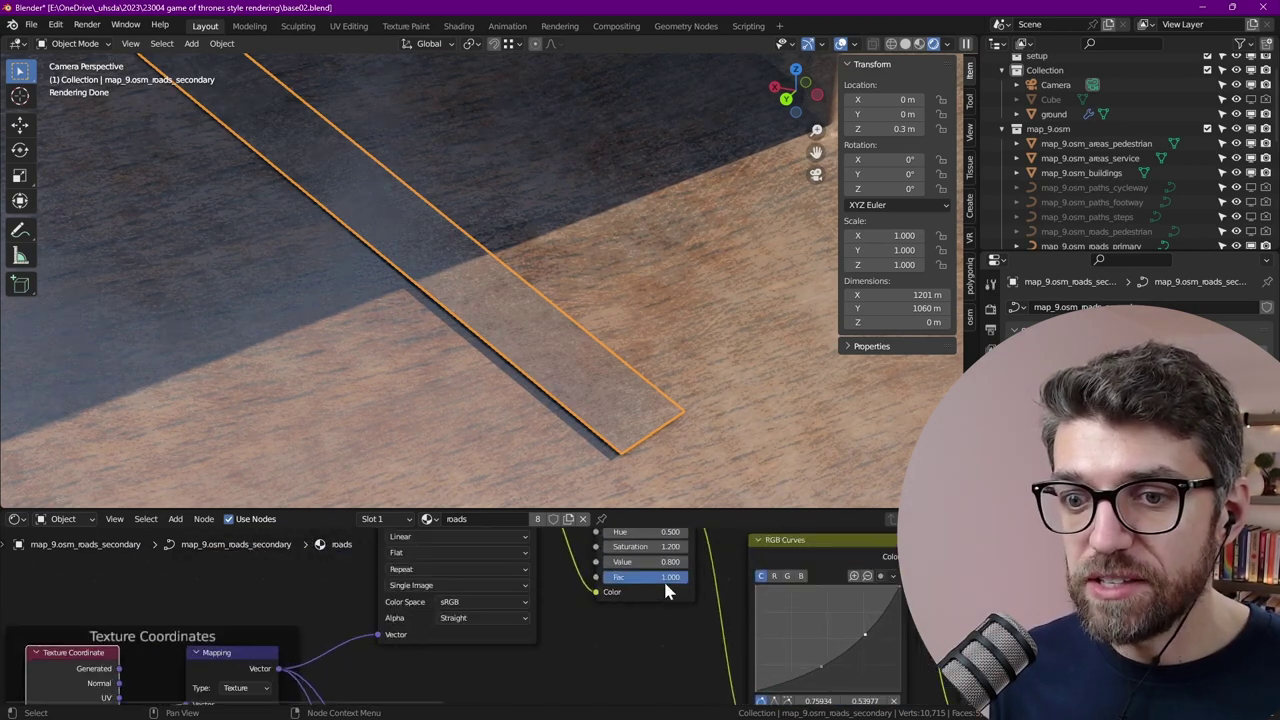
pyautogui.click(648, 562)
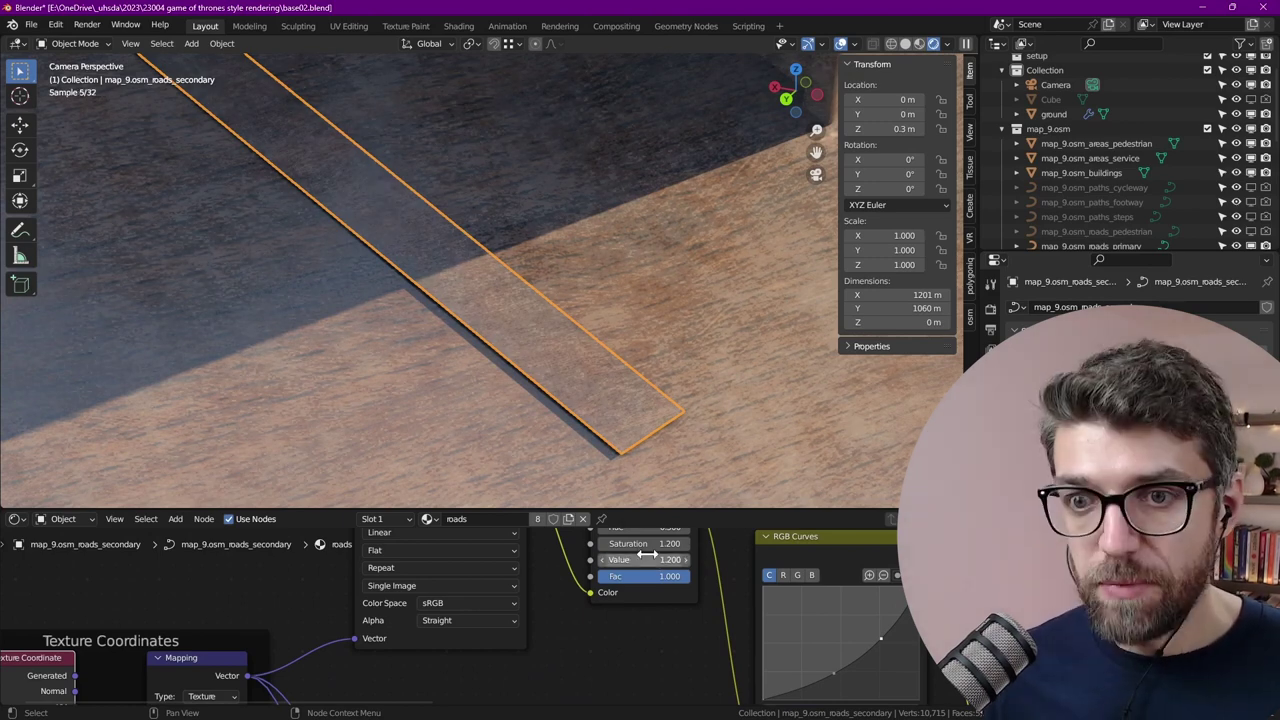
pyautogui.scroll(-10, 543, 260)
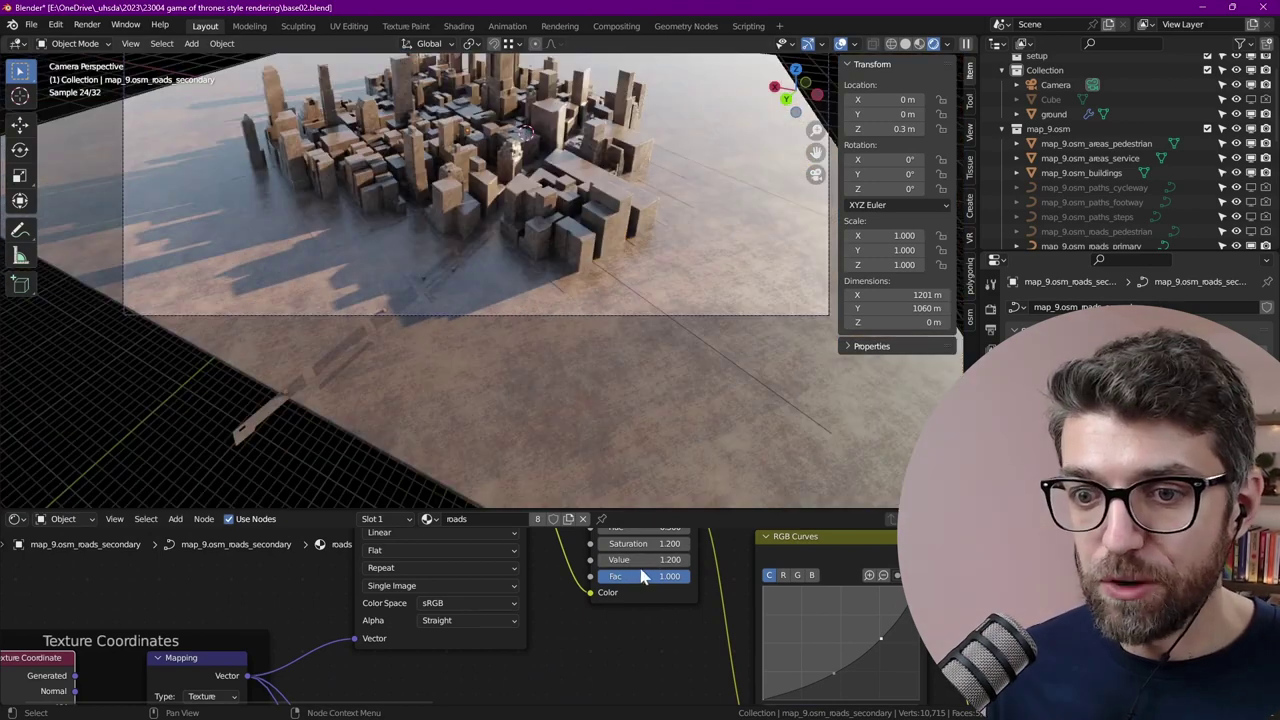
# Set the Value of the roads material's Hue Saturation Value node to 0.5
pyautogui.doubleClick(645, 559)
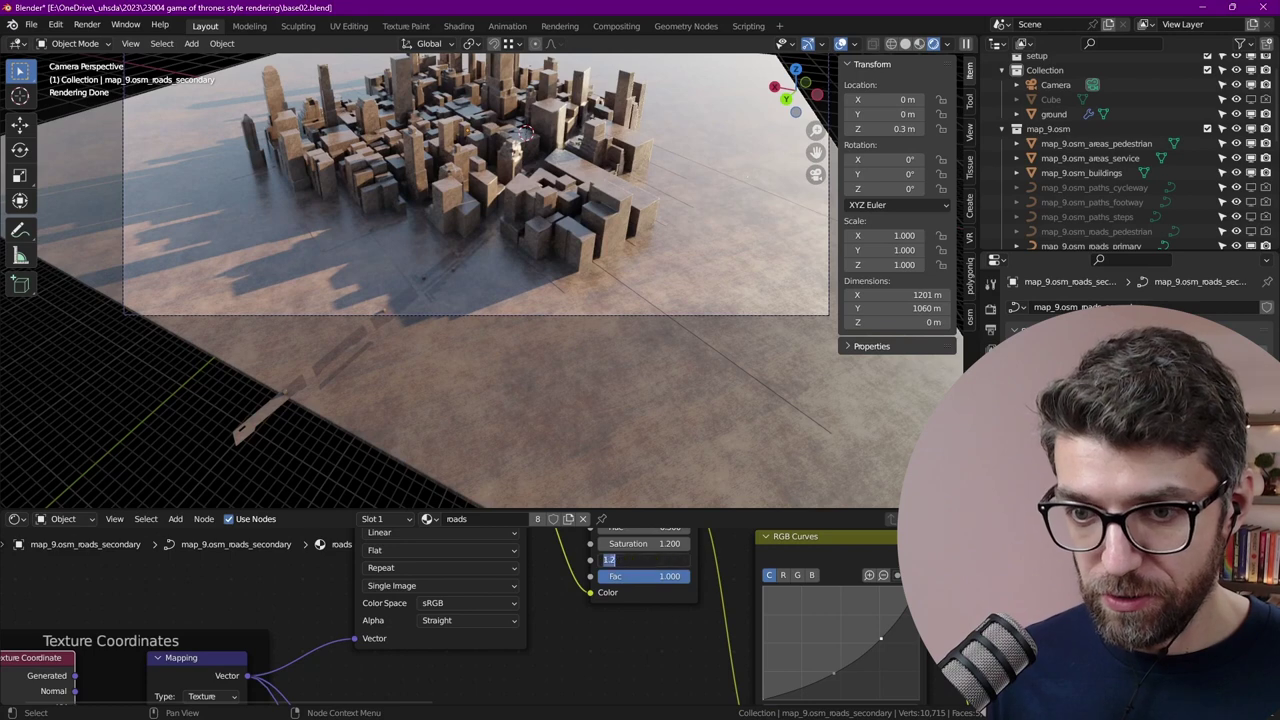
pyautogui.write('0.5')
pyautogui.press('Return')
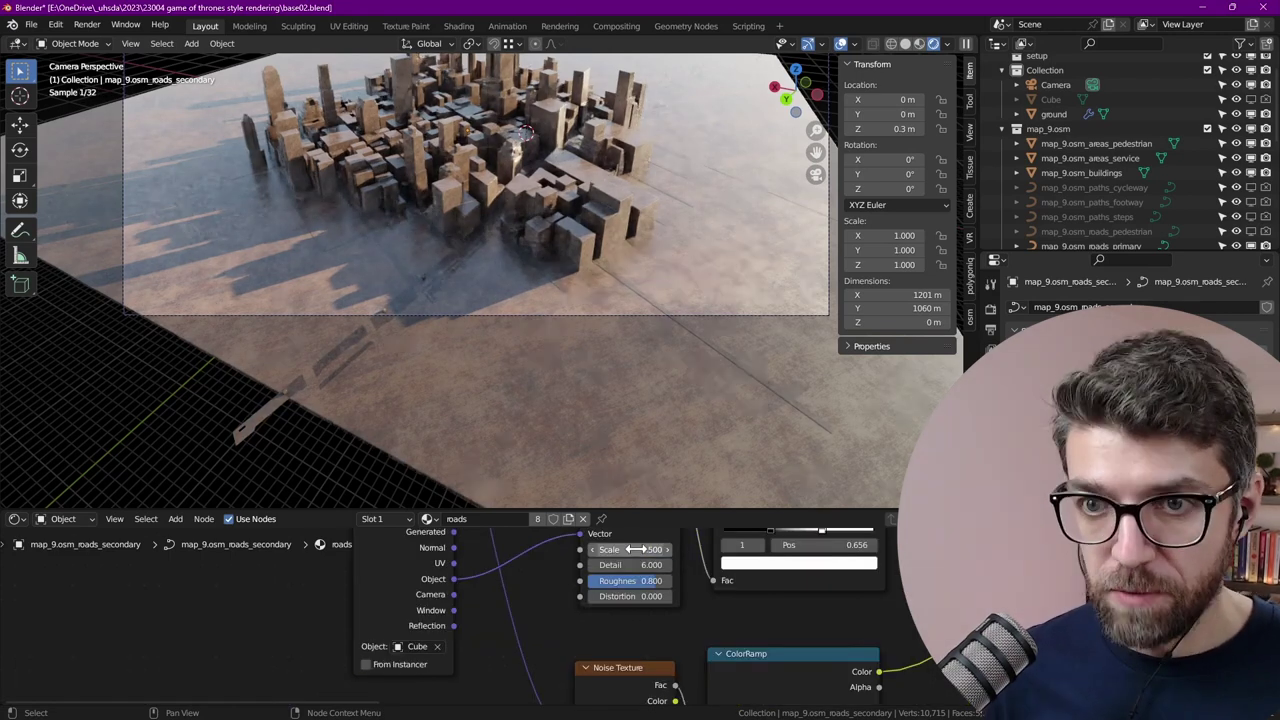
# Set the Factor of the roads material's Multiply node that feeds the ambient occlusion mix to about 0.893 and check the city
pyautogui.scroll(-5, 704, 596)
pyautogui.moveTo(757, 603); pyautogui.dragTo(534, 657, button='middle')
pyautogui.moveTo(885, 540); pyautogui.dragTo(730, 596, button='middle')
pyautogui.moveTo(539, 623); pyautogui.dragTo(560, 623)
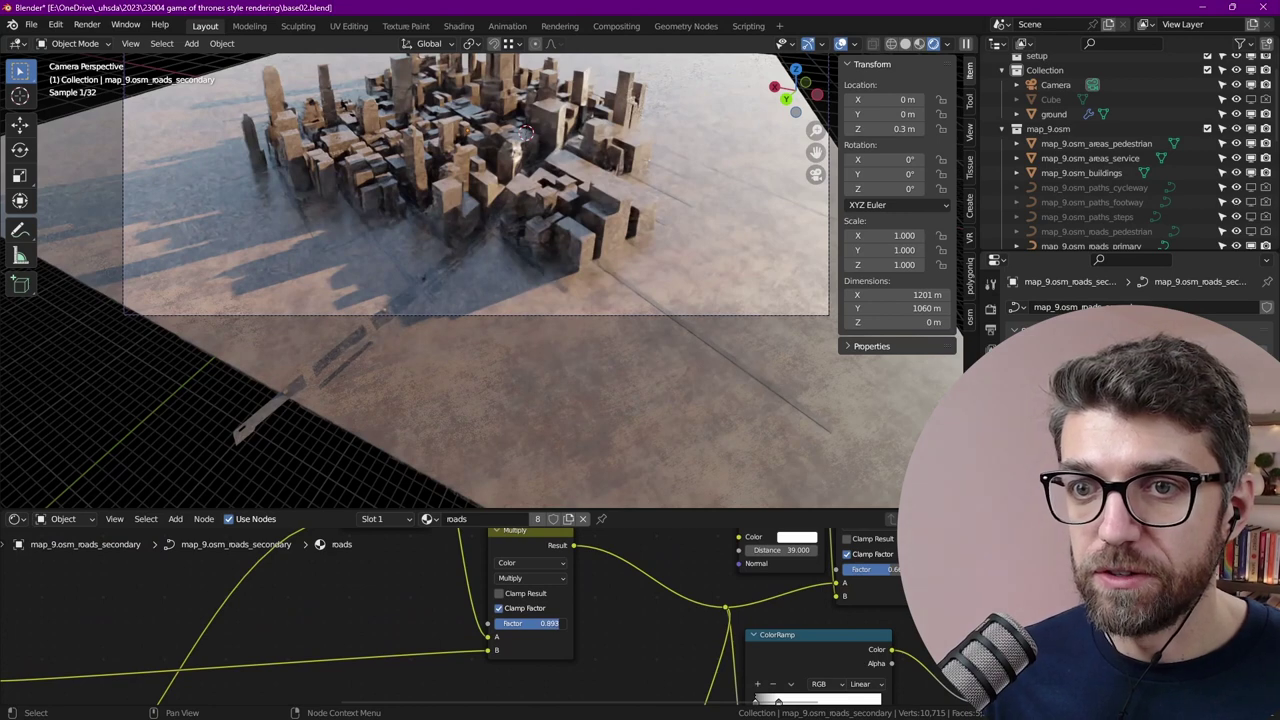
pyautogui.keyDown('shift'); pyautogui.moveTo(517, 143); pyautogui.dragTo(551, 180, button='middle'); pyautogui.keyUp('shift')
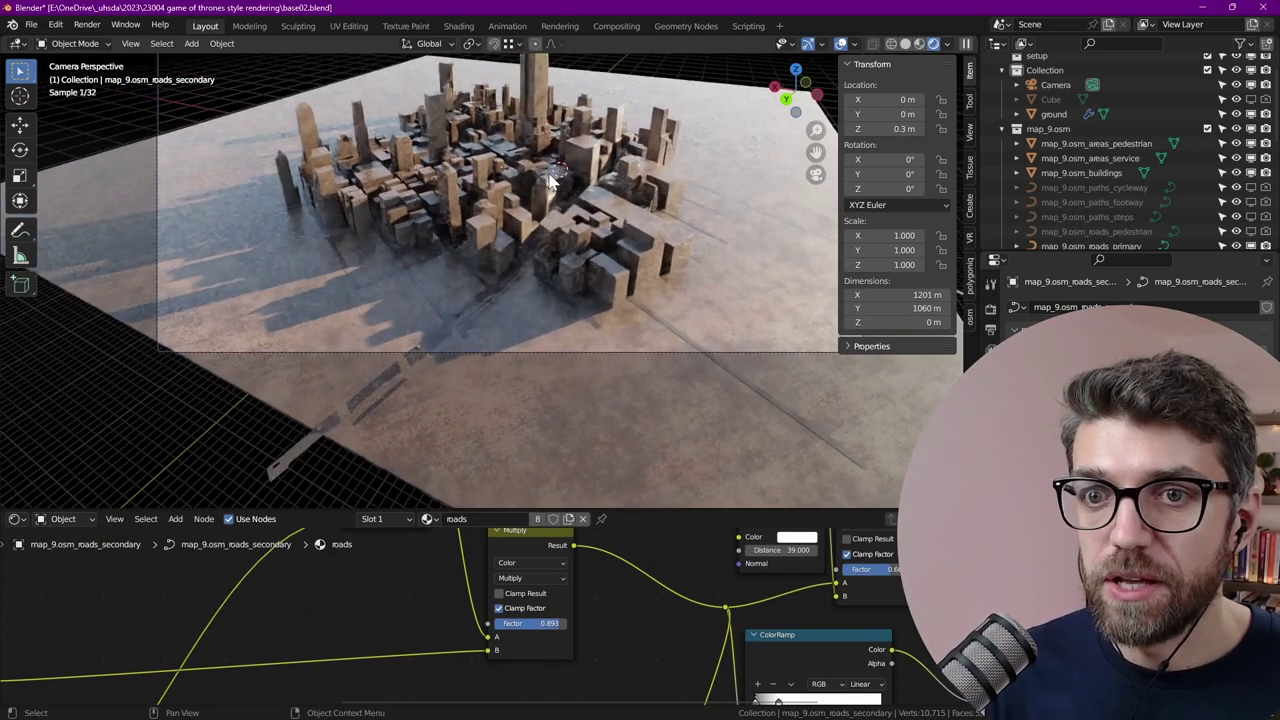
pyautogui.scroll(10, 553, 178)
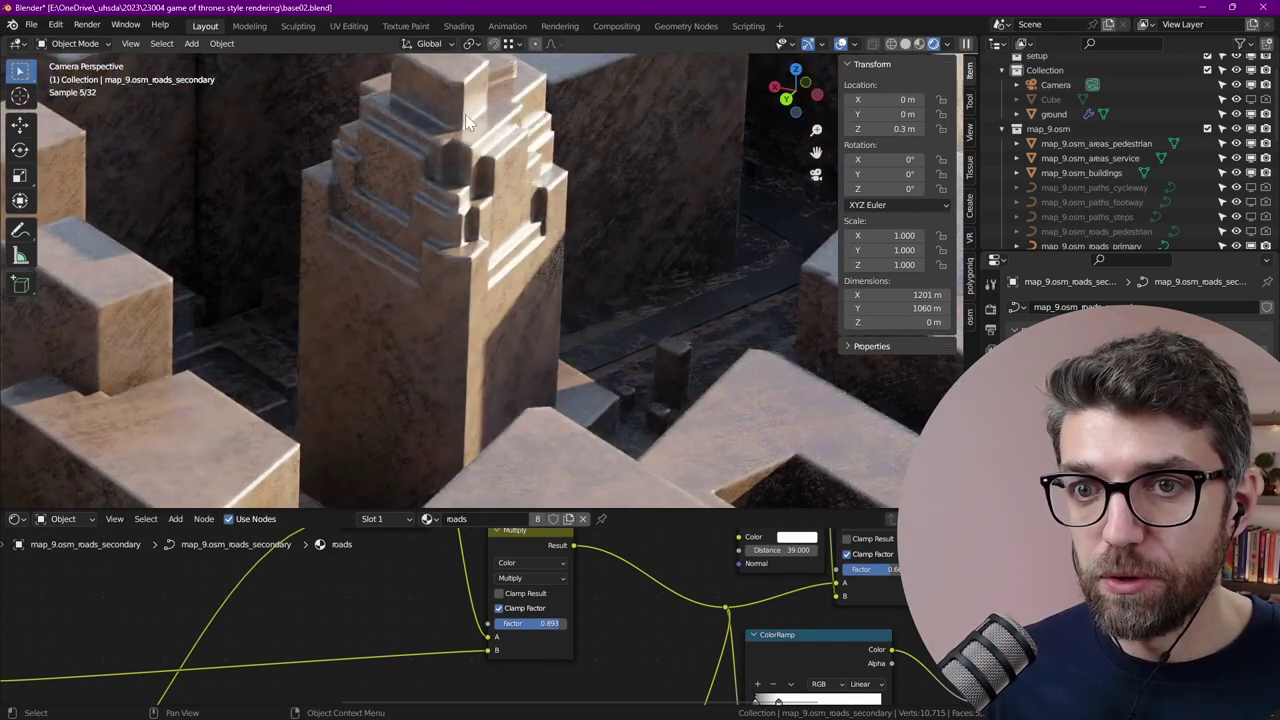
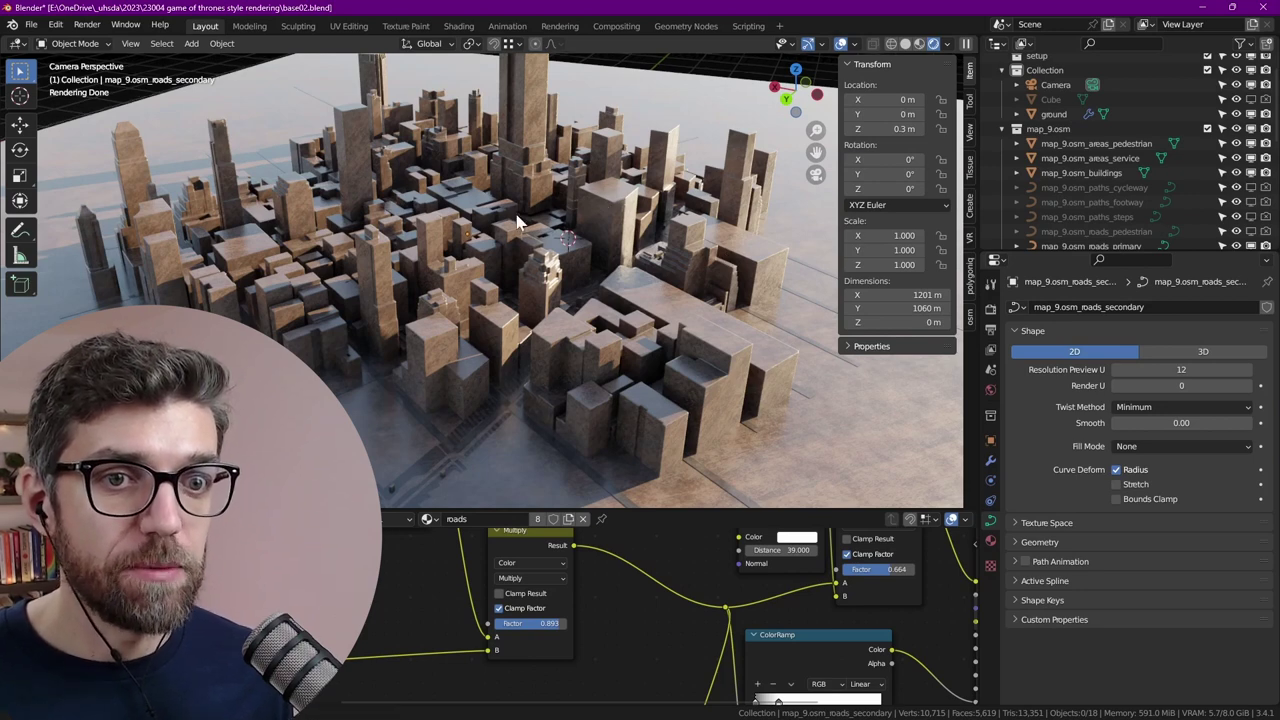
# Place the 3D cursor on the stepped tower's crown, add a Plain Axes empty there and set its Size to 10 m
pyautogui.scroll(8, 515, 215)
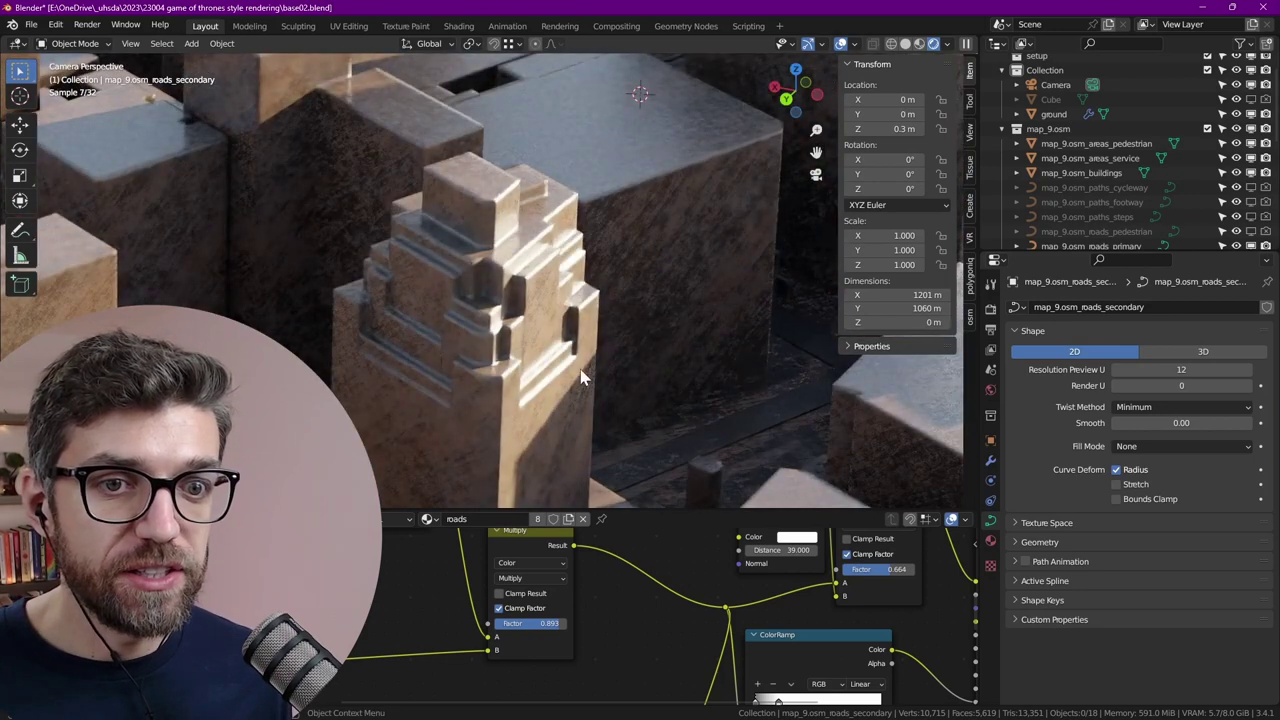
pyautogui.keyDown('shift'); pyautogui.rightClick(490, 302); pyautogui.keyUp('shift')
pyautogui.scroll(-6, 612, 256)
pyautogui.hotkey('shift', 'a')
pyautogui.moveTo(560, 197)
pyautogui.click(638, 197)
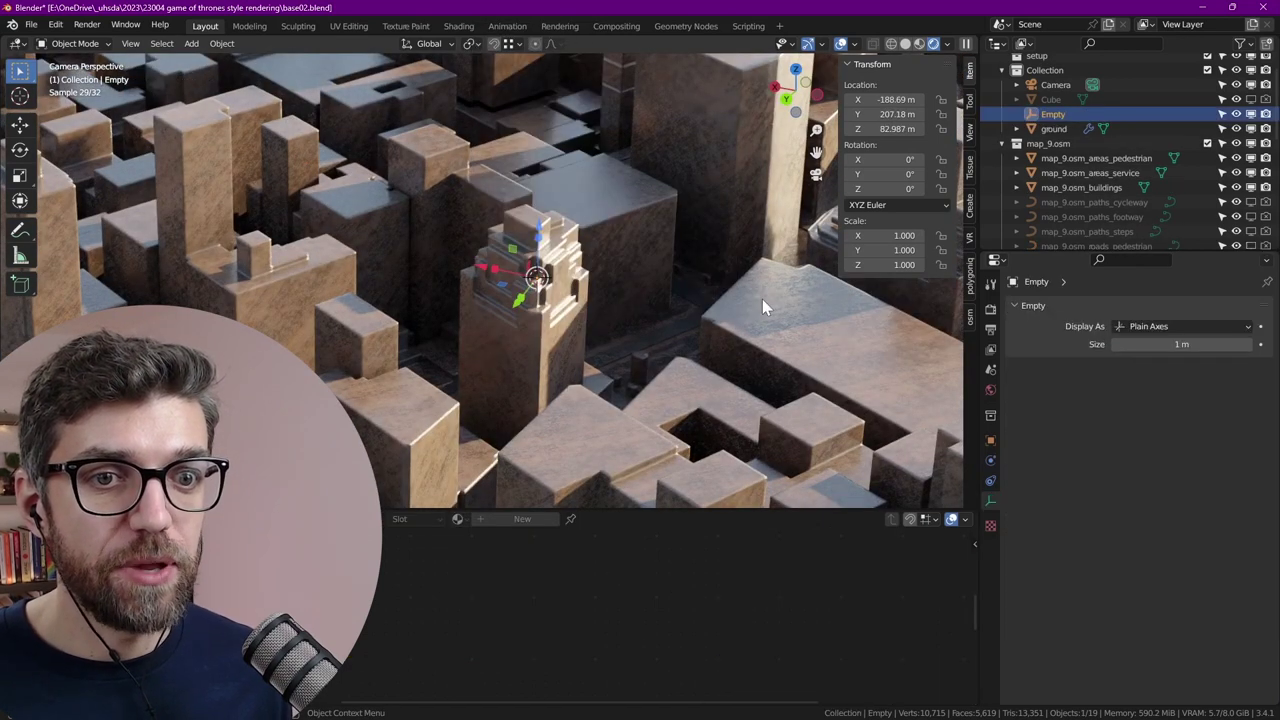
pyautogui.click(1128, 344)
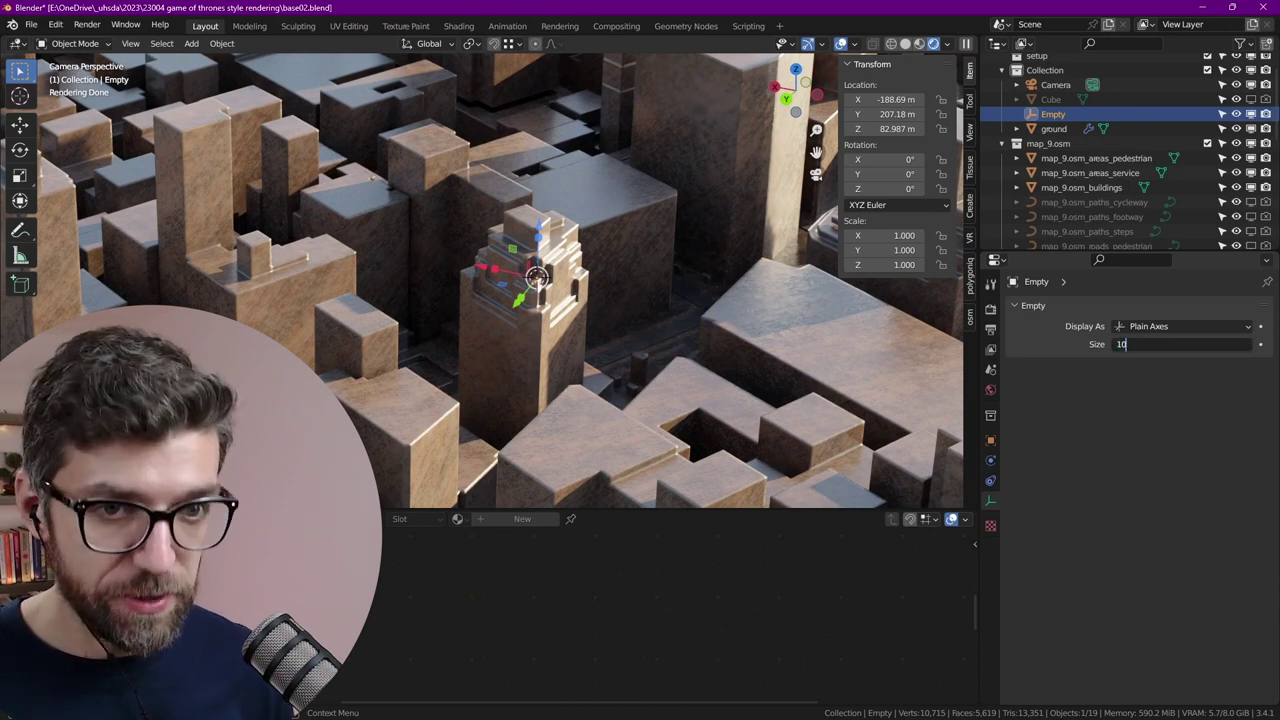
pyautogui.press('Return')
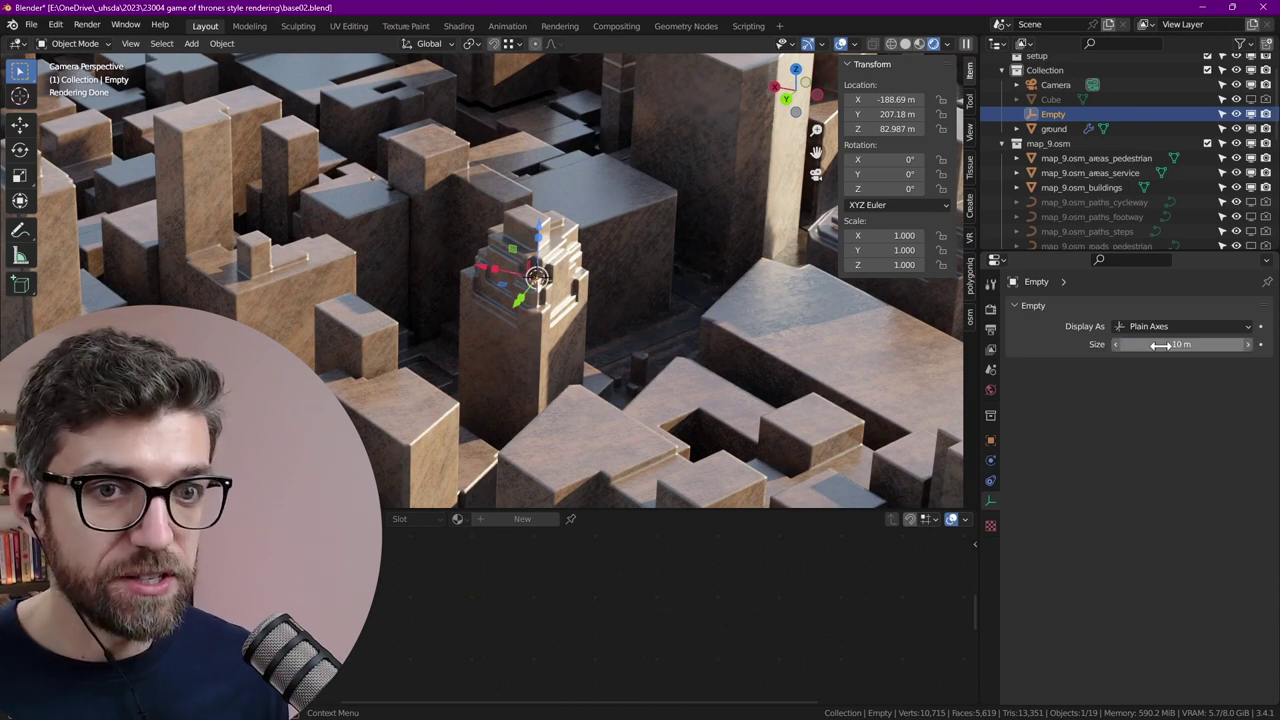
# Enable Depth of Field on the camera and assign the Empty as its Focus Object
pyautogui.click(1057, 85)
pyautogui.scroll(-5, 1086, 485)
pyautogui.click(1025, 543)
pyautogui.click(1244, 564)
pyautogui.click(1053, 114)
# Try a camera F-Stop of 1.4 and check the depth of field on the city
pyautogui.click(1150, 623)
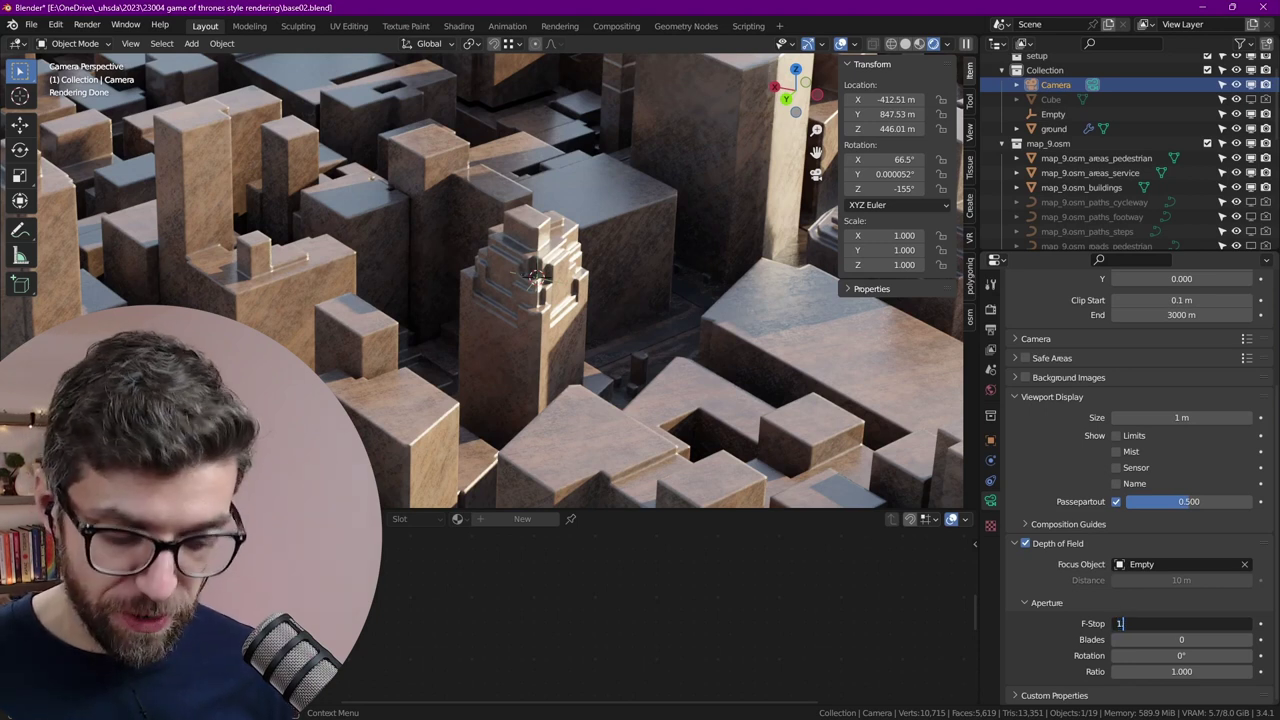
pyautogui.write('.4')
pyautogui.press('Return')
pyautogui.scroll(-5, 547, 181)
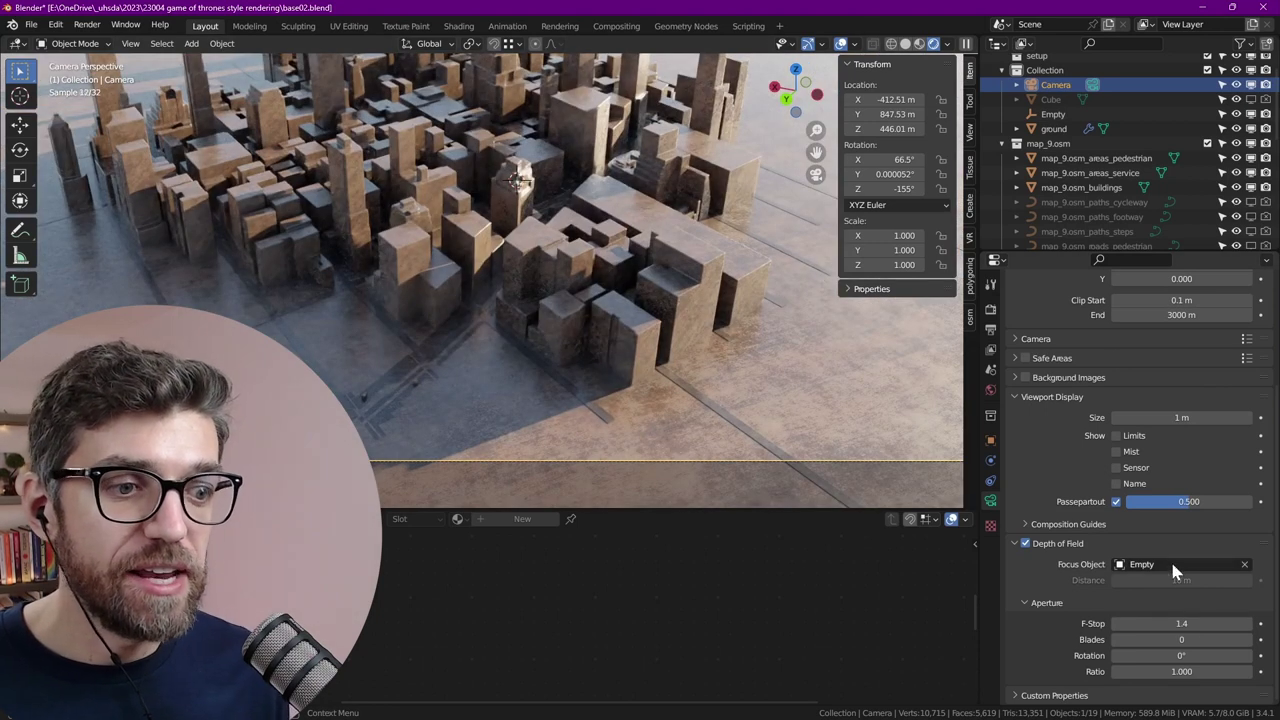
# Try camera F-Stop values of 0.001 and 0.0001 for a stronger depth-of-field blur
pyautogui.click(1171, 623)
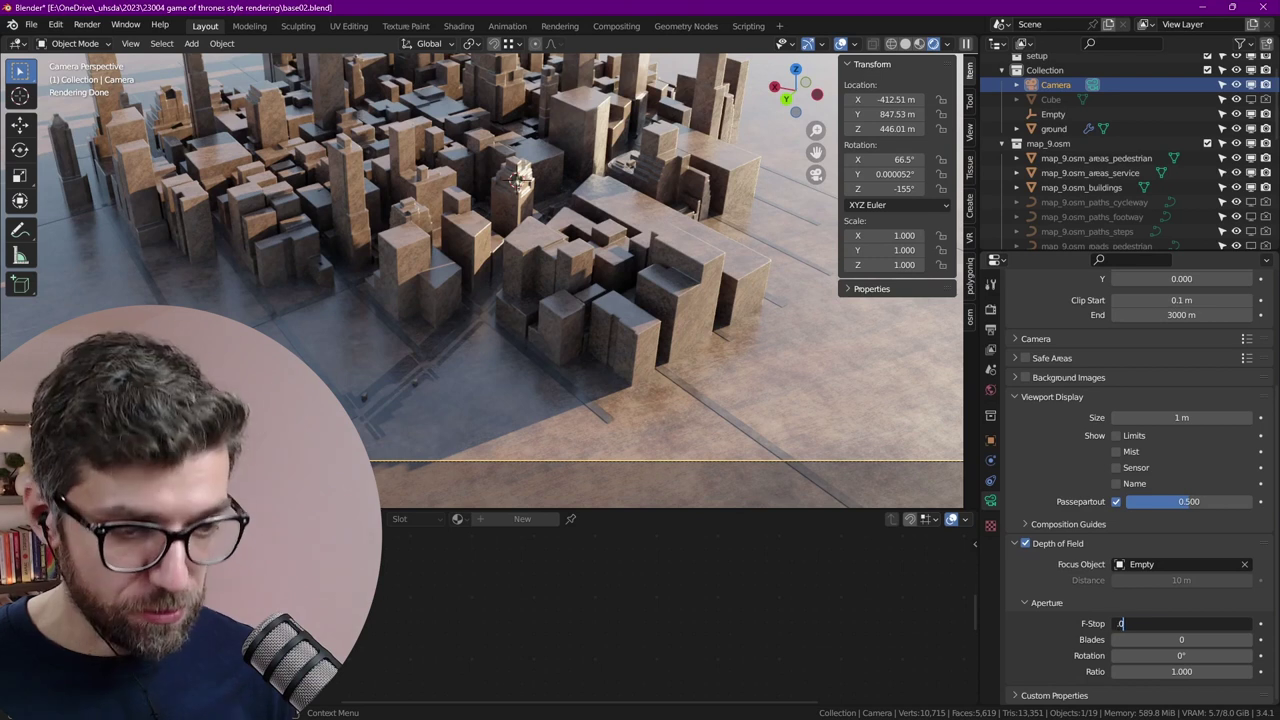
pyautogui.press('Return')
pyautogui.click(1173, 624)
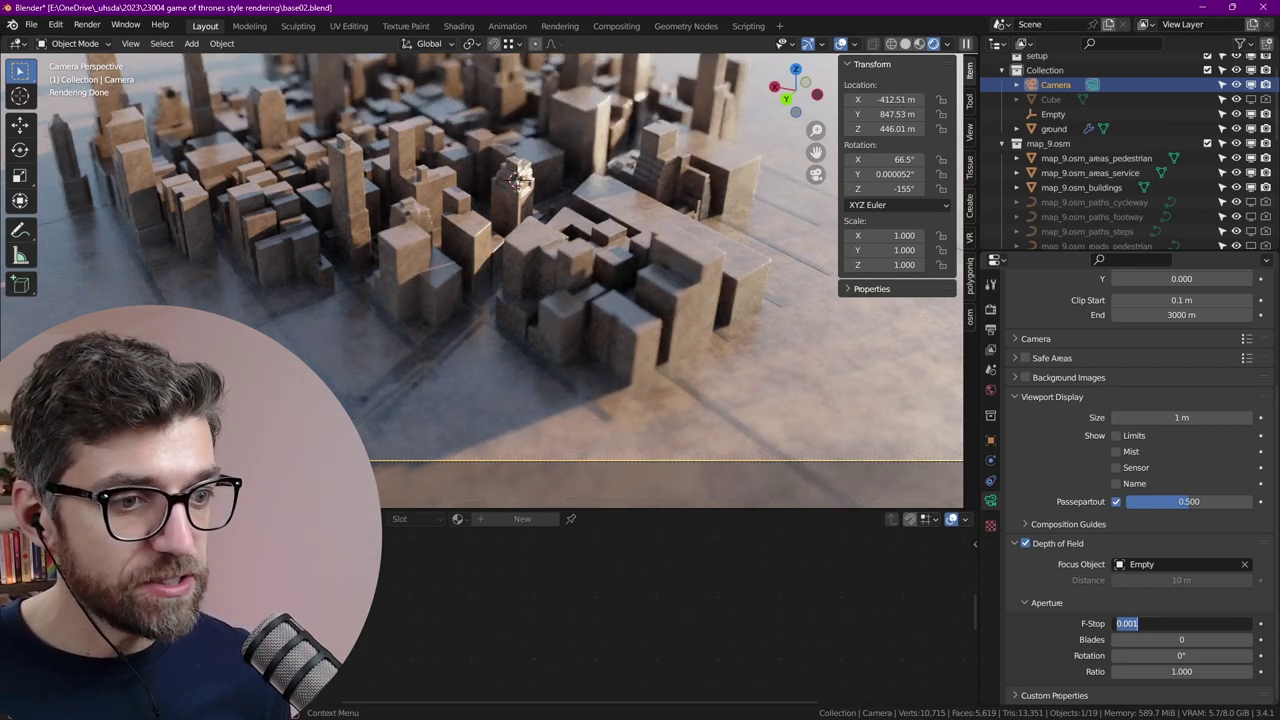
pyautogui.click(1117, 624)
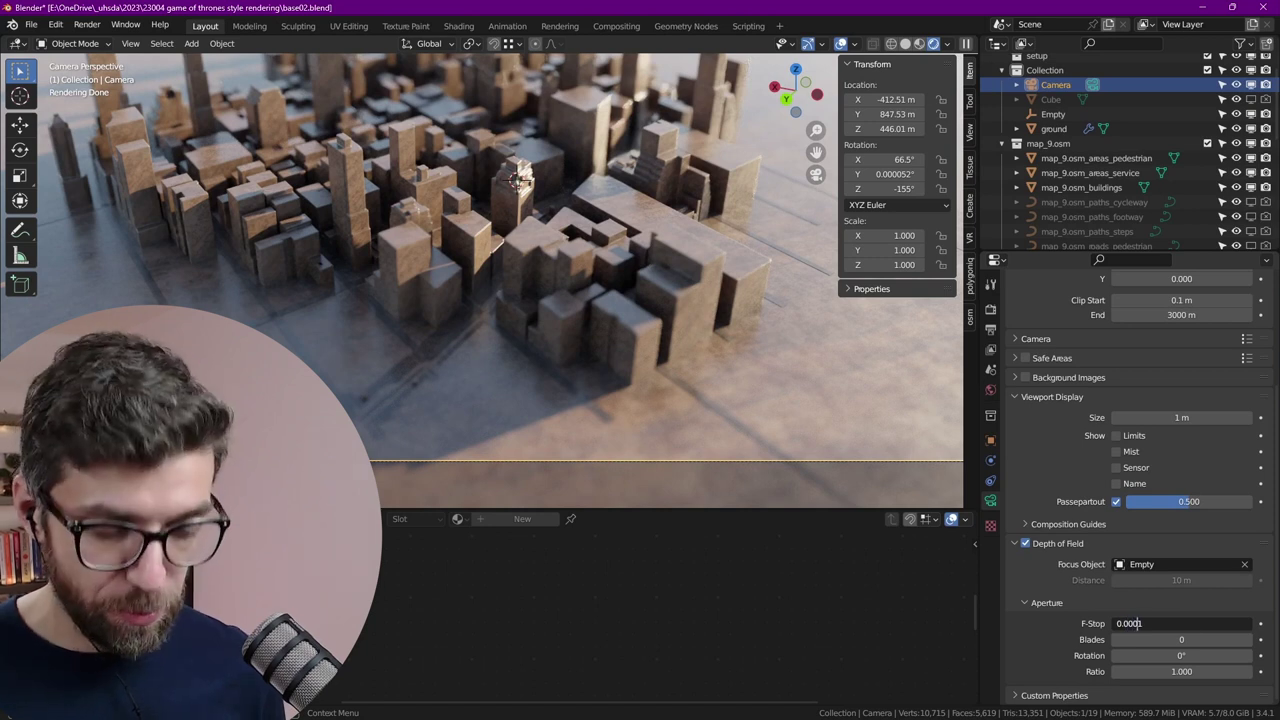
pyautogui.press('Return')
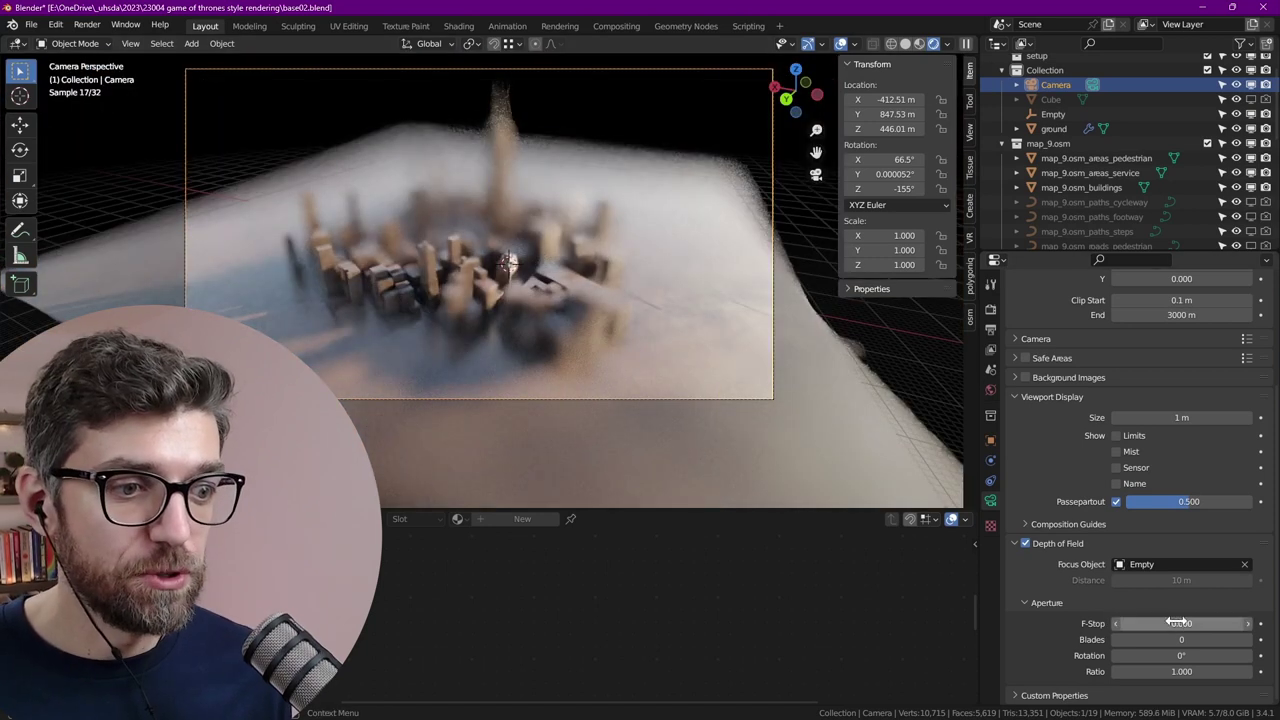
# Set the camera's F-Stop back to 0.001 and inspect the blur around the focused tower
pyautogui.click(1180, 623)
pyautogui.press('End')
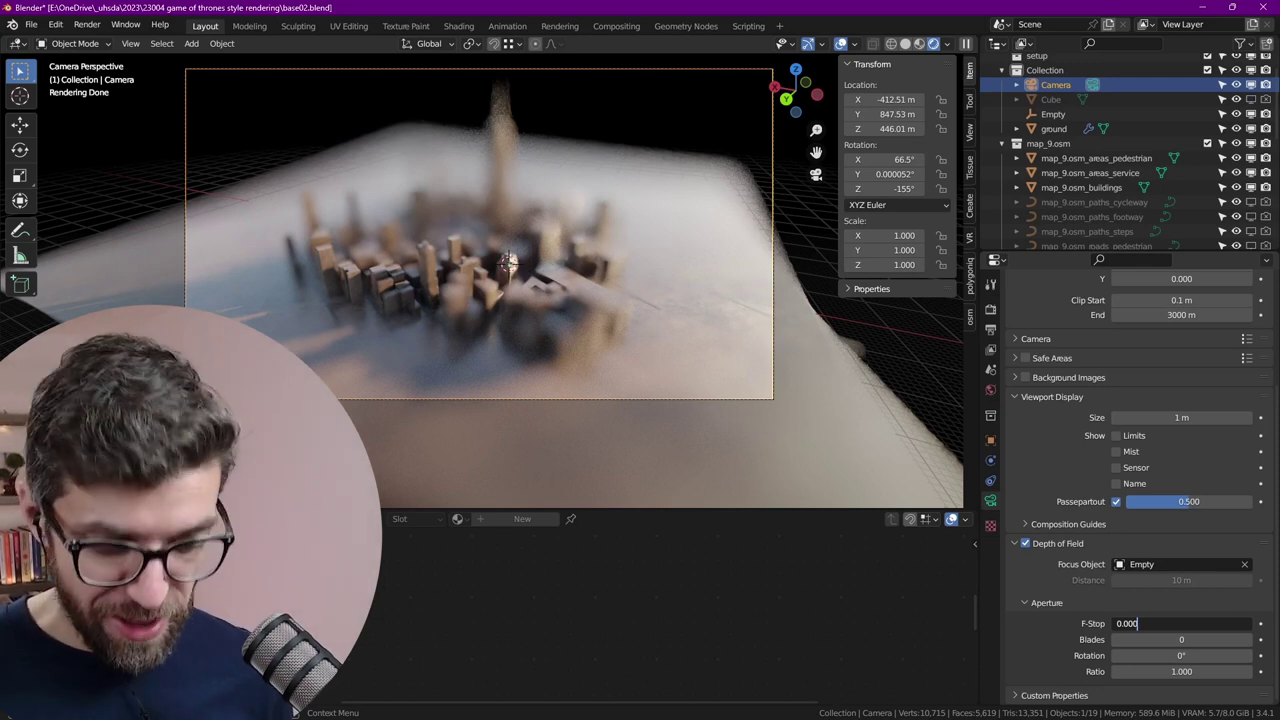
pyautogui.press('BackSpace')
pyautogui.write('1')
pyautogui.press('Return')
pyautogui.scroll(5, 485, 268)
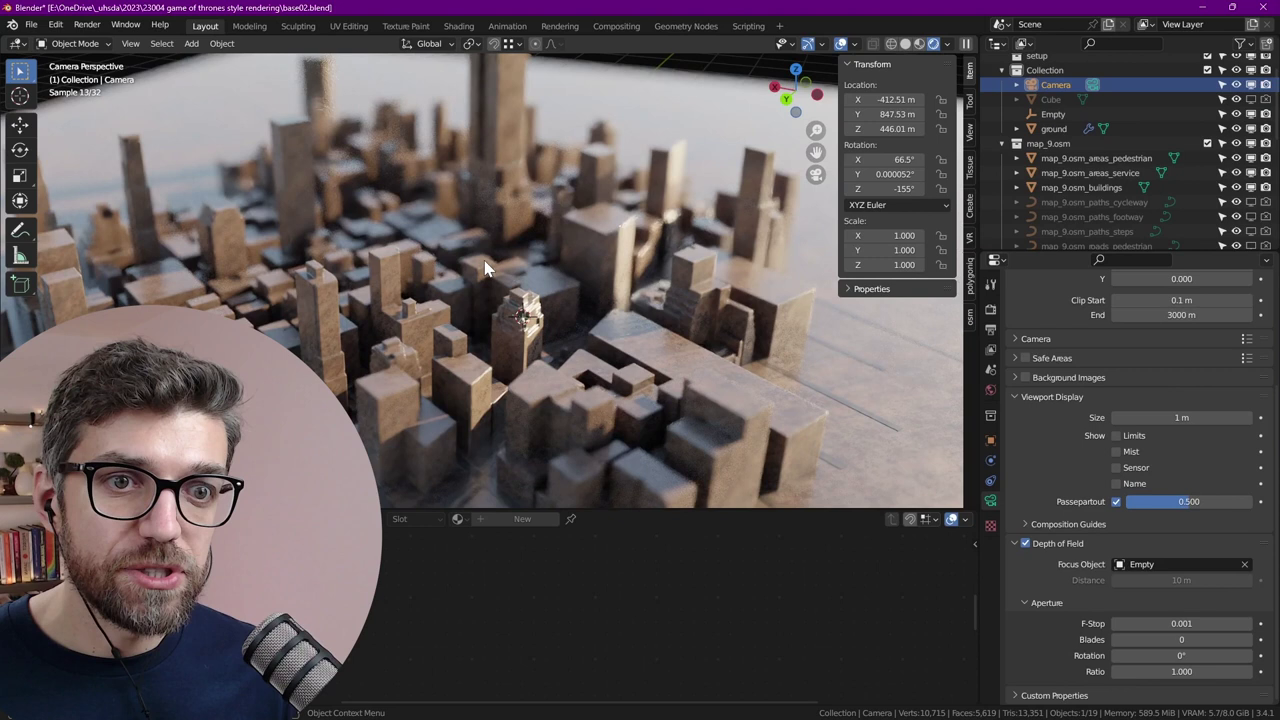
# Try a slightly higher camera F-Stop and check the blur across the whole city
pyautogui.click(1178, 623)
pyautogui.write('0.0008')
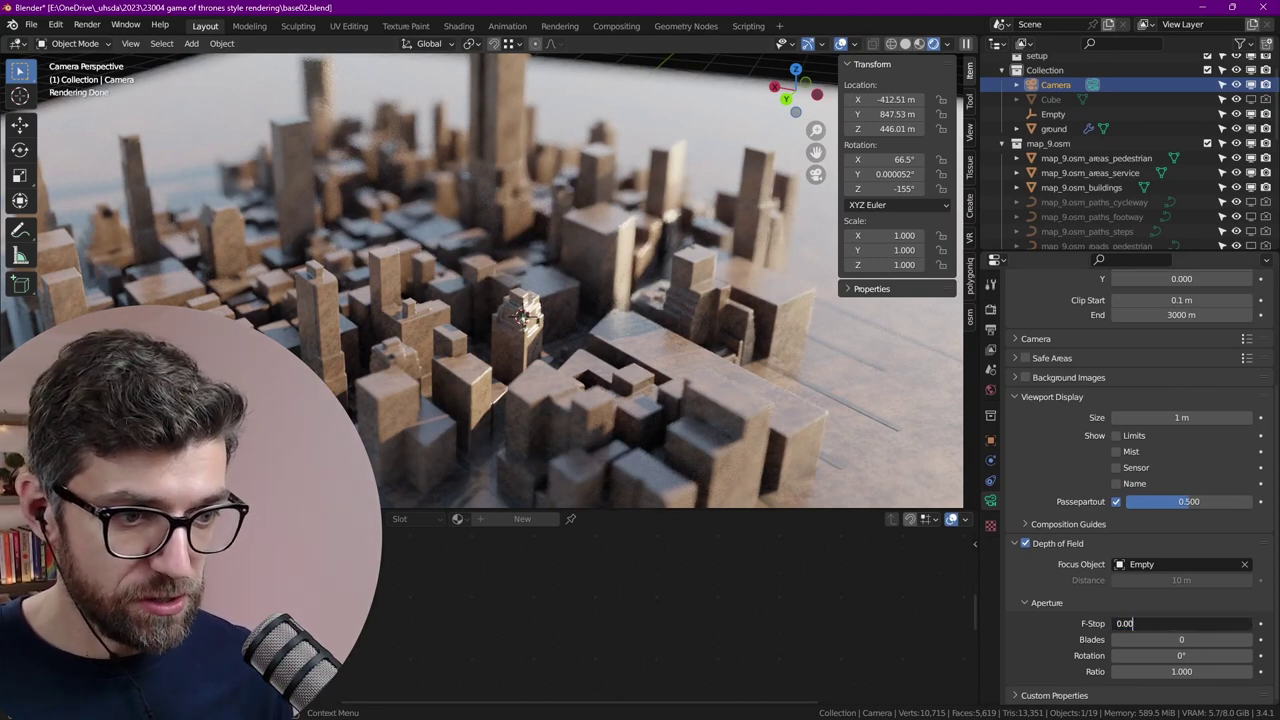
pyautogui.press('Return')
pyautogui.scroll(-5, 640, 275)
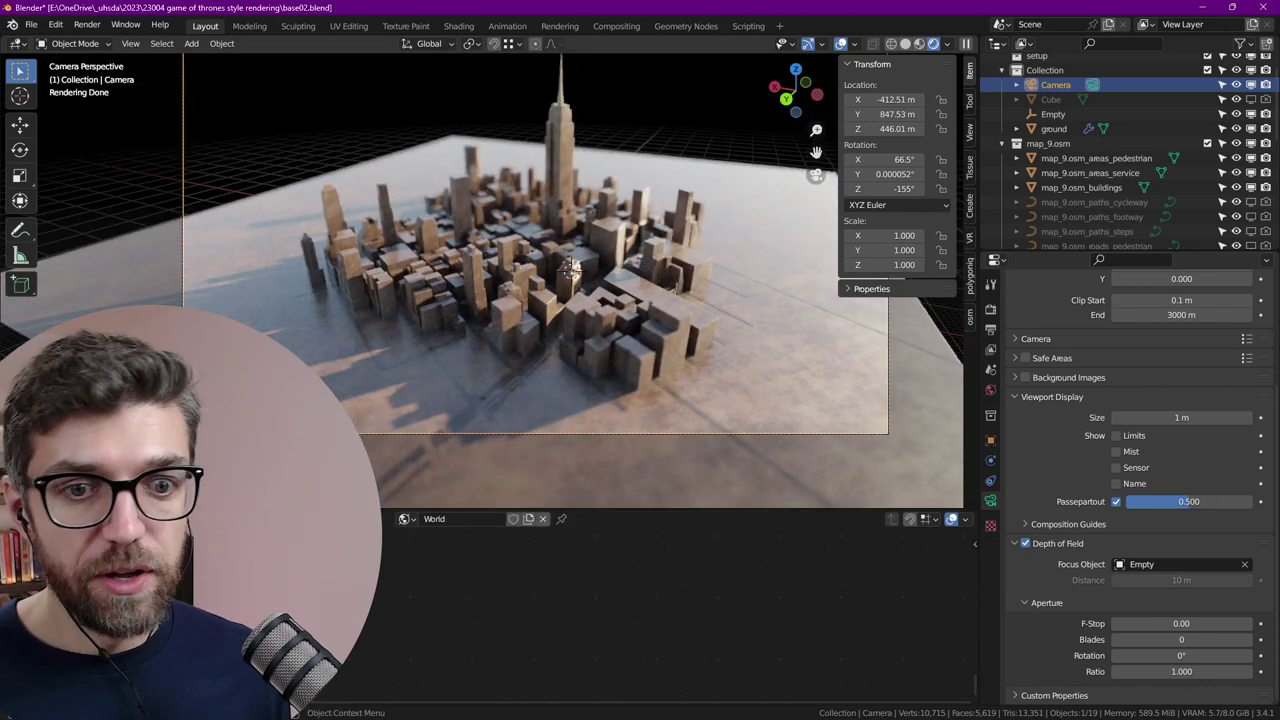
# Adjust the Sun Rotation of the World's Sky Texture, trying 229° and settling on 246°
pyautogui.press('Home')
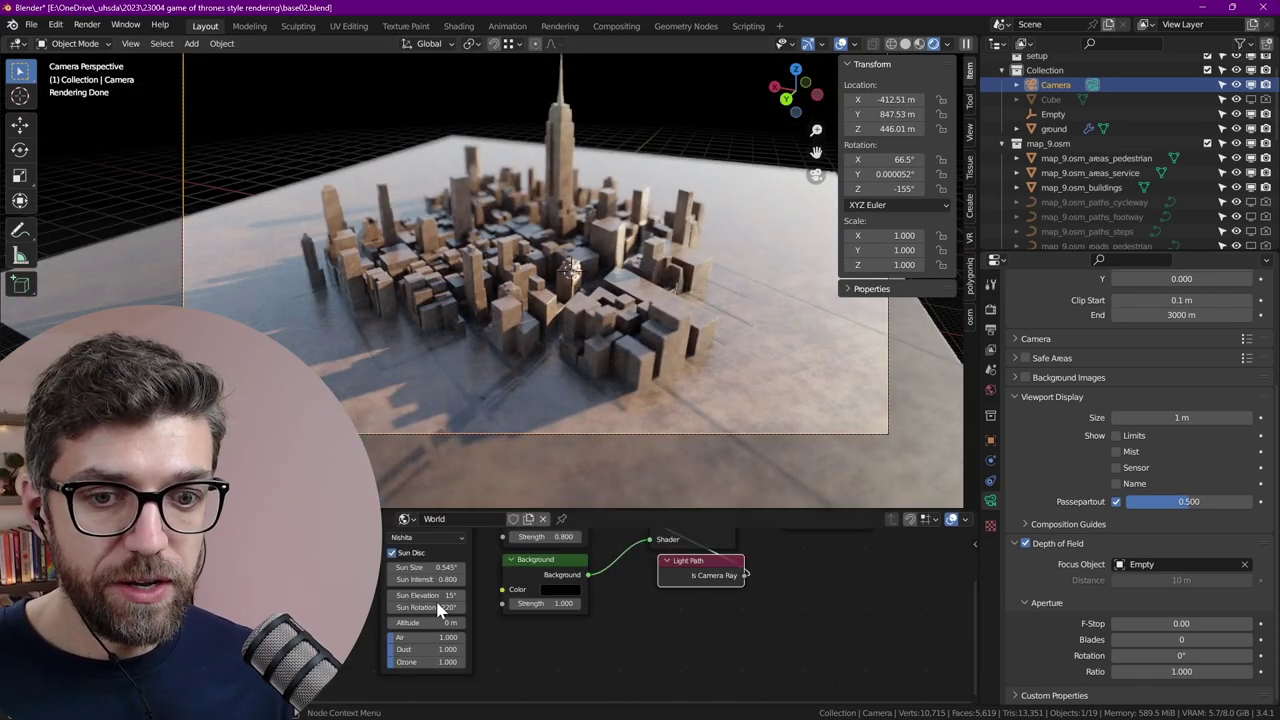
pyautogui.scroll(4, 440, 606)
pyautogui.moveTo(440, 606); pyautogui.dragTo(468, 606)
pyautogui.scroll(5, 615, 313)
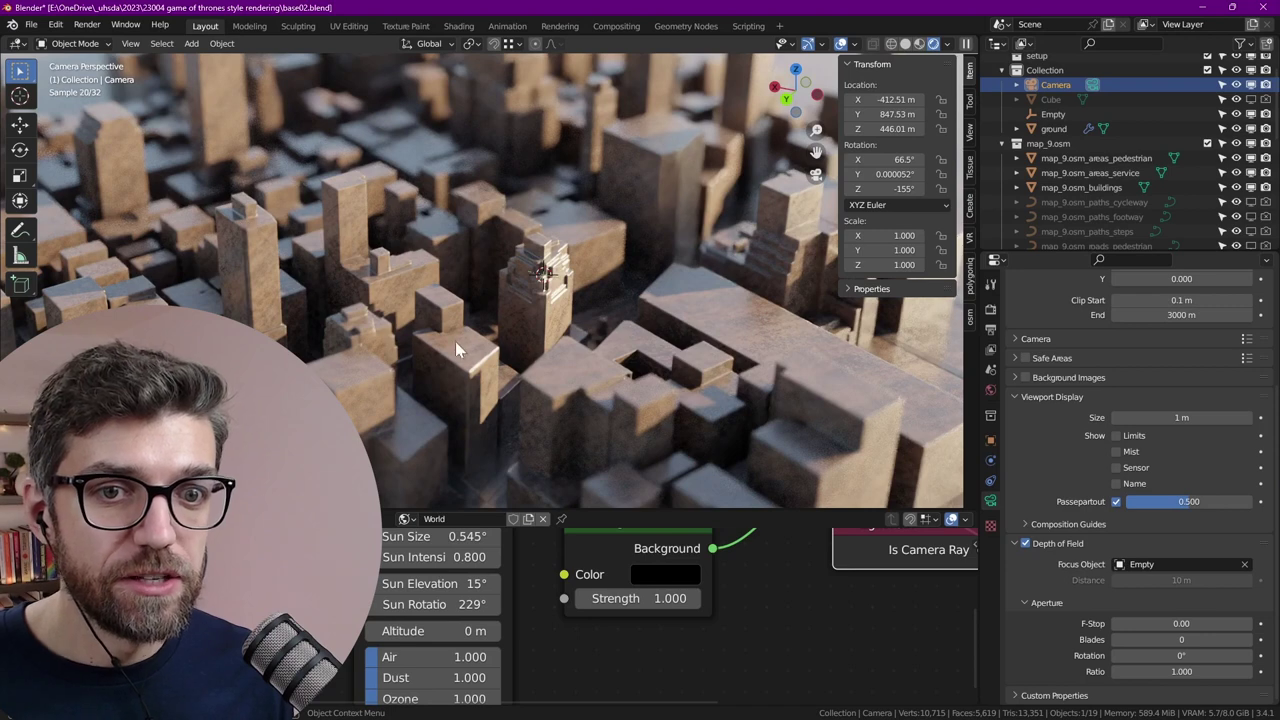
pyautogui.scroll(3, 524, 303)
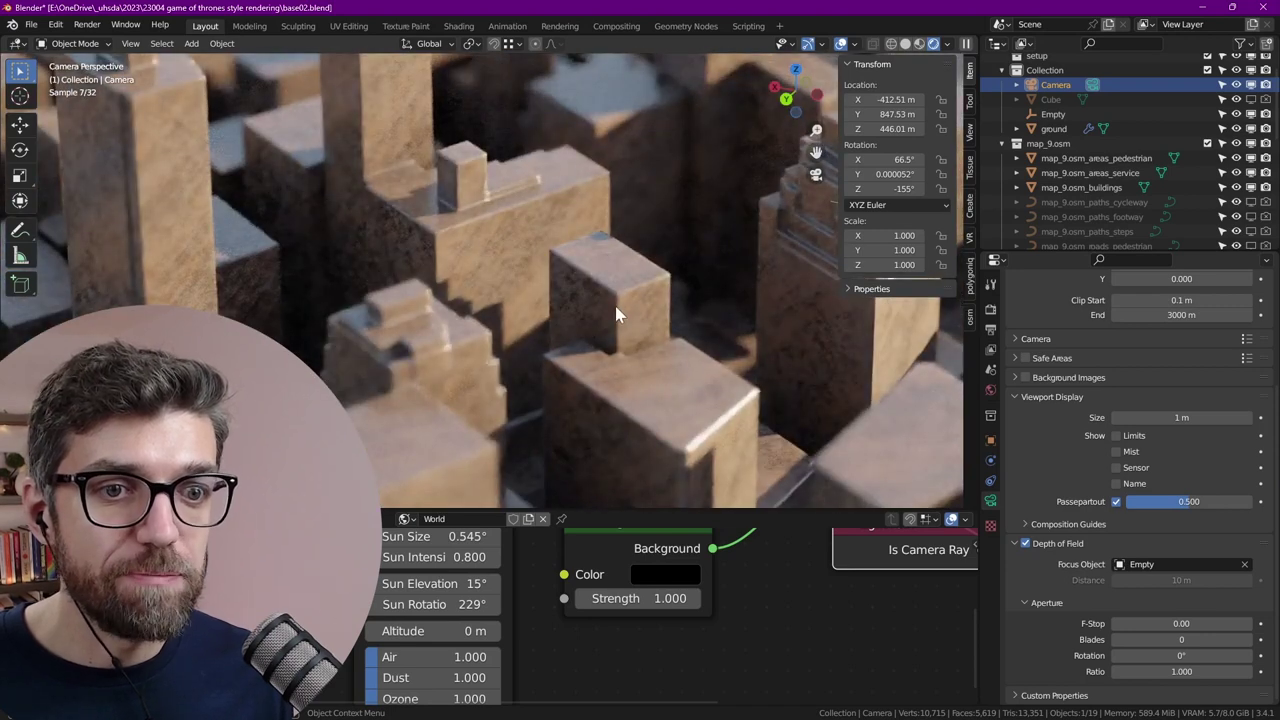
pyautogui.scroll(-8, 615, 313)
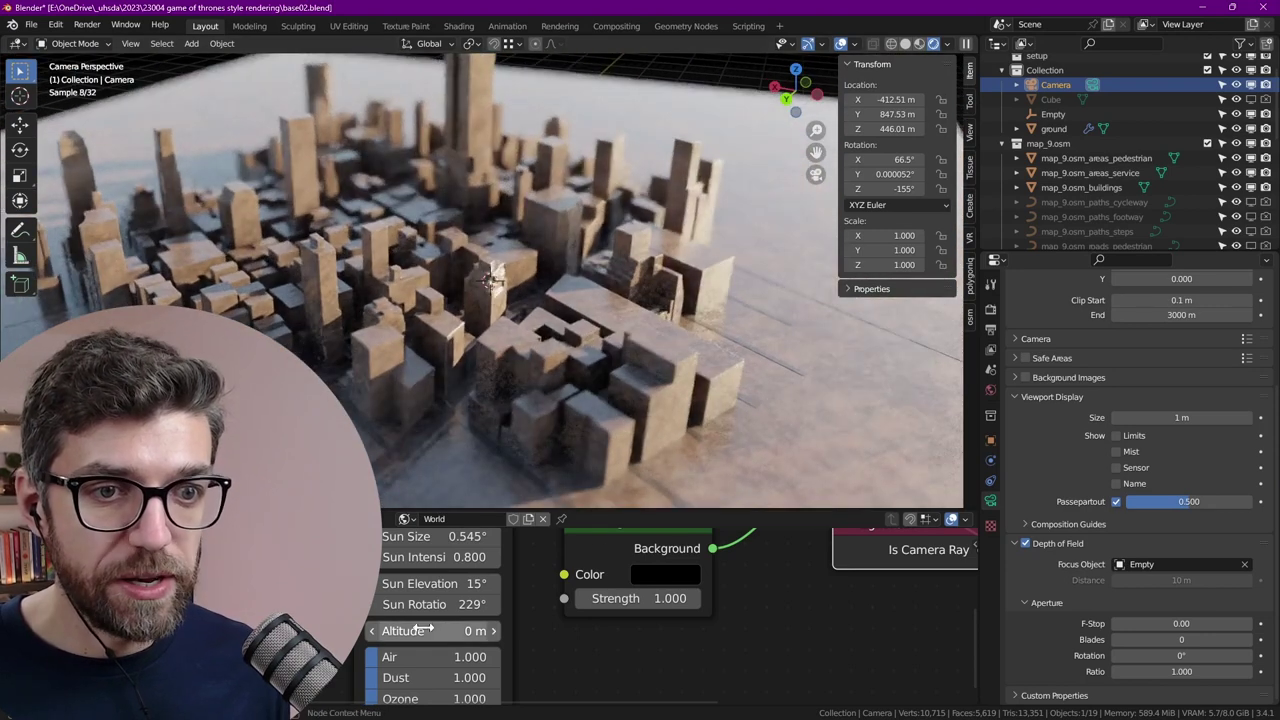
pyautogui.moveTo(440, 604); pyautogui.dragTo(489, 604)
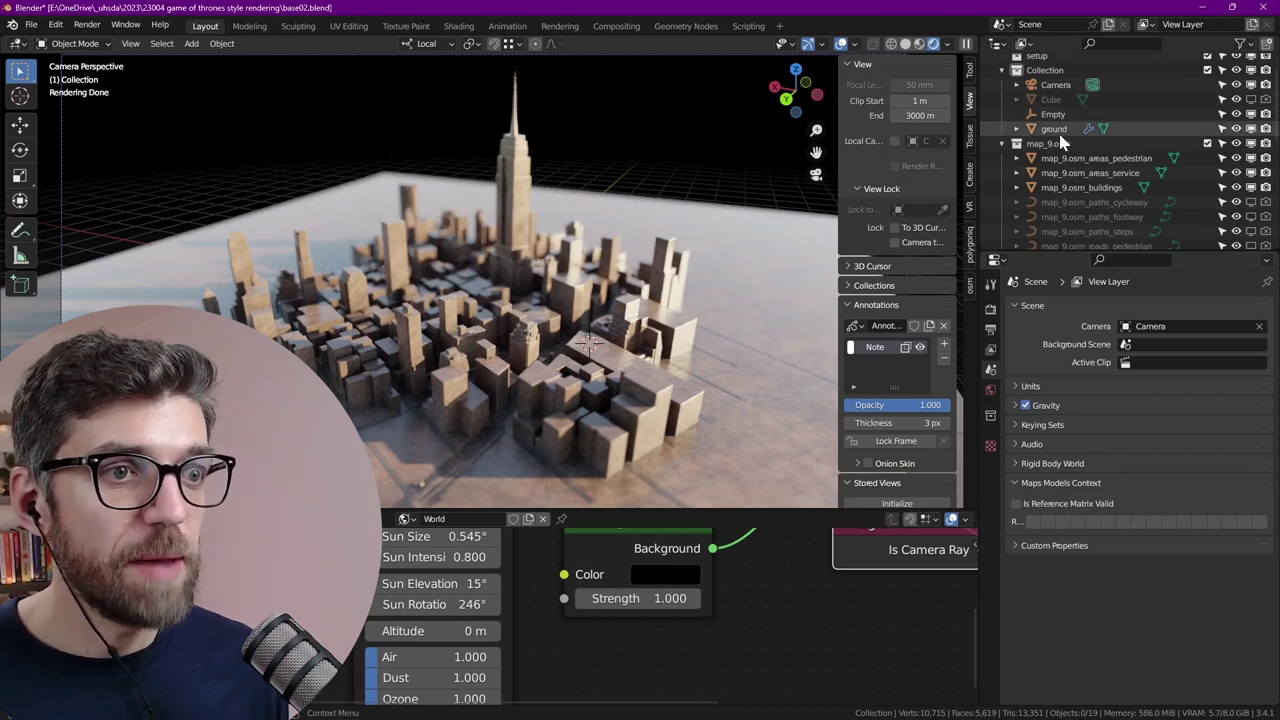
# Raise the camera's depth-of-field F-Stop a little further to weaken the blur and check the city in the camera view
pyautogui.click(1050, 86)
pyautogui.scroll(-5, 1045, 610)
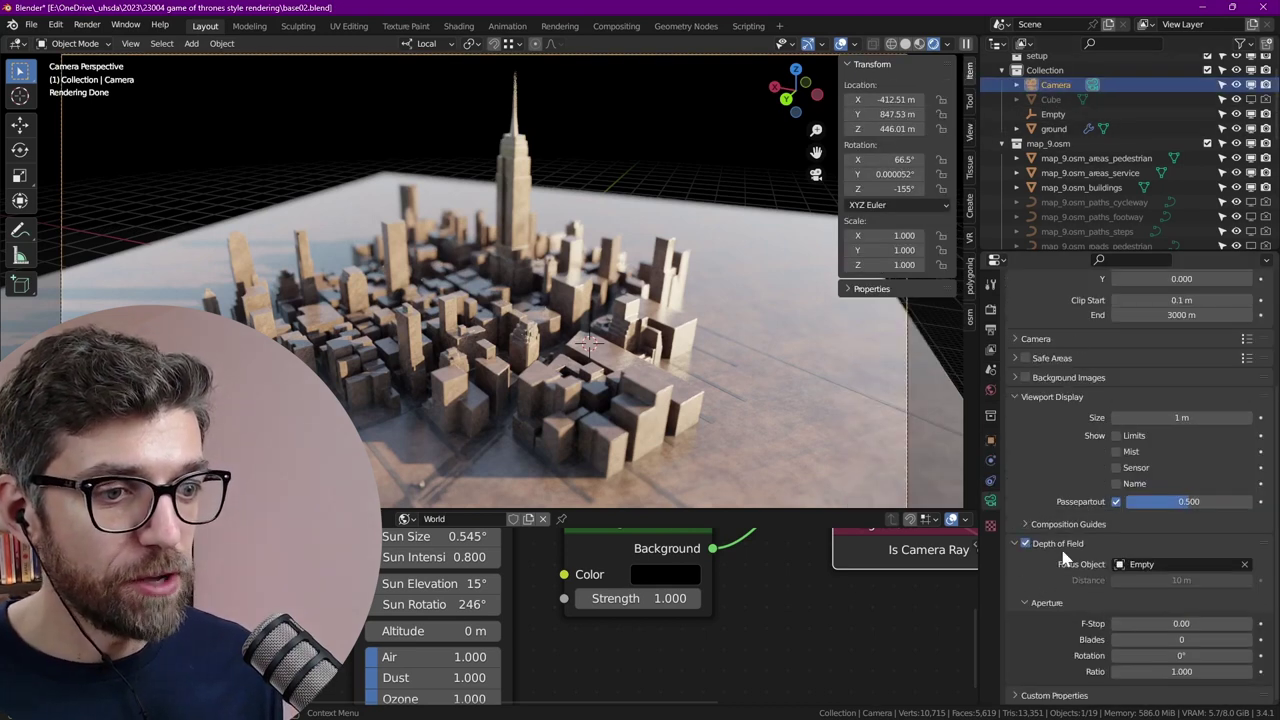
pyautogui.click(1181, 623)
pyautogui.write('0.001')
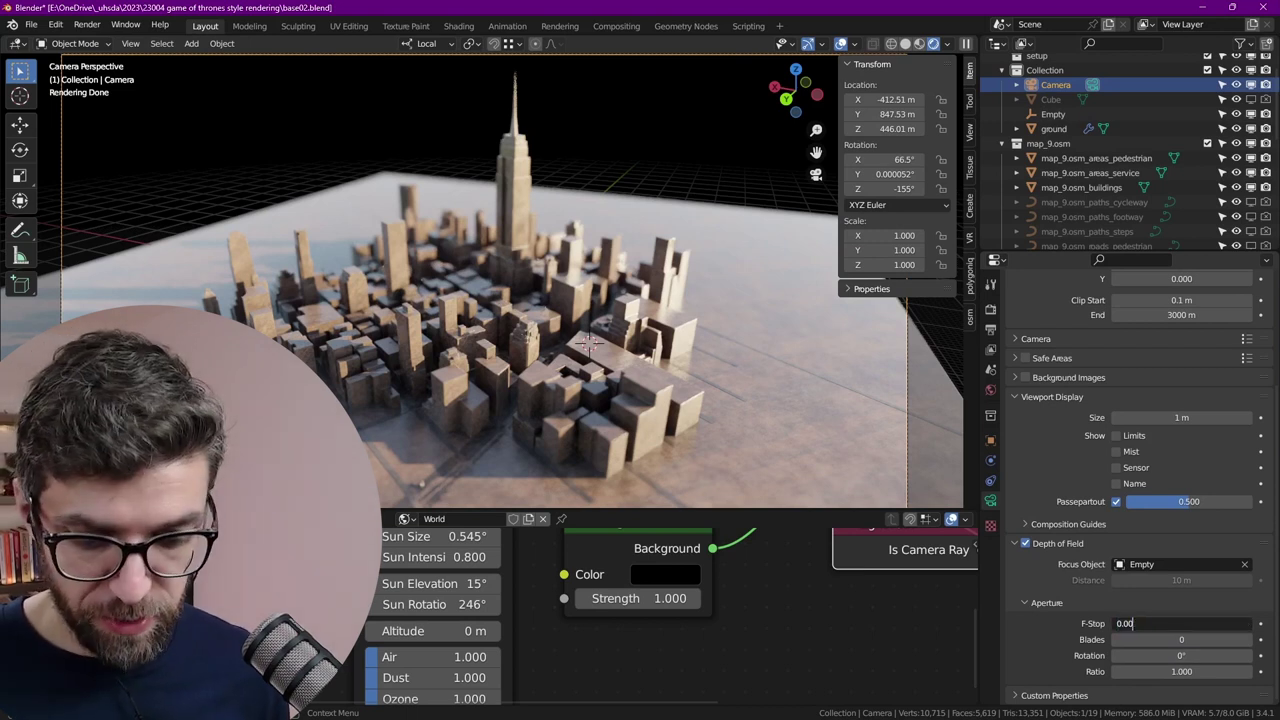
pyautogui.press('Return')
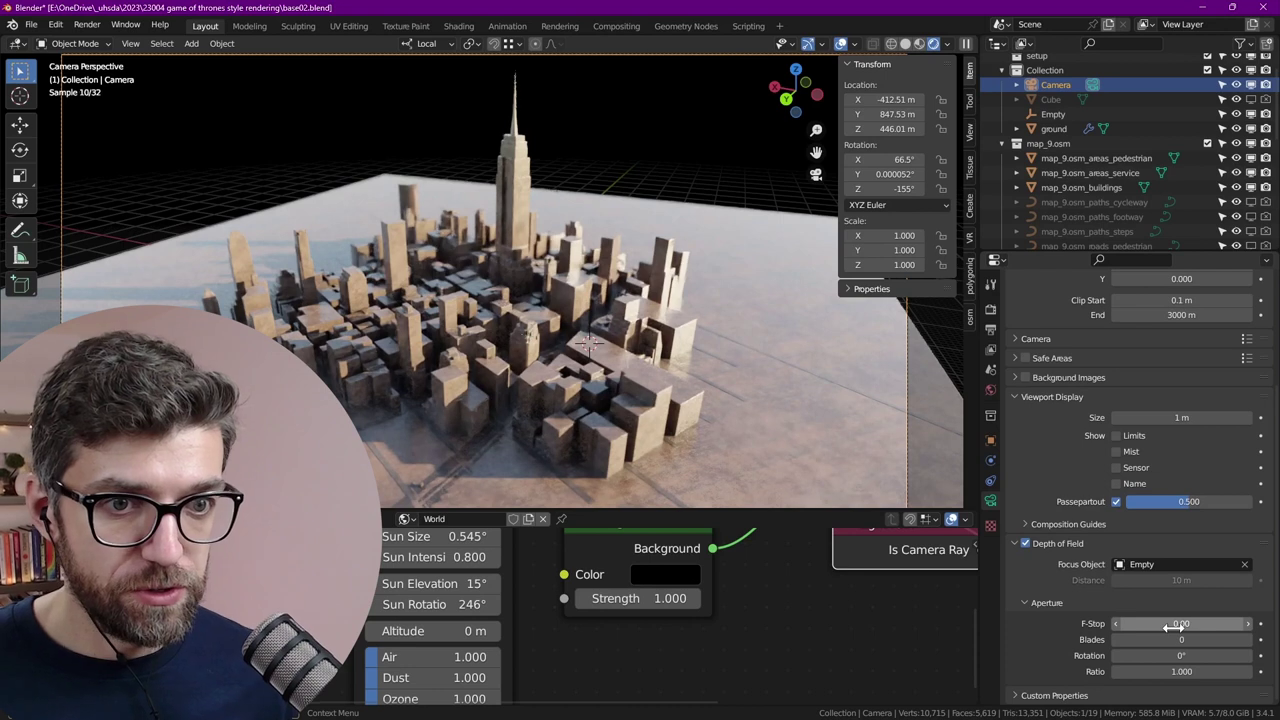
pyautogui.scroll(8, 440, 210)
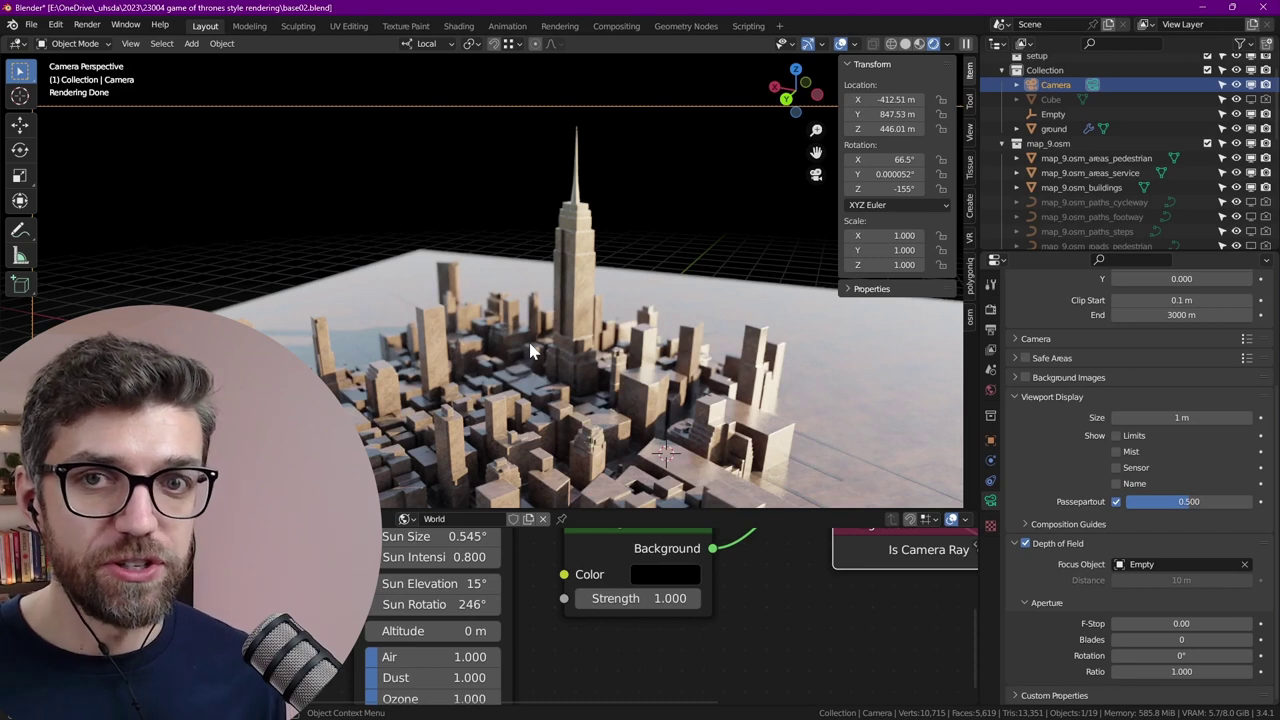
pyautogui.scroll(-2, 416, 314)
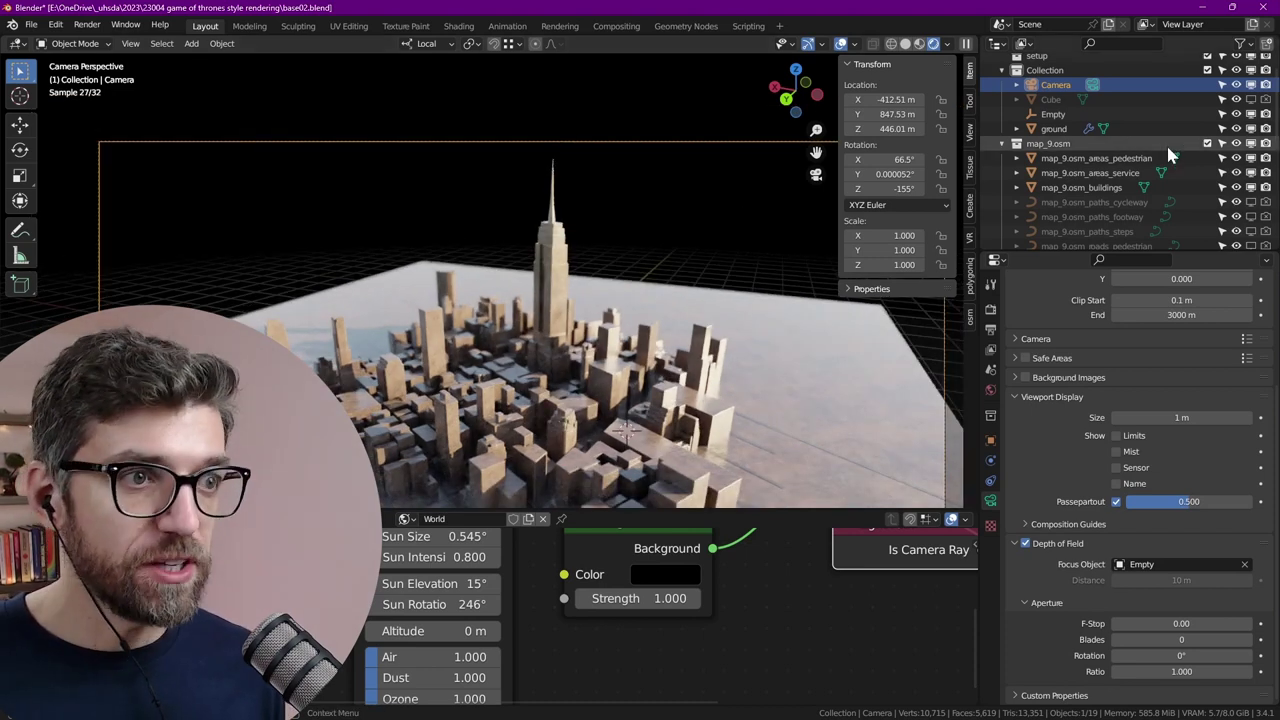
# Try a Focal Length of 30 mm for the camera
pyautogui.scroll(-3, 1131, 144)
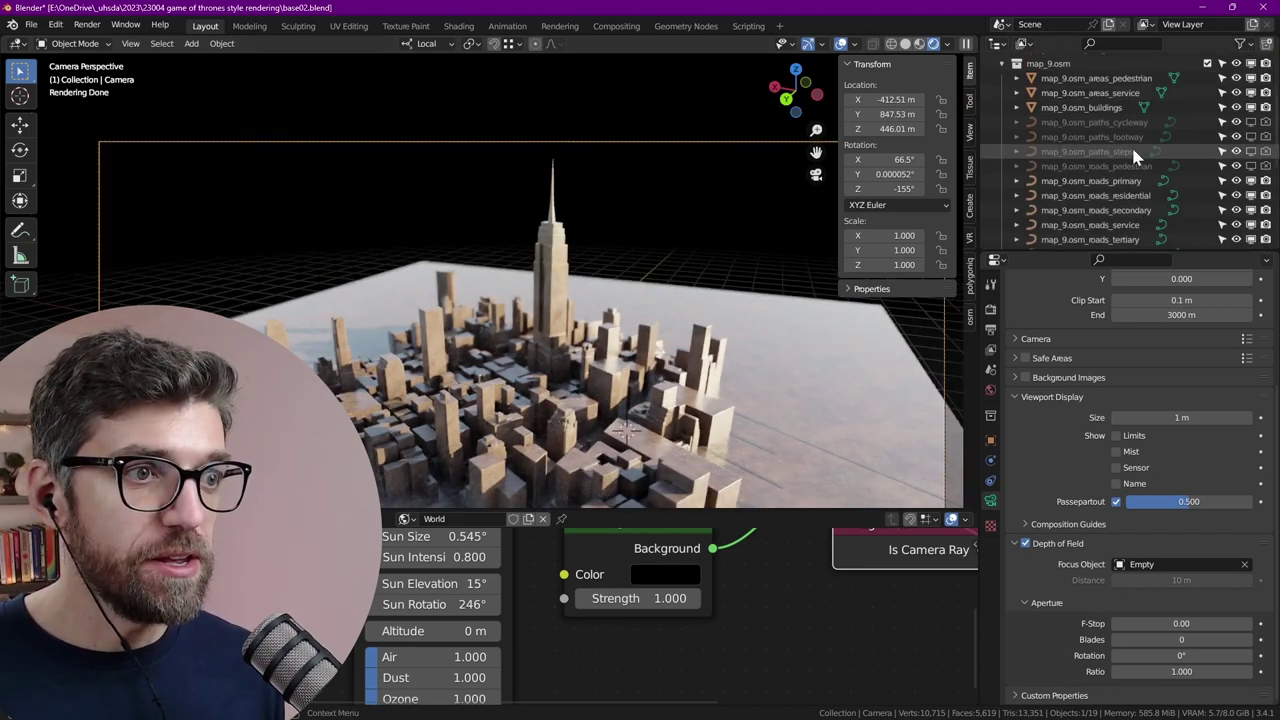
pyautogui.scroll(-3, 669, 303)
pyautogui.scroll(3, 1070, 115)
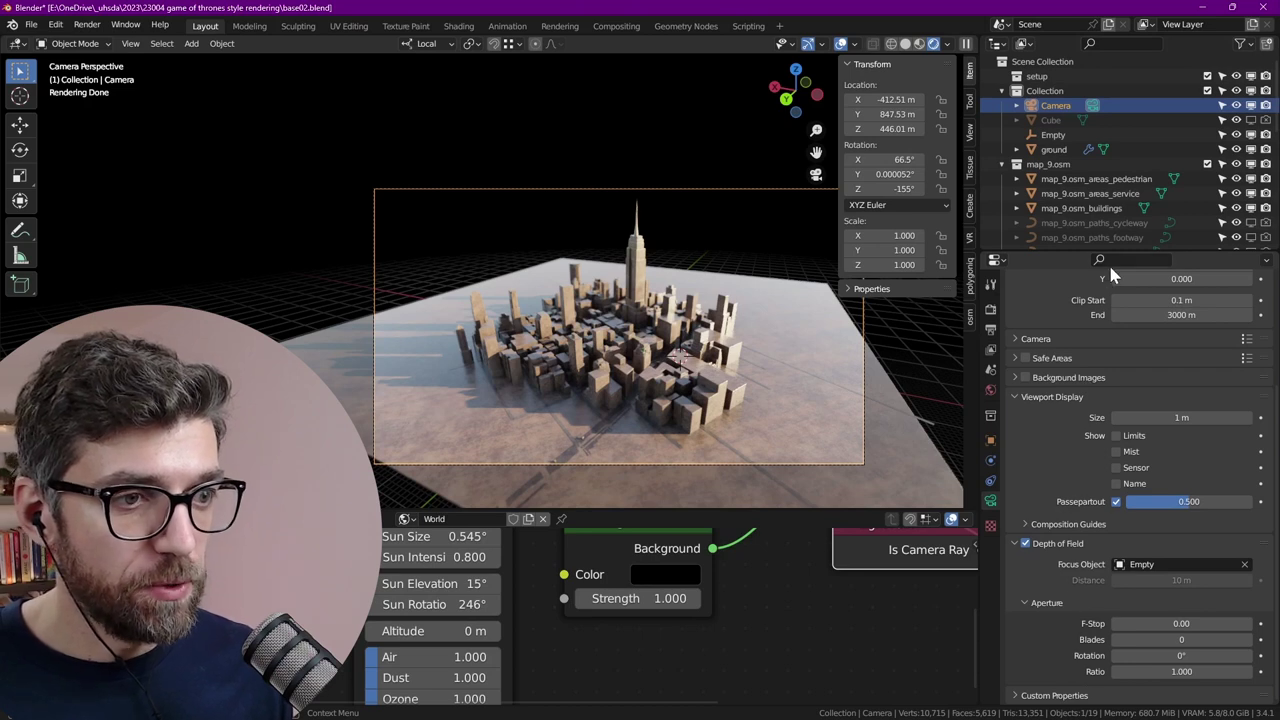
pyautogui.scroll(4, 1106, 300)
pyautogui.click(1180, 374)
pyautogui.write('30')
pyautogui.press('Return')
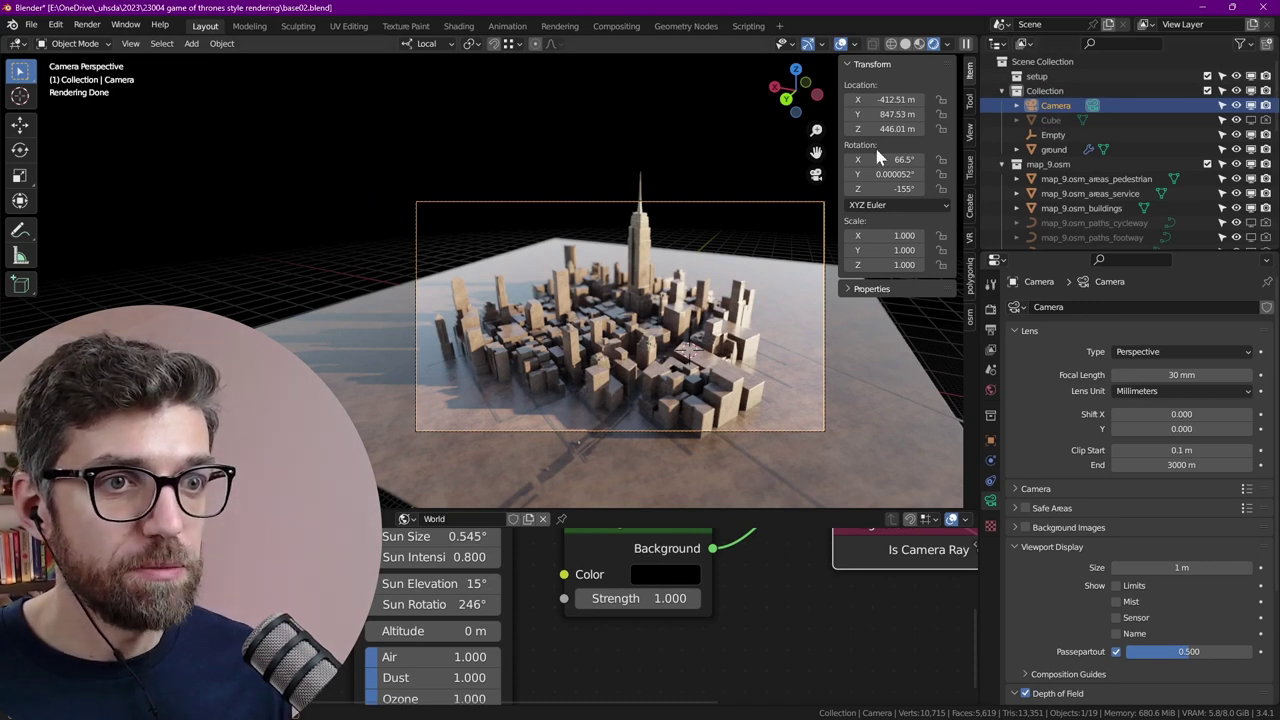
# Reframe the city by raising the camera's Location Z to about 559 m and tilting its X rotation to 64.4°
pyautogui.moveTo(883, 129); pyautogui.dragTo(1000, 129)
pyautogui.moveTo(883, 189); pyautogui.dragTo(871, 189)
pyautogui.moveTo(893, 160)
pyautogui.mouseDown()
pyautogui.moveTo(870, 160)
pyautogui.moveTo(886, 159)
pyautogui.mouseUp()
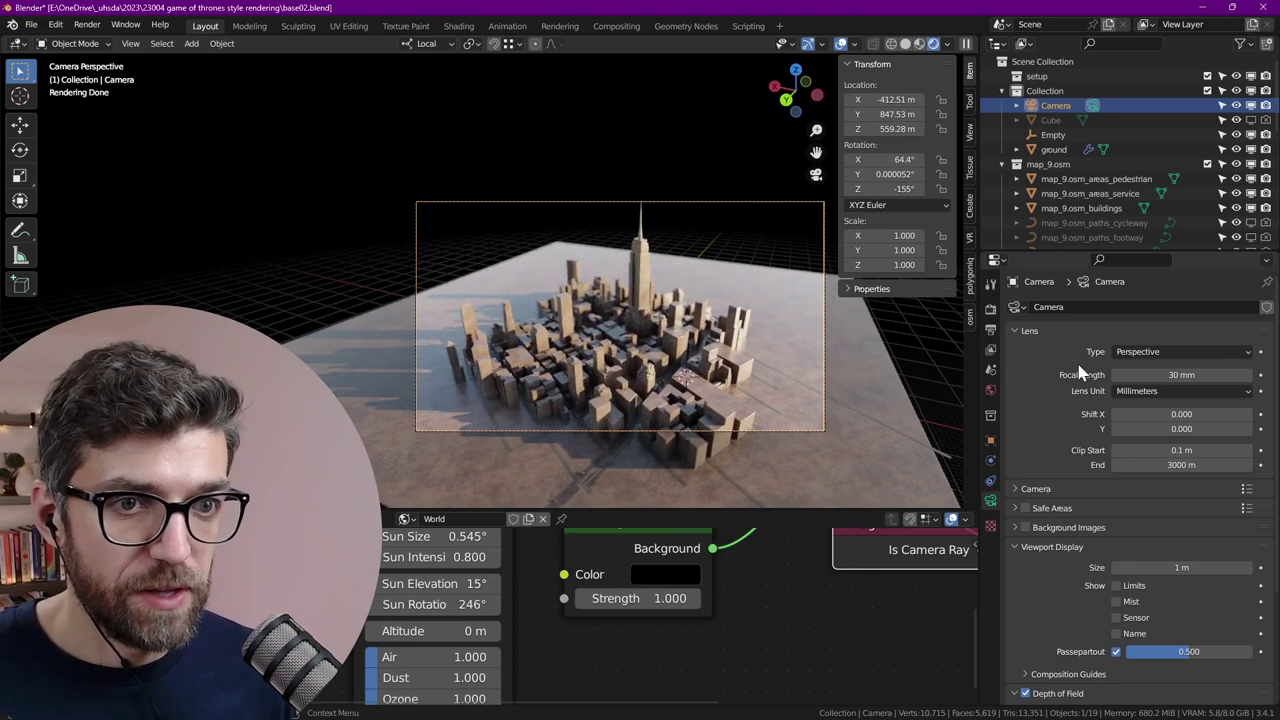
# Set the camera's Focal Length to 28 mm and lower its Location Z to about 535 m
pyautogui.click(1185, 375)
pyautogui.write('2')
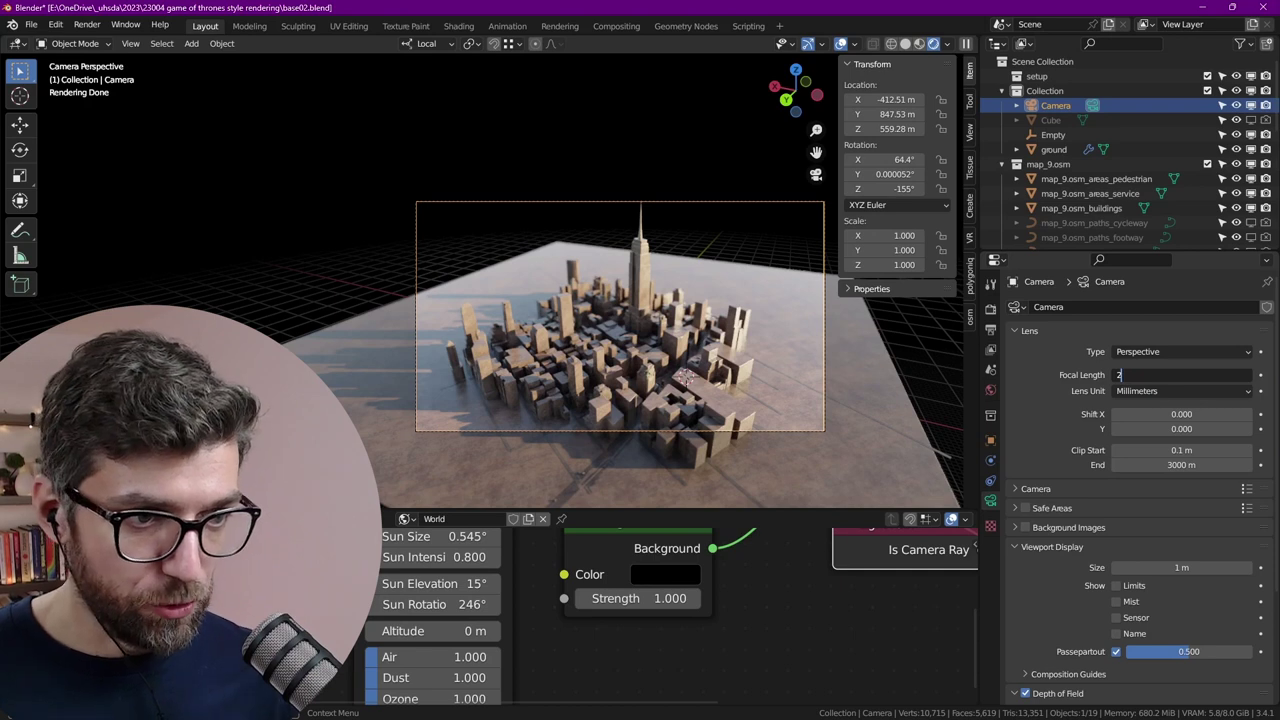
pyautogui.write('8')
pyautogui.press('Return')
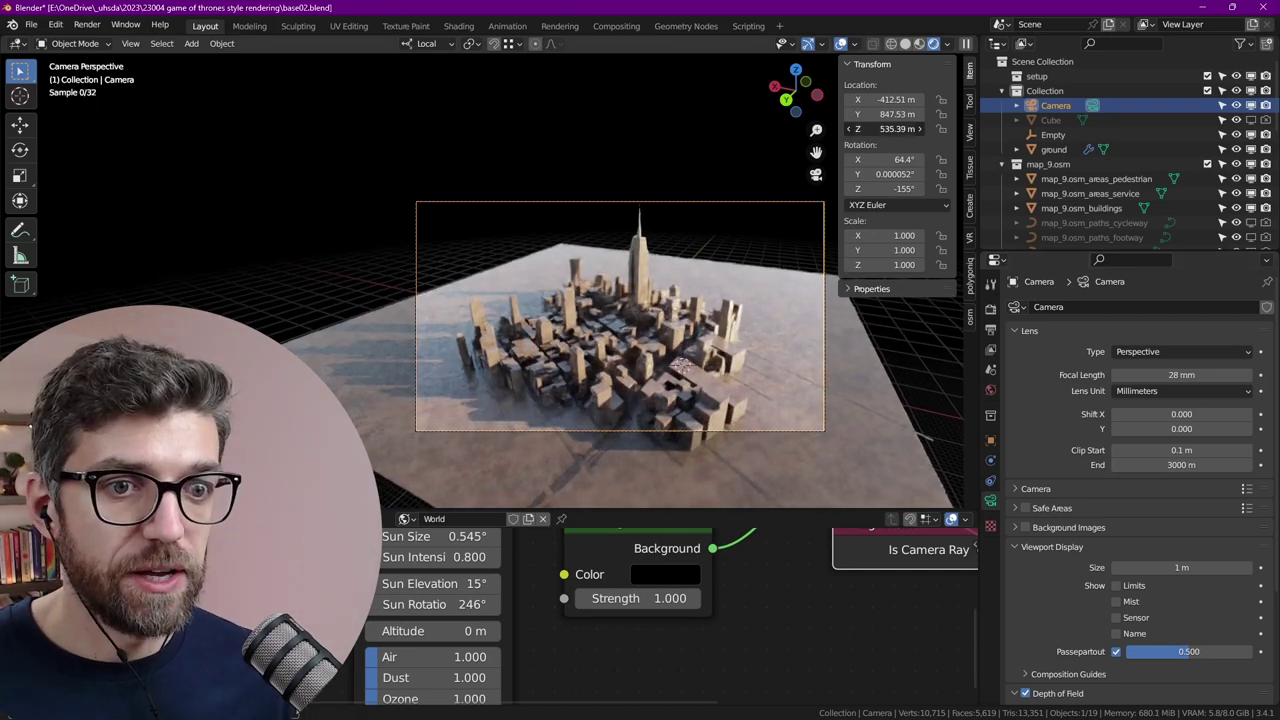
pyautogui.moveTo(900, 129); pyautogui.dragTo(895, 129)
# Render the camera view and save the result in PNG format as img03.png
pyautogui.press('F12')
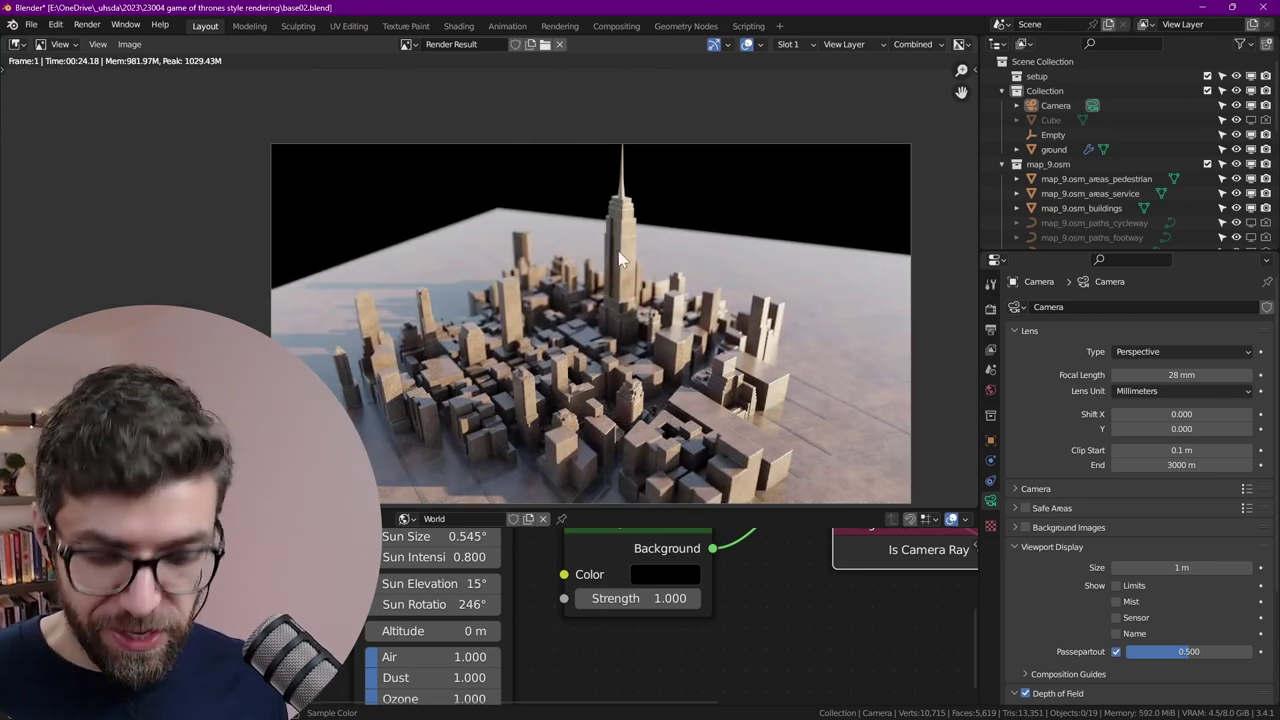
pyautogui.hotkey('shift', 'alt', 's')
pyautogui.click(980, 277)
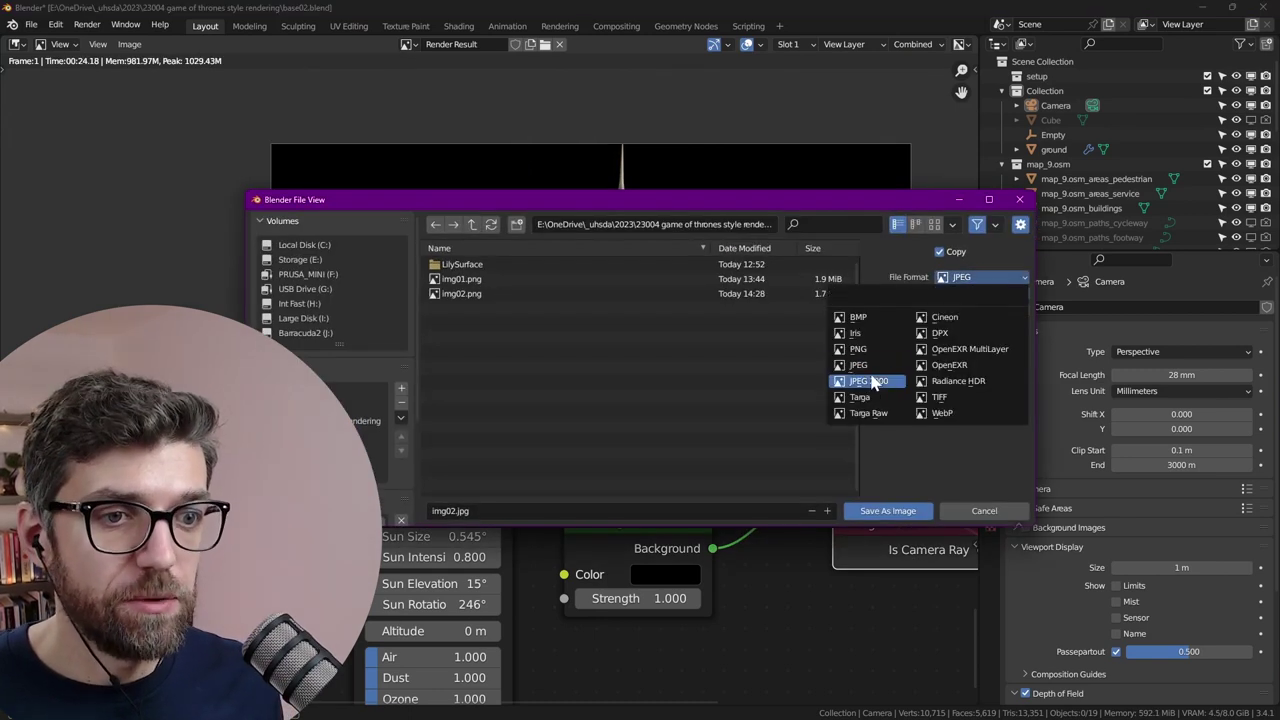
pyautogui.click(852, 353)
pyautogui.click(477, 511)
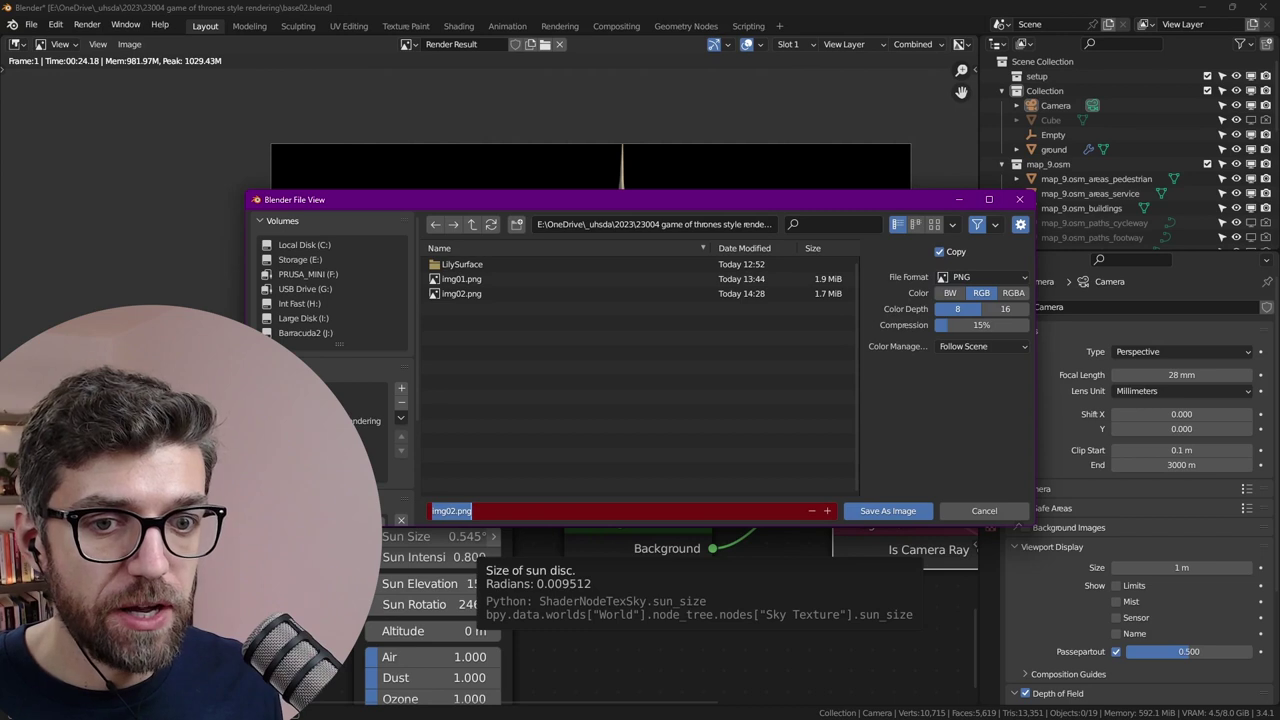
pyautogui.press('Return')
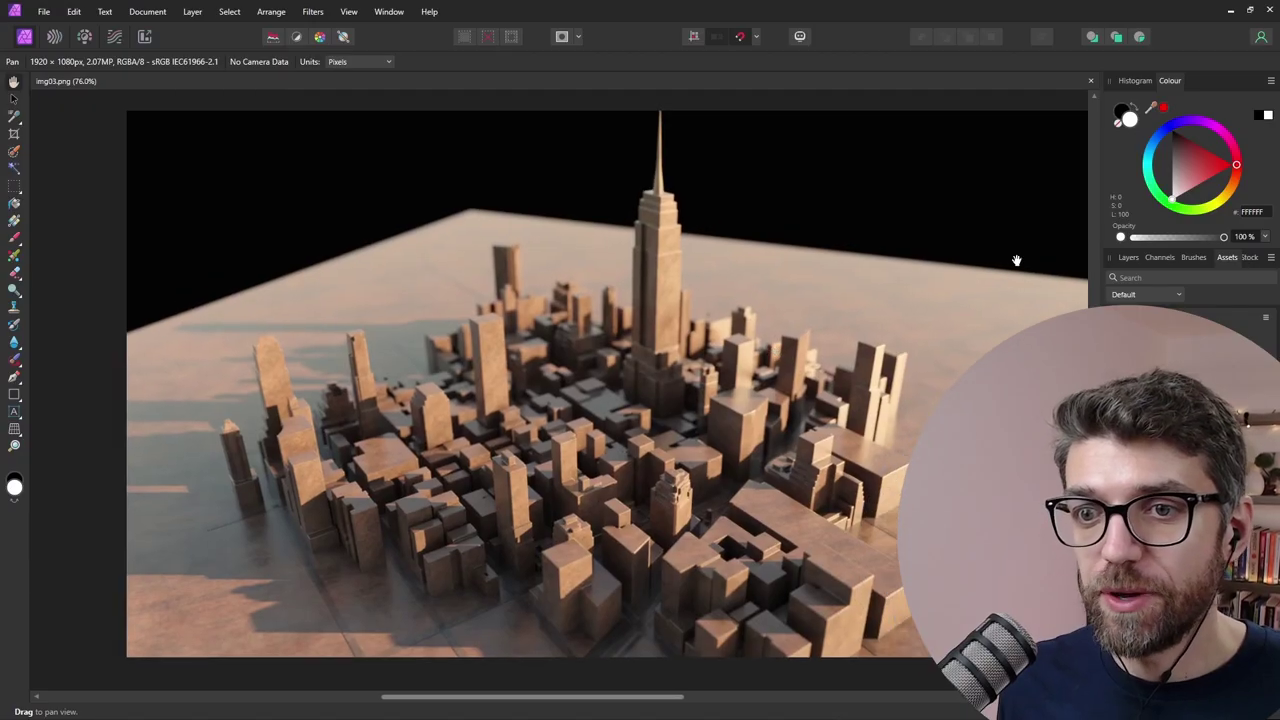
# Duplicate the Background layer of the img03.png render and open the copy for tone mapping
pyautogui.click(1128, 257)
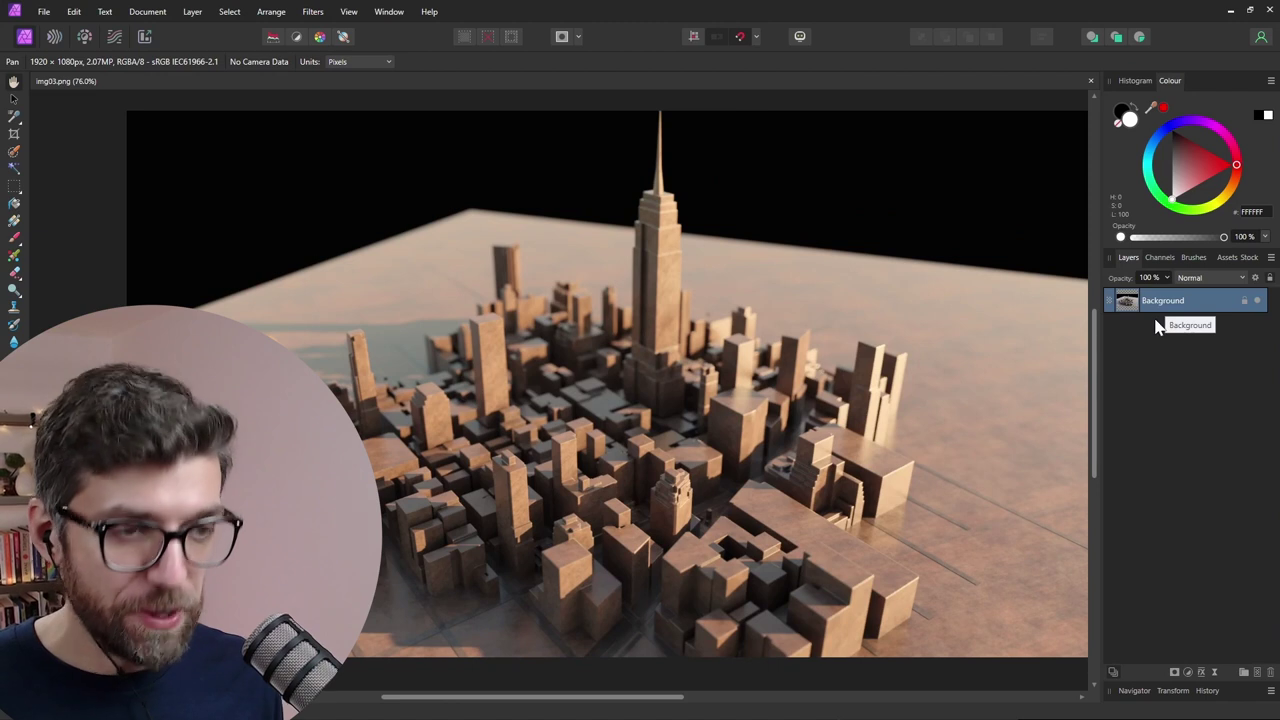
pyautogui.hotkey('ctrl', 'j')
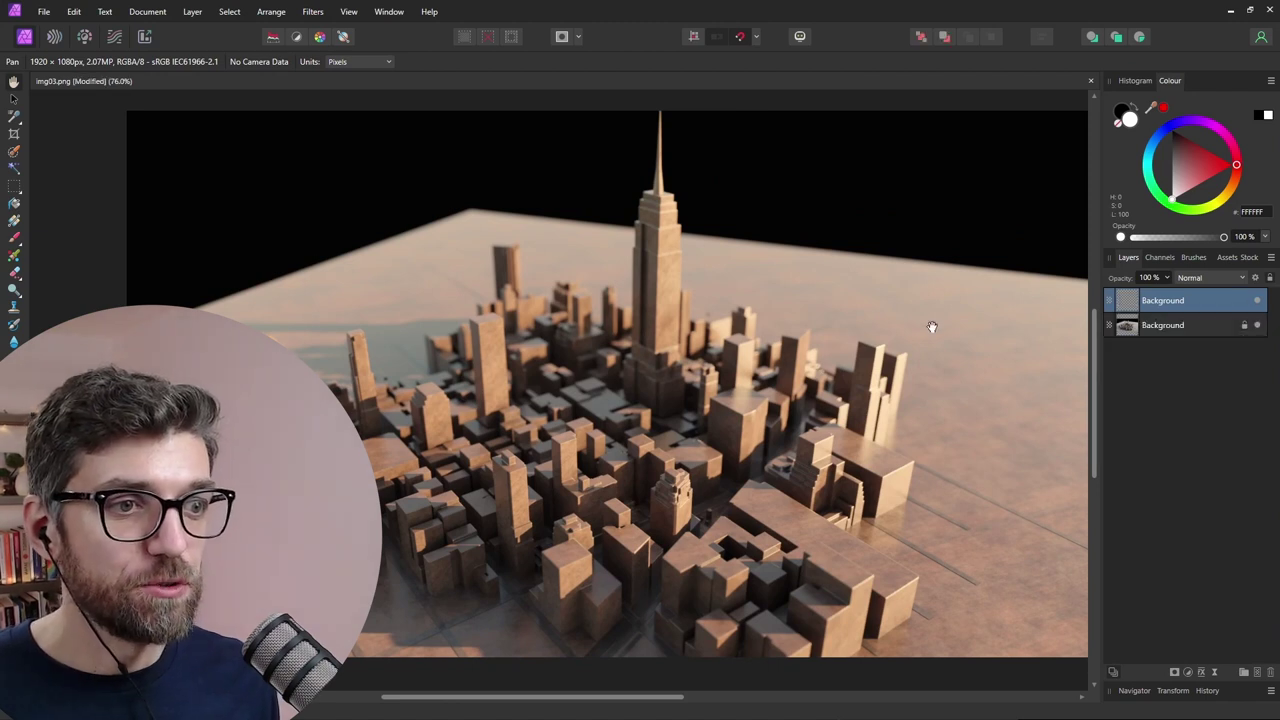
pyautogui.click(113, 36)
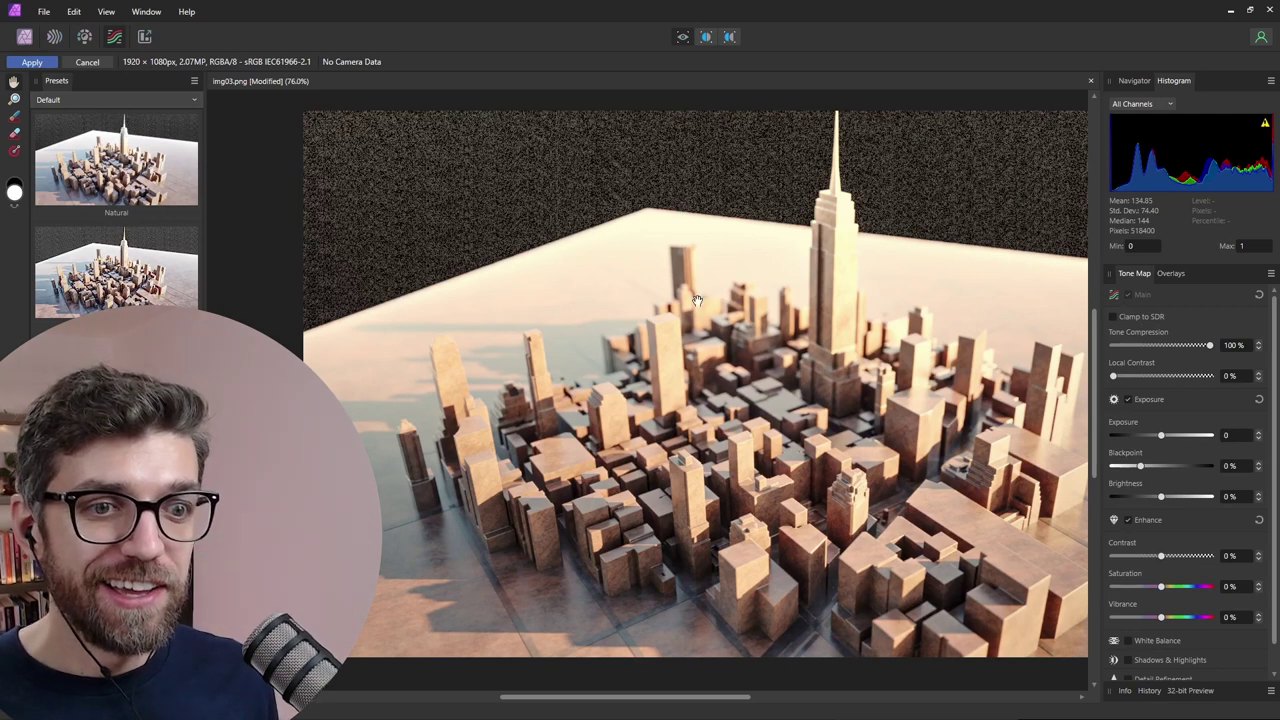
# Set the tone map's Tone Compression to 0 %, Local Contrast to 39 % and Brightness to 4 %
pyautogui.scroll(-4, 660, 300)
pyautogui.moveTo(666, 378); pyautogui.dragTo(596, 418)
pyautogui.scroll(5, 596, 416)
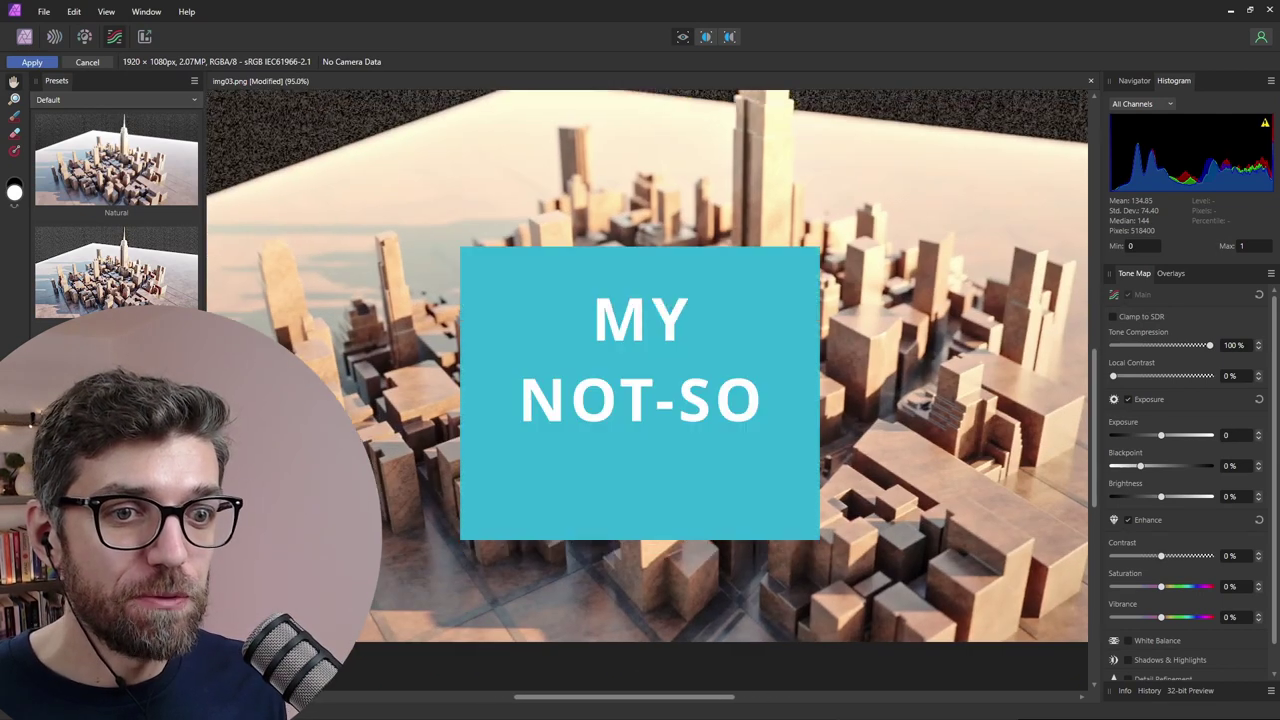
pyautogui.moveTo(899, 360); pyautogui.dragTo(897, 400)
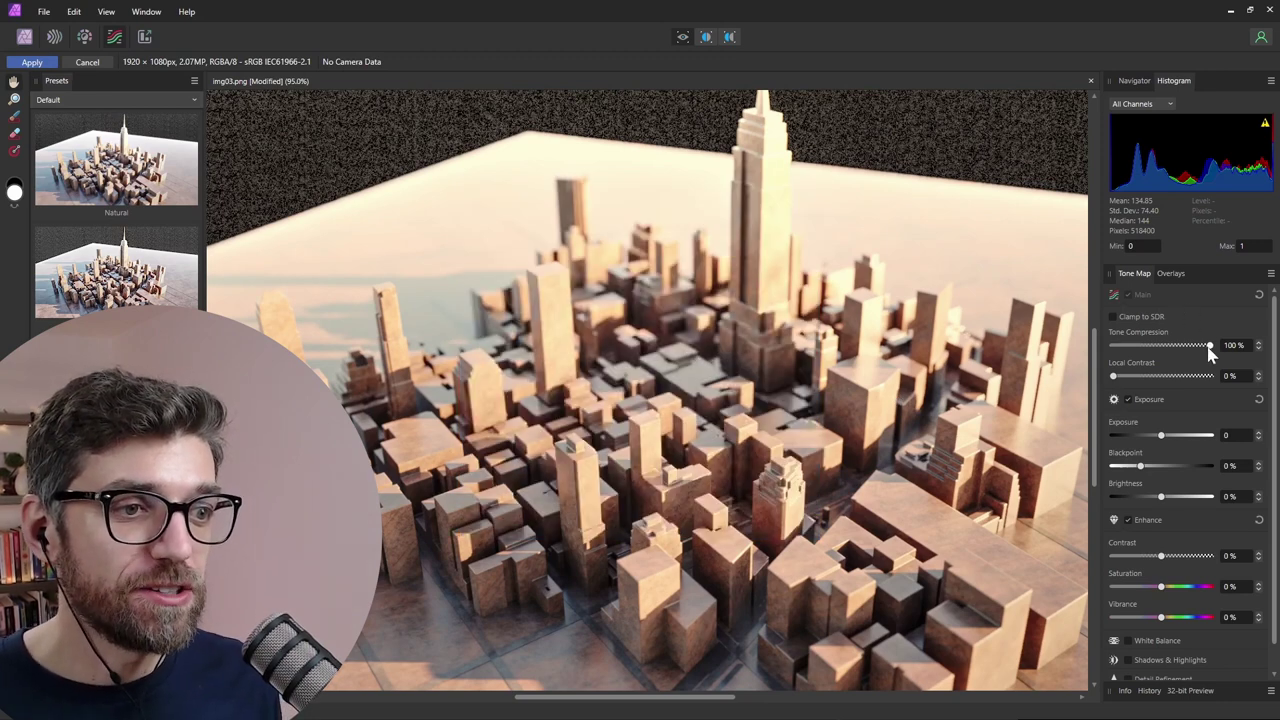
pyautogui.moveTo(1210, 346); pyautogui.dragTo(1150, 376)
pyautogui.click(1120, 376)
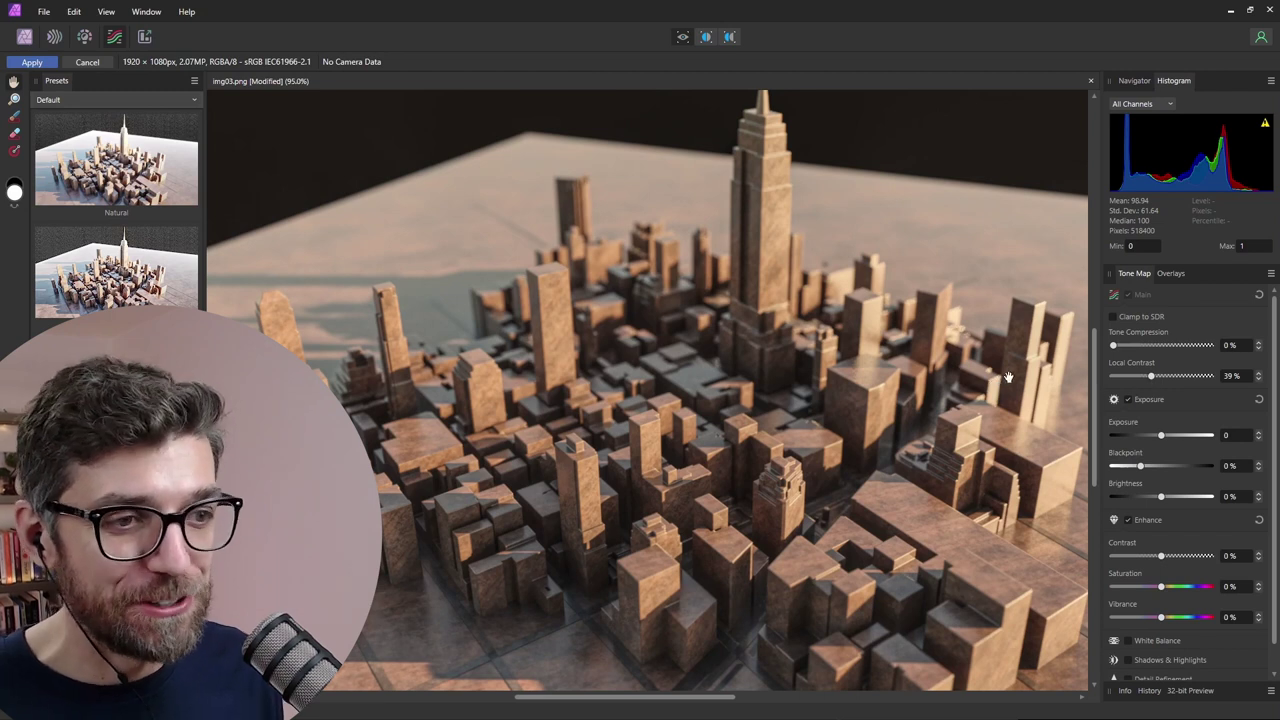
pyautogui.moveTo(861, 459); pyautogui.dragTo(835, 391)
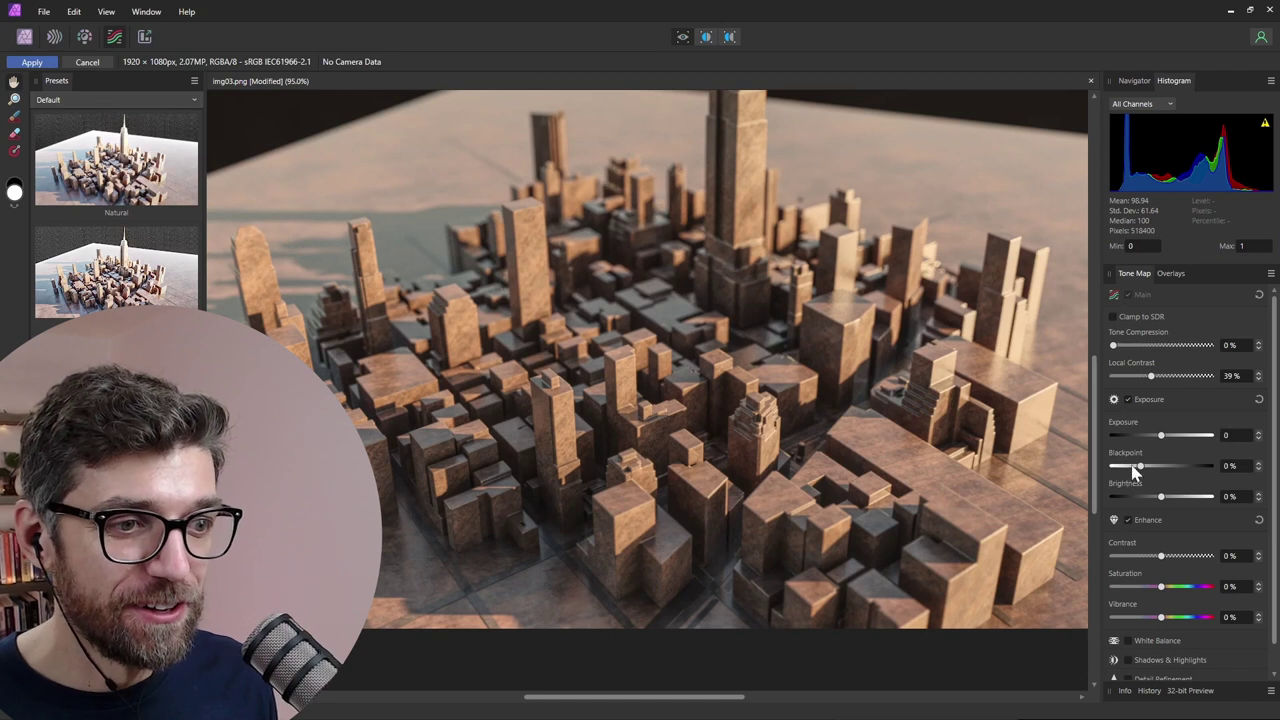
pyautogui.moveTo(1143, 467); pyautogui.dragTo(1182, 503)
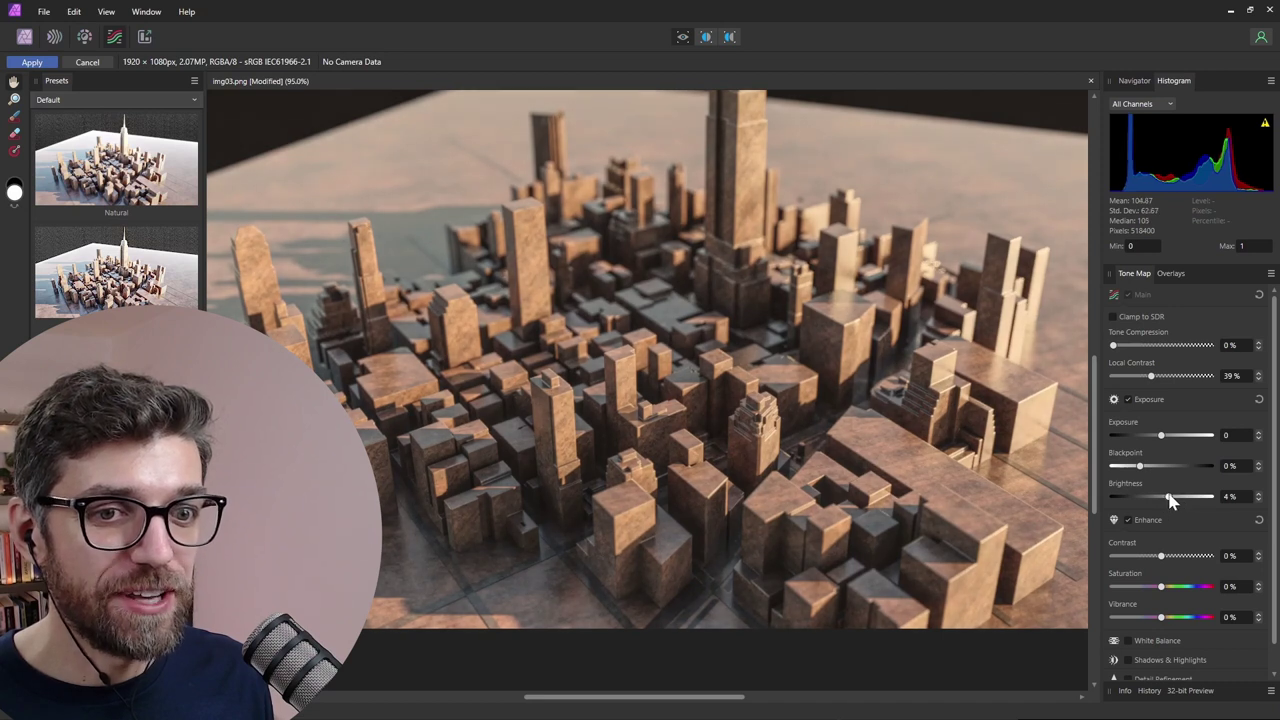
# Set the Enhance values to Contrast -3 %, Saturation -20 % and Vibrance 19 %
pyautogui.scroll(-5, 874, 350)
pyautogui.scroll(3, 874, 350)
pyautogui.scroll(-2, 1237, 560)
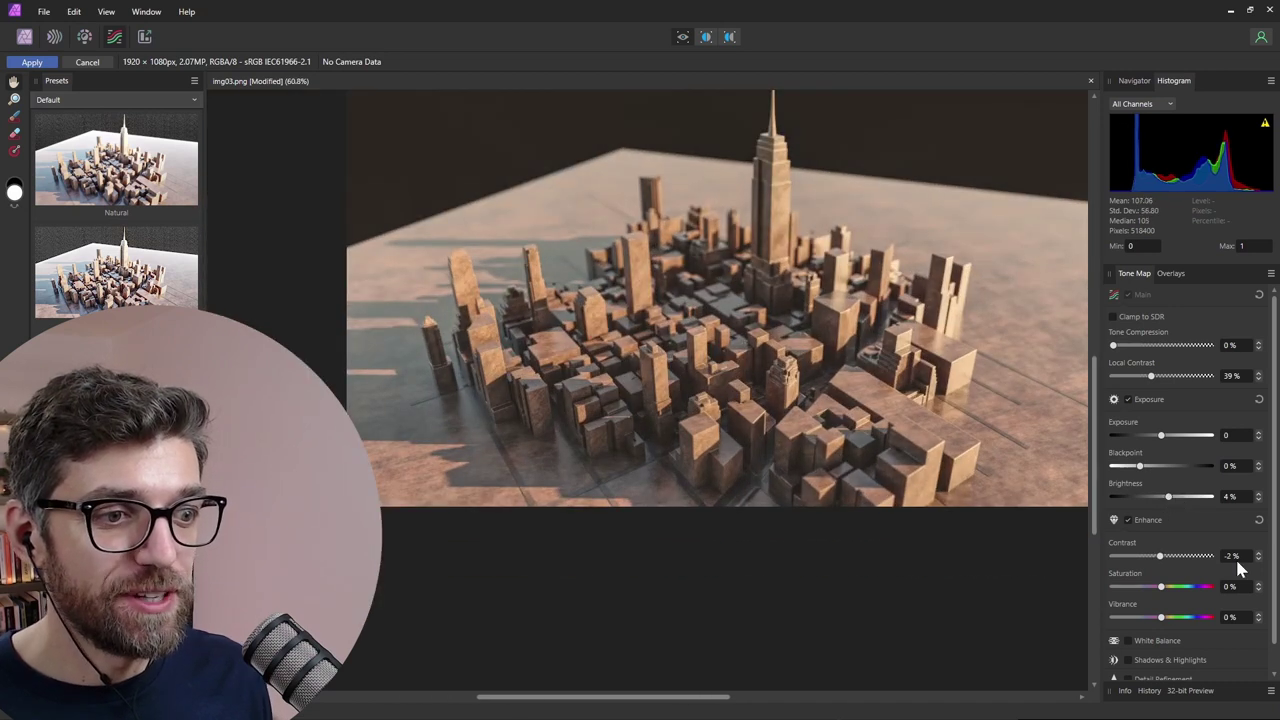
pyautogui.scroll(-1, 1237, 562)
pyautogui.moveTo(1159, 590); pyautogui.dragTo(1184, 617)
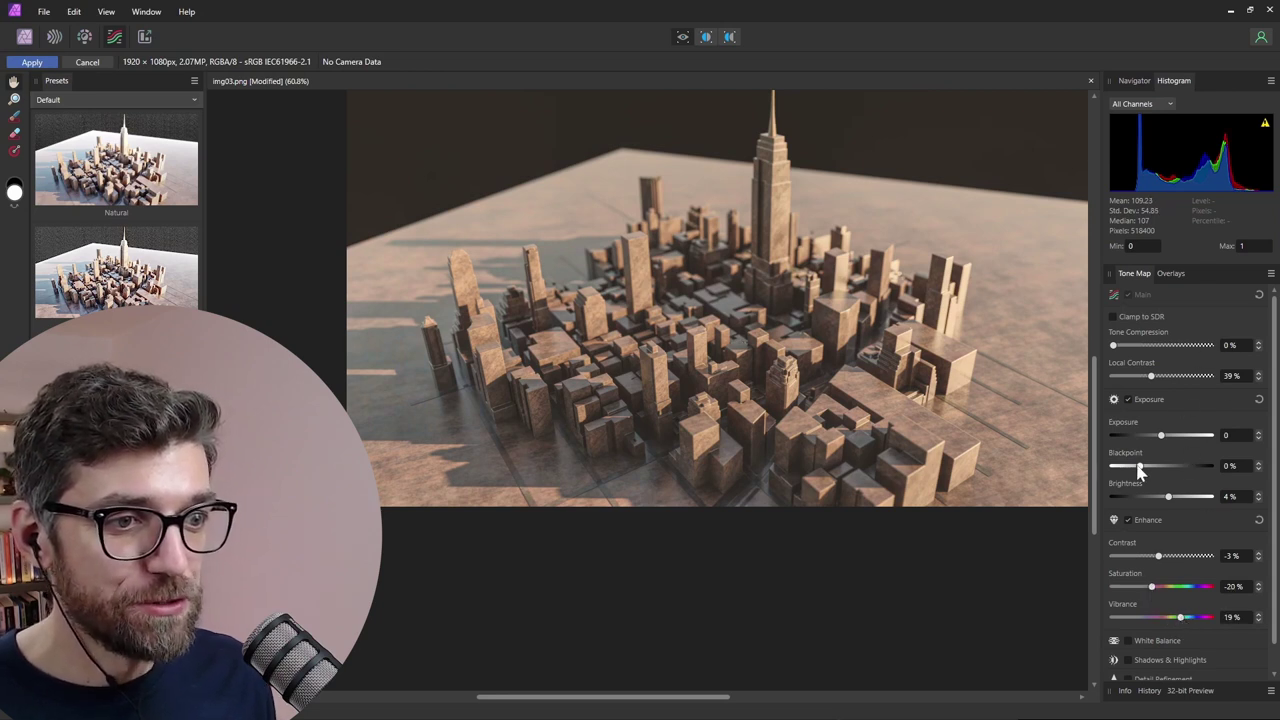
# Raise the Brightness to 24 % and set the Blackpoint to -1 %
pyautogui.scroll(20, 1232, 497)
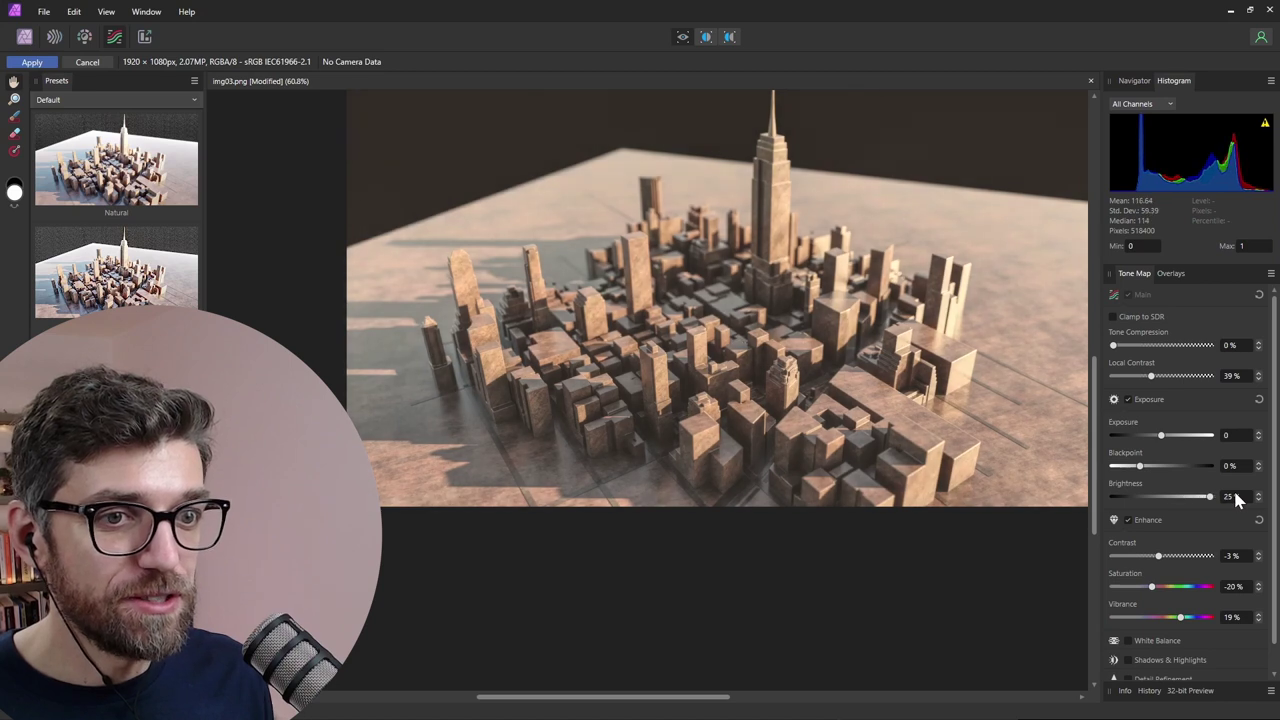
pyautogui.scroll(-9, 1234, 466)
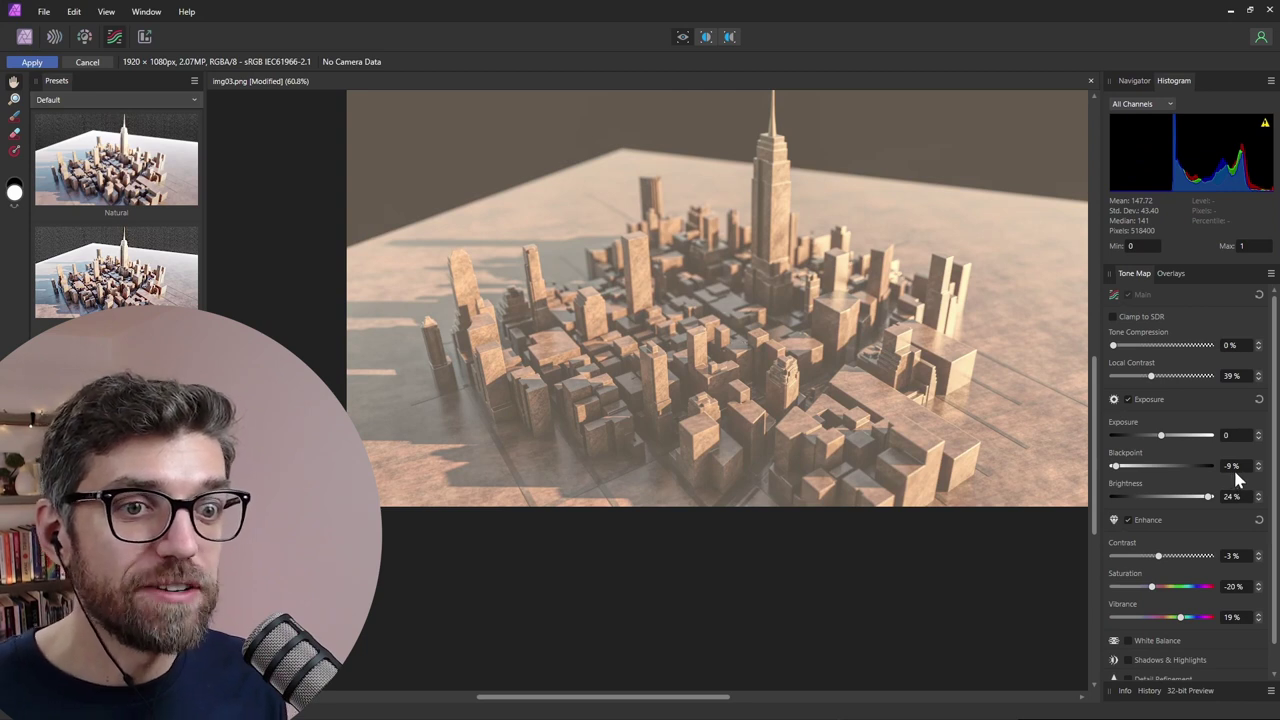
pyautogui.scroll(9, 1234, 467)
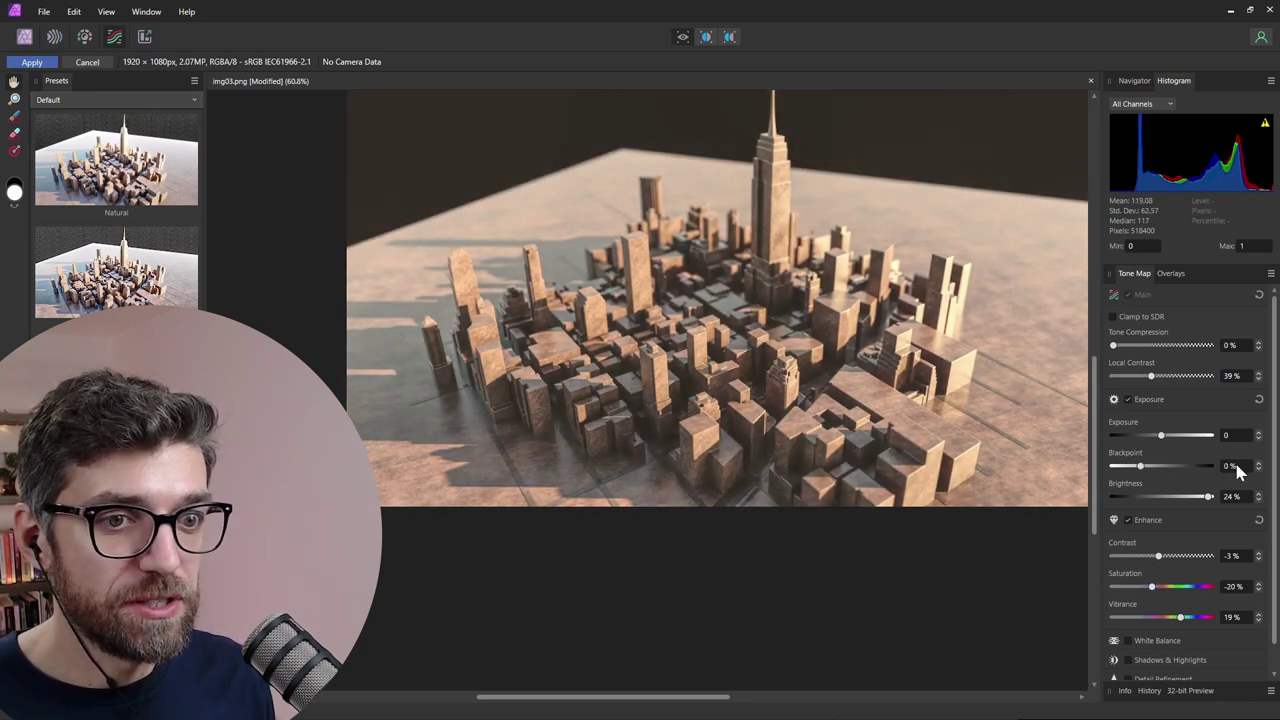
pyautogui.scroll(-1, 1237, 474)
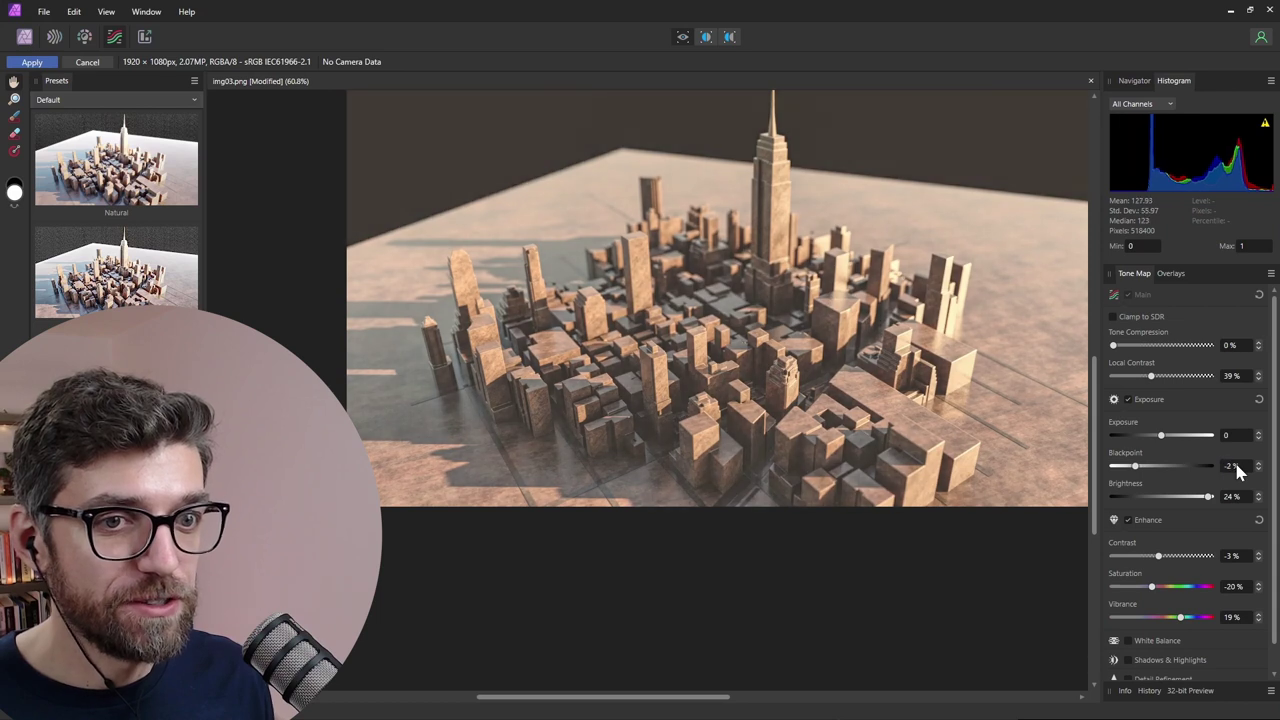
pyautogui.keyDown('ctrl'); pyautogui.scroll(2, 830, 438); pyautogui.keyUp('ctrl')
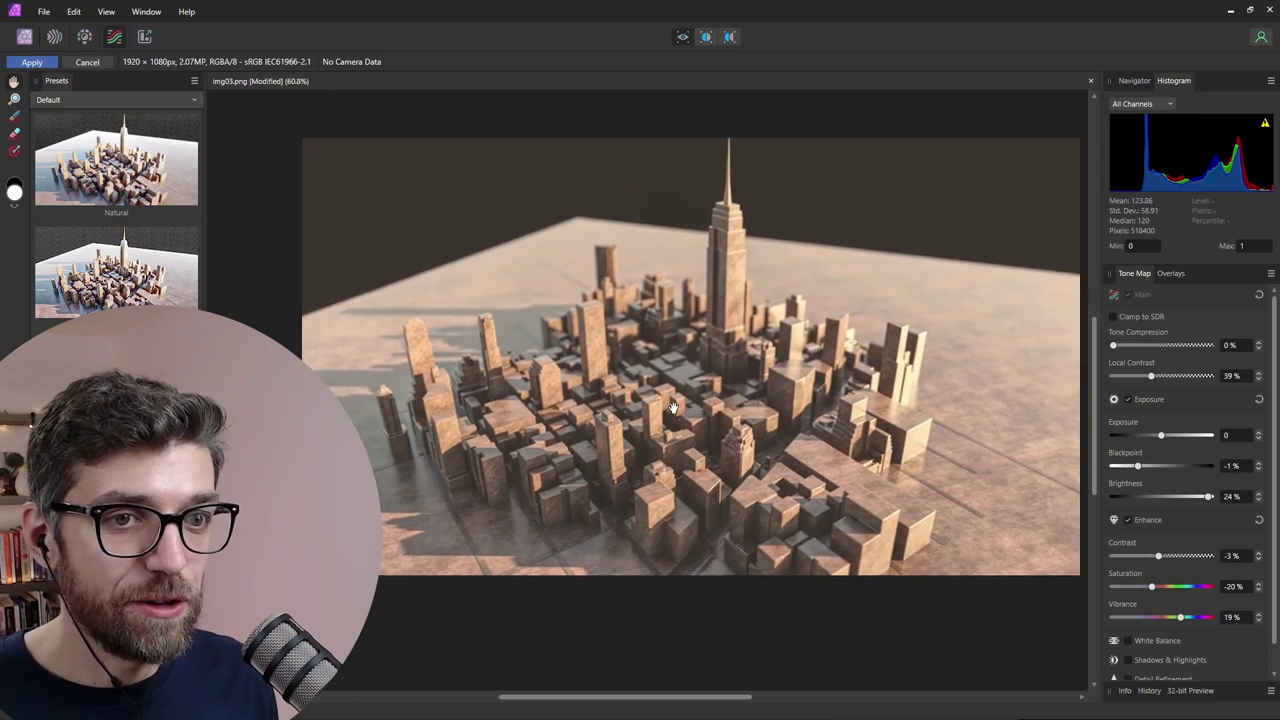
# Try a Local Contrast of 100 % and return it to 39 %
pyautogui.moveTo(1151, 376); pyautogui.dragTo(1234, 375)
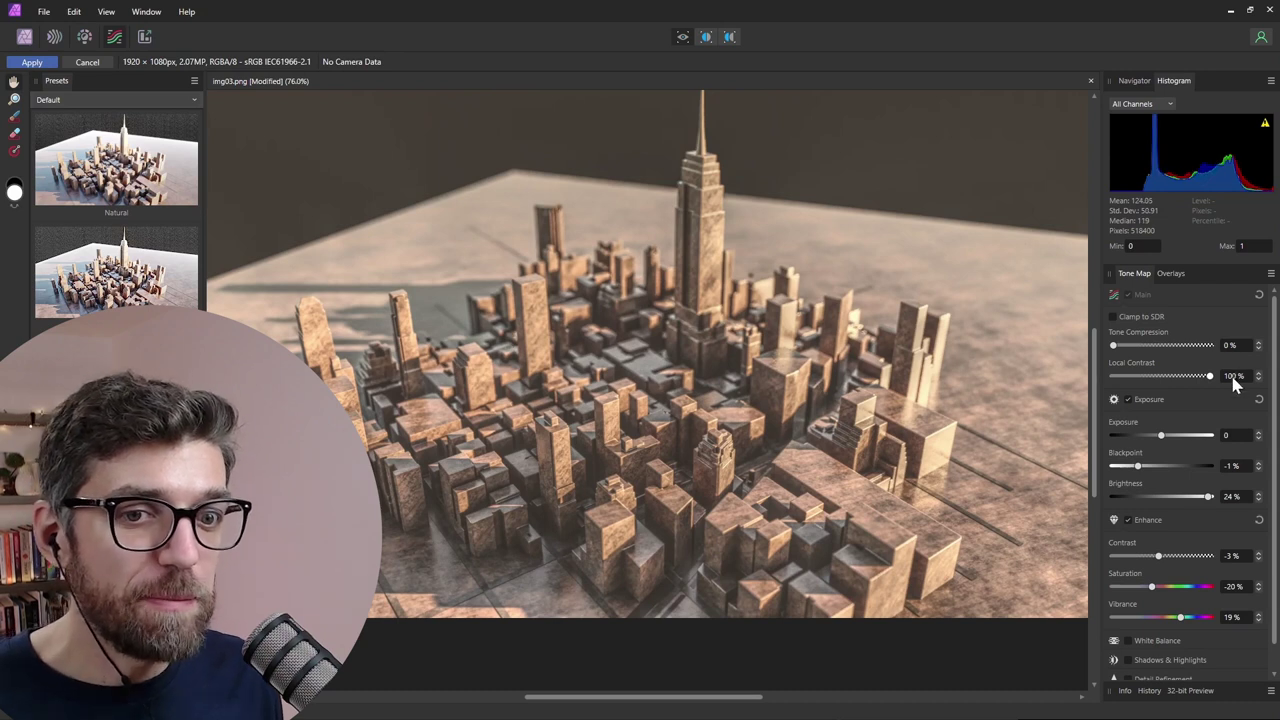
pyautogui.moveTo(1234, 374); pyautogui.dragTo(1153, 385)
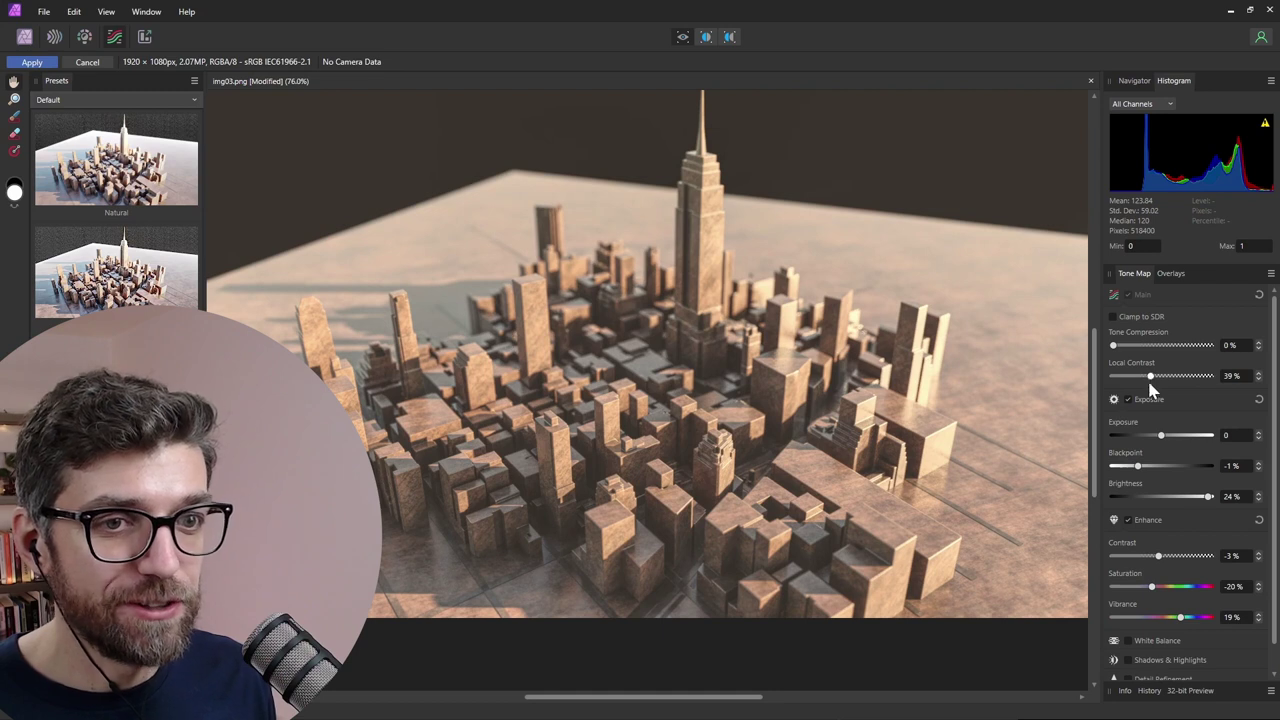
pyautogui.keyDown('ctrl'); pyautogui.scroll(-3, 970, 380); pyautogui.keyUp('ctrl')
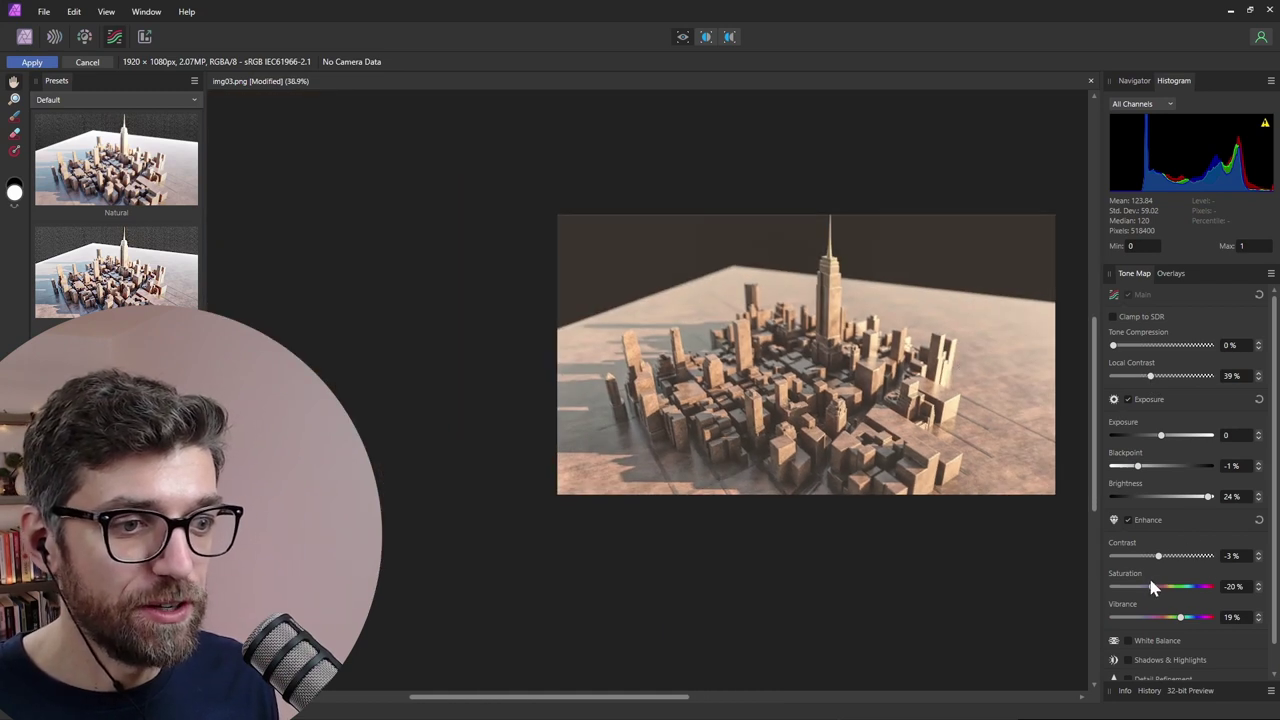
# Set Saturation to -21 %, enable Detail Refinement with Radius and Amount at 13 %, and apply the tone mapping
pyautogui.moveTo(1187, 592); pyautogui.dragTo(1153, 585)
pyautogui.scroll(-1, 1240, 615)
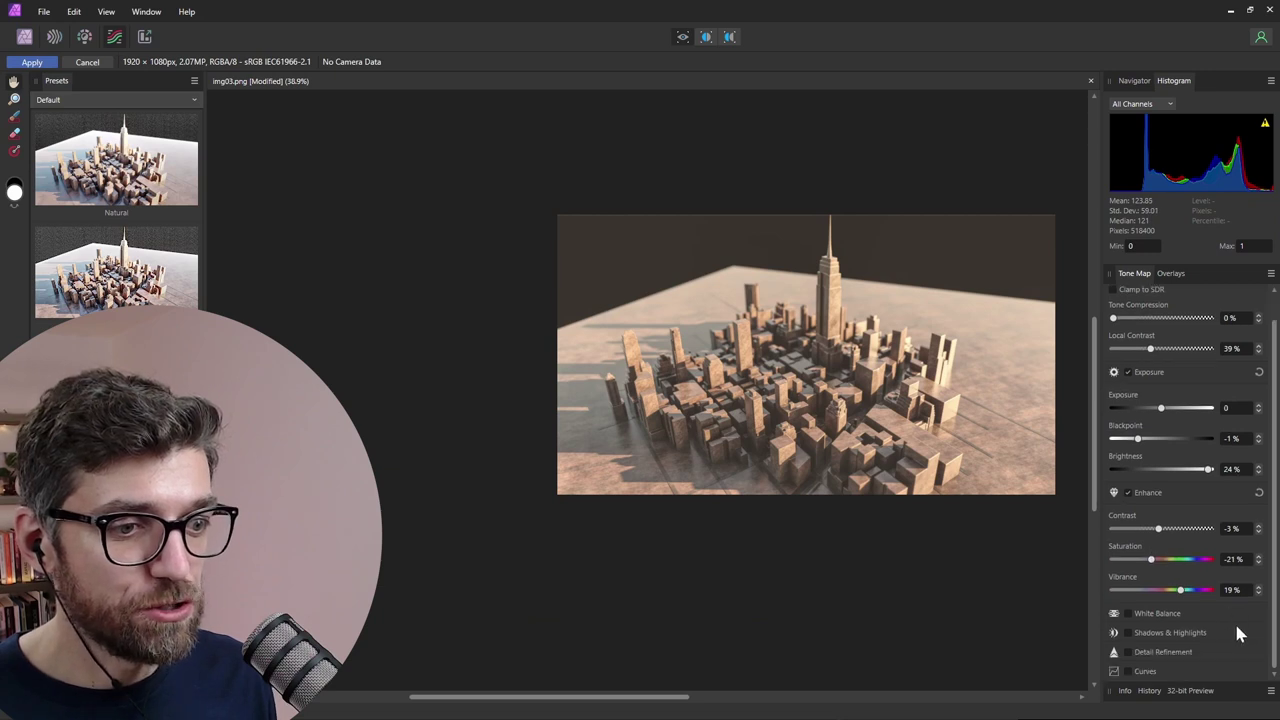
pyautogui.click(1128, 651)
pyautogui.scroll(-3, 1210, 618)
pyautogui.moveTo(1113, 617); pyautogui.dragTo(1125, 649)
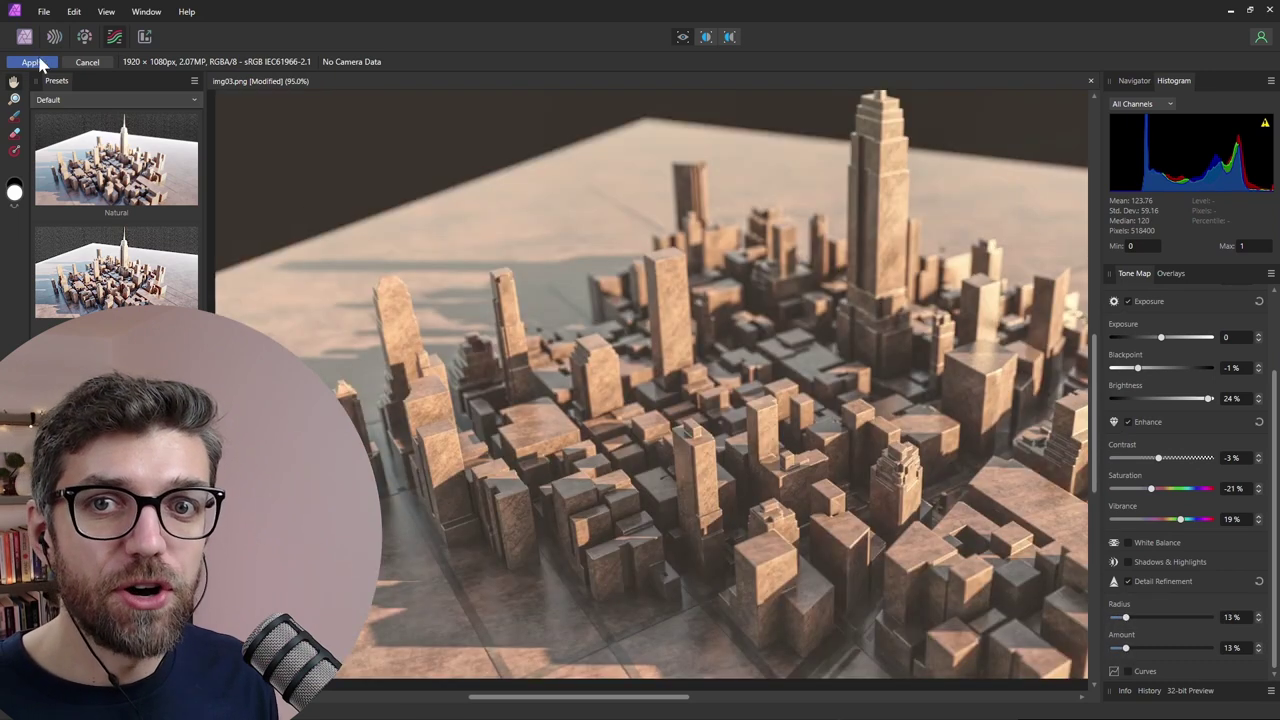
pyautogui.click(32, 64)
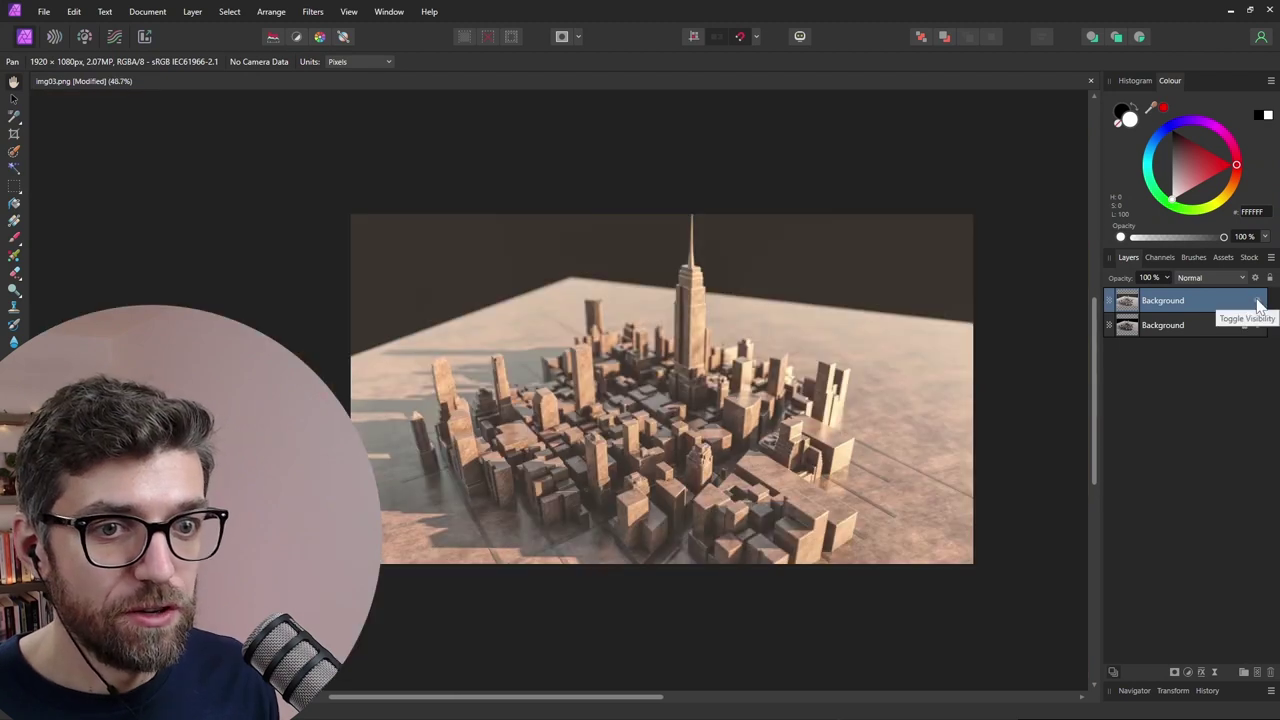
# Compare the tone-mapped layer with the original render by hiding and showing it, and inspect the buildings up close
pyautogui.click(1259, 305)
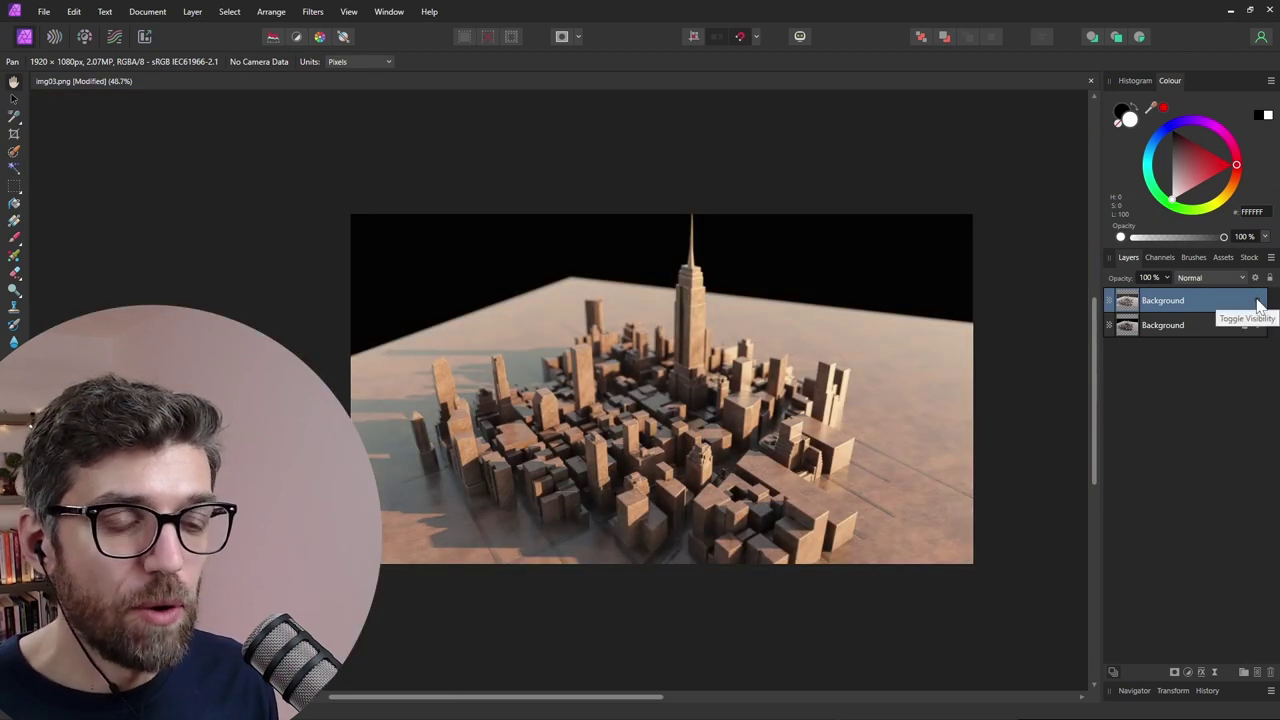
pyautogui.click(1259, 305)
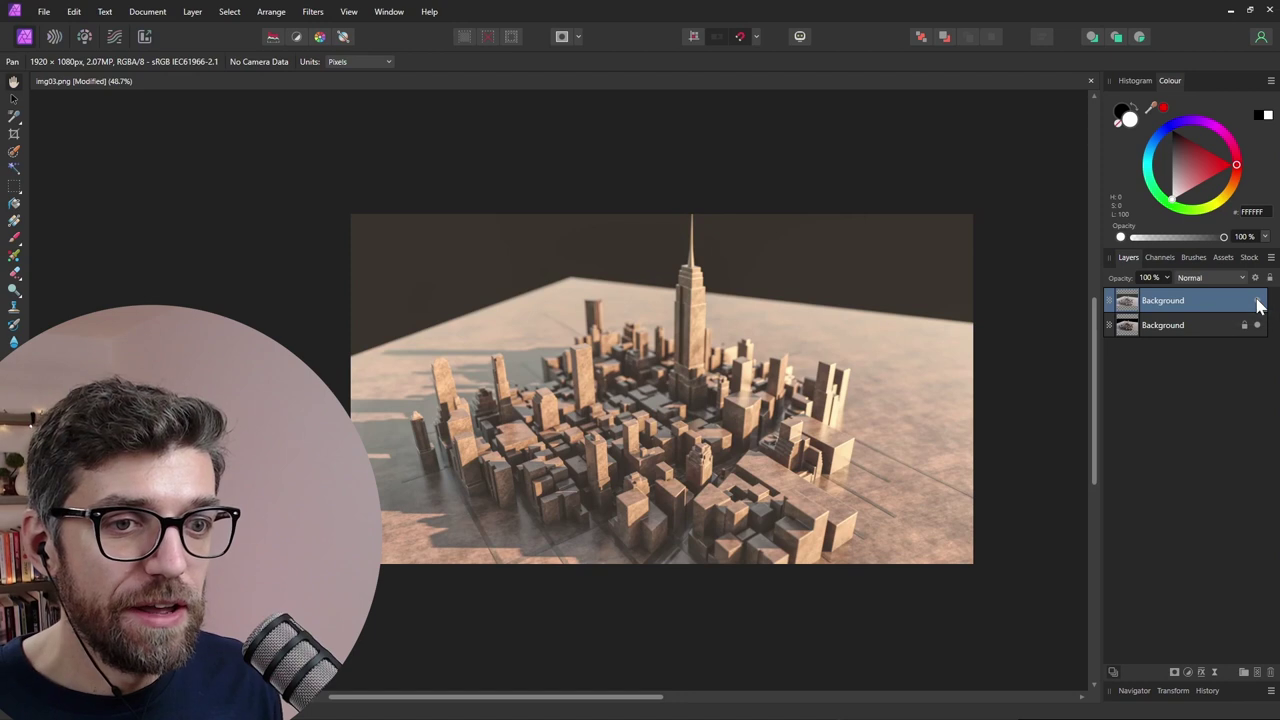
pyautogui.keyDown('ctrl'); pyautogui.scroll(5, 690, 492); pyautogui.keyUp('ctrl')
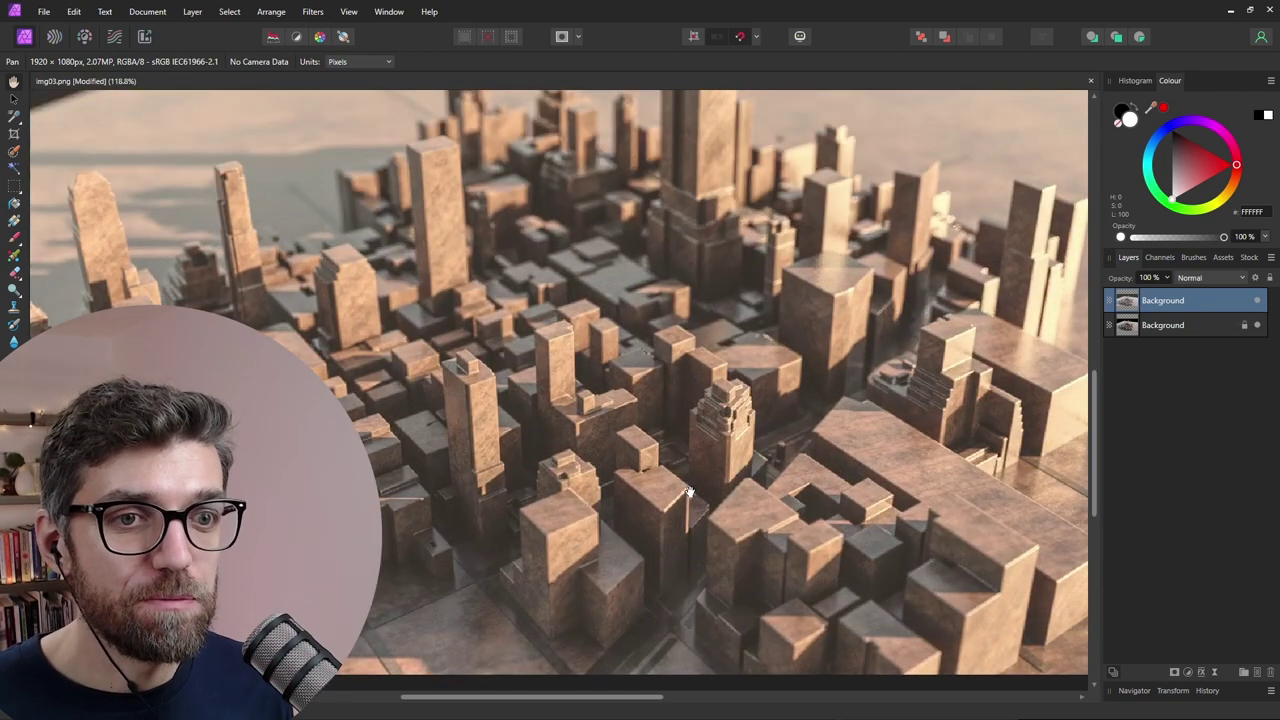
pyautogui.keyDown('ctrl'); pyautogui.scroll(-3, 690, 492); pyautogui.keyUp('ctrl')
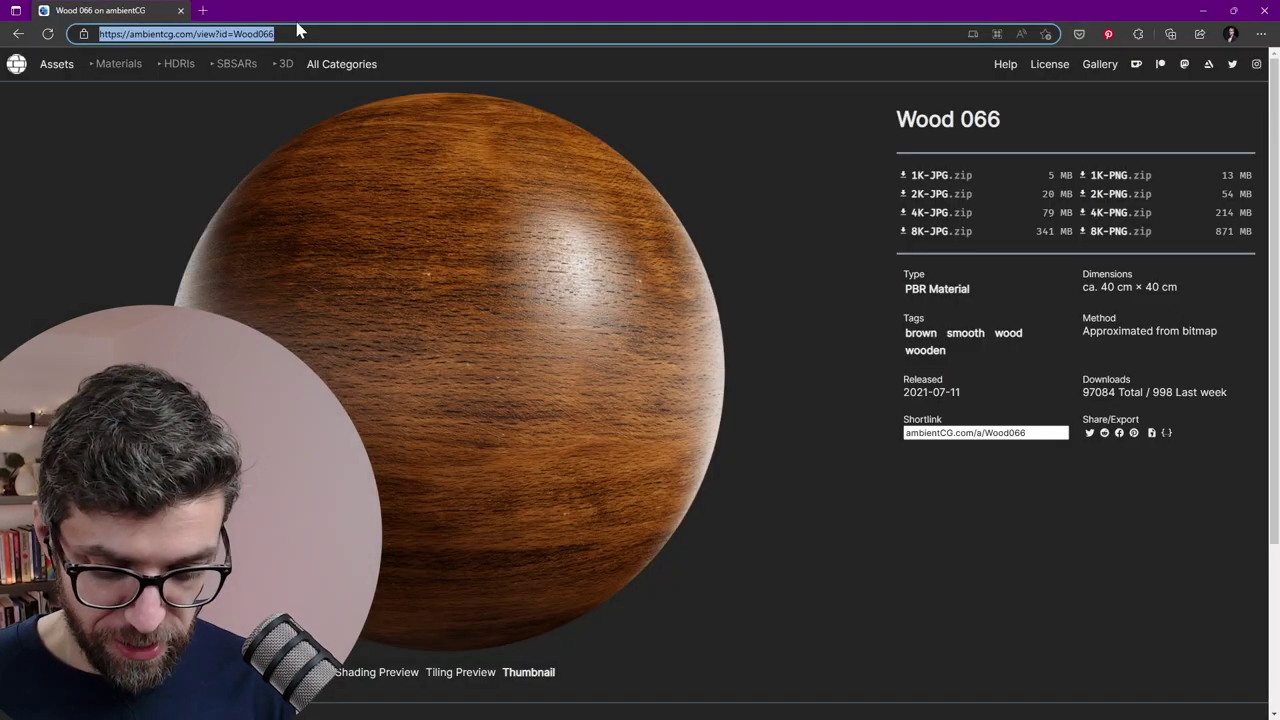
# In the web browser, search for images of "DIRTY TEXTURES" and open the Textures4Photoshop grunge distressed result
pyautogui.write('DIRTY TEXTURES')
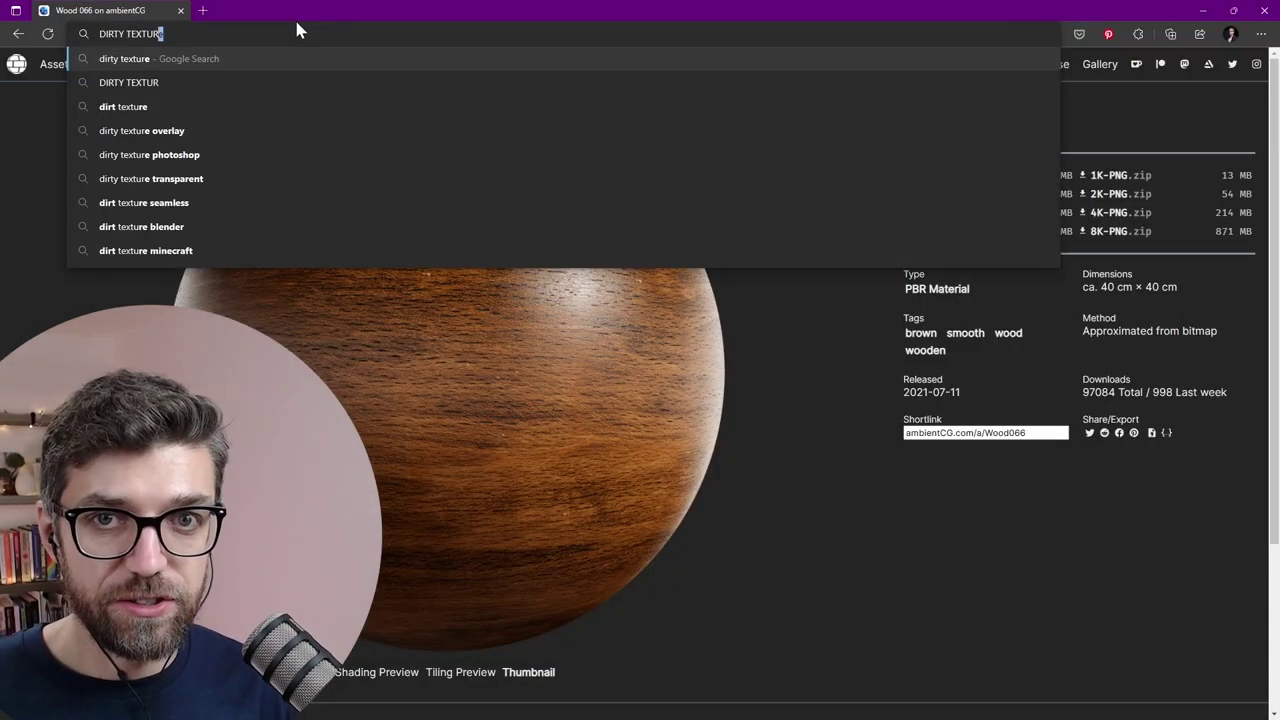
pyautogui.press('Return')
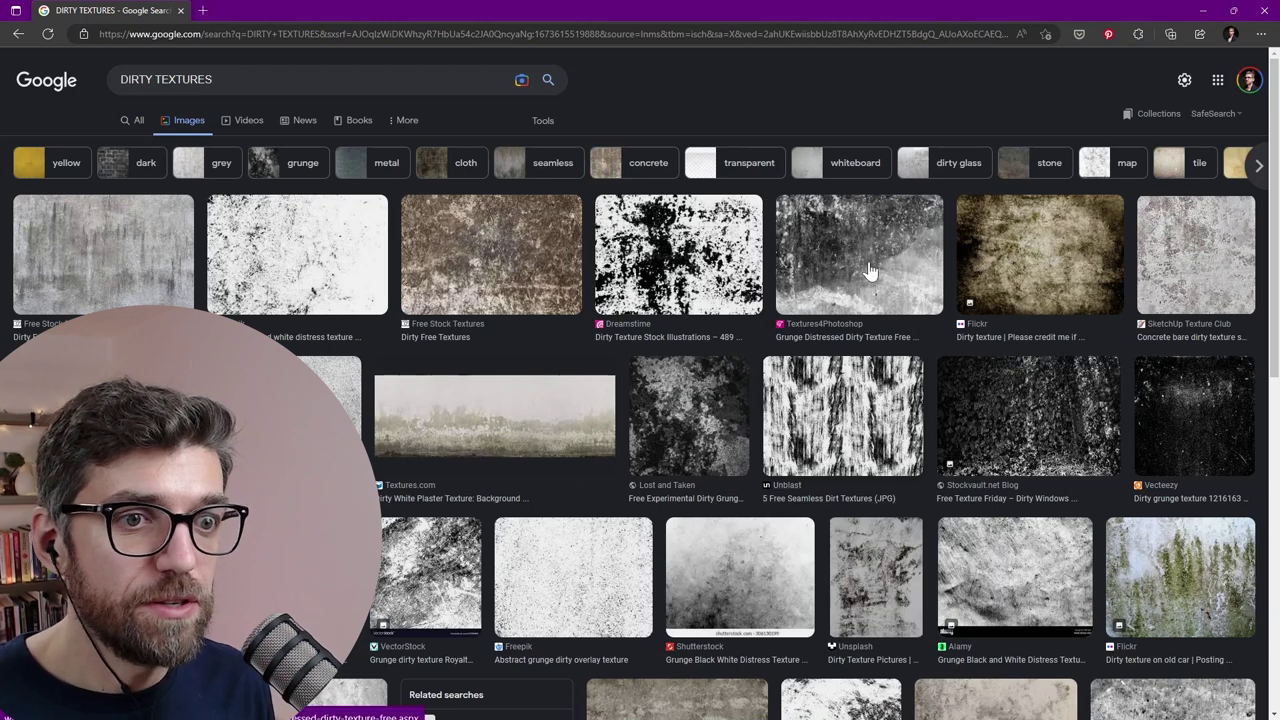
pyautogui.click(871, 275)
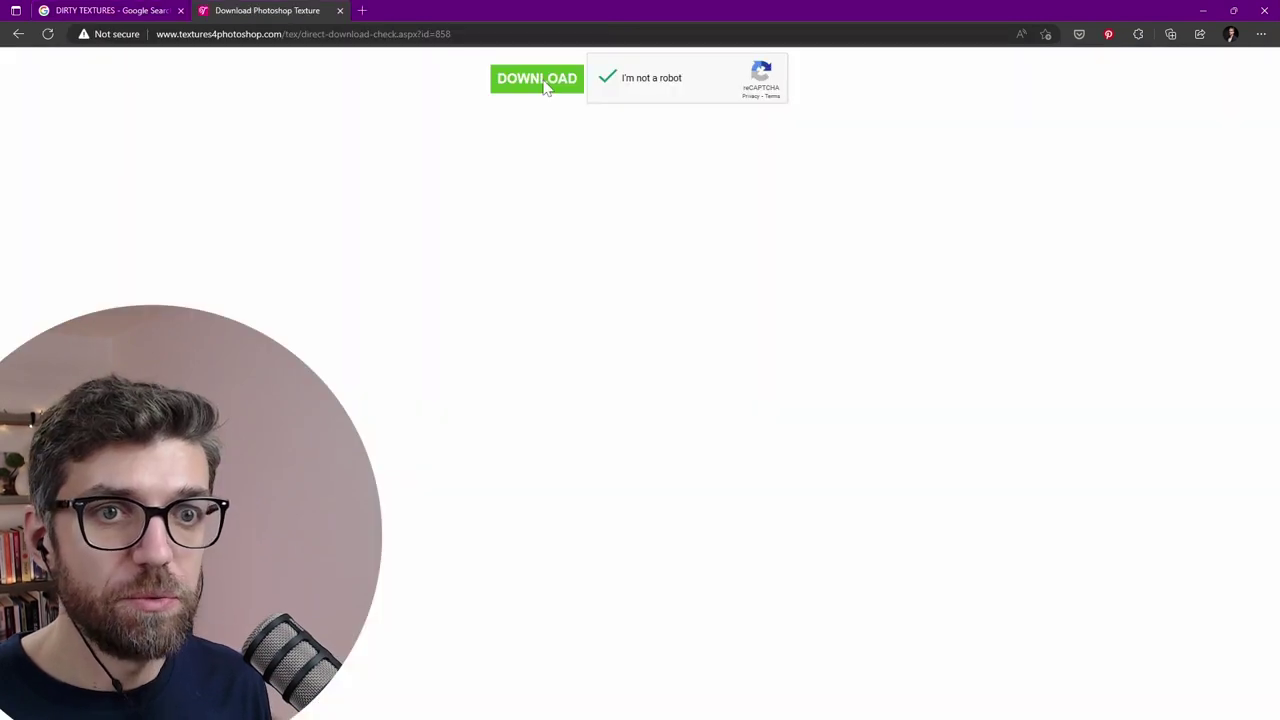
# Download the grunge distressed dirty texture image from Textures4Photoshop
pyautogui.click(546, 86)
pyautogui.click(138, 11)
pyautogui.click(265, 6)
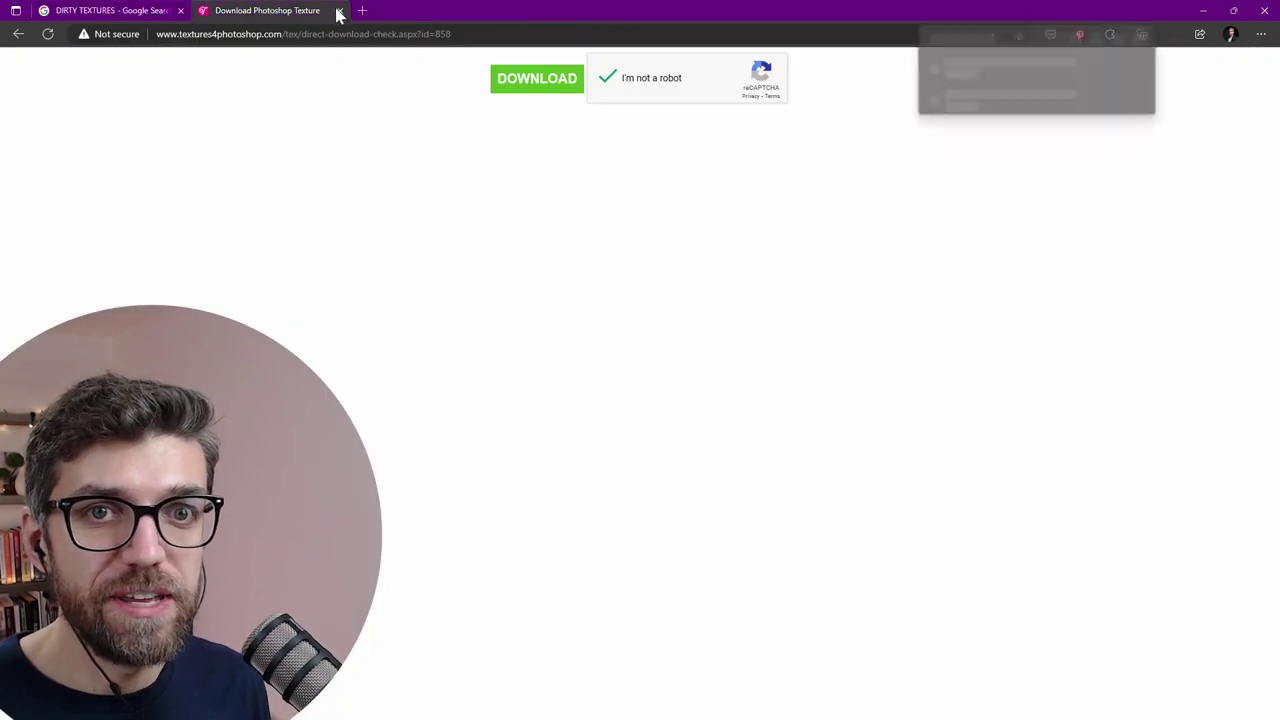
pyautogui.click(982, 93)
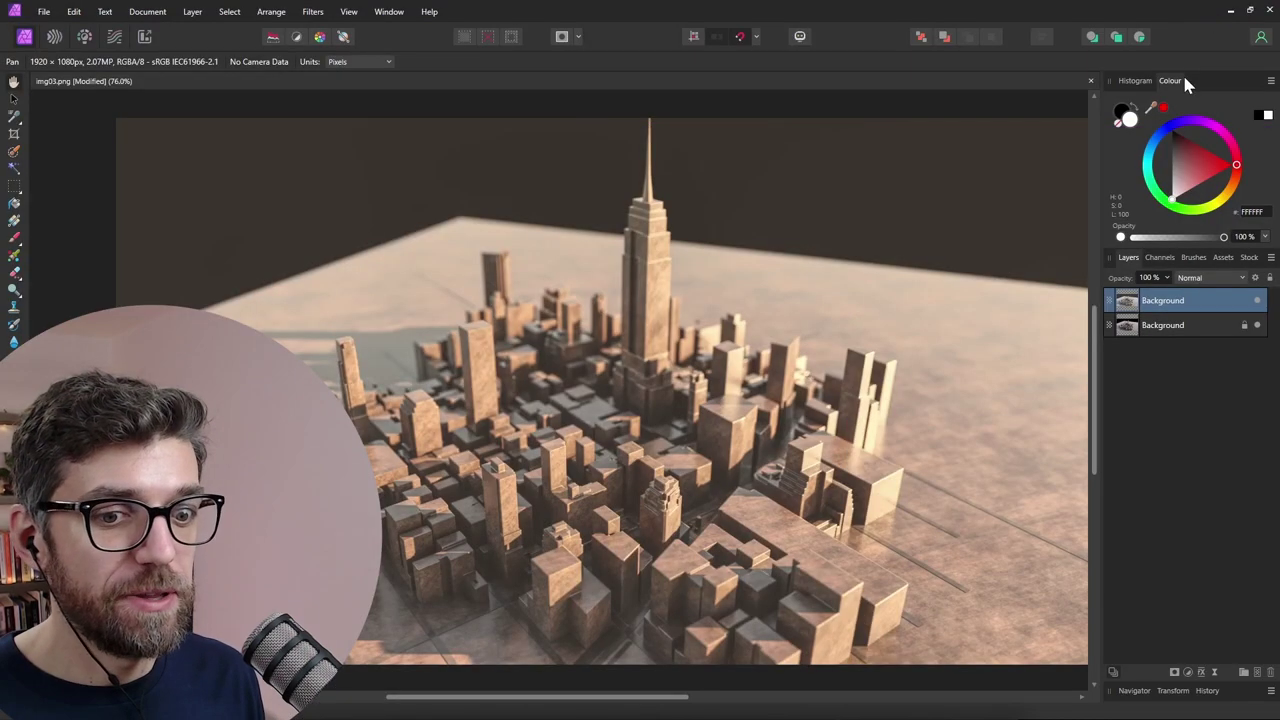
# Back in Affinity Photo, paste the grunge texture above the render and scale it to span the image's full width
pyautogui.hotkey('ctrl', 'v')
pyautogui.scroll(-7, 644, 325)
pyautogui.scroll(2, 676, 336)
pyautogui.scroll(-3, 650, 347)
pyautogui.press('v')
pyautogui.moveTo(671, 376); pyautogui.dragTo(720, 400)
pyautogui.keyDown('ctrl'); pyautogui.scroll(3, 776, 351); pyautogui.keyUp('ctrl')
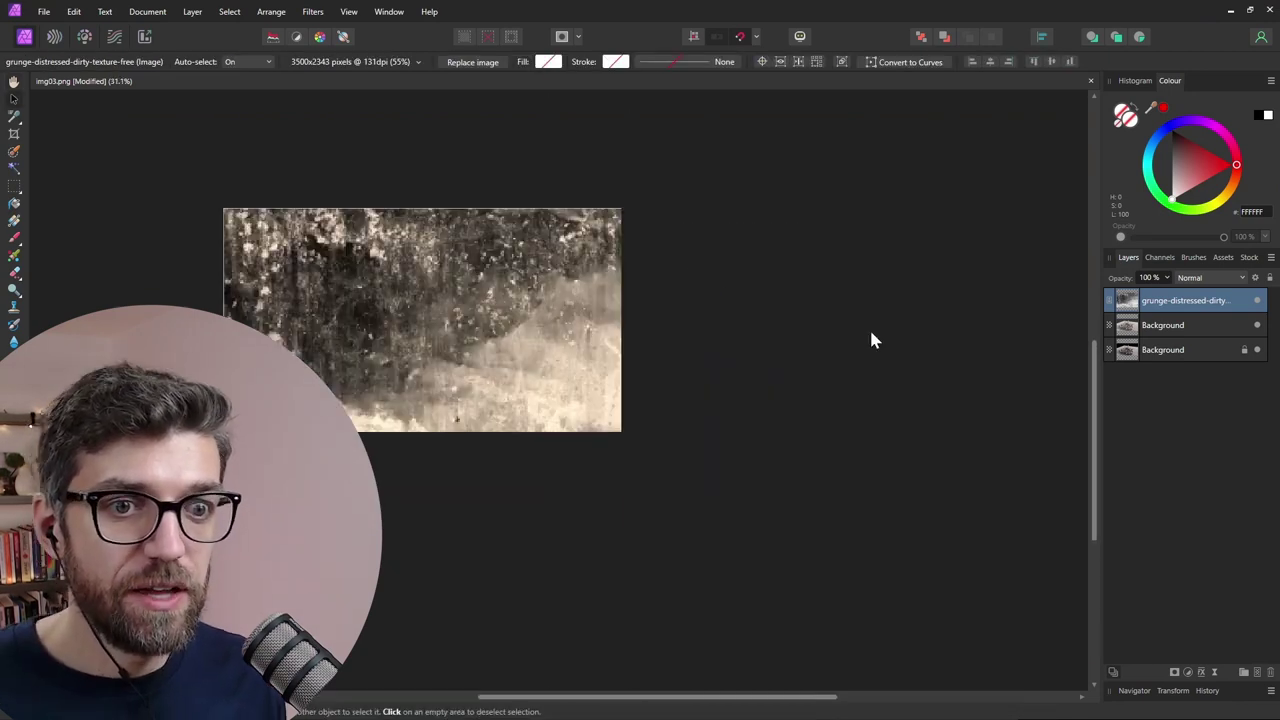
# Set the grunge texture layer's blend mode to Screen and its opacity to 11 %
pyautogui.click(1196, 278)
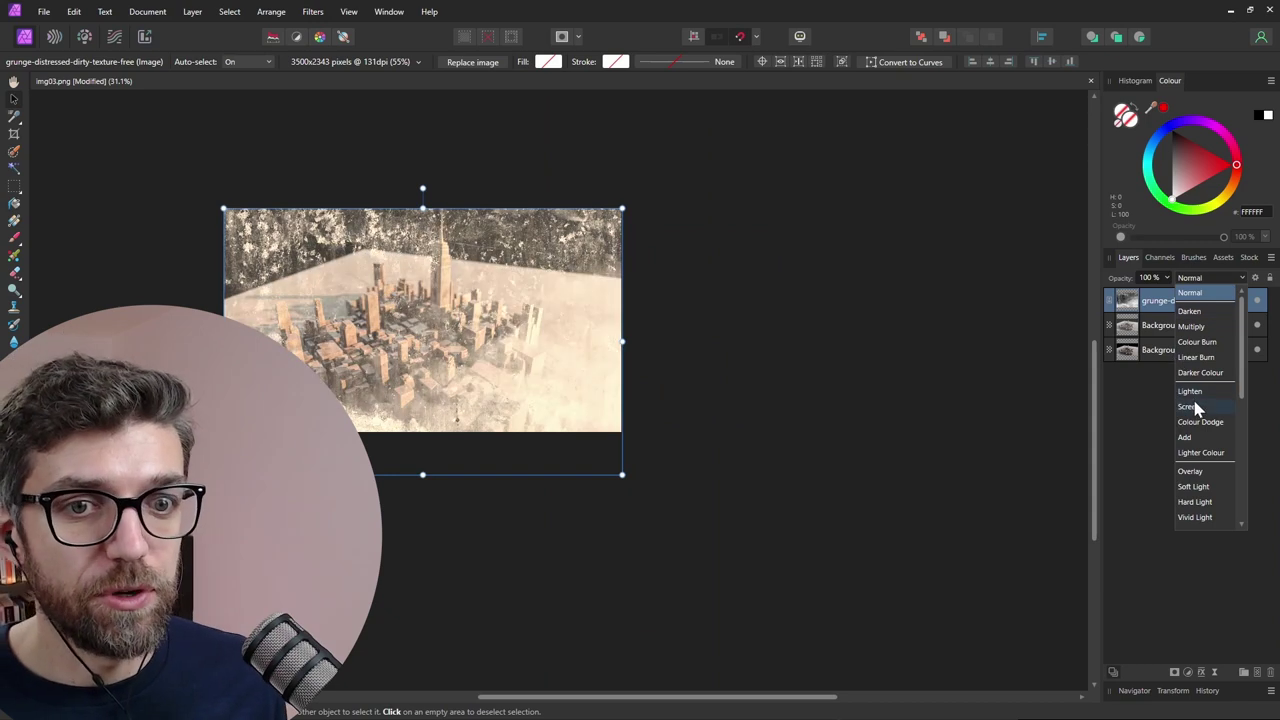
pyautogui.click(1192, 406)
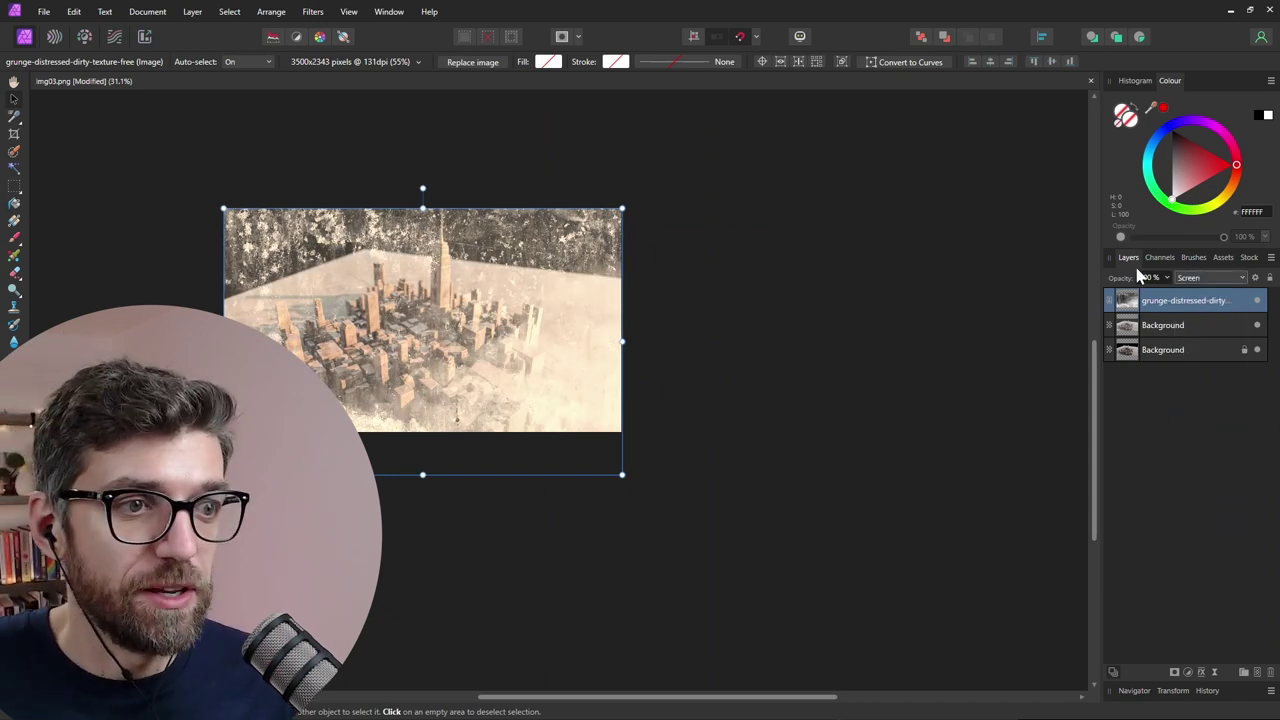
pyautogui.moveTo(1168, 280); pyautogui.dragTo(1085, 303)
pyautogui.click(1085, 303)
pyautogui.keyDown('ctrl'); pyautogui.scroll(6, 699, 446); pyautogui.keyUp('ctrl')
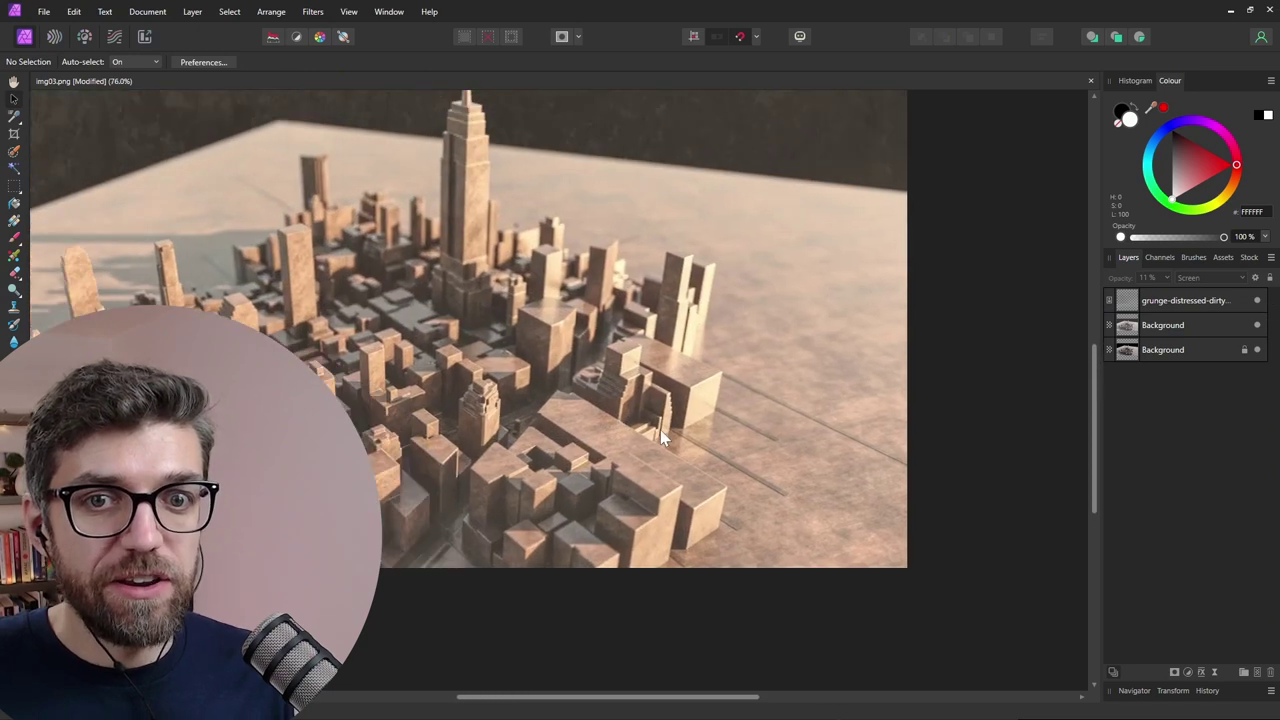
pyautogui.keyDown('ctrl'); pyautogui.scroll(-2, 822, 405); pyautogui.keyUp('ctrl')
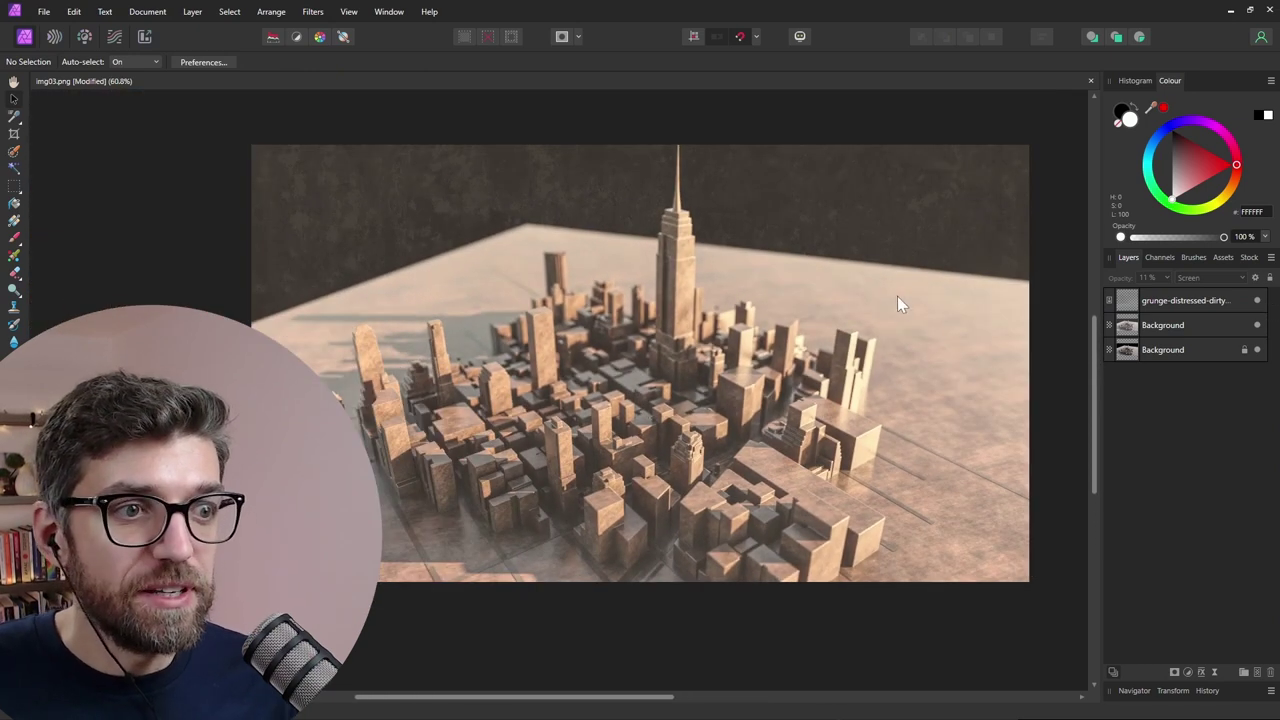
# Duplicate the grunge texture layer, then enlarge the copy to about 62 % and tilt it slightly clockwise so it still covers the image
pyautogui.click(1169, 306)
pyautogui.keyDown('ctrl'); pyautogui.scroll(-2, 660, 333); pyautogui.keyUp('ctrl')
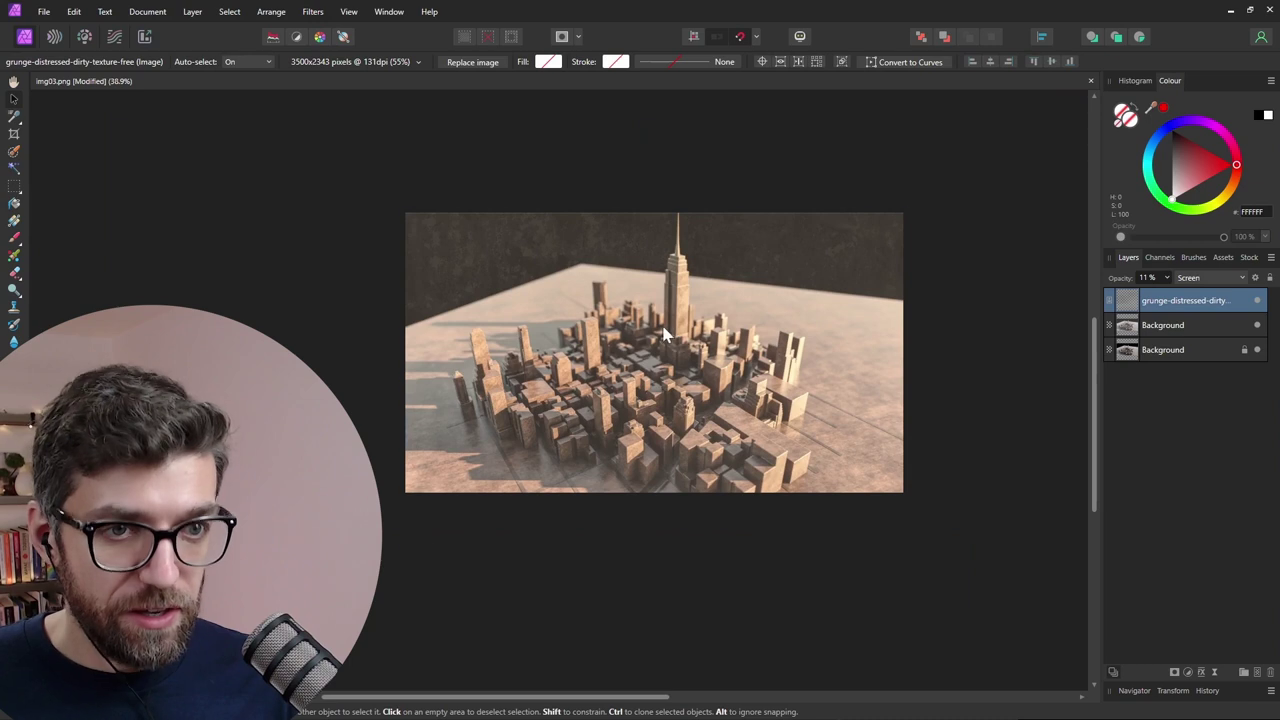
pyautogui.hotkey('ctrl', 'j')
pyautogui.moveTo(730, 333); pyautogui.dragTo(712, 314)
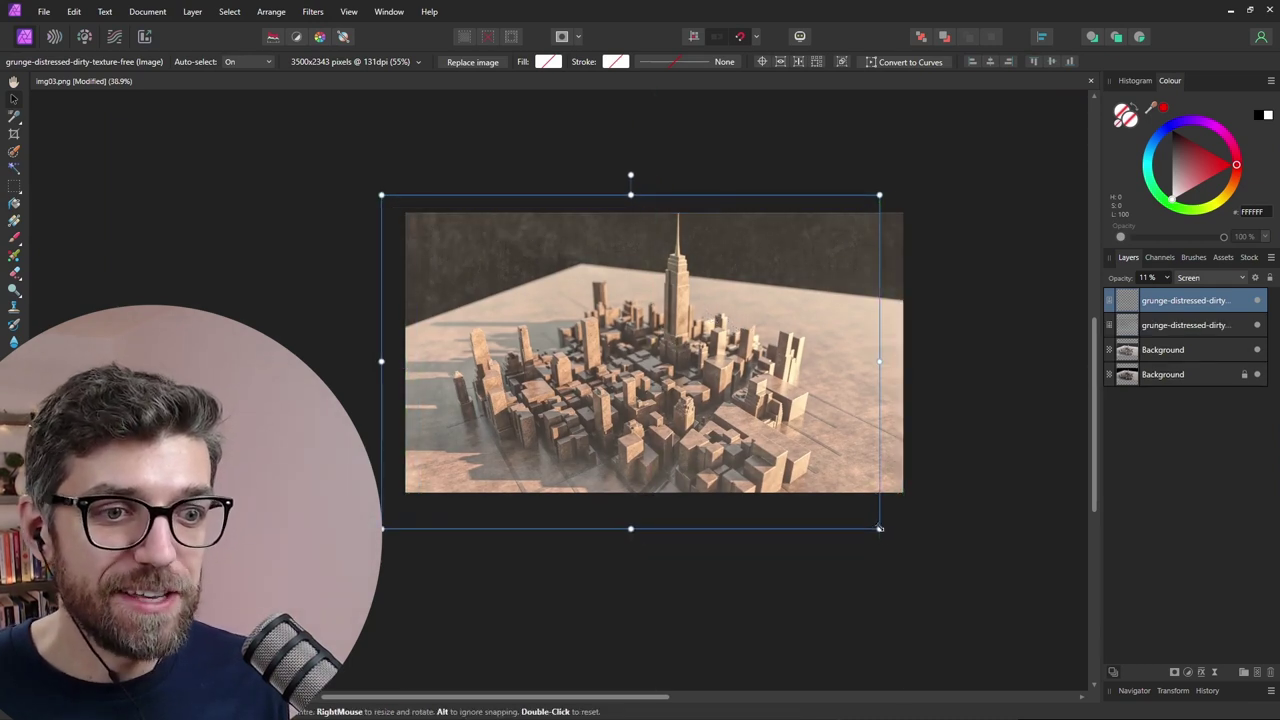
pyautogui.moveTo(882, 528); pyautogui.dragTo(929, 531)
pyautogui.moveTo(795, 405); pyautogui.dragTo(804, 405)
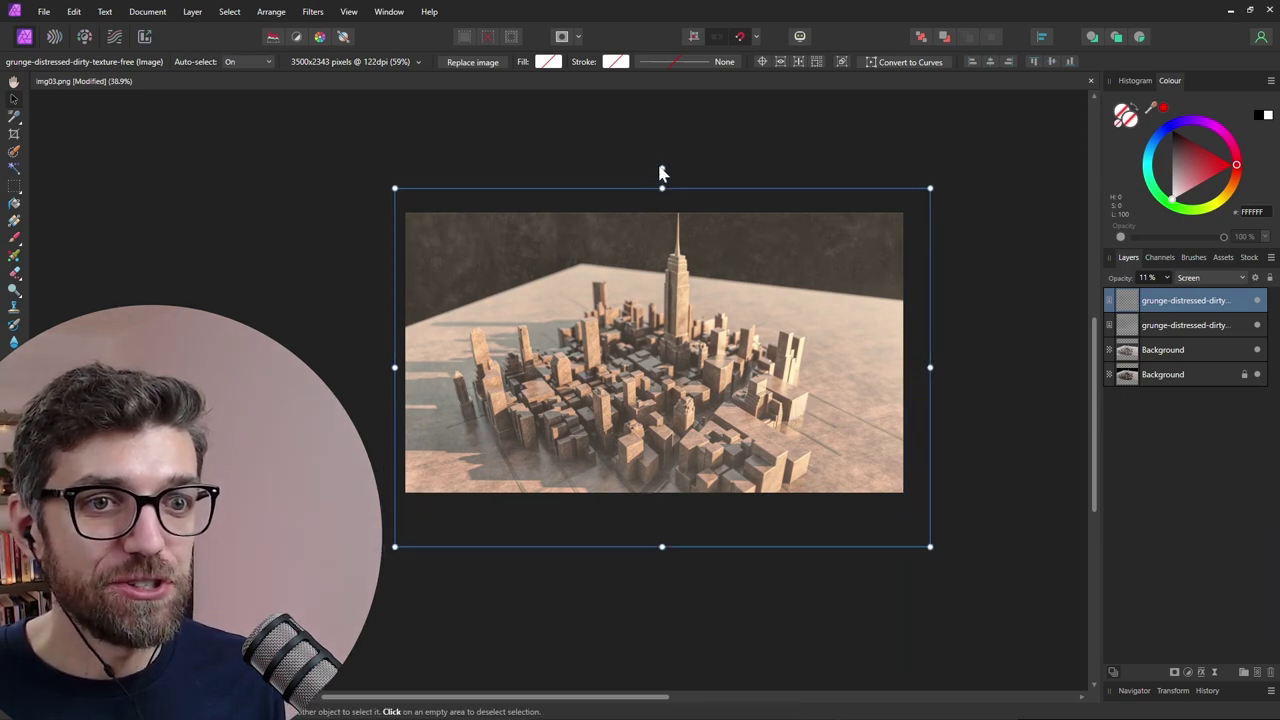
pyautogui.moveTo(664, 165)
pyautogui.mouseDown()
pyautogui.moveTo(684, 152)
pyautogui.moveTo(680, 162)
pyautogui.mouseUp()
pyautogui.moveTo(410, 167); pyautogui.dragTo(390, 152)
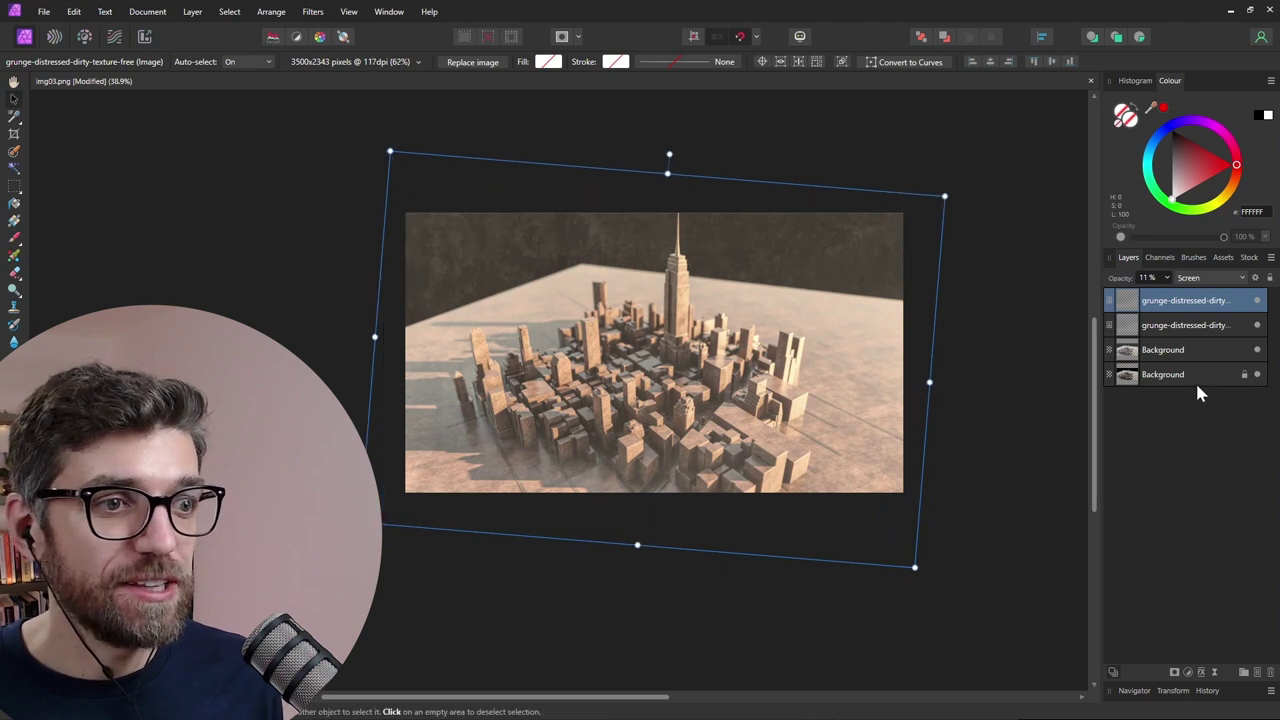
# Set the duplicated grunge layer's blend mode to Multiply and its opacity to 8 %
pyautogui.click(1205, 281)
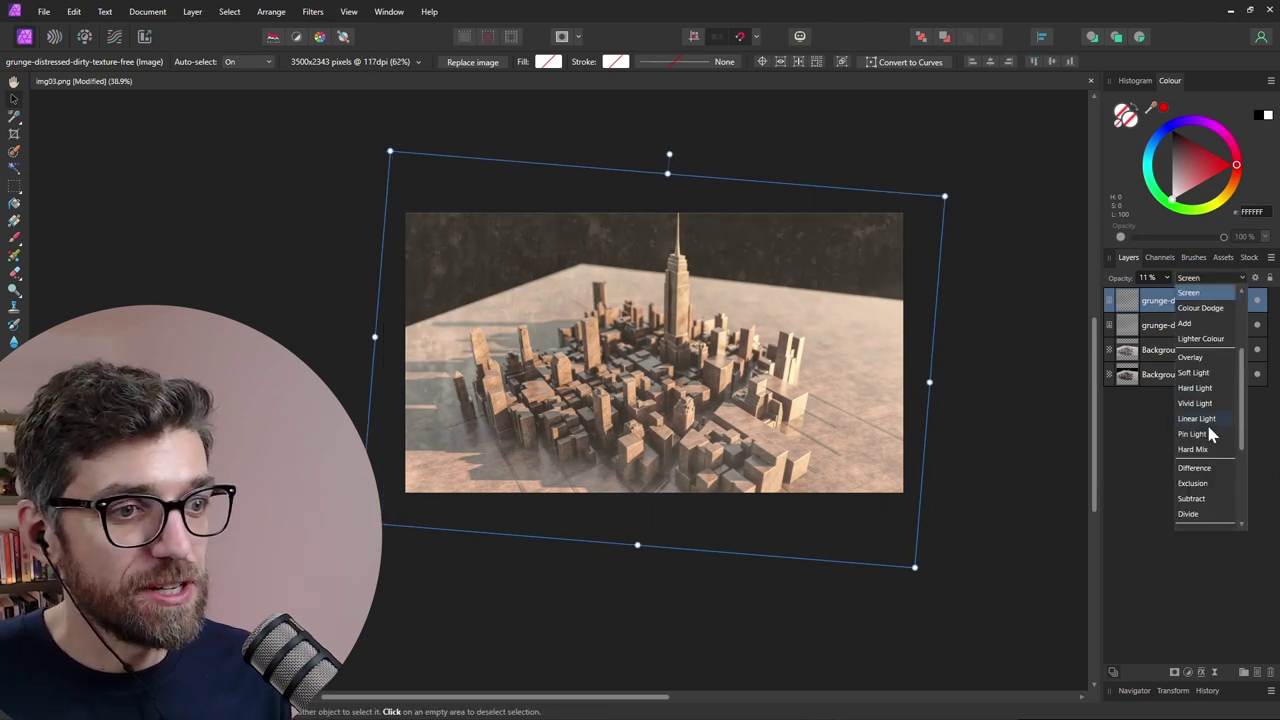
pyautogui.scroll(3, 1190, 316)
pyautogui.click(1190, 312)
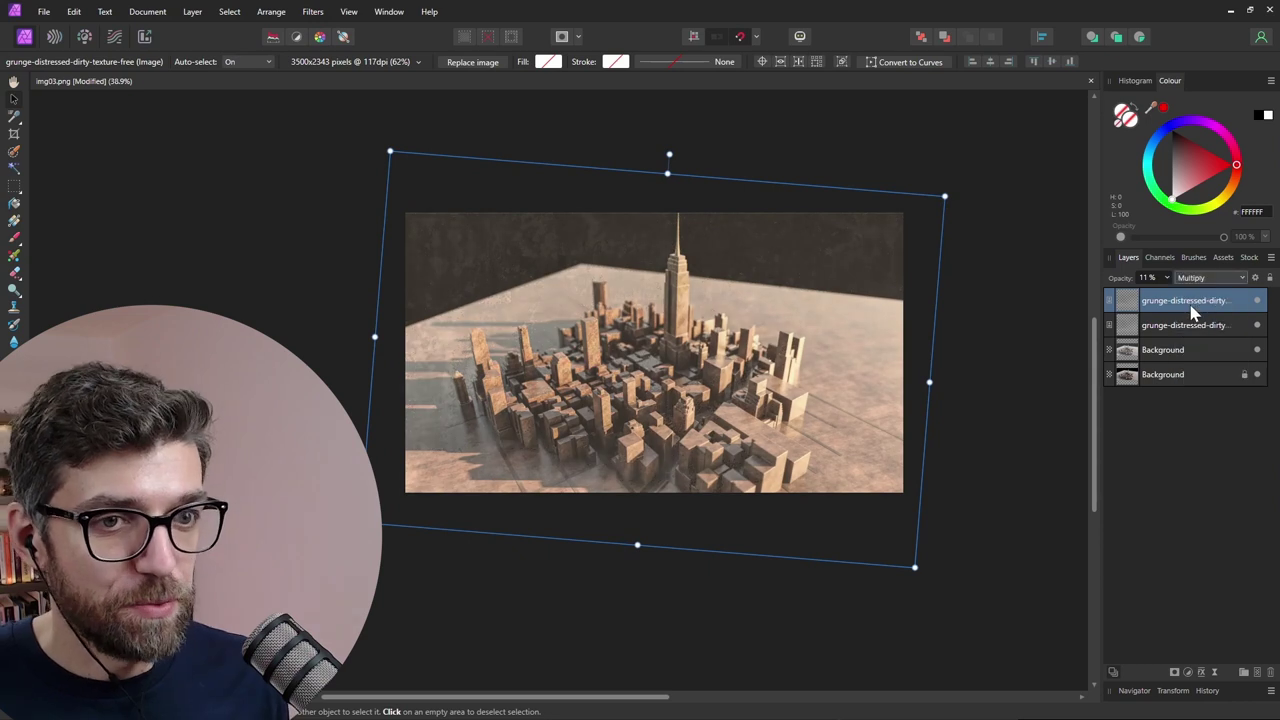
pyautogui.click(1163, 277)
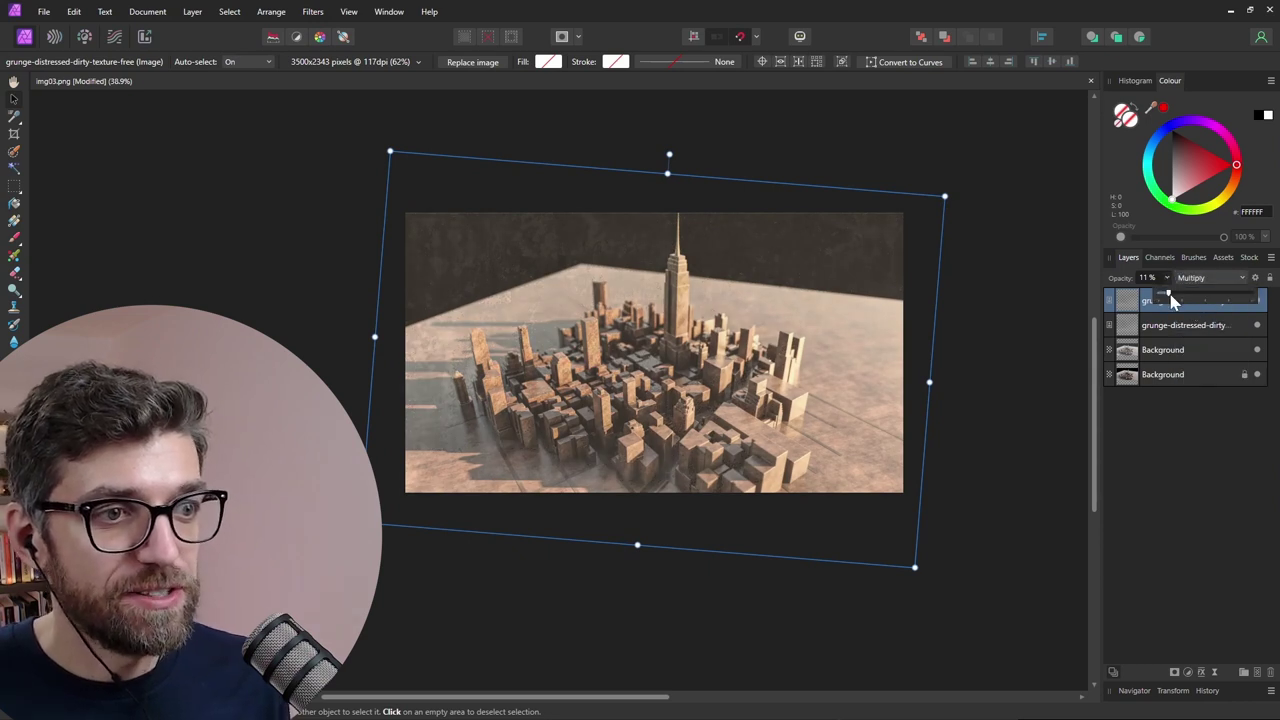
pyautogui.moveTo(1166, 299)
pyautogui.mouseDown()
pyautogui.moveTo(1190, 300)
pyautogui.moveTo(1162, 299)
pyautogui.mouseUp()
pyautogui.press('Escape')
# Compare the render with and without both grunge layers and the upper Background layer, and examine the final image with all layers visible
pyautogui.moveTo(1257, 301); pyautogui.dragTo(1253, 352)
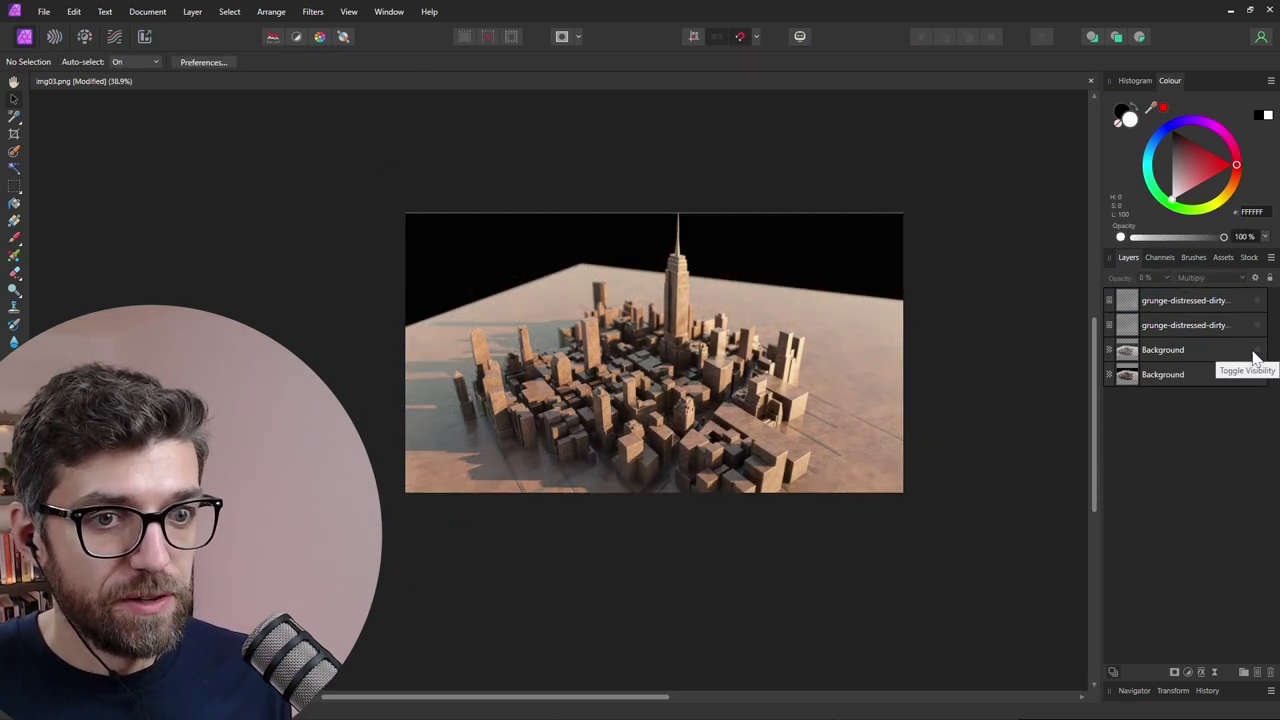
pyautogui.click(1256, 350)
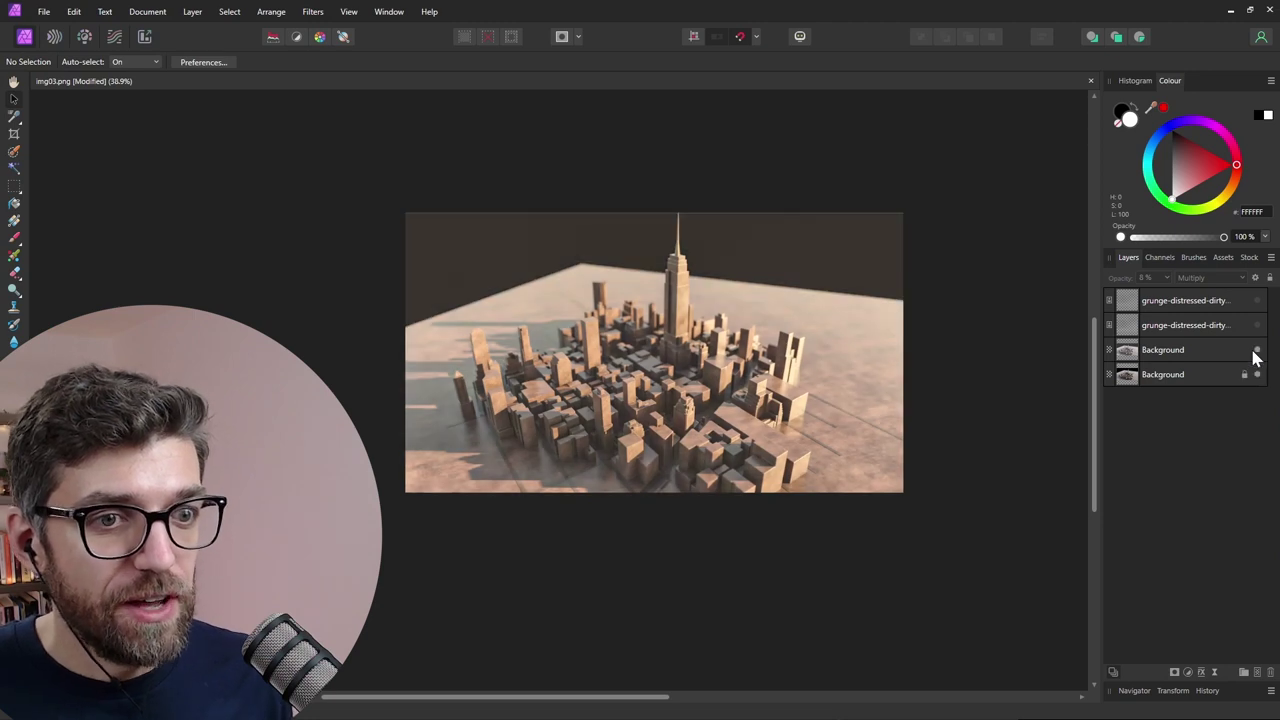
pyautogui.click(1257, 348)
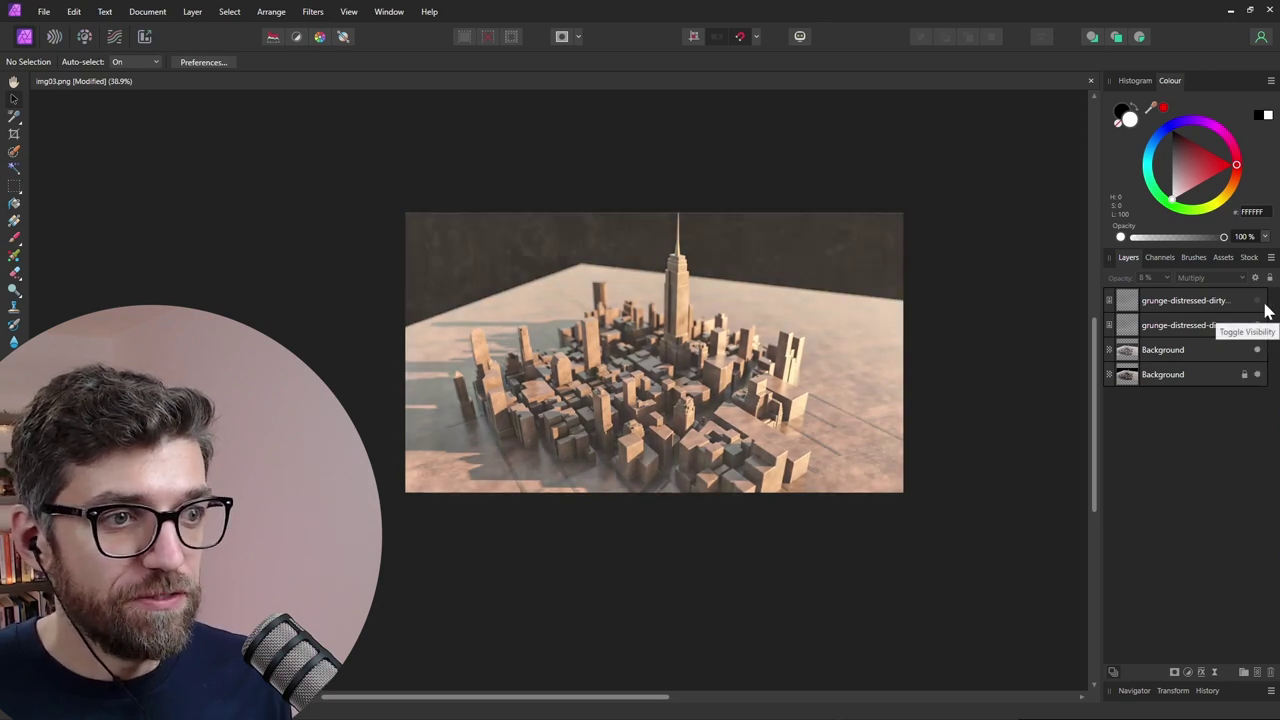
pyautogui.click(1257, 301)
pyautogui.scroll(3, 604, 389)
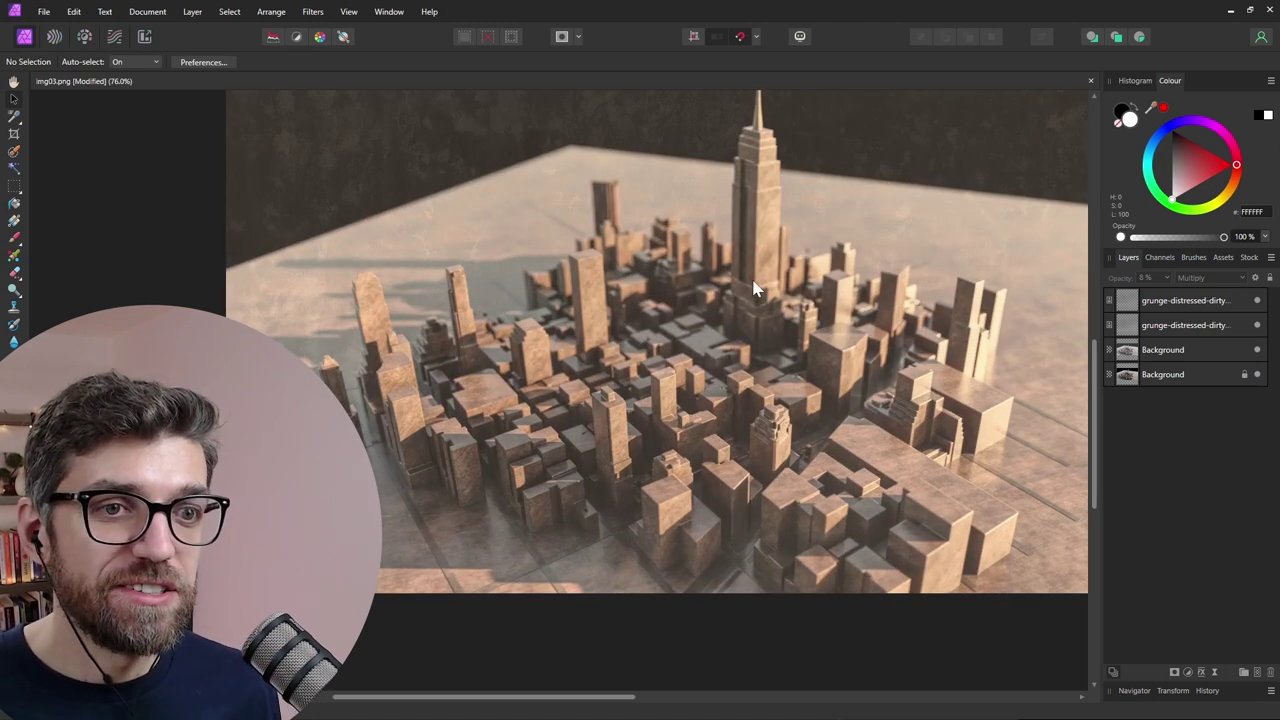
pyautogui.hscroll(3, 740, 290)
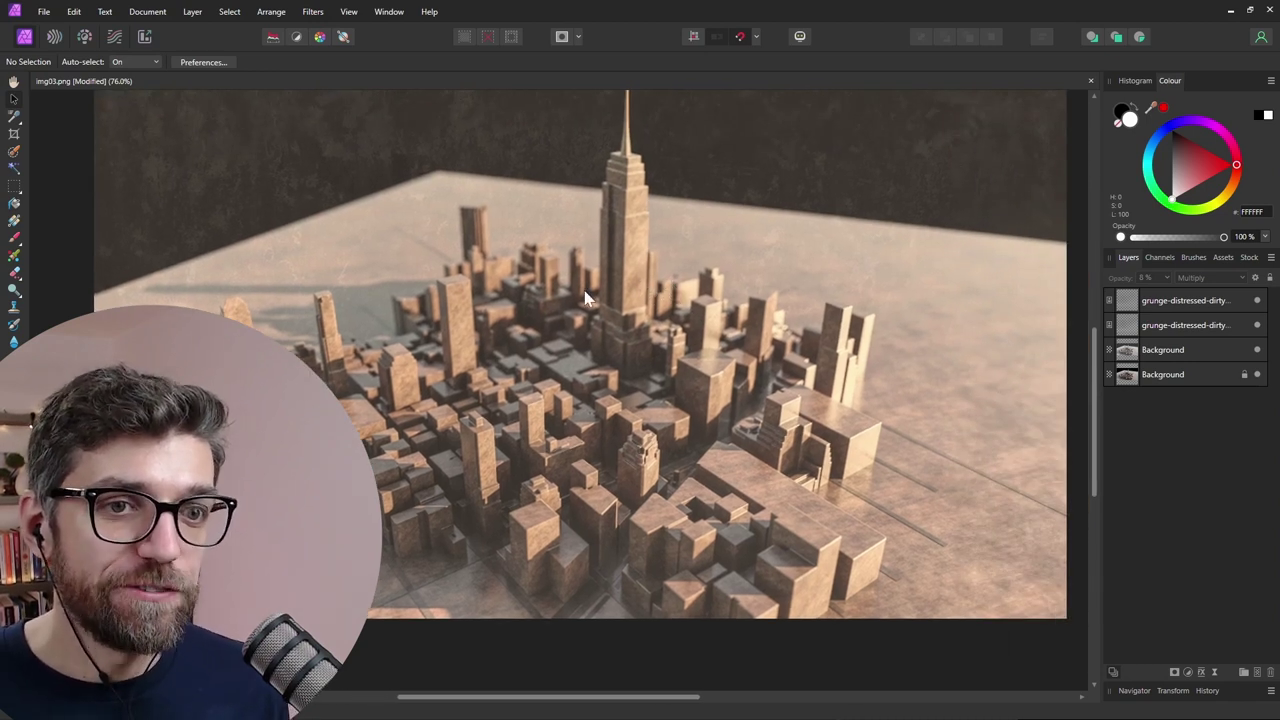
pyautogui.keyDown('ctrl'); pyautogui.scroll(-1, 580, 293); pyautogui.keyUp('ctrl')
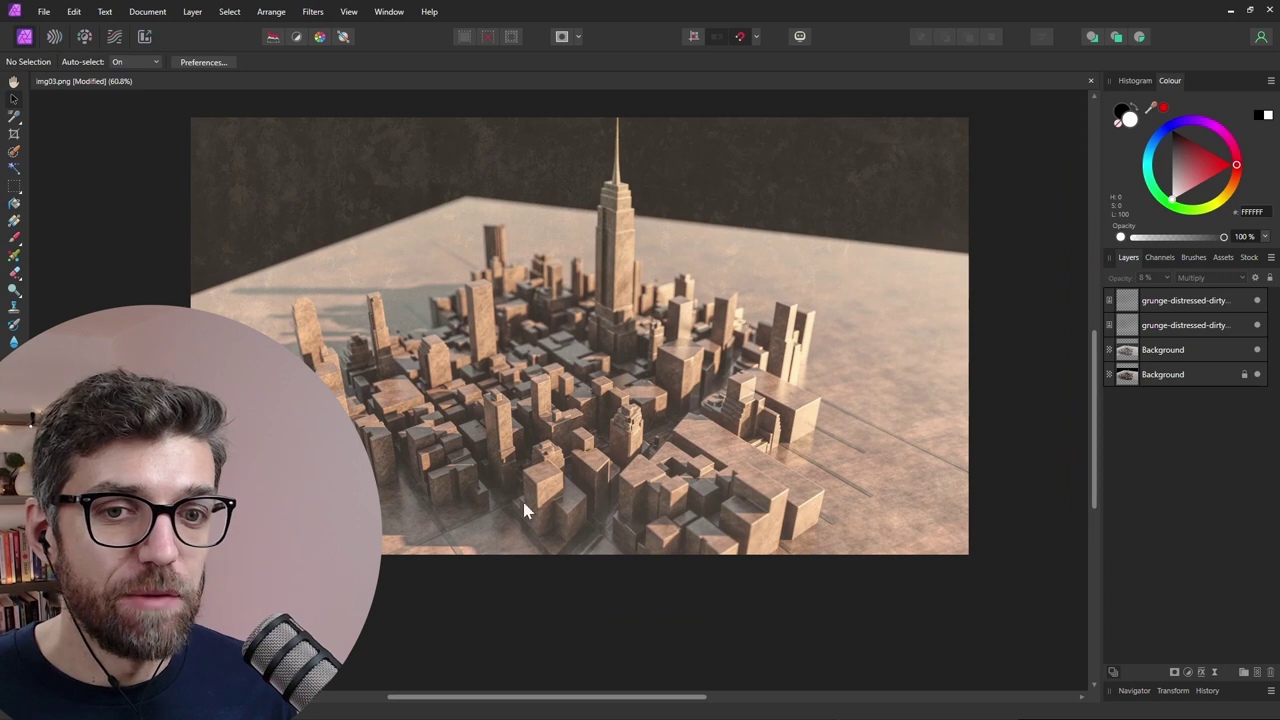
pyautogui.keyDown('ctrl'); pyautogui.scroll(-1, 381, 250); pyautogui.keyUp('ctrl')
pyautogui.scroll(1, 383, 265)
pyautogui.keyDown('ctrl'); pyautogui.scroll(1, 481, 395); pyautogui.keyUp('ctrl')
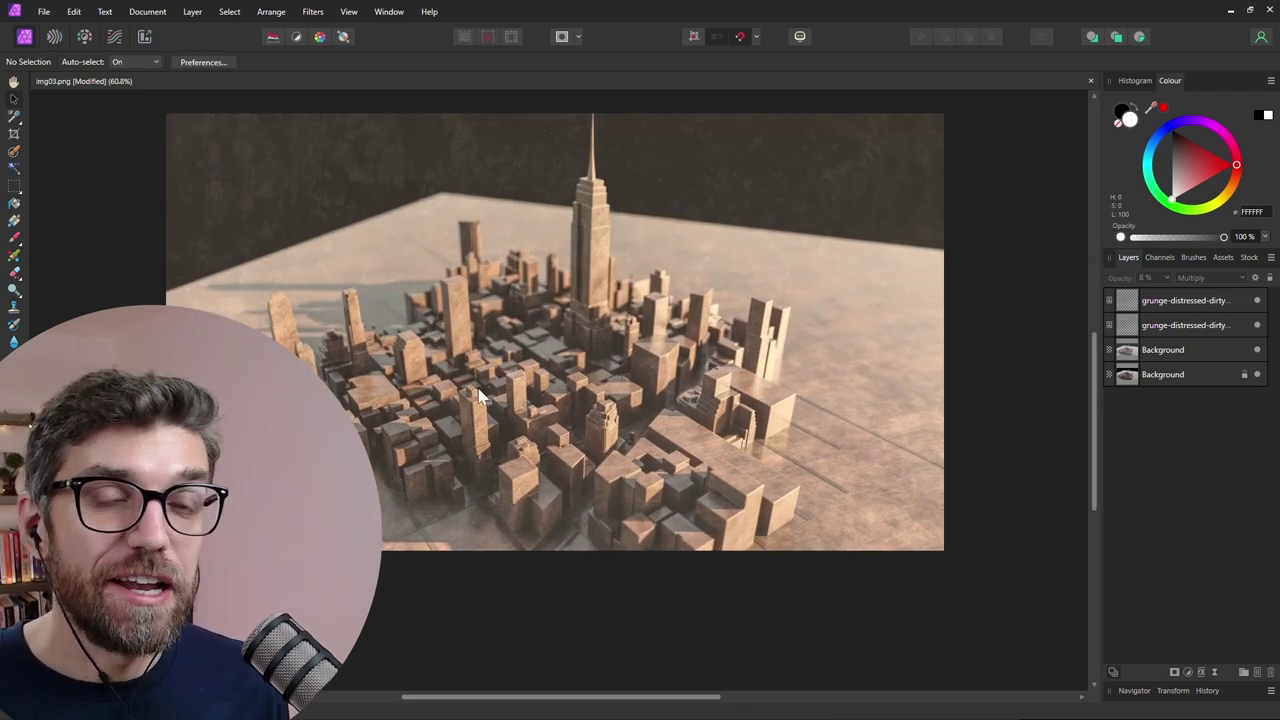